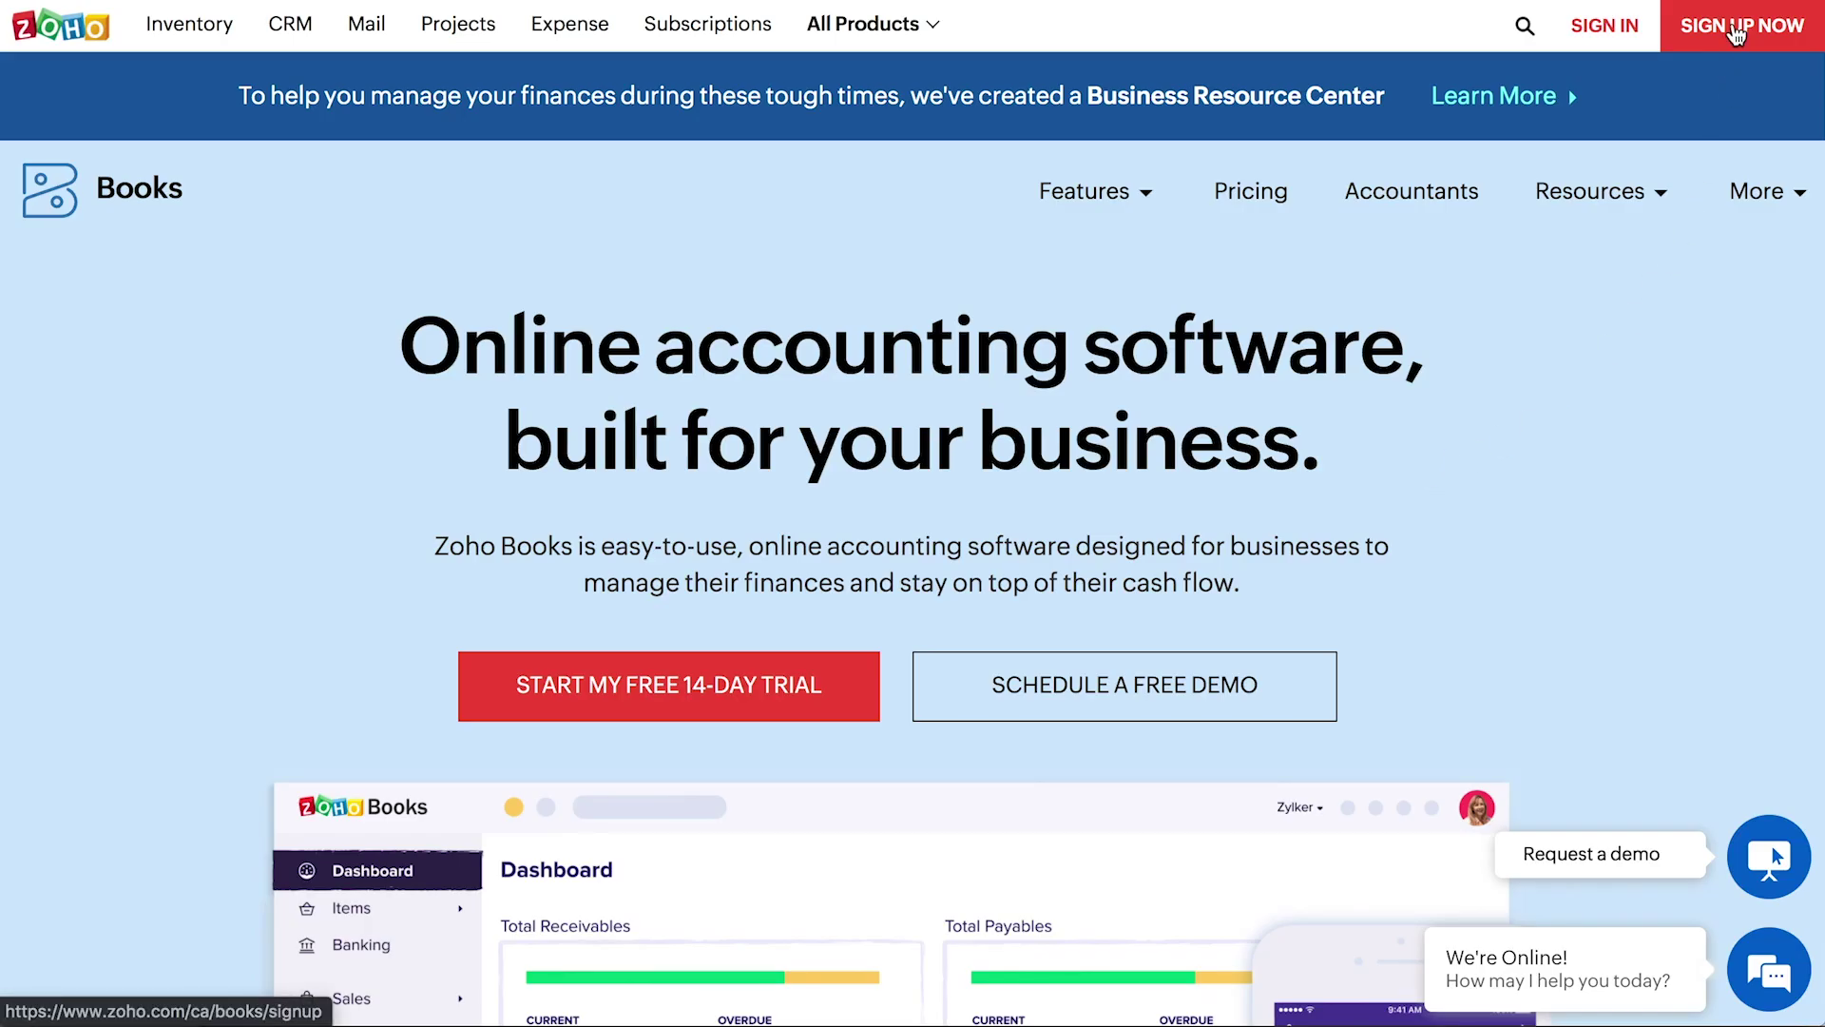
# - Register the 14-day trial as Zylker with email, mobile number, password and both consent boxes ticked
pyautogui.click(1735, 35)
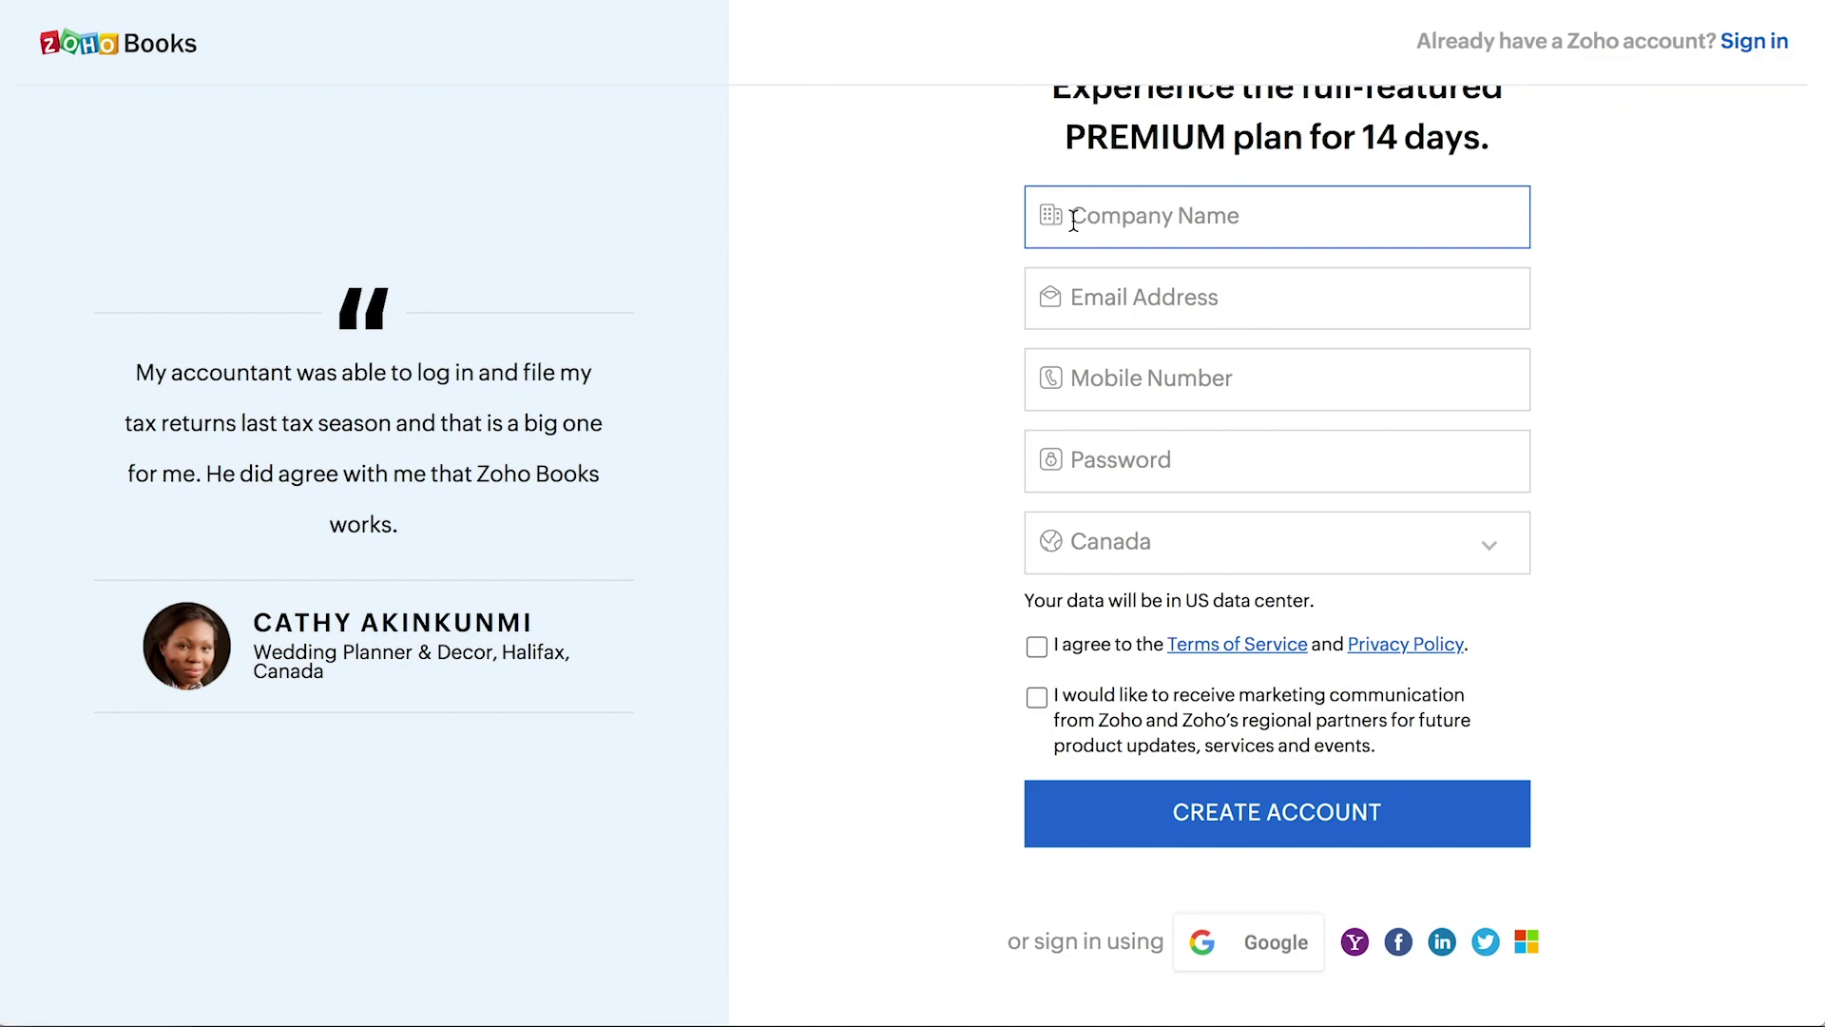
pyautogui.write('Zylker')
pyautogui.click(1085, 297)
pyautogui.write('[blurred email]')
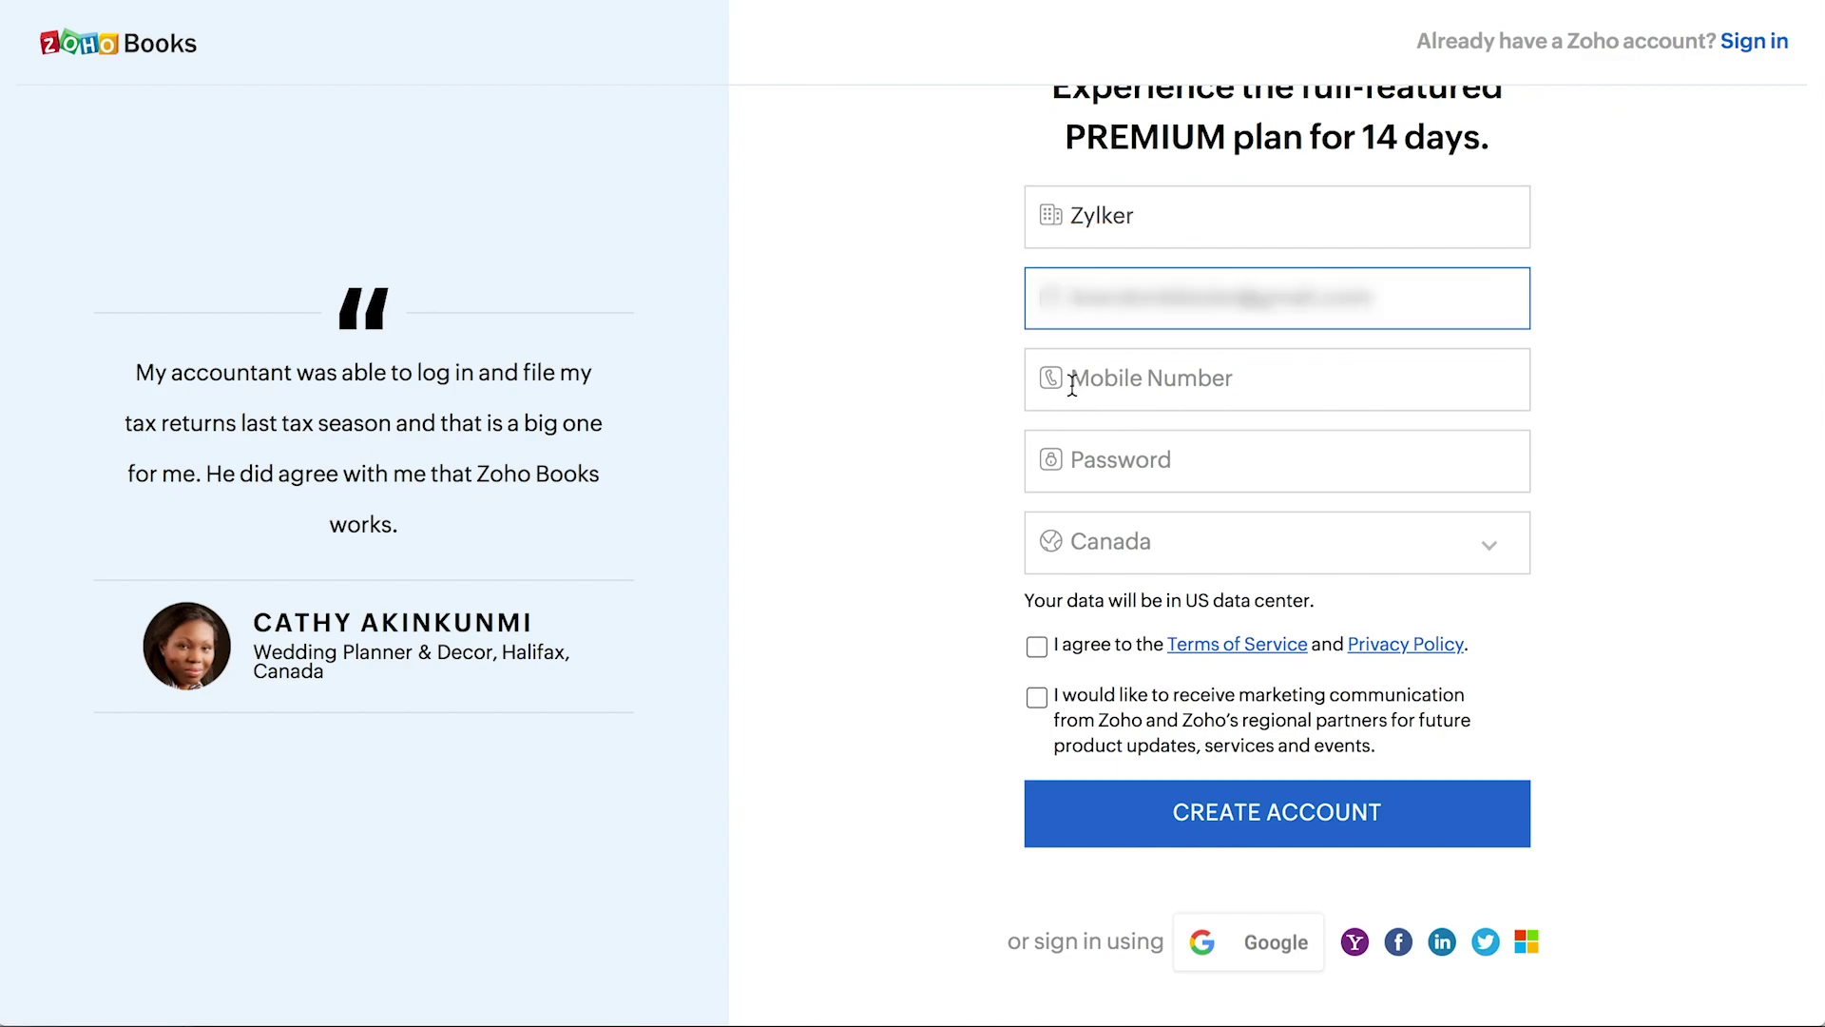
pyautogui.click(1056, 377)
pyautogui.write('[blurred mobile]')
pyautogui.click(1056, 459)
pyautogui.write('•••••••••••')
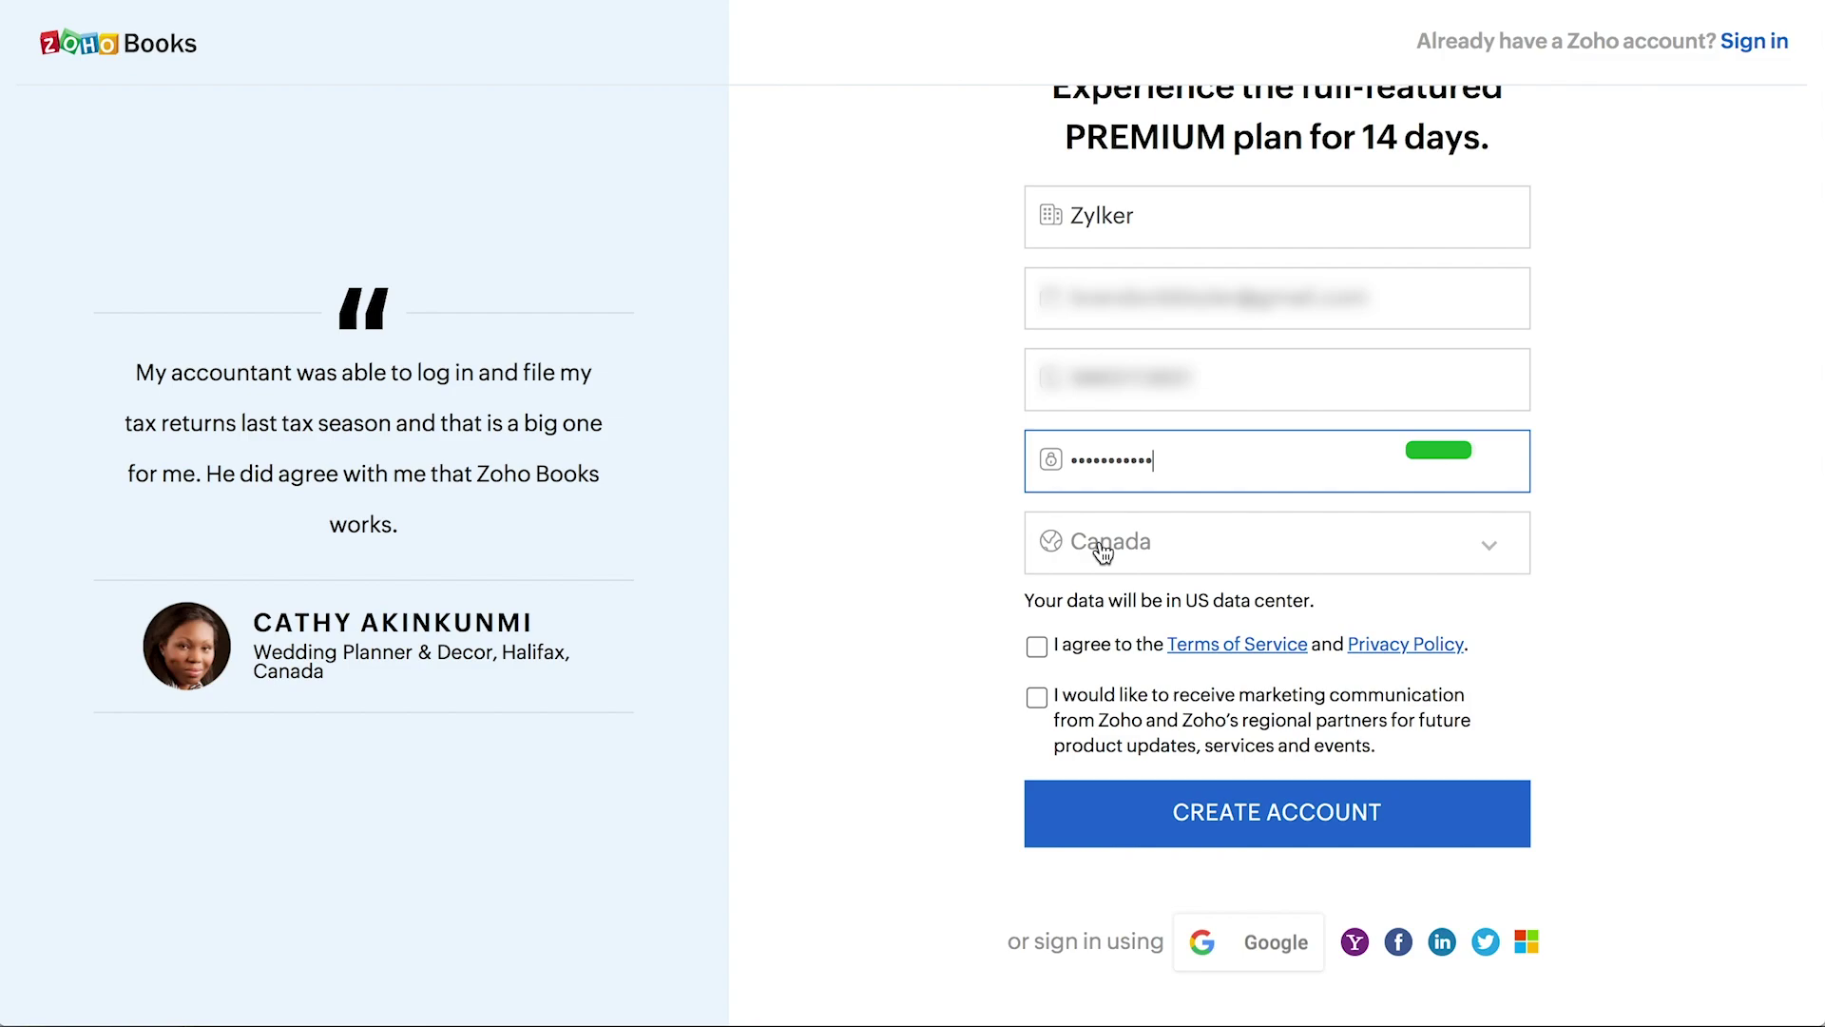
pyautogui.click(1038, 649)
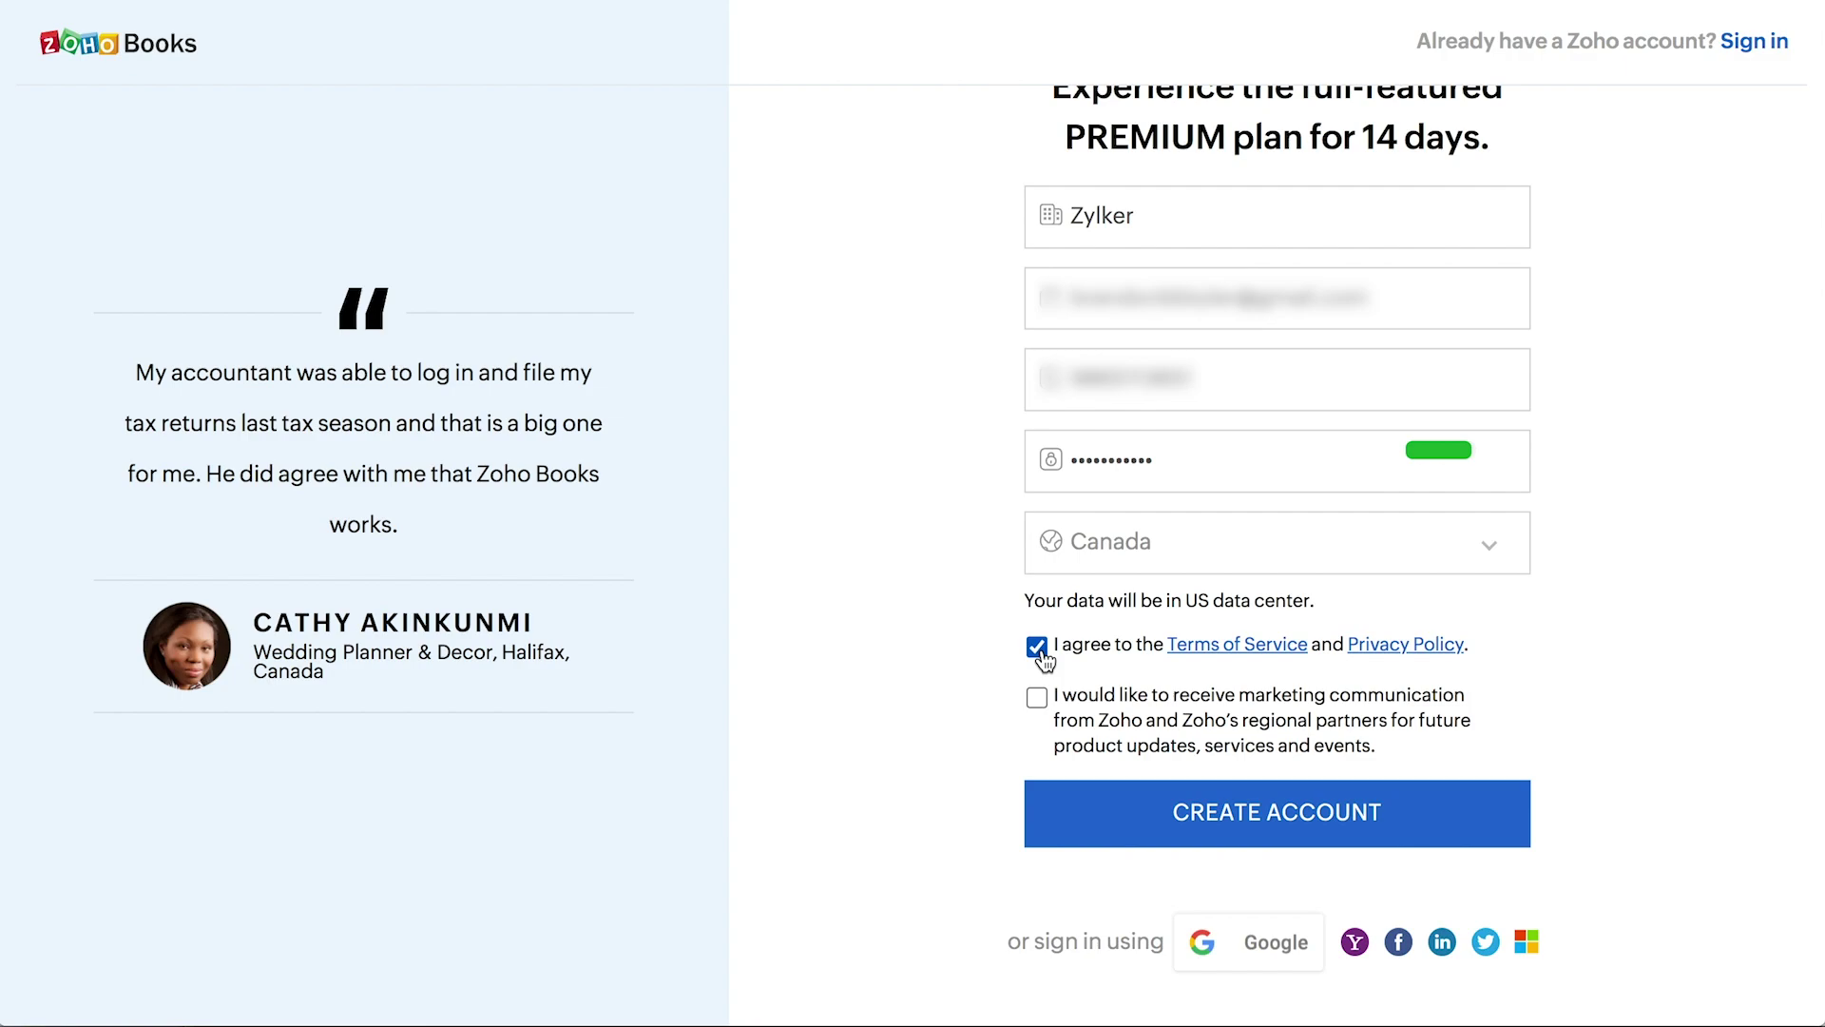
pyautogui.click(1038, 700)
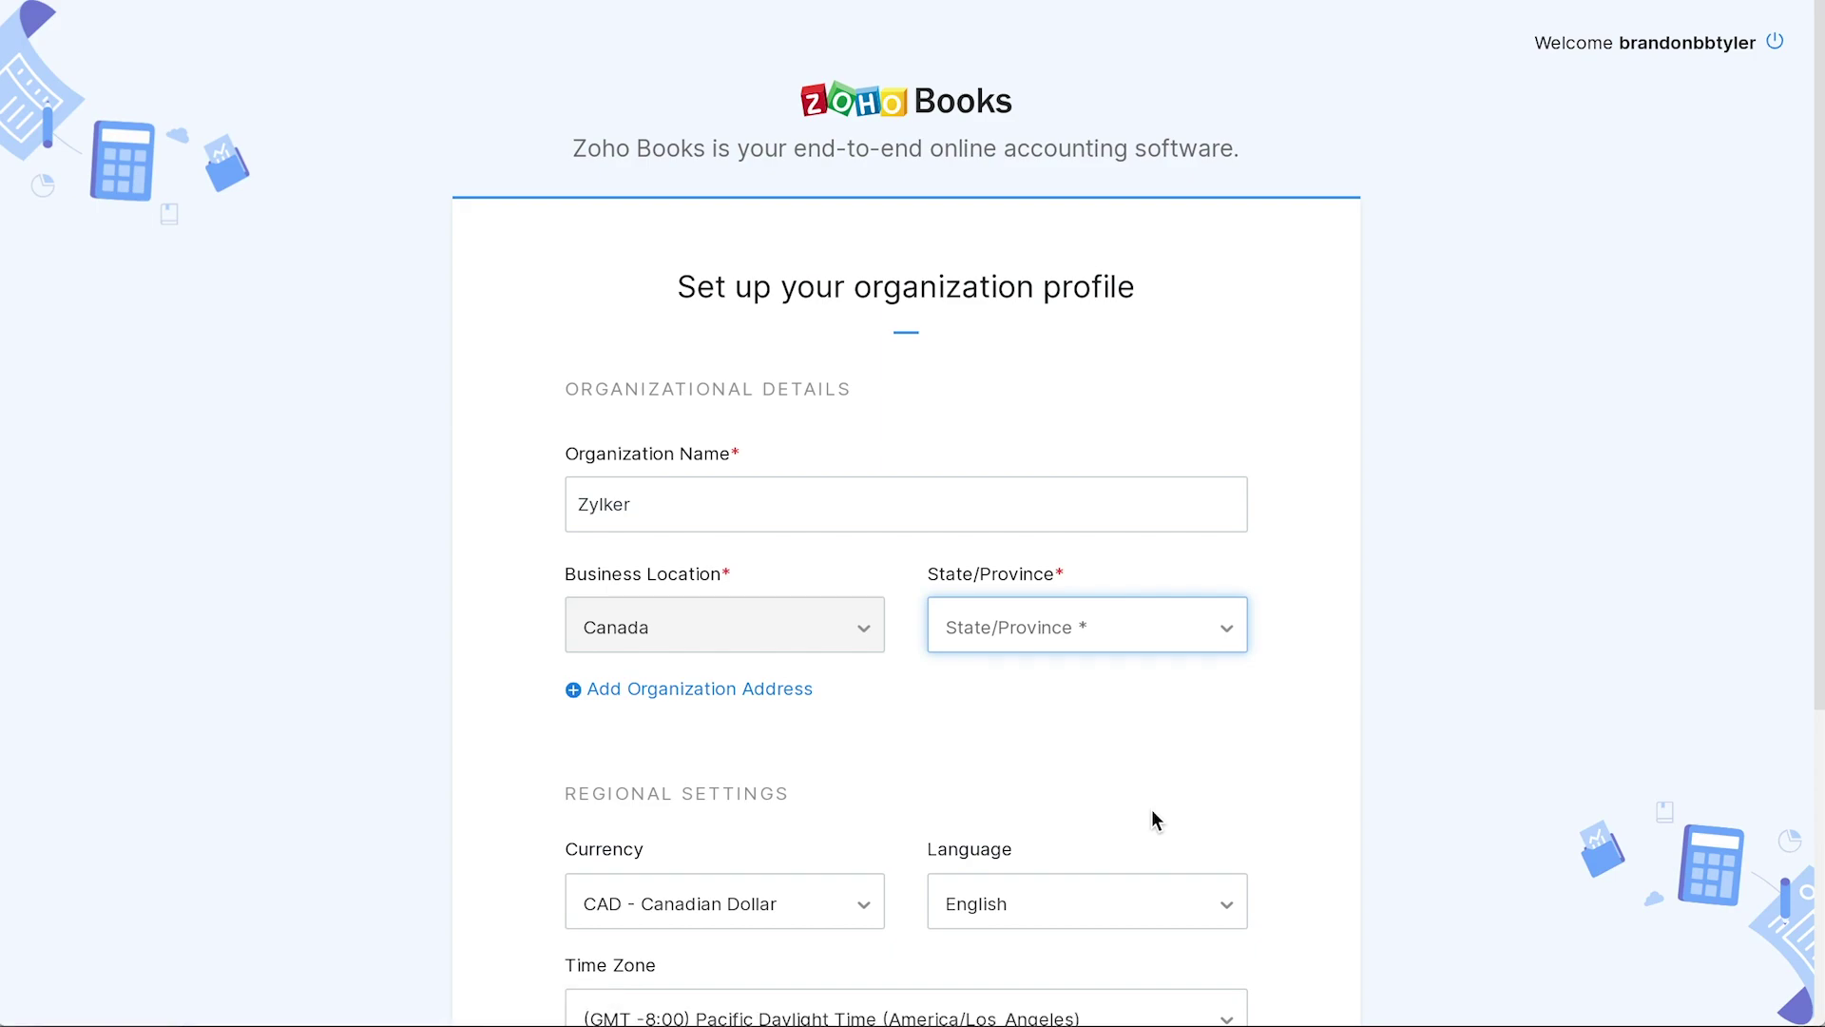
# - Check the organization name Zylker and set the province to Alberta (AB)
pyautogui.doubleClick(652, 519)
pyautogui.click(633, 514)
pyautogui.doubleClick(633, 514)
pyautogui.click(633, 515)
pyautogui.click(999, 642)
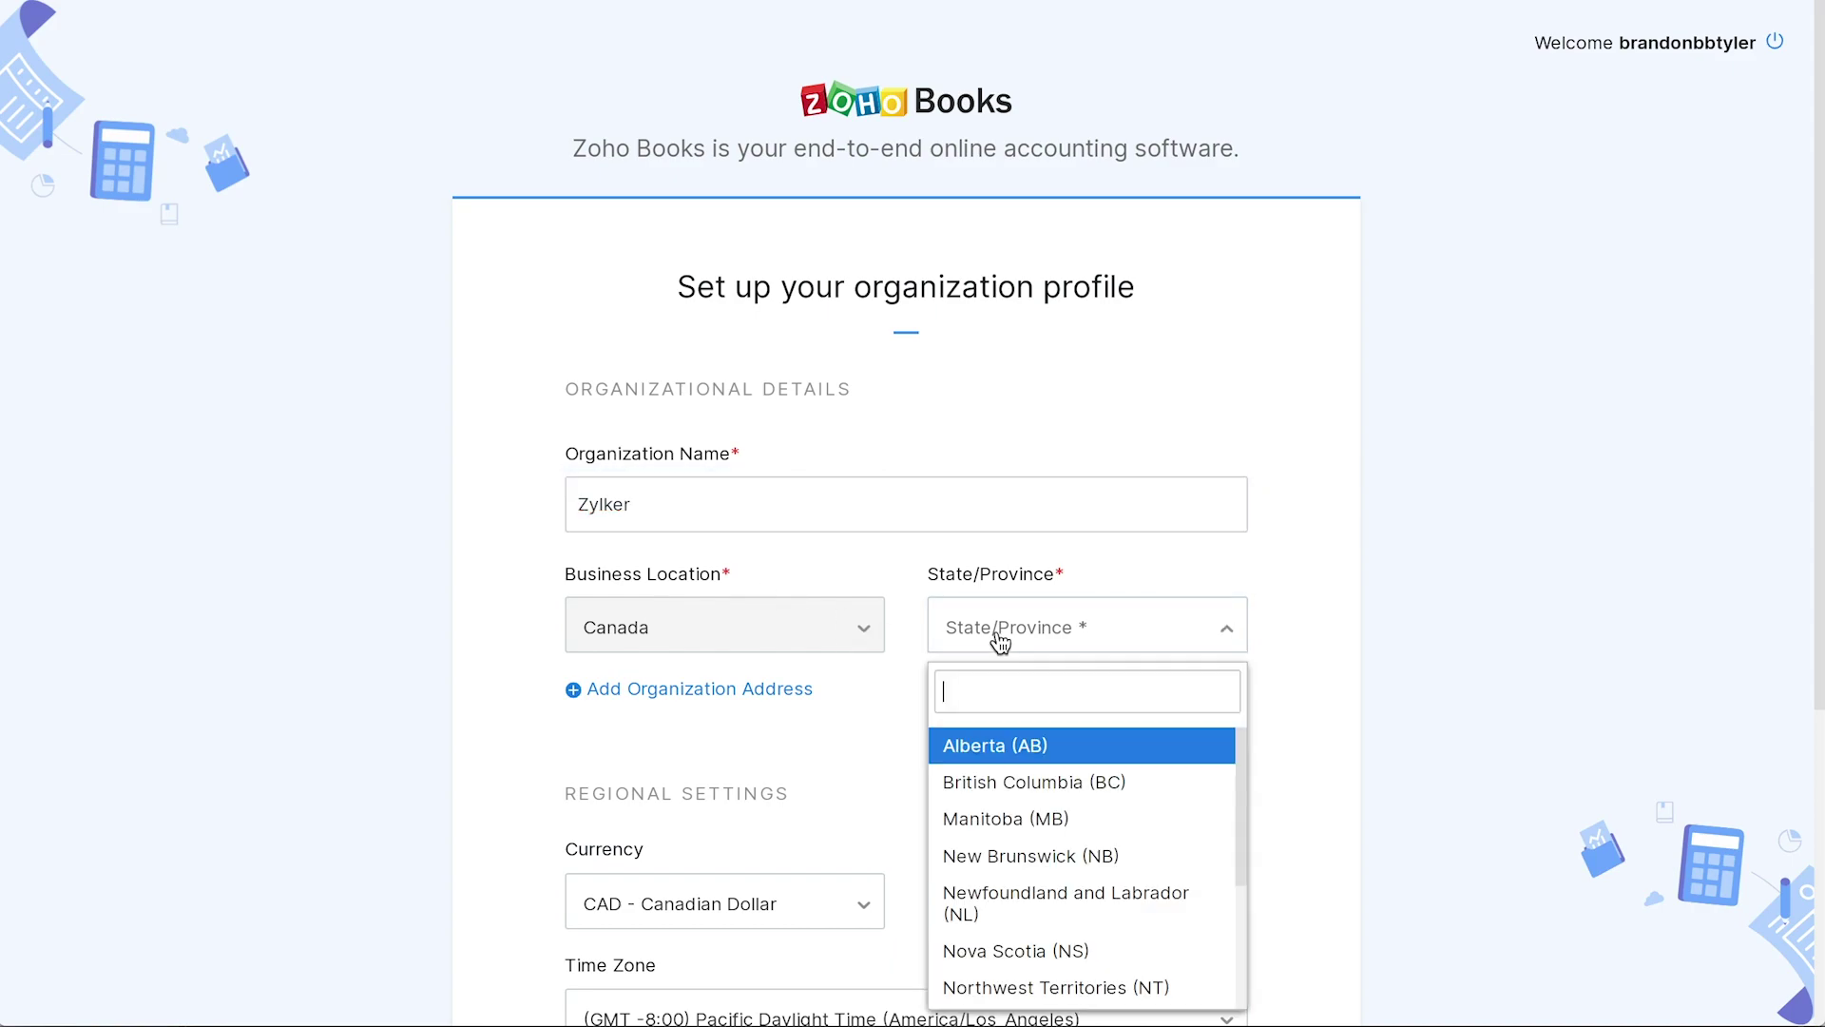
pyautogui.click(1000, 748)
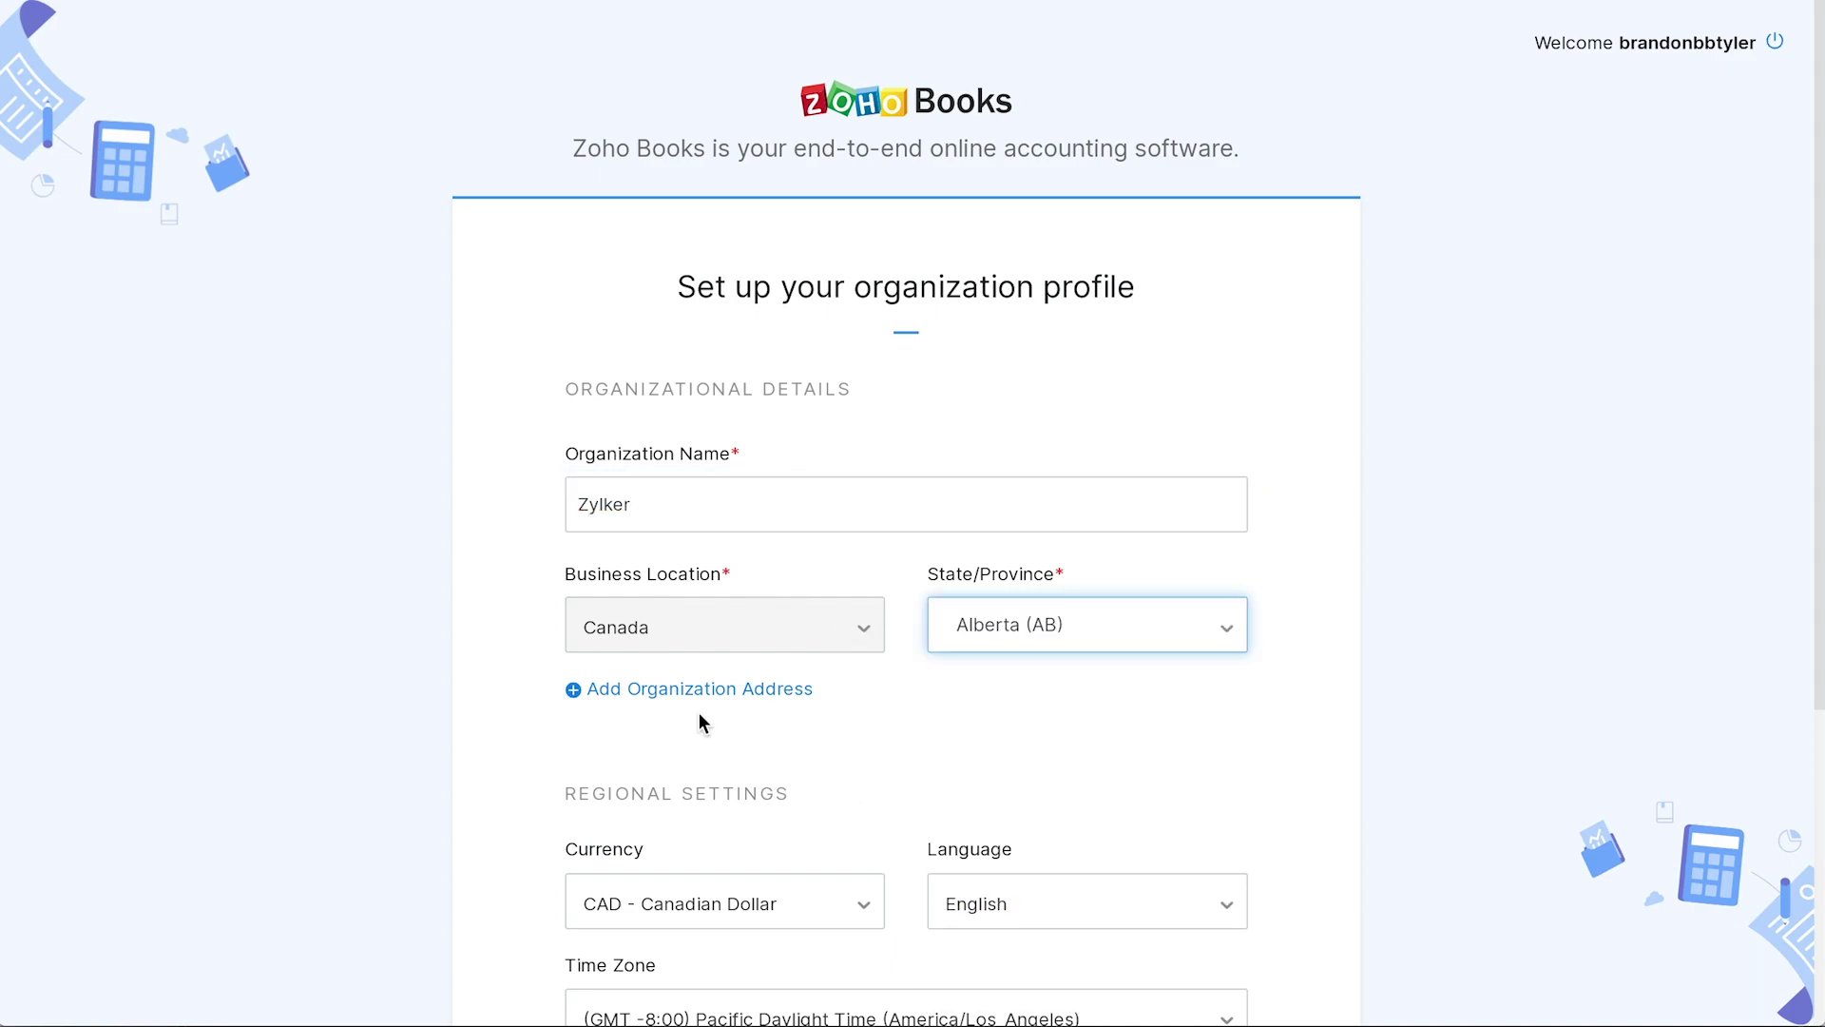
# - Add the organization's street, city and postal code, mark it tax-registered, and submit the profile
pyautogui.click(672, 688)
pyautogui.click(595, 709)
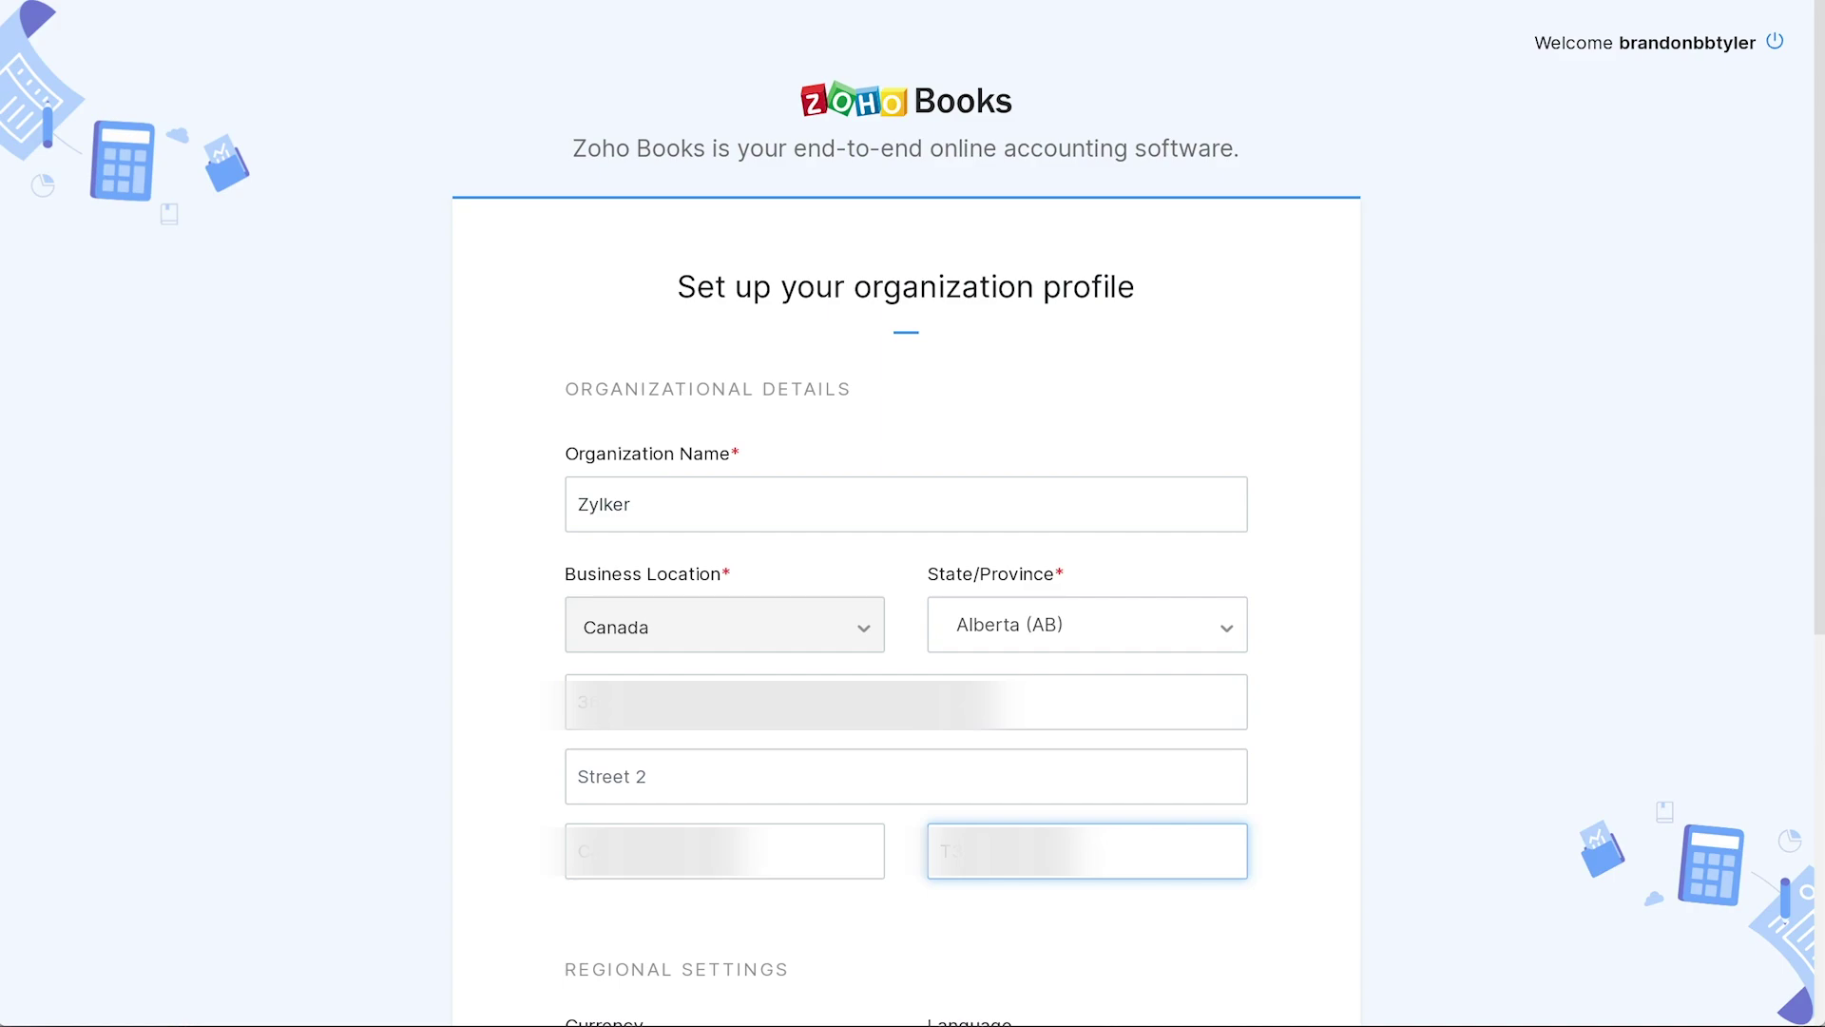
pyautogui.scroll(-5, 914, 880)
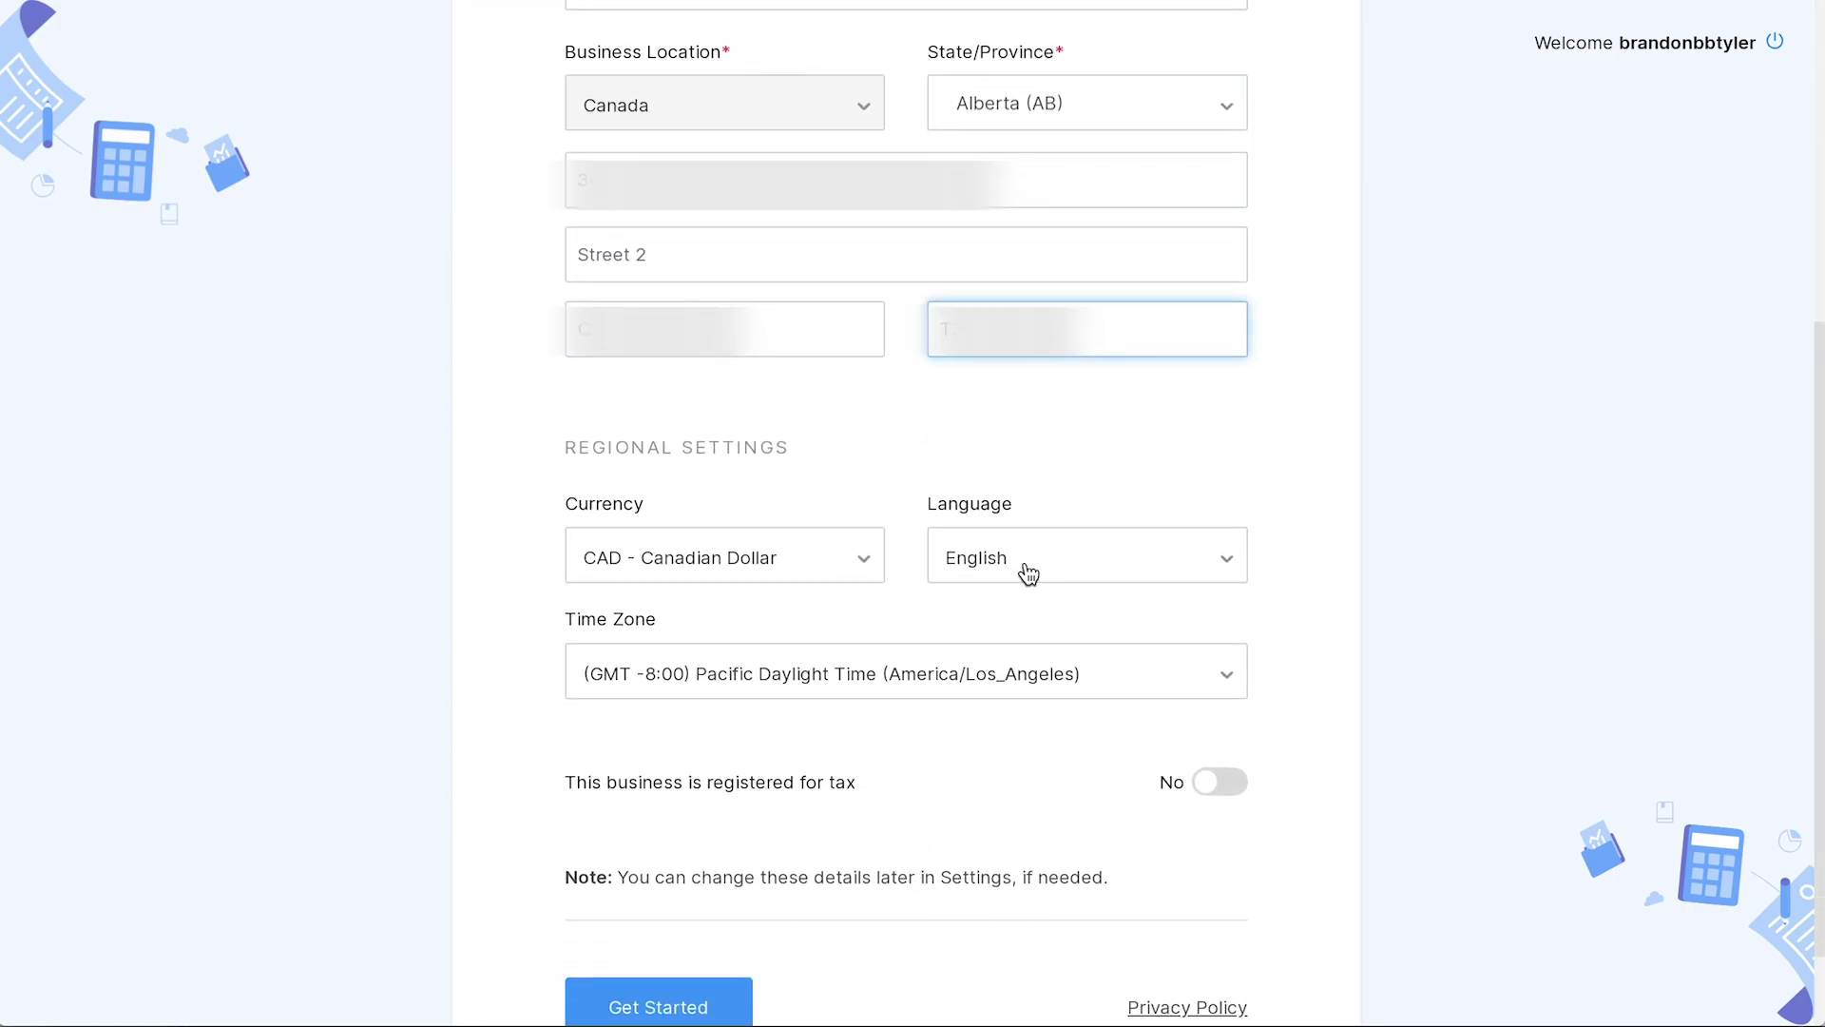
pyautogui.click(1221, 793)
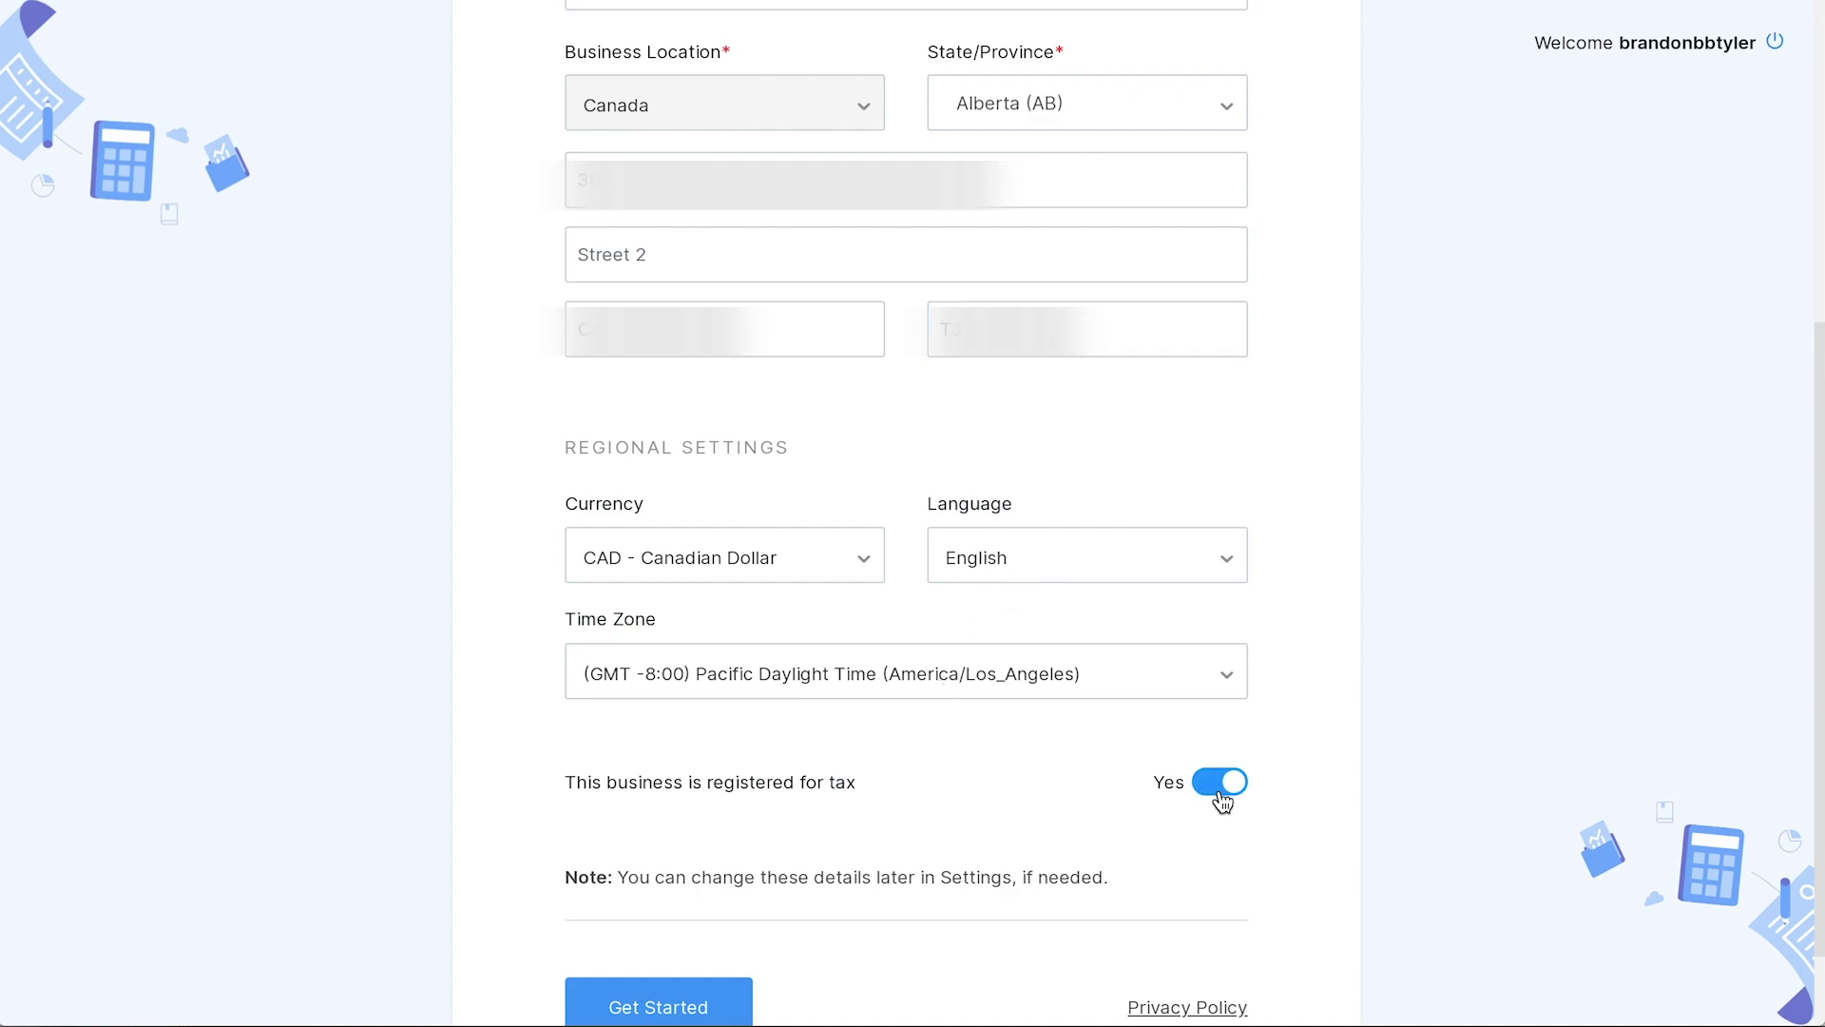
pyautogui.scroll(-2, 965, 846)
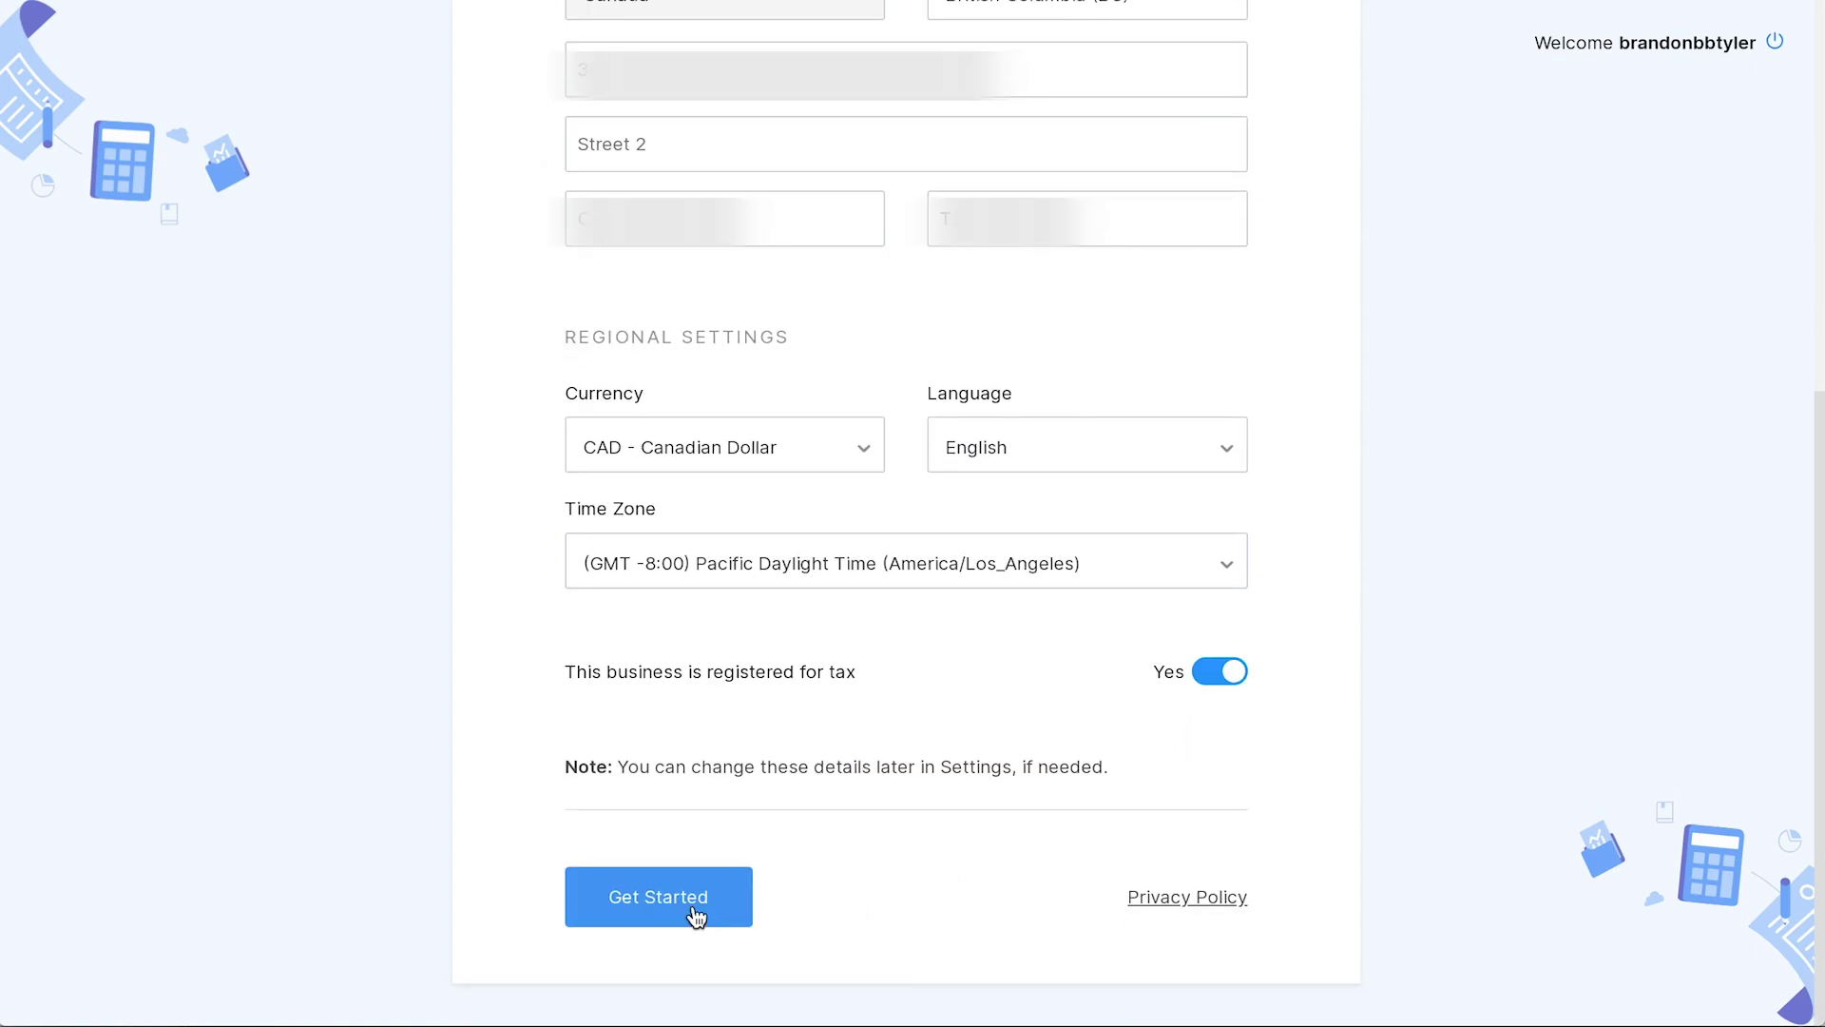
pyautogui.click(692, 908)
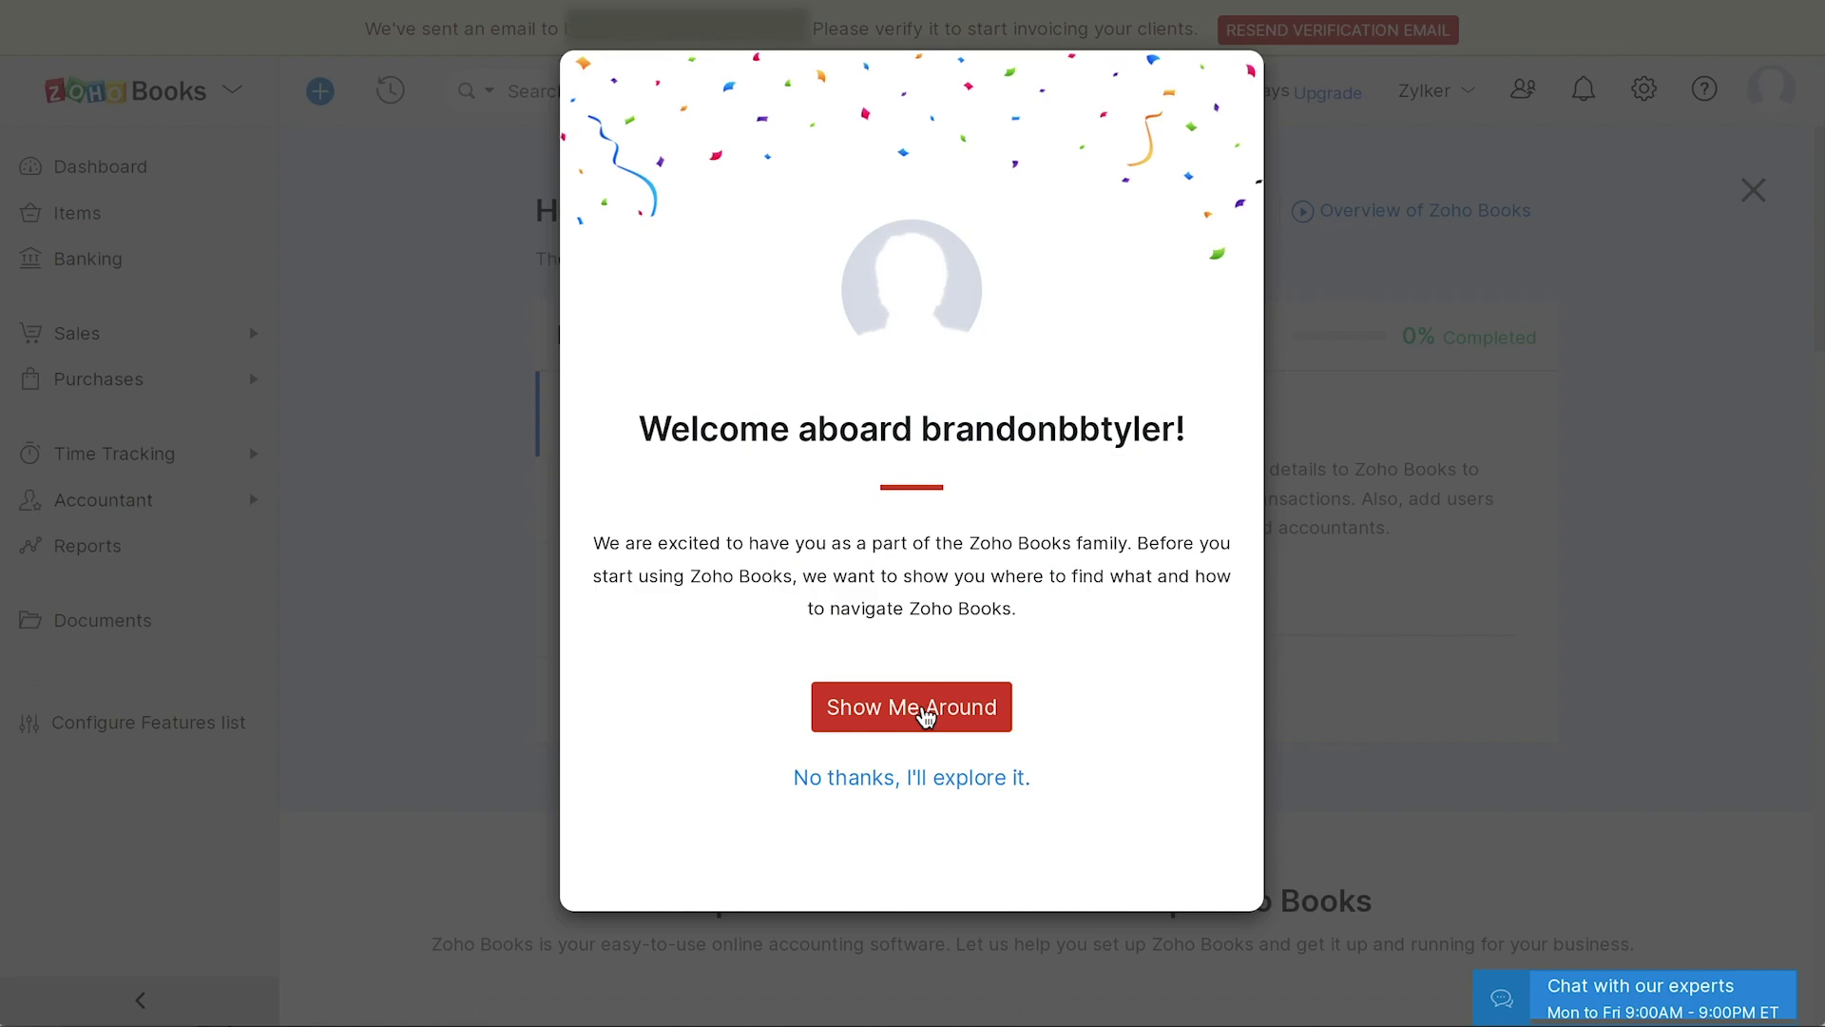
# - Decline the Welcome aboard tour with "No thanks, I'll explore it."
pyautogui.click(880, 783)
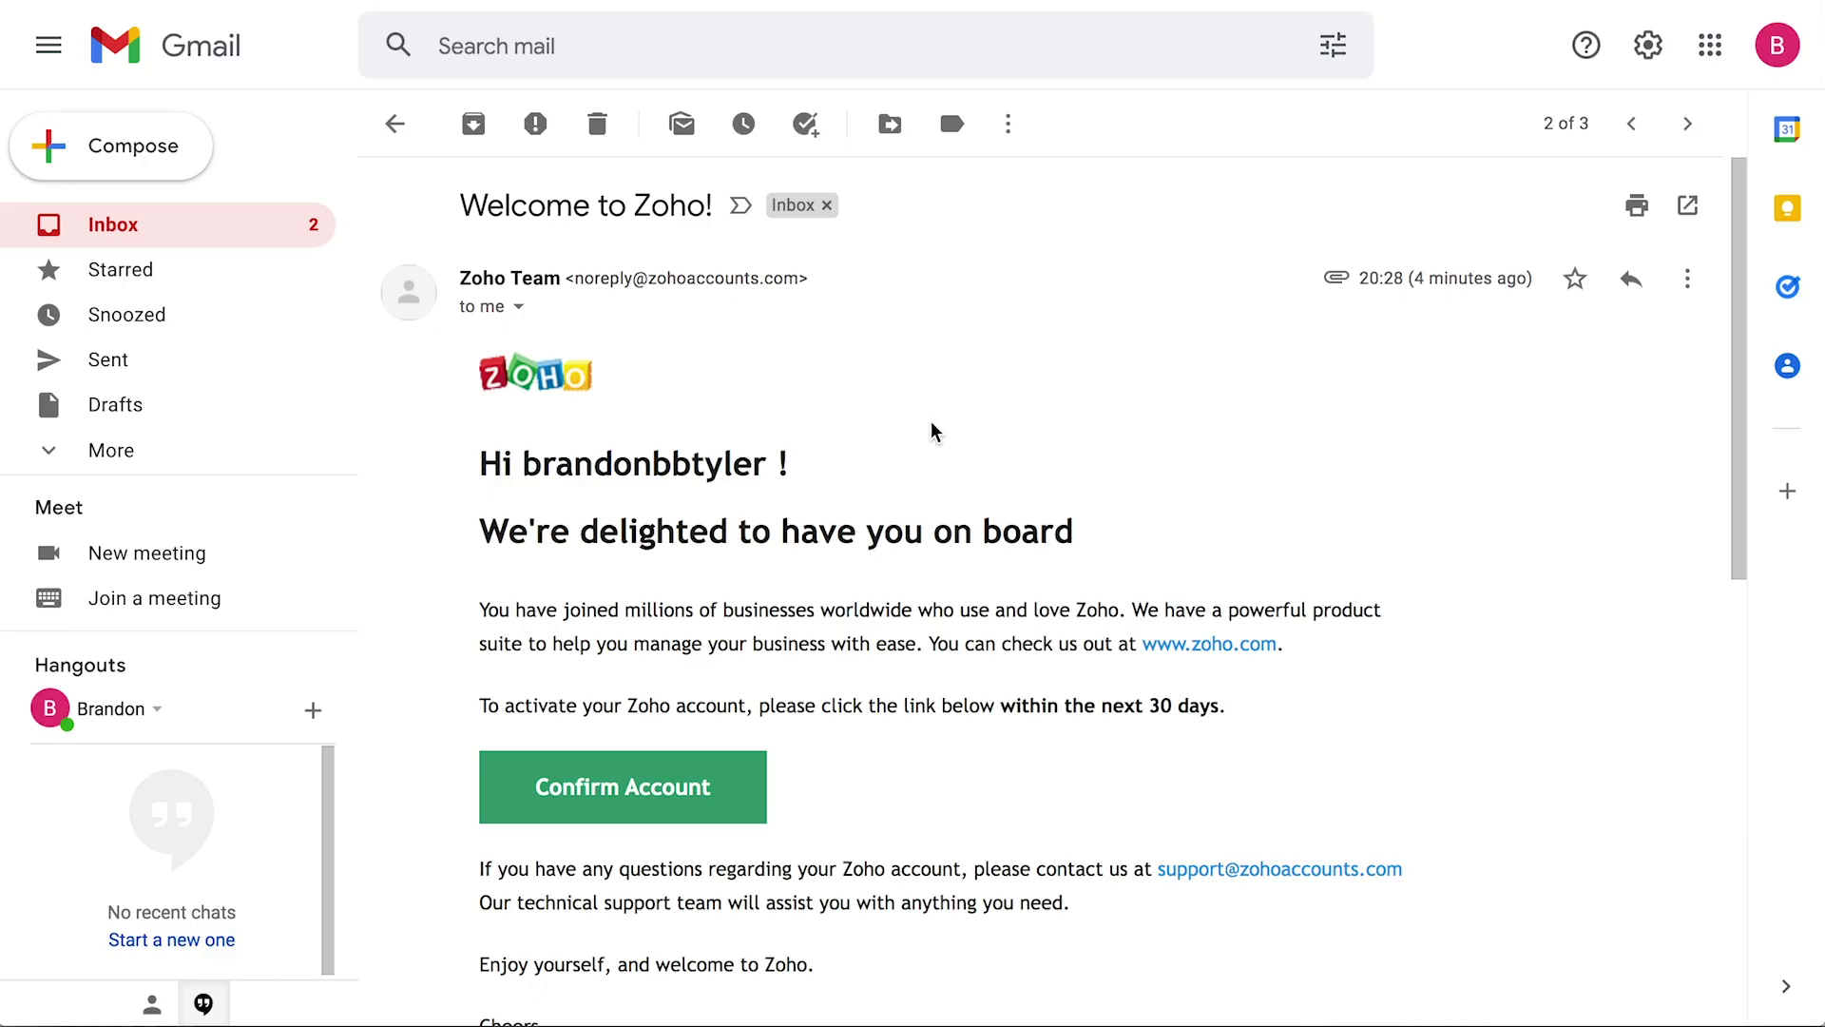
# - Confirm and verify the account from the Zoho welcome email in Gmail, then return to Zoho Books
pyautogui.scroll(-1, 934, 432)
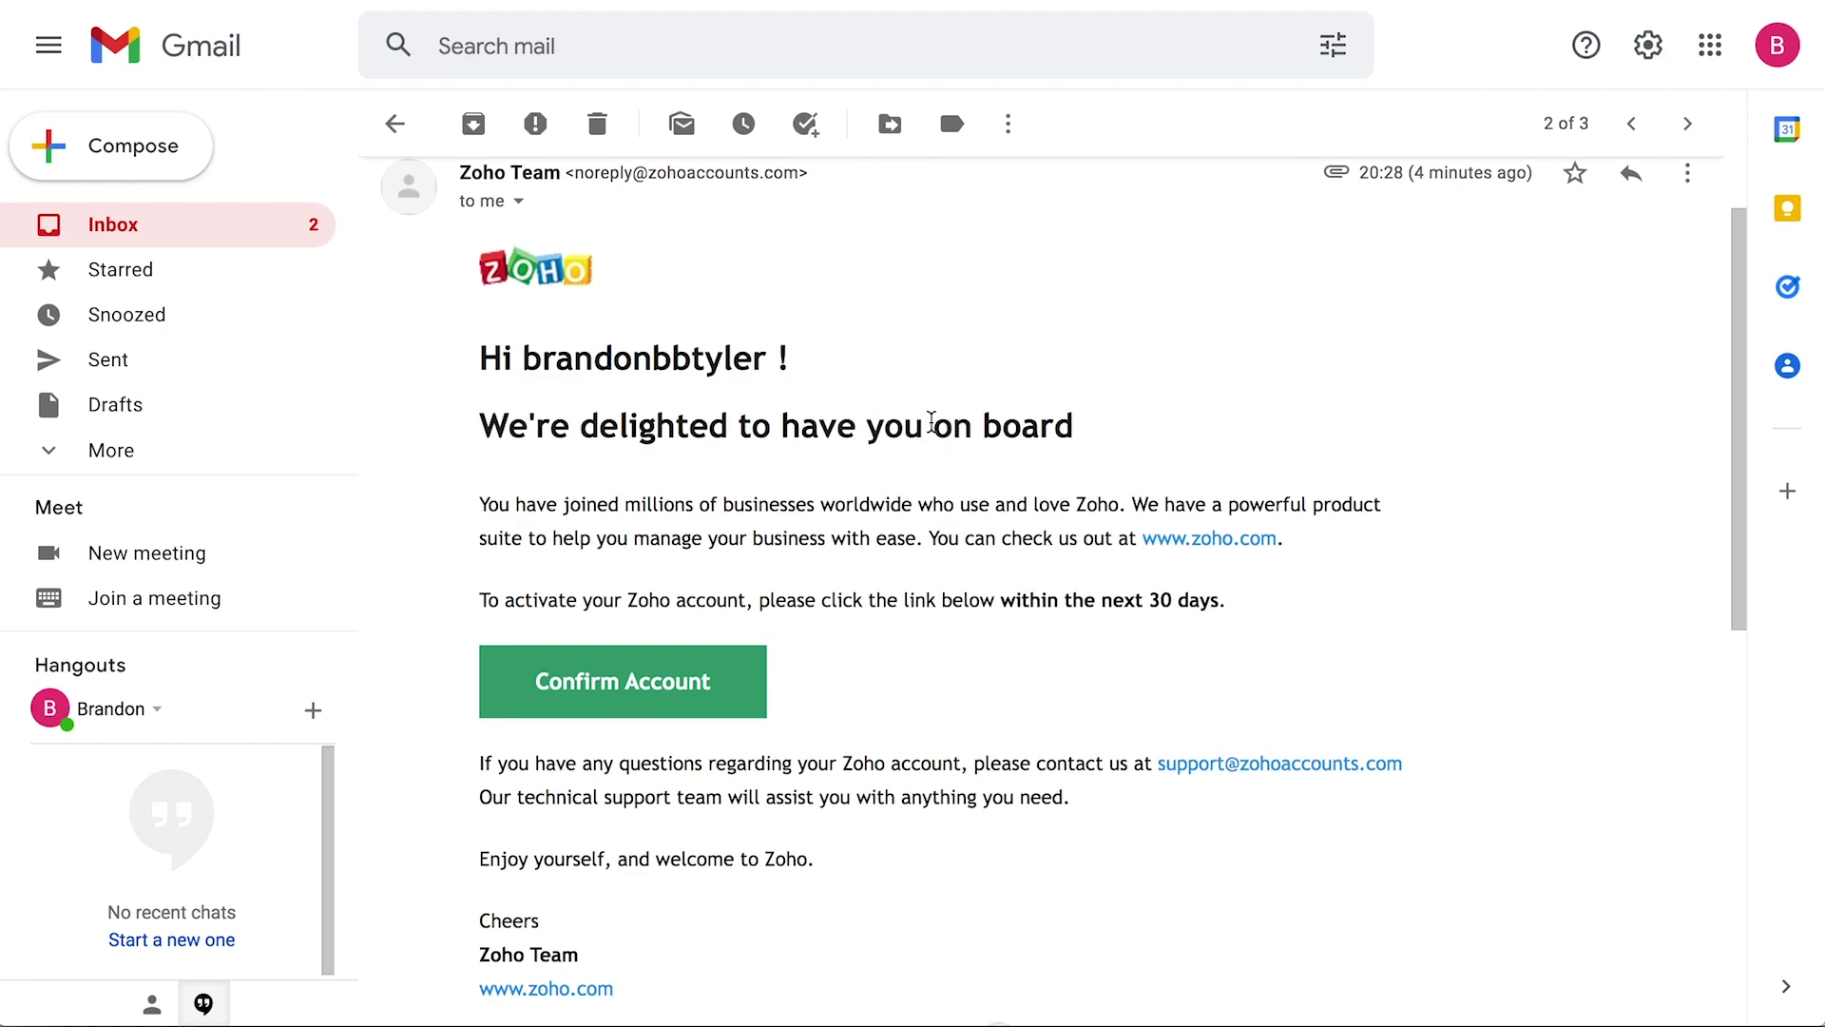
pyautogui.click(644, 717)
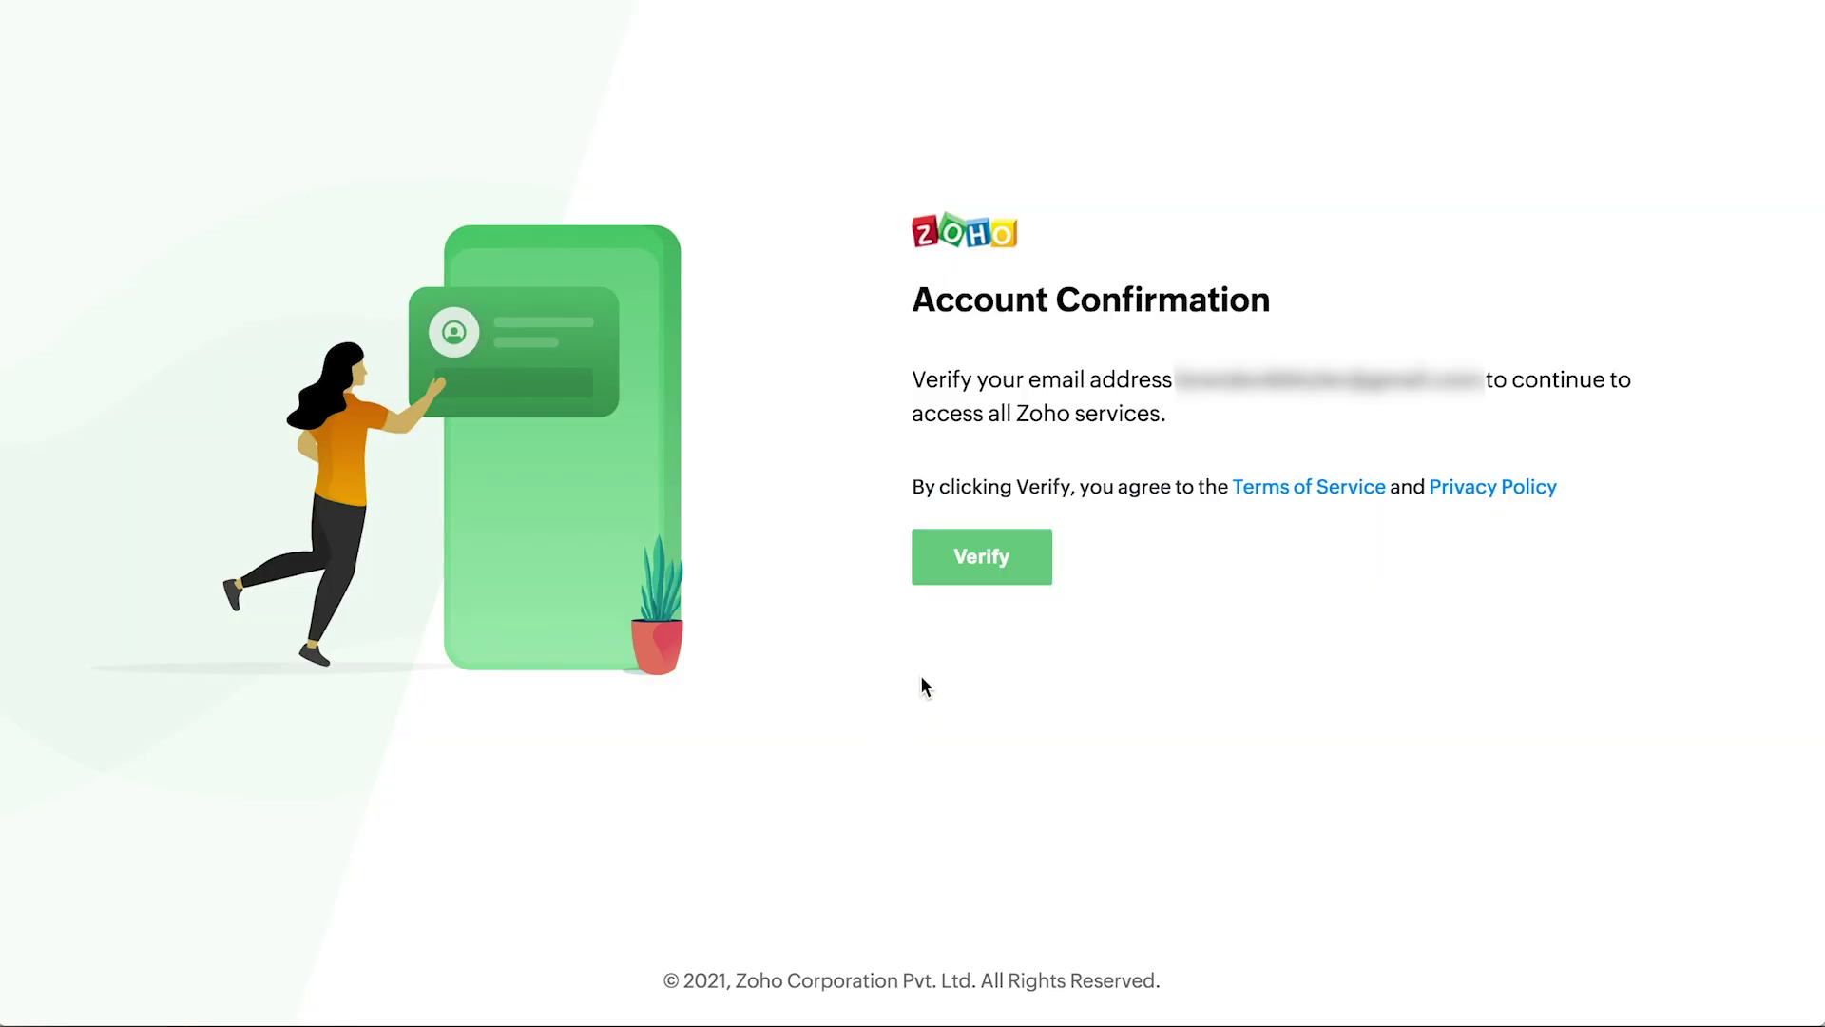
pyautogui.click(990, 571)
pyautogui.click(853, 508)
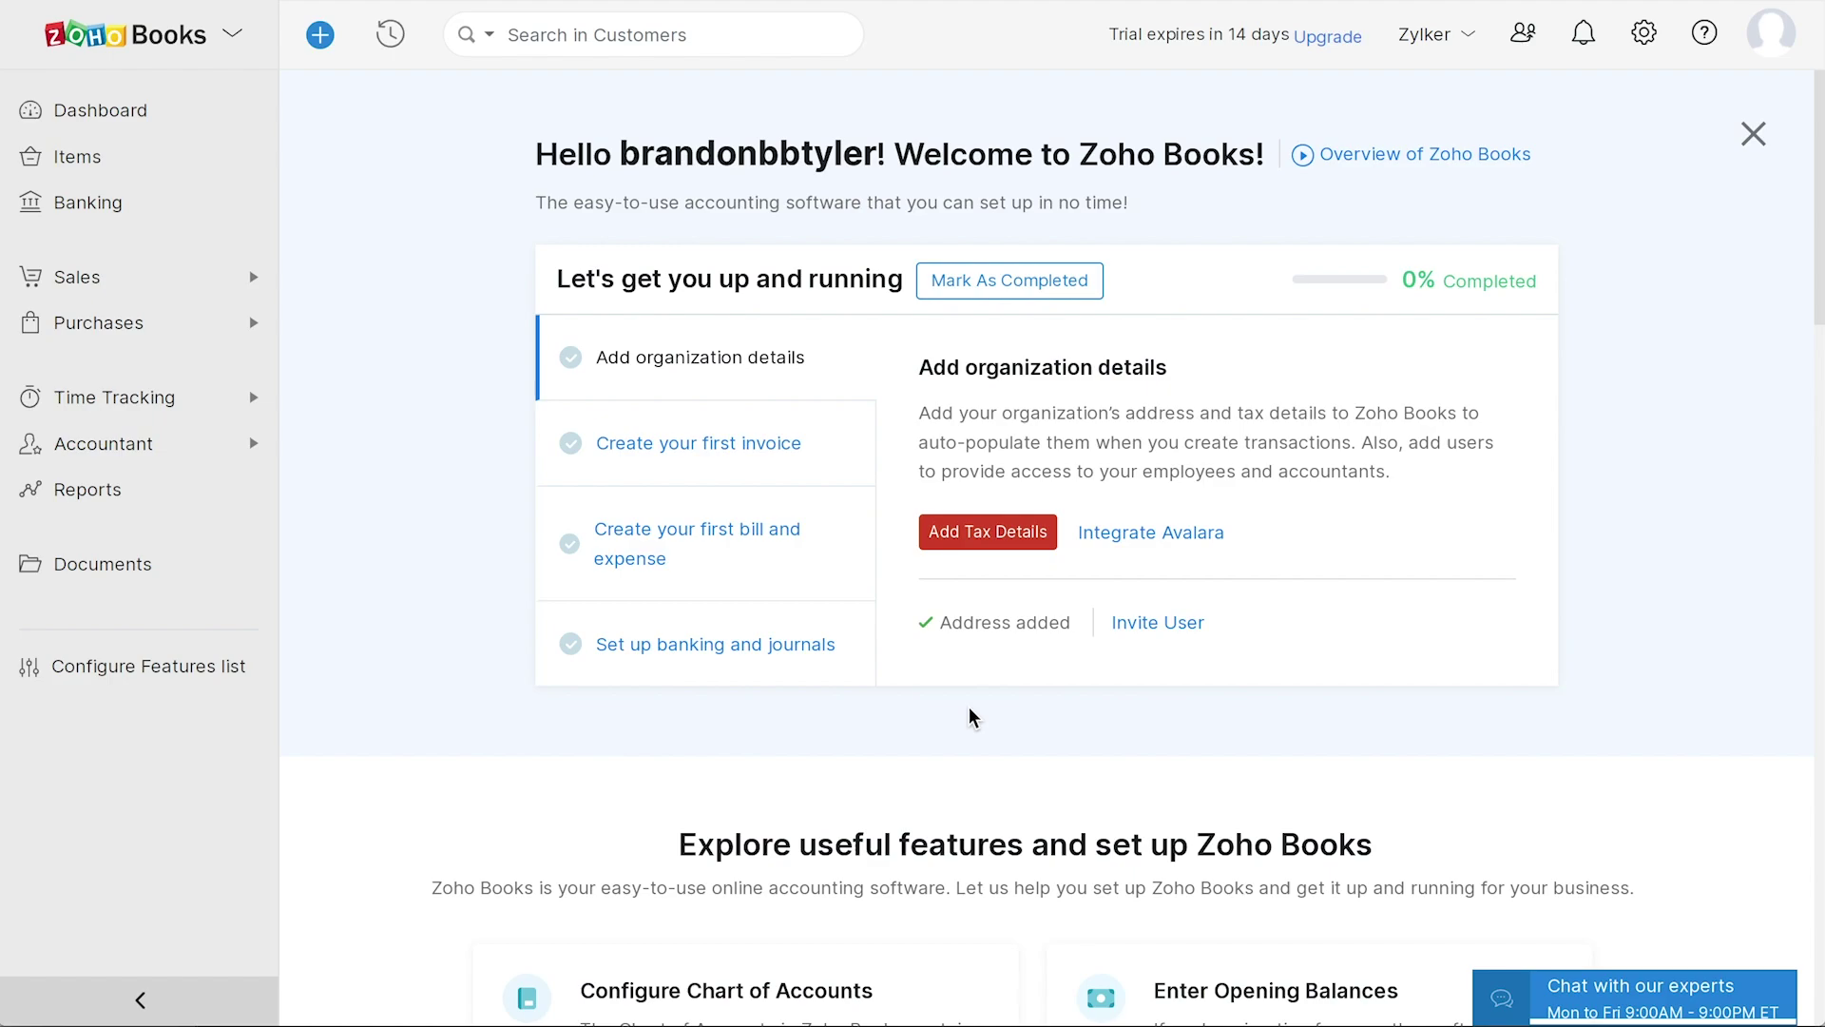
# - Look over the getting-started setup steps, then bring up the Settings list from the gear icon
pyautogui.scroll(-10, 972, 716)
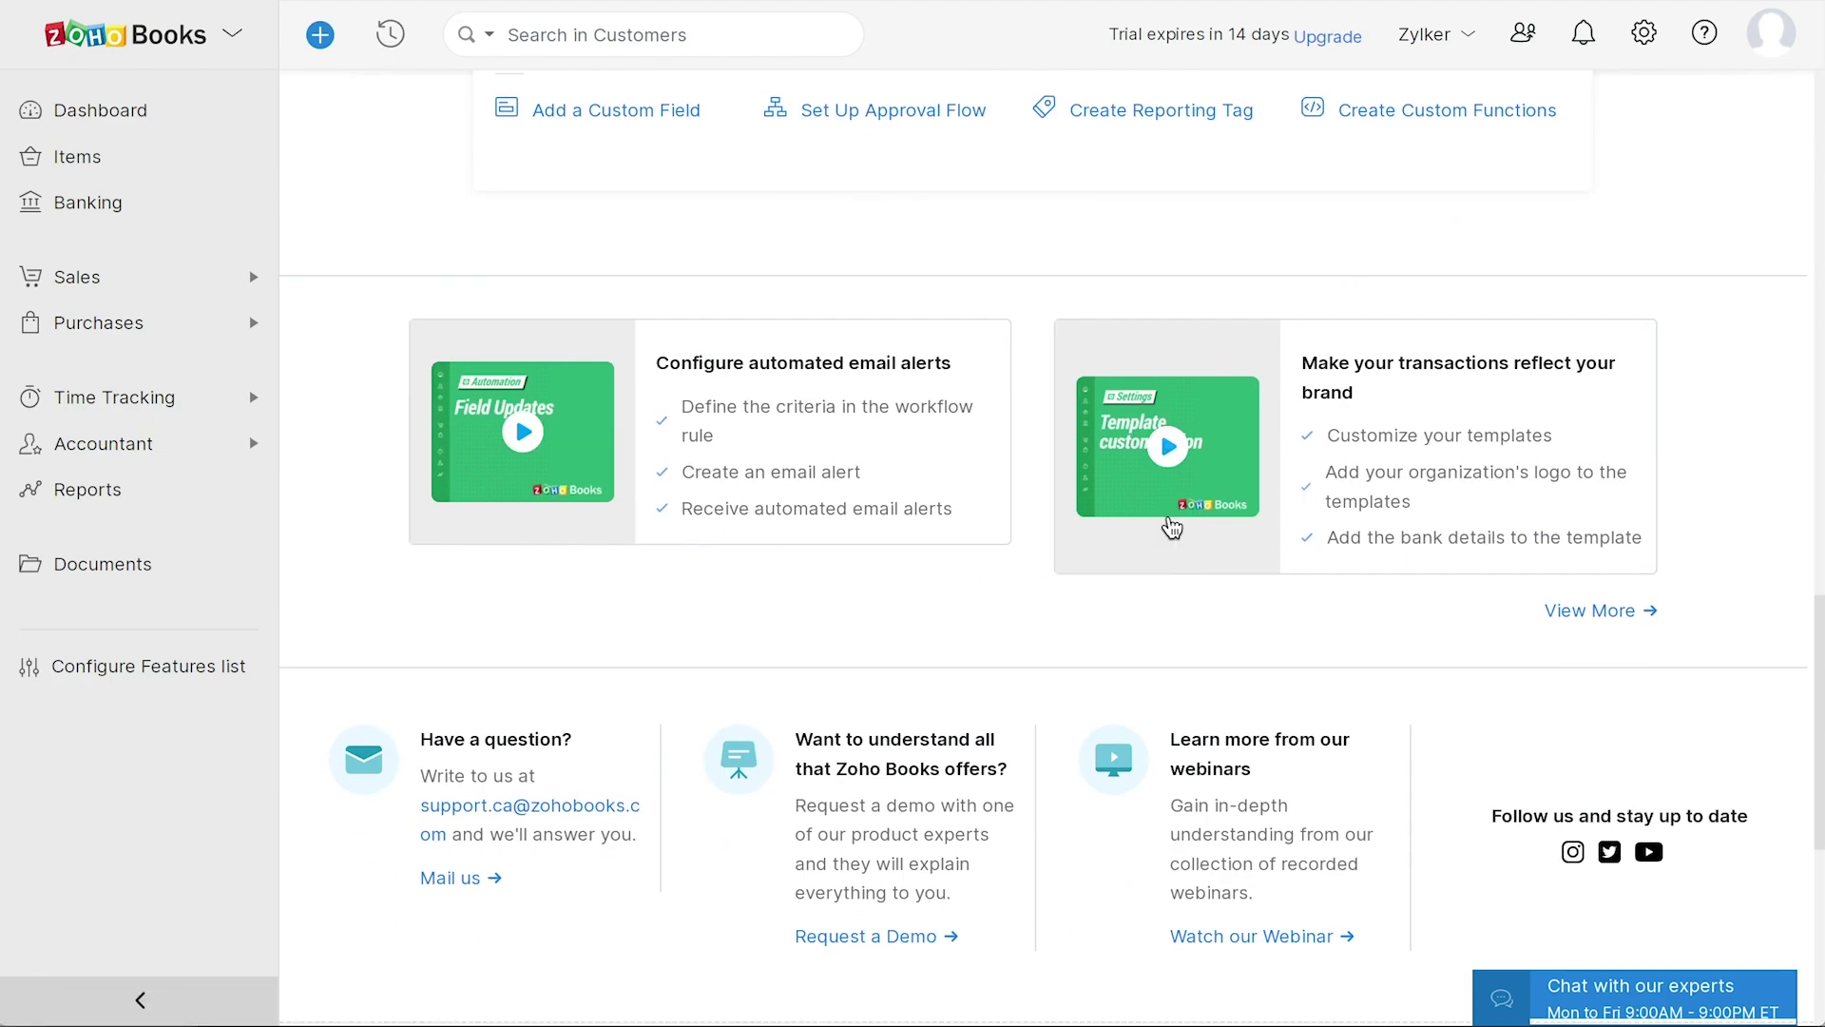
pyautogui.scroll(-5, 1014, 510)
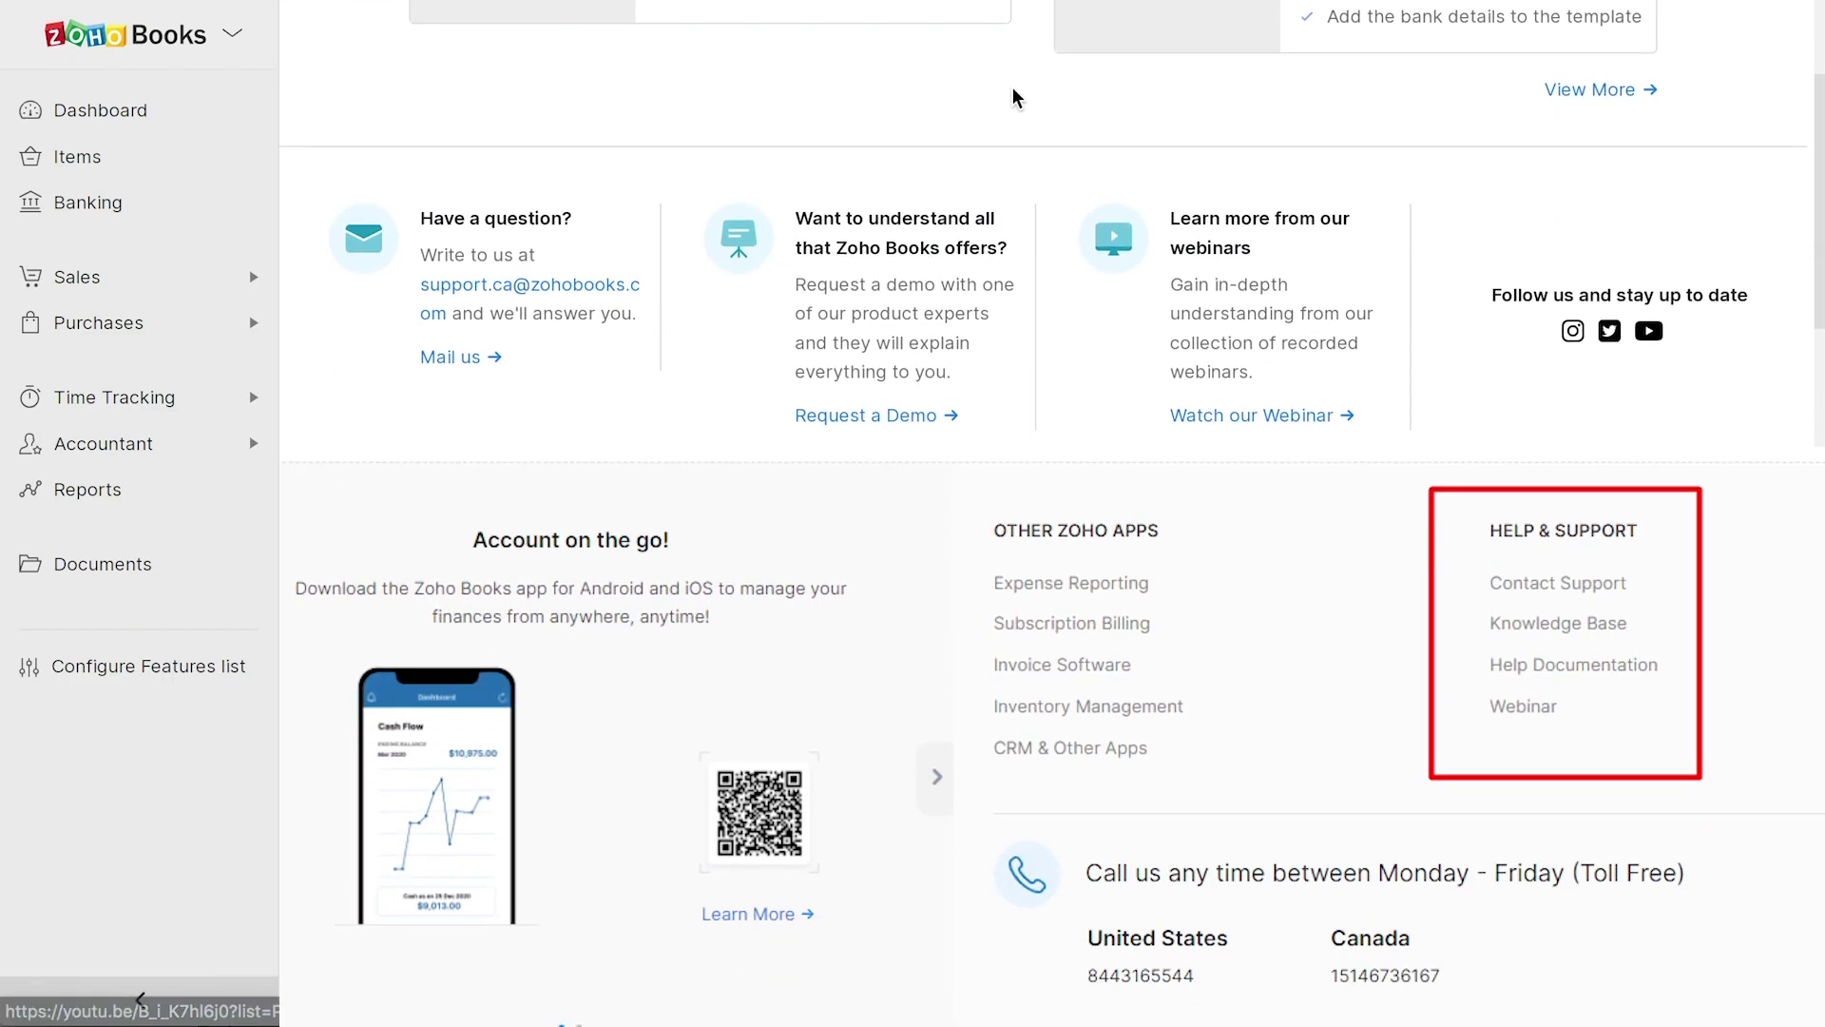
pyautogui.scroll(15, 1011, 611)
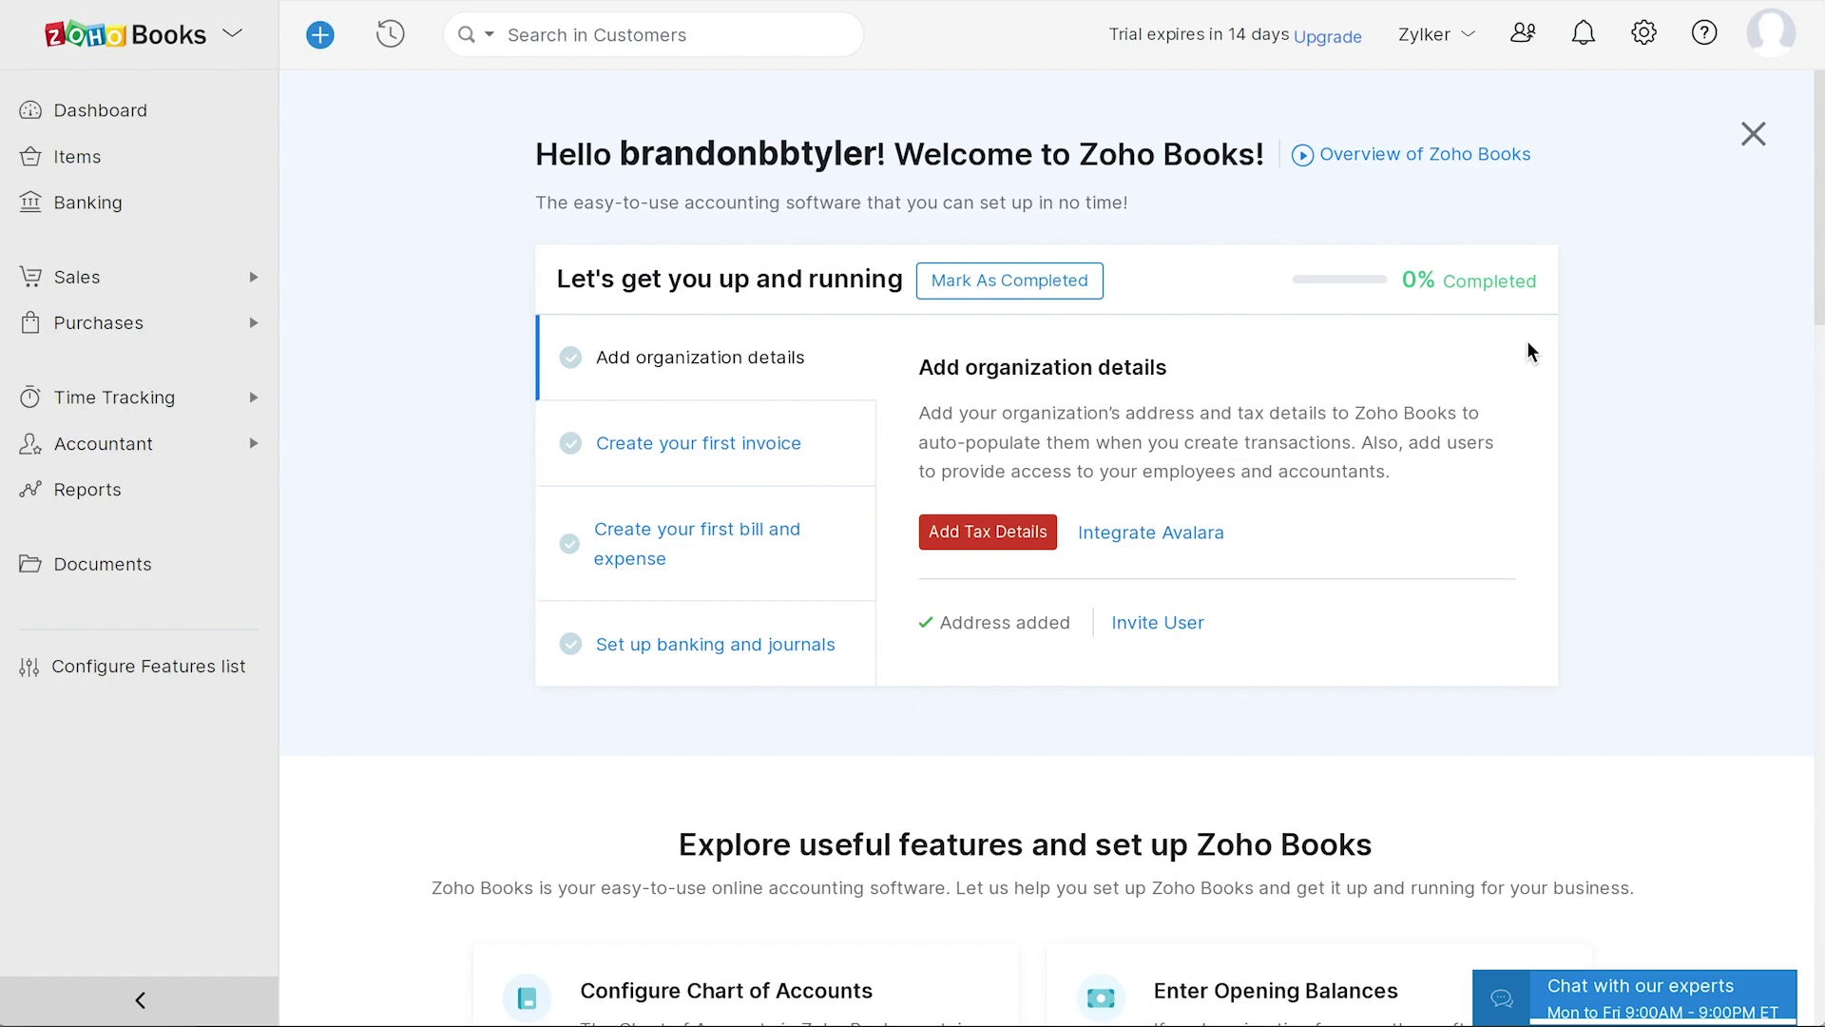
pyautogui.click(1644, 38)
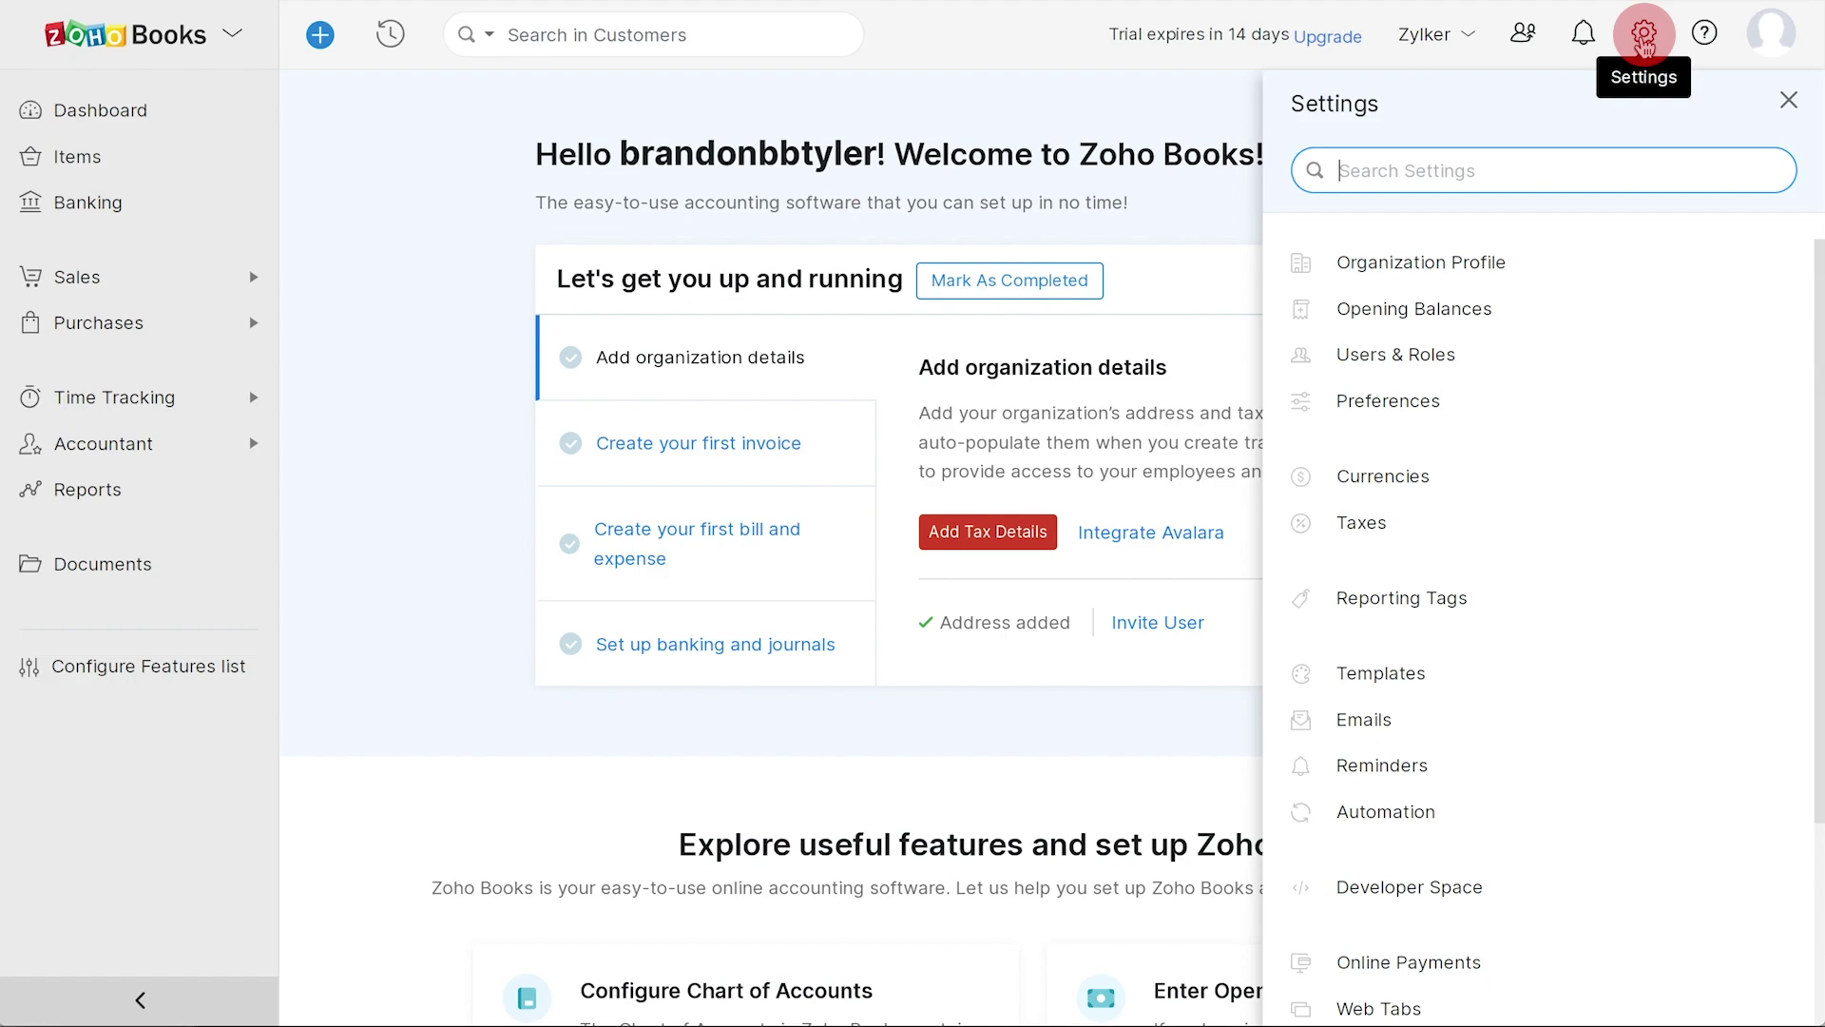
# - Close Settings and browse the Dashboard and Items pages, ending on Banking
pyautogui.click(1643, 38)
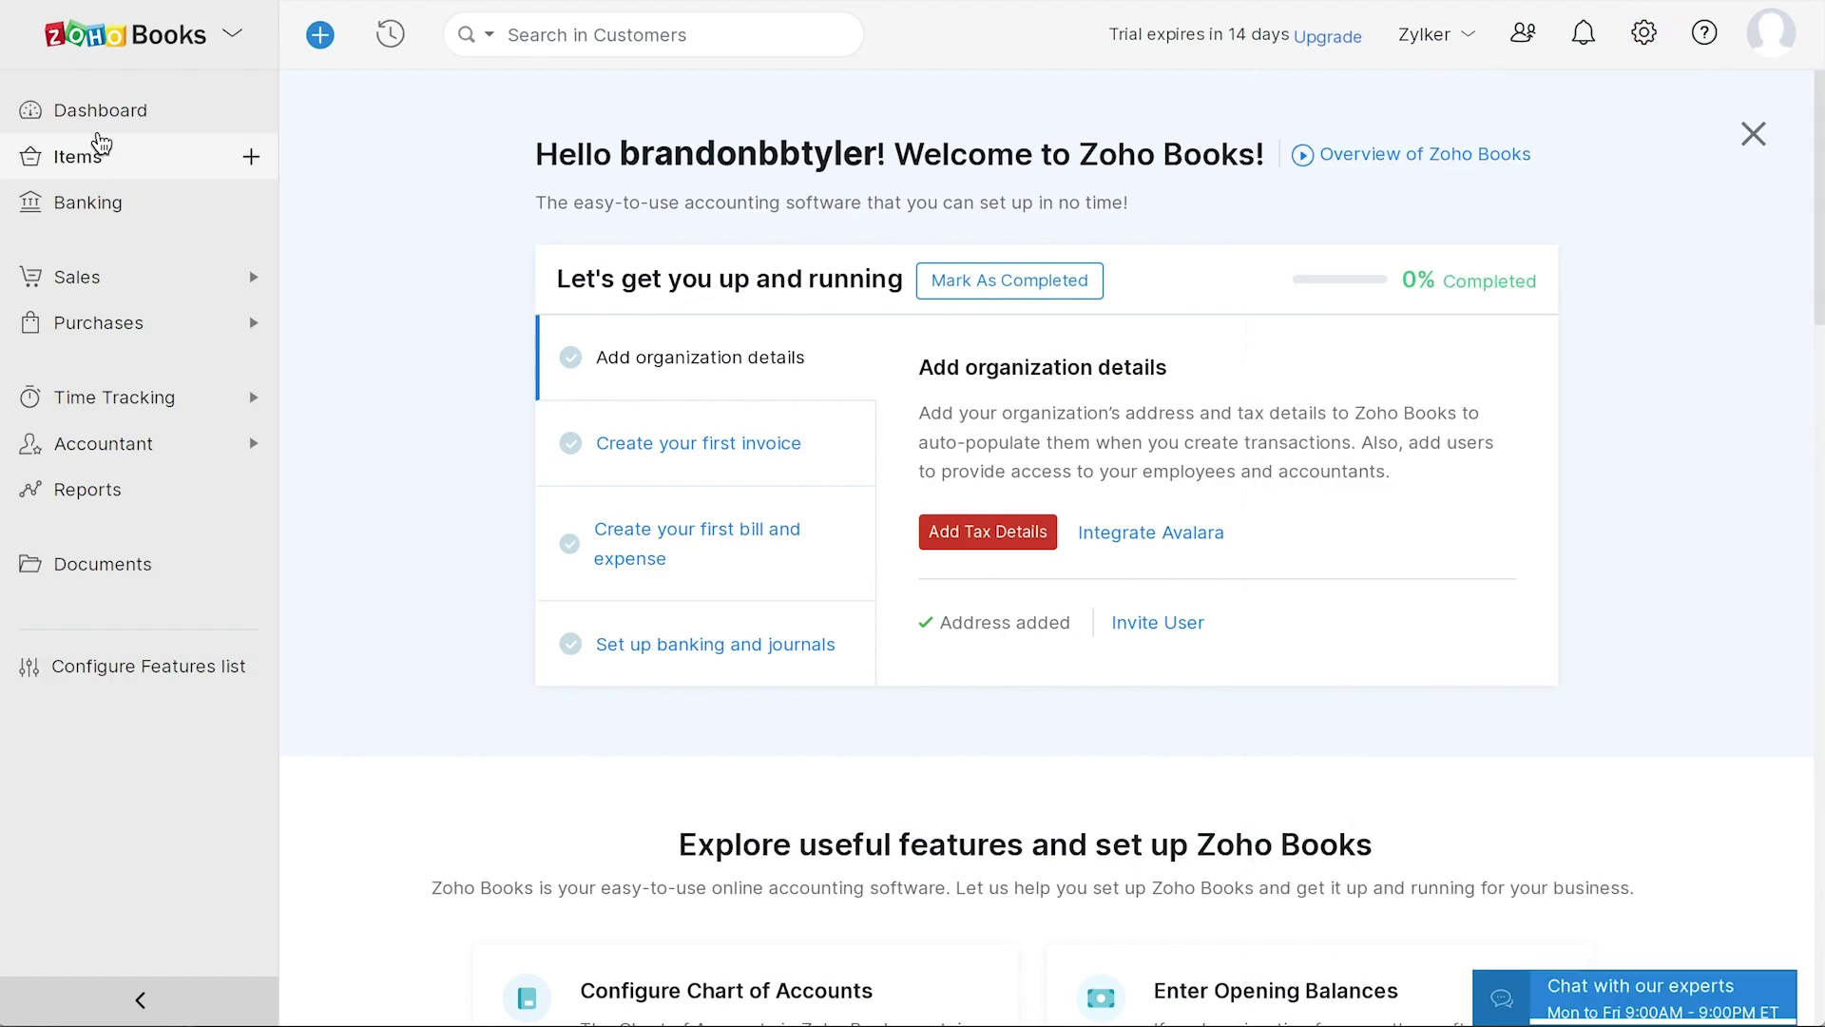
pyautogui.click(98, 114)
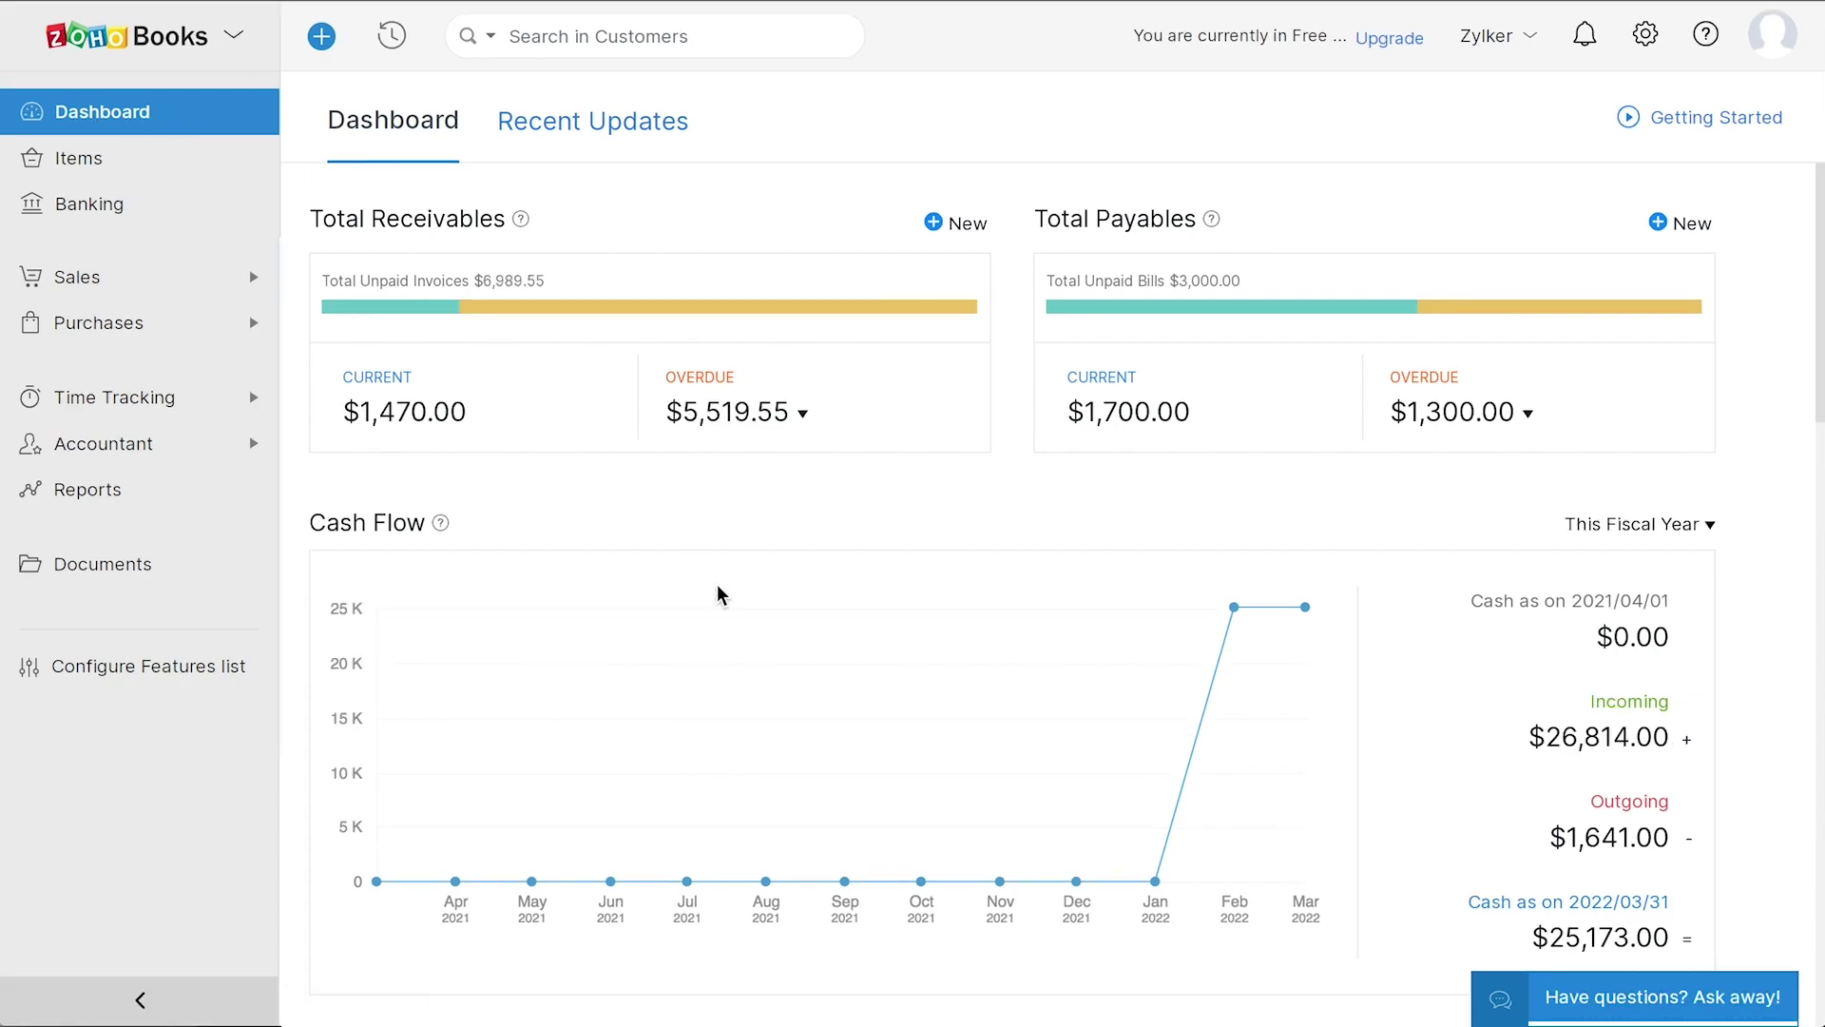
pyautogui.scroll(-10, 719, 596)
pyautogui.scroll(10, 719, 595)
pyautogui.click(121, 170)
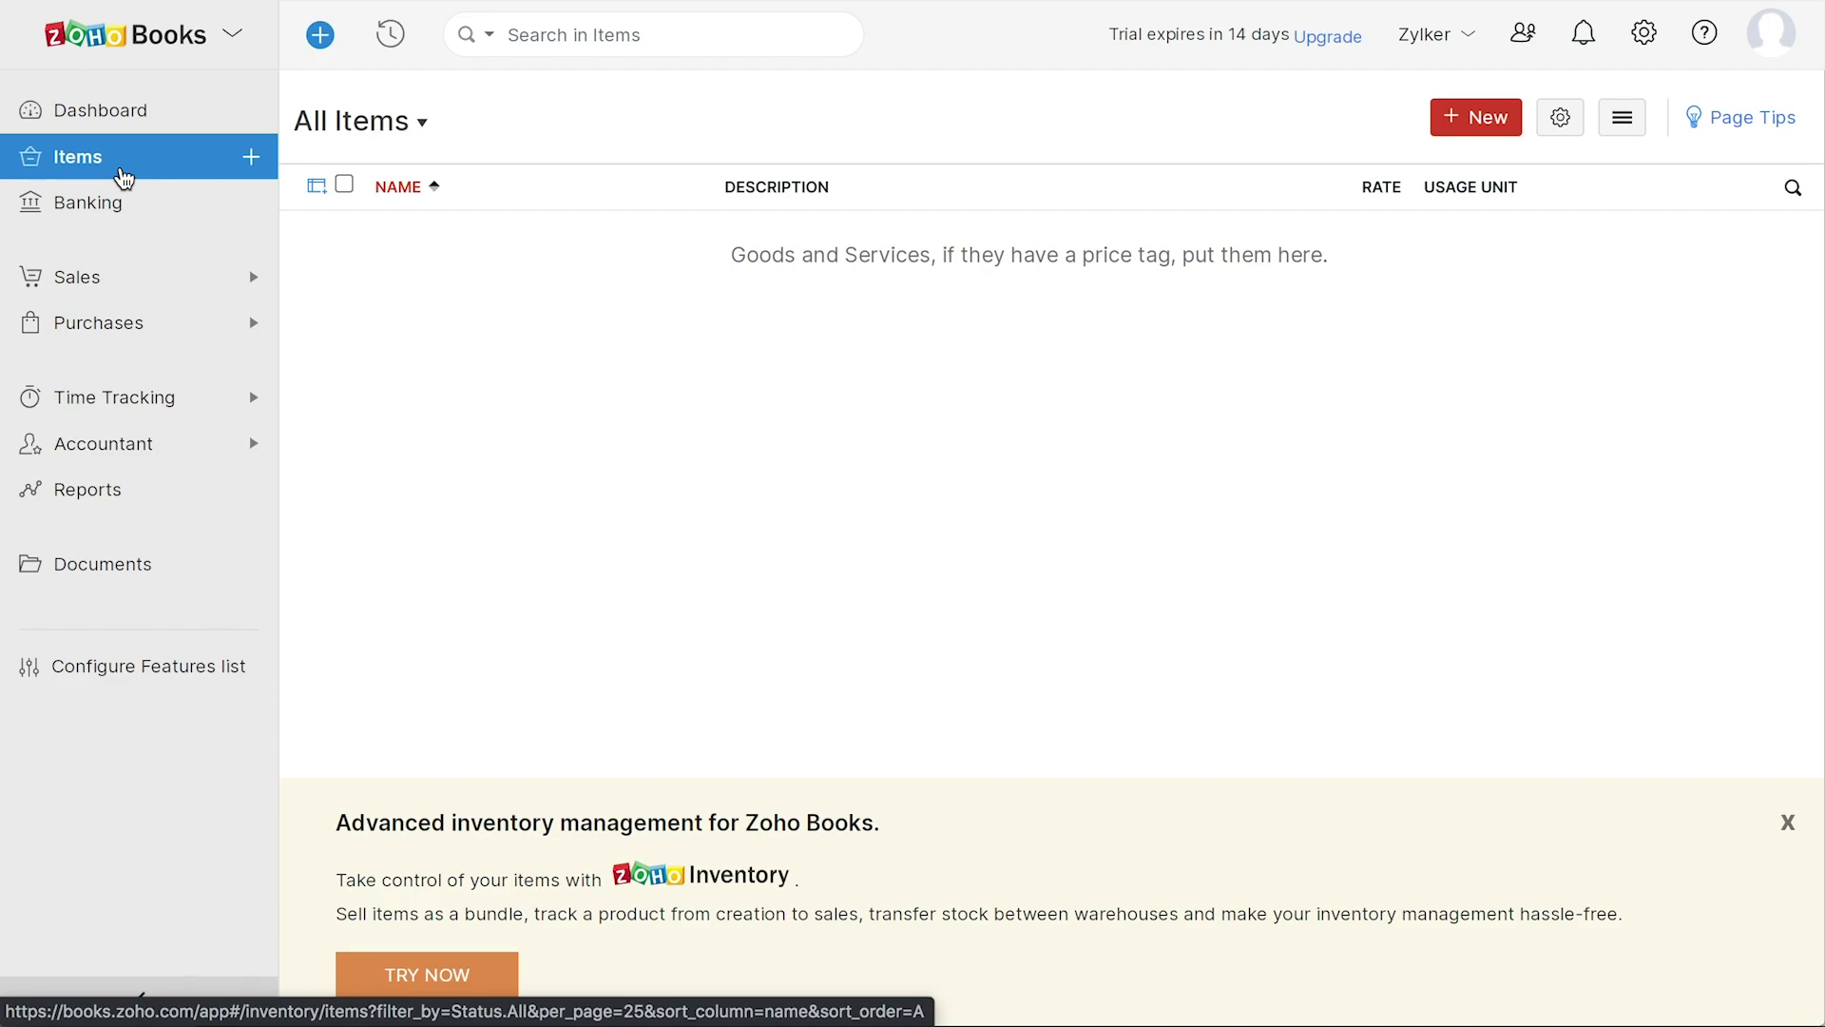
pyautogui.click(149, 223)
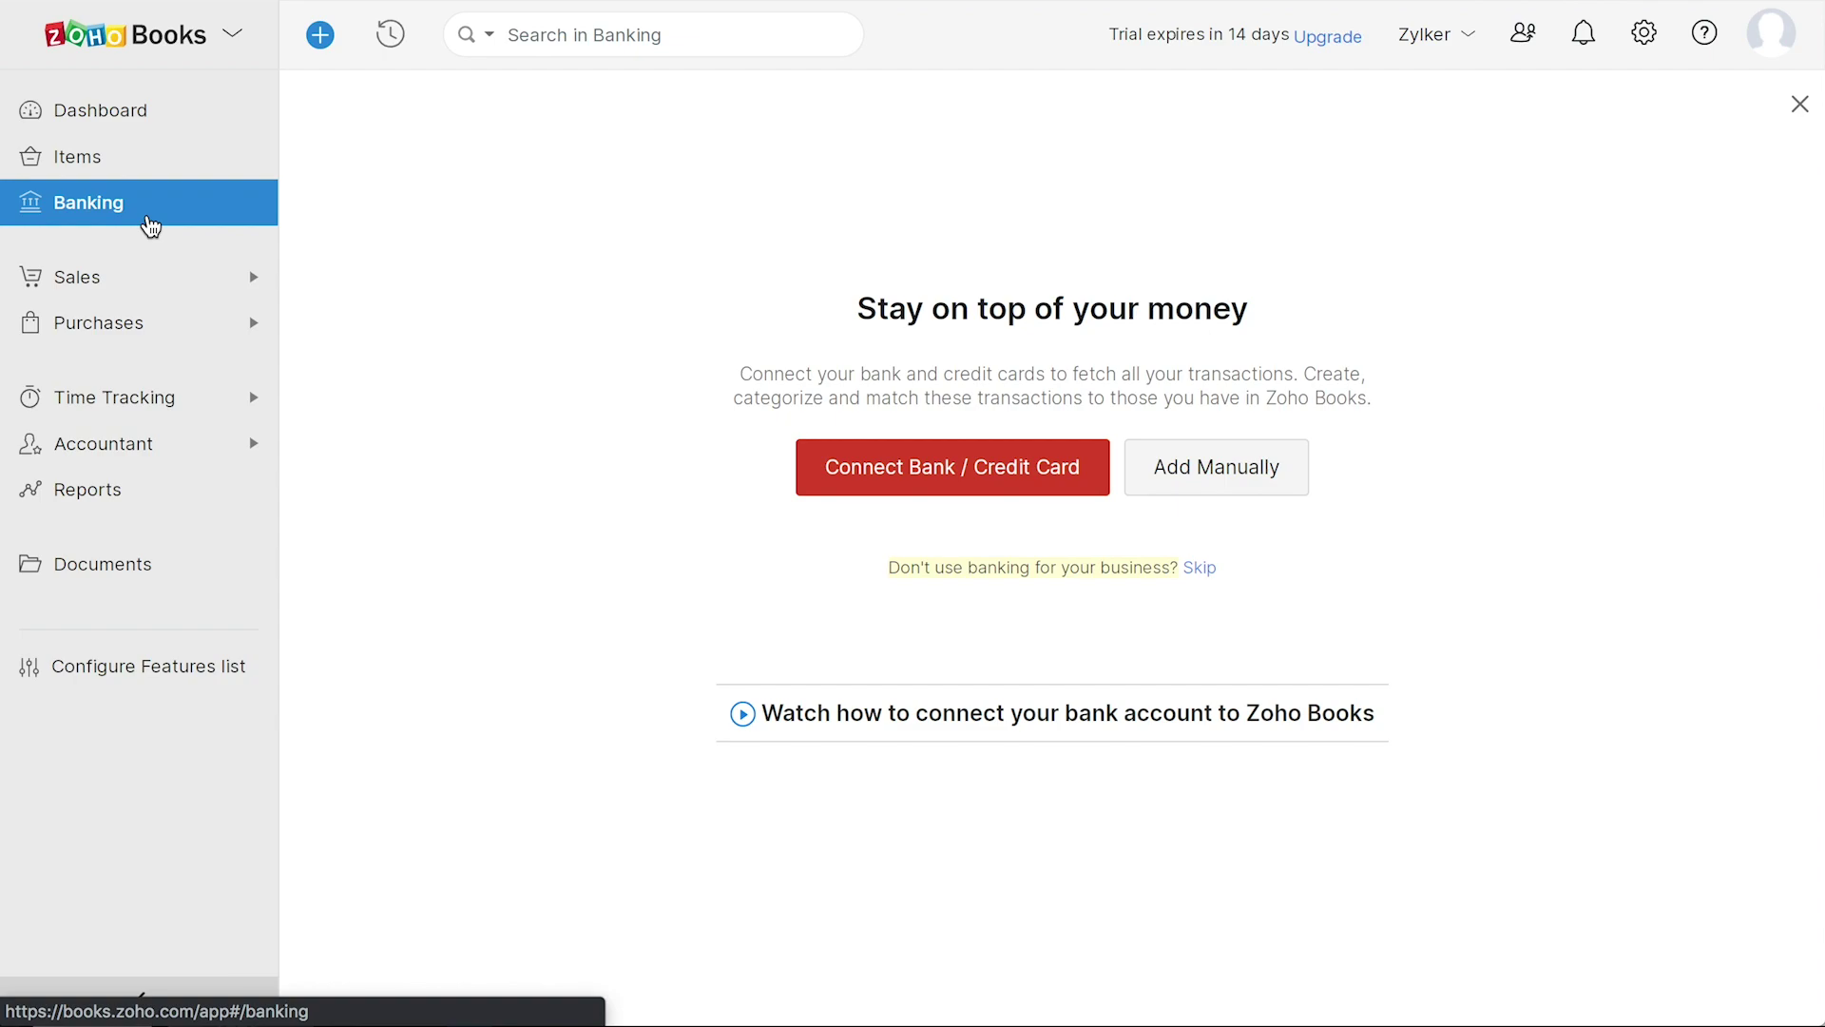
# - Browse Sales pages: Customers, Estimates, Sales Orders, Invoices, Payments Received, Recurring Invoices, Credit Notes
pyautogui.click(133, 291)
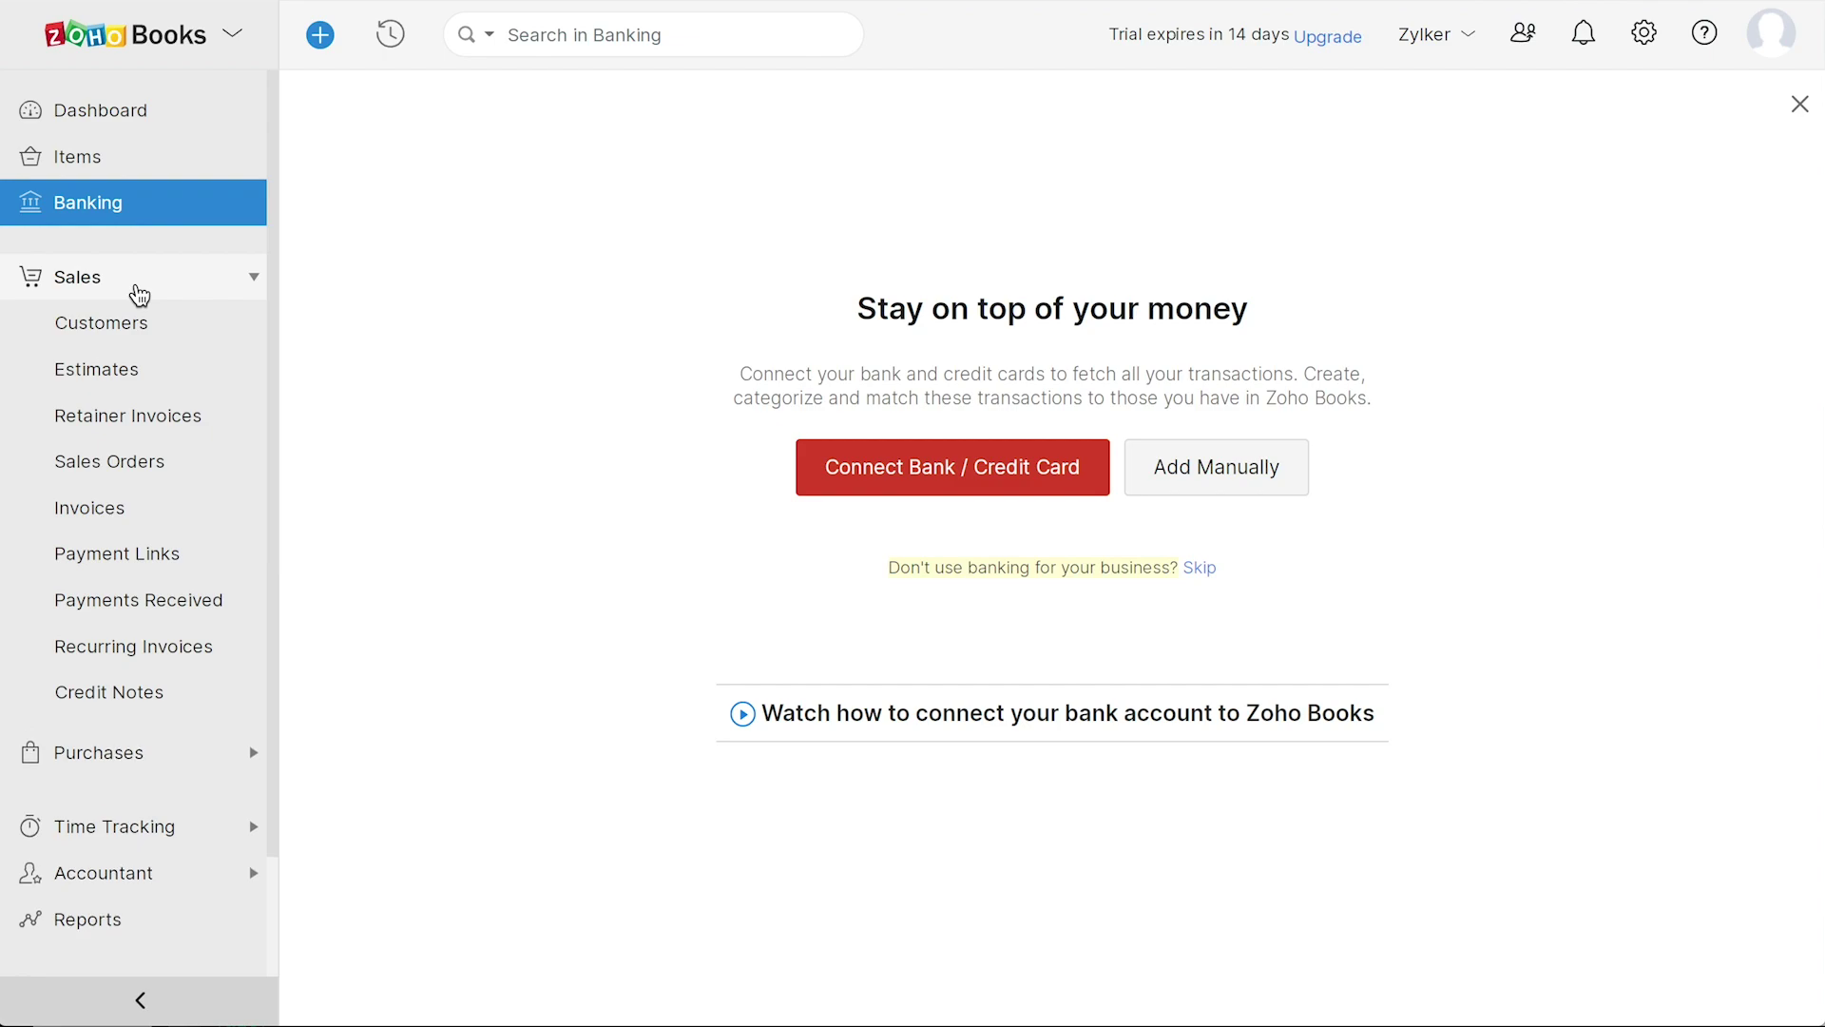
pyautogui.click(143, 324)
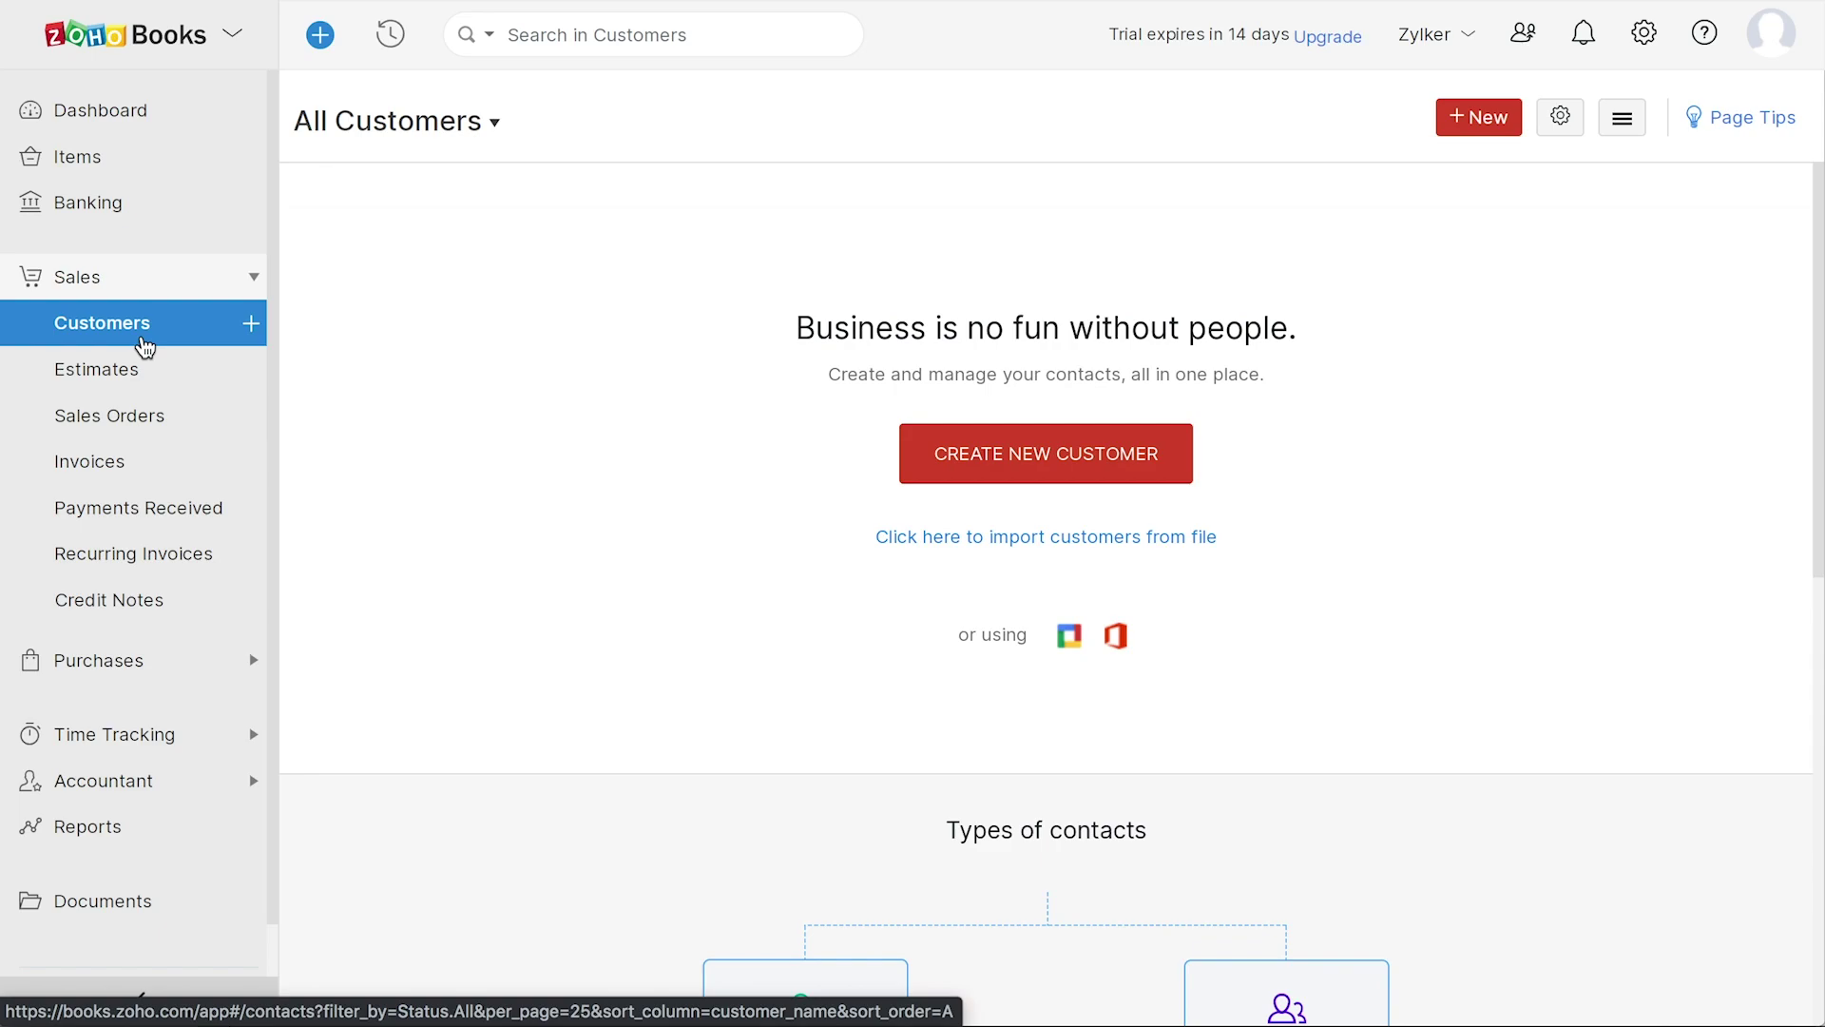
pyautogui.click(146, 389)
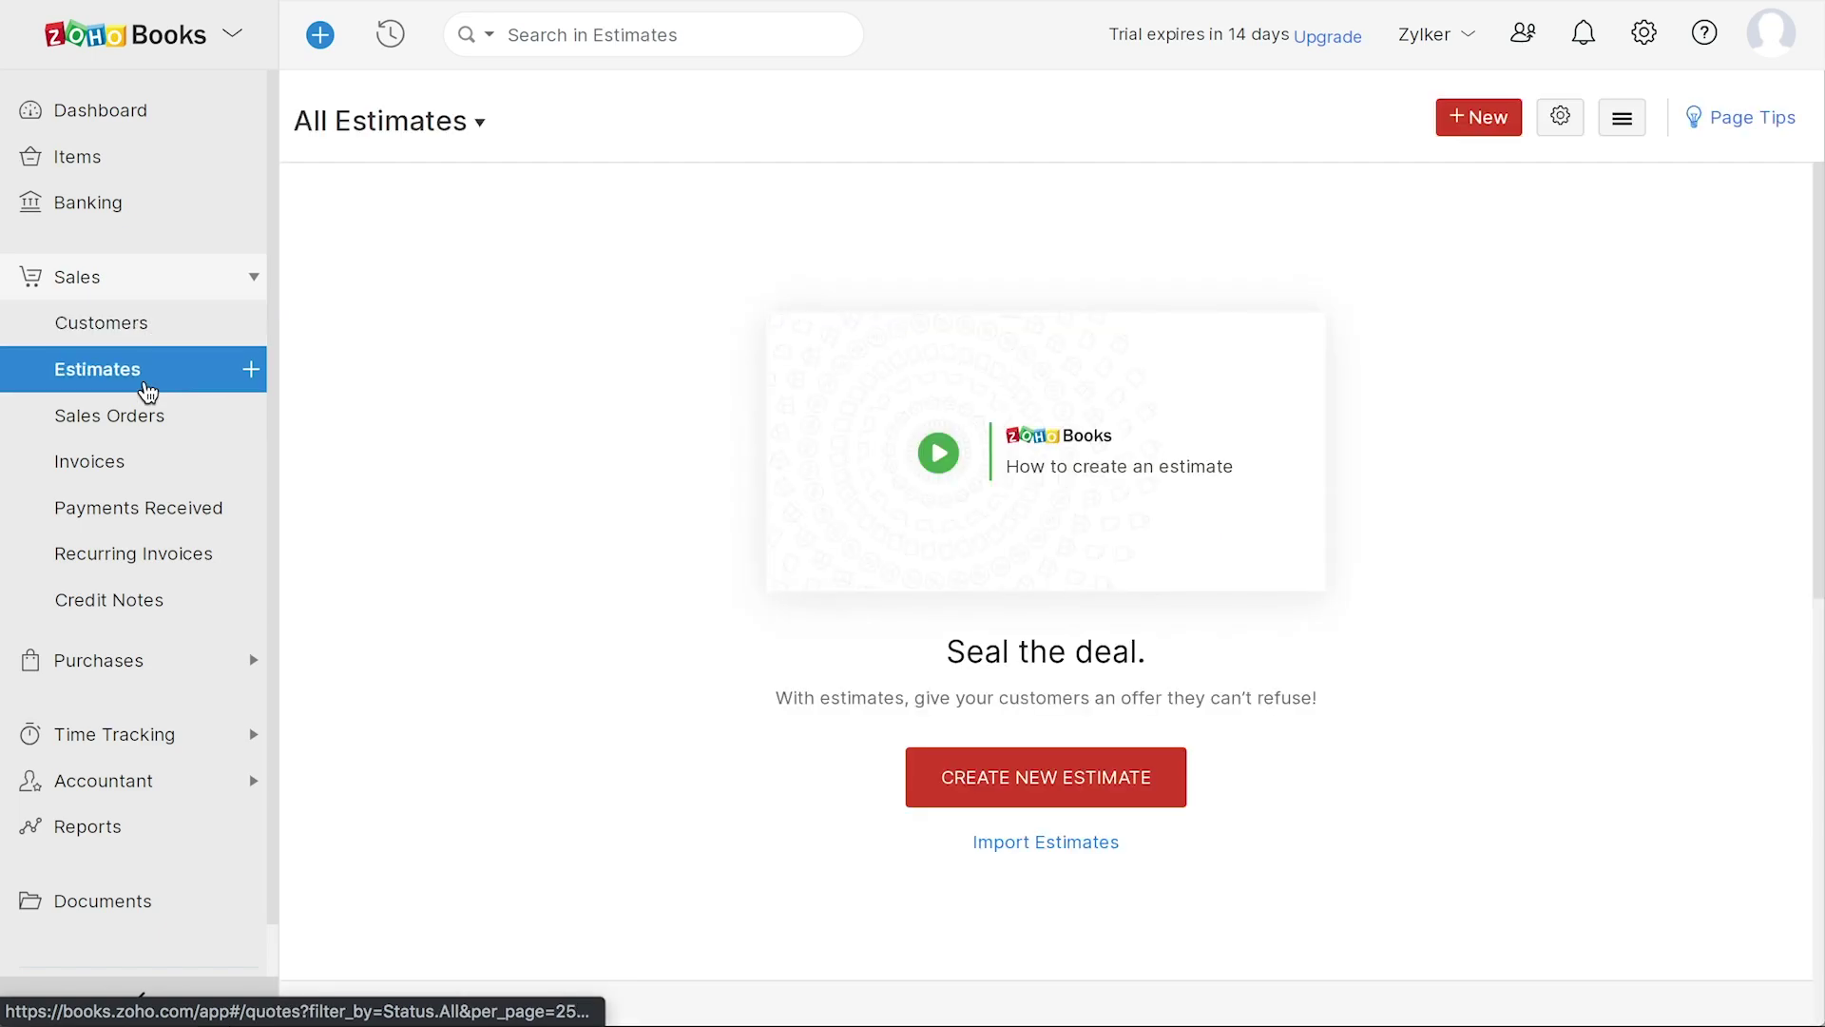
pyautogui.click(148, 423)
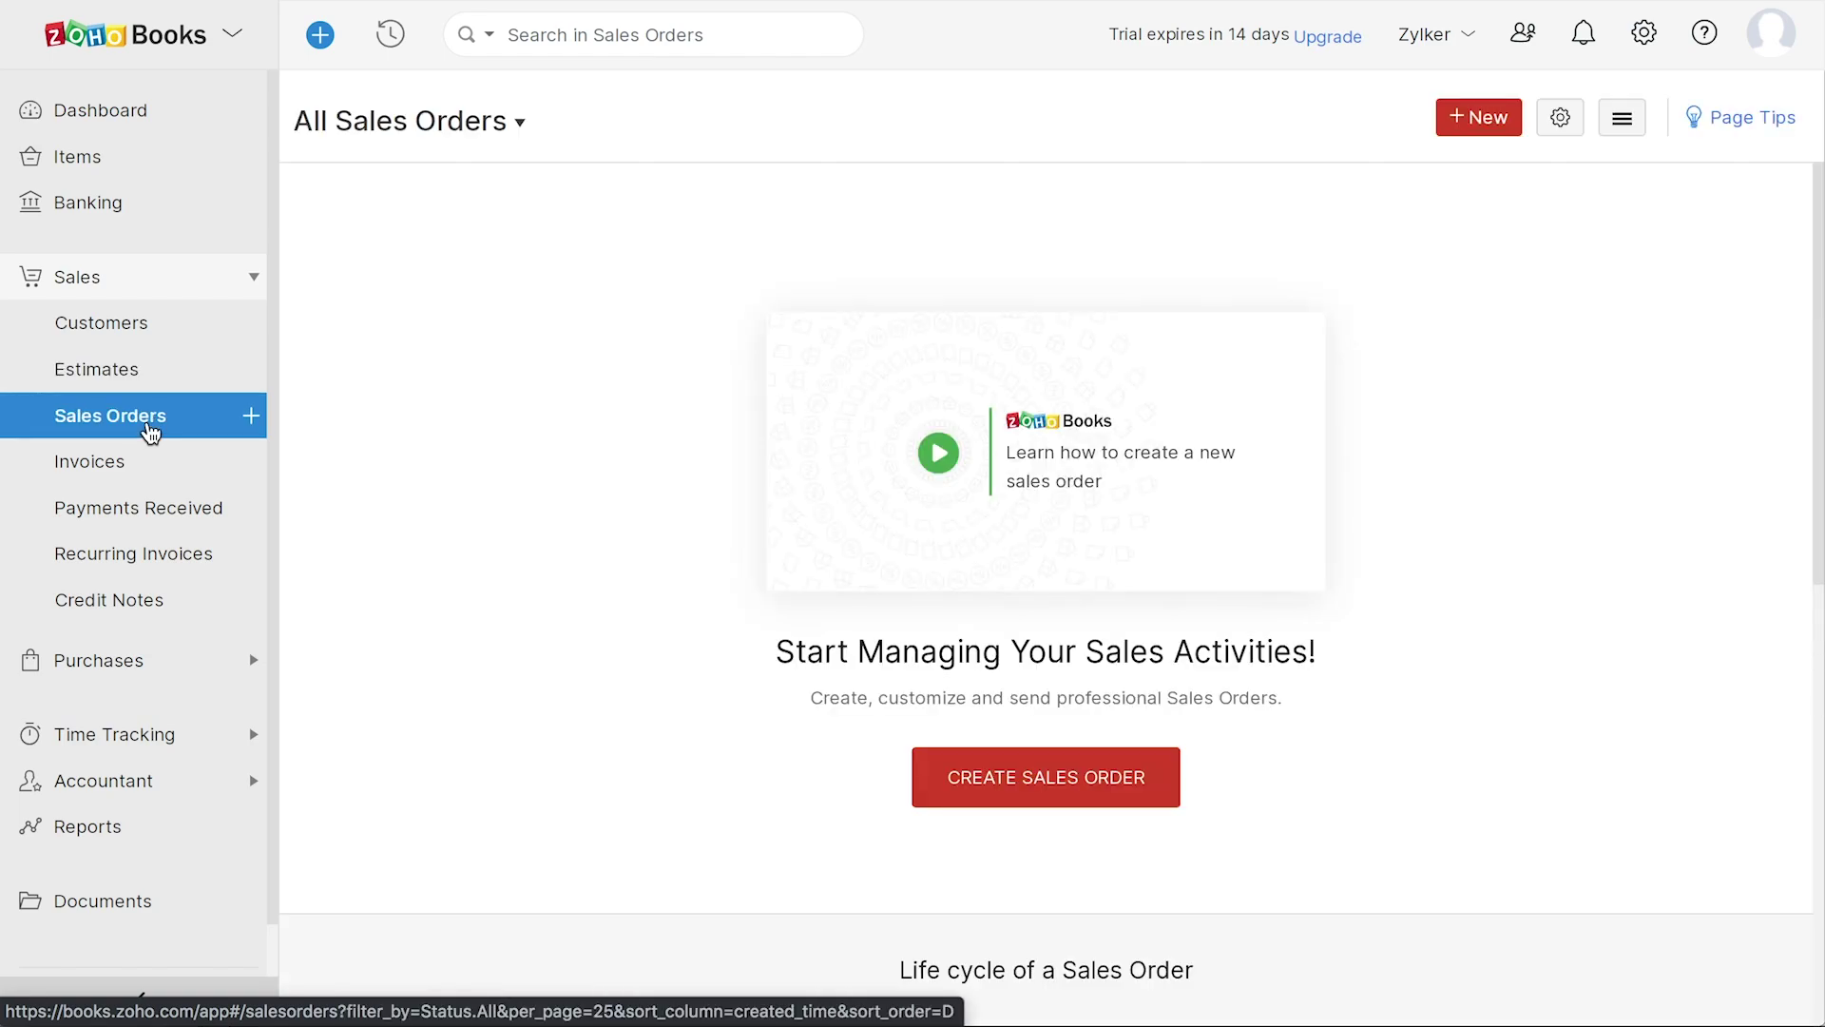
pyautogui.click(149, 475)
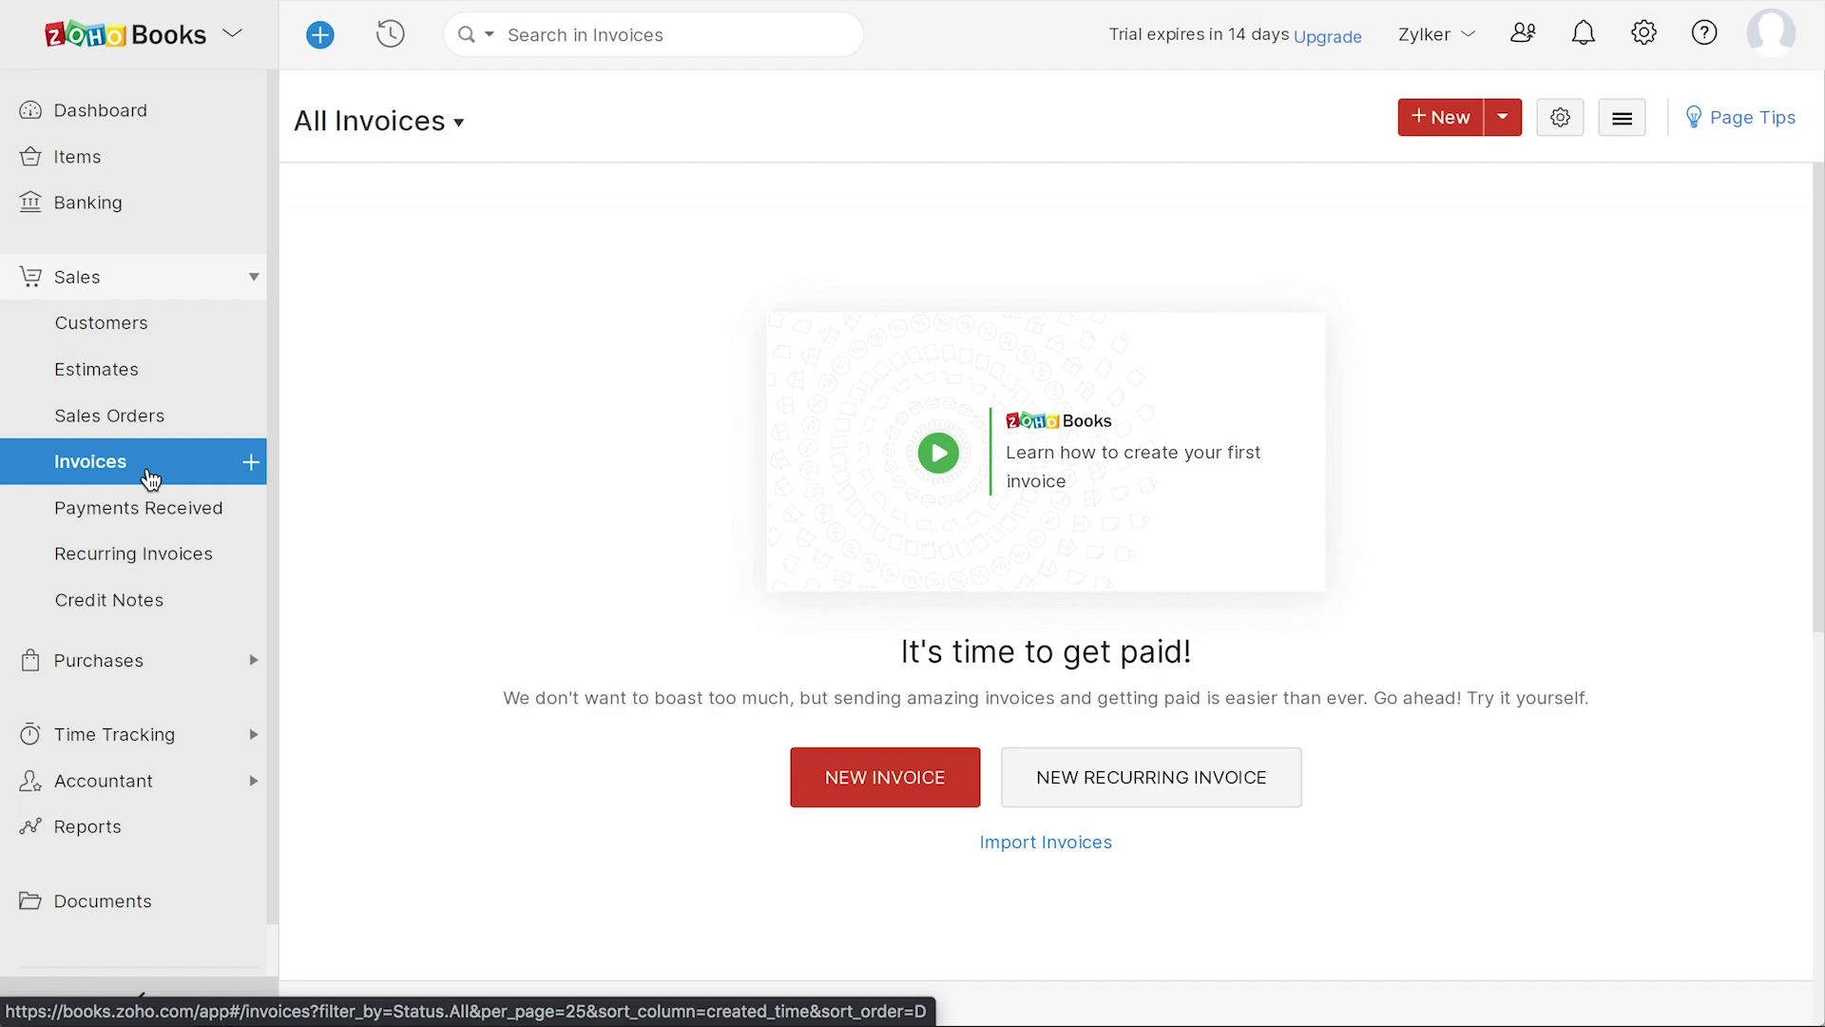
pyautogui.click(159, 514)
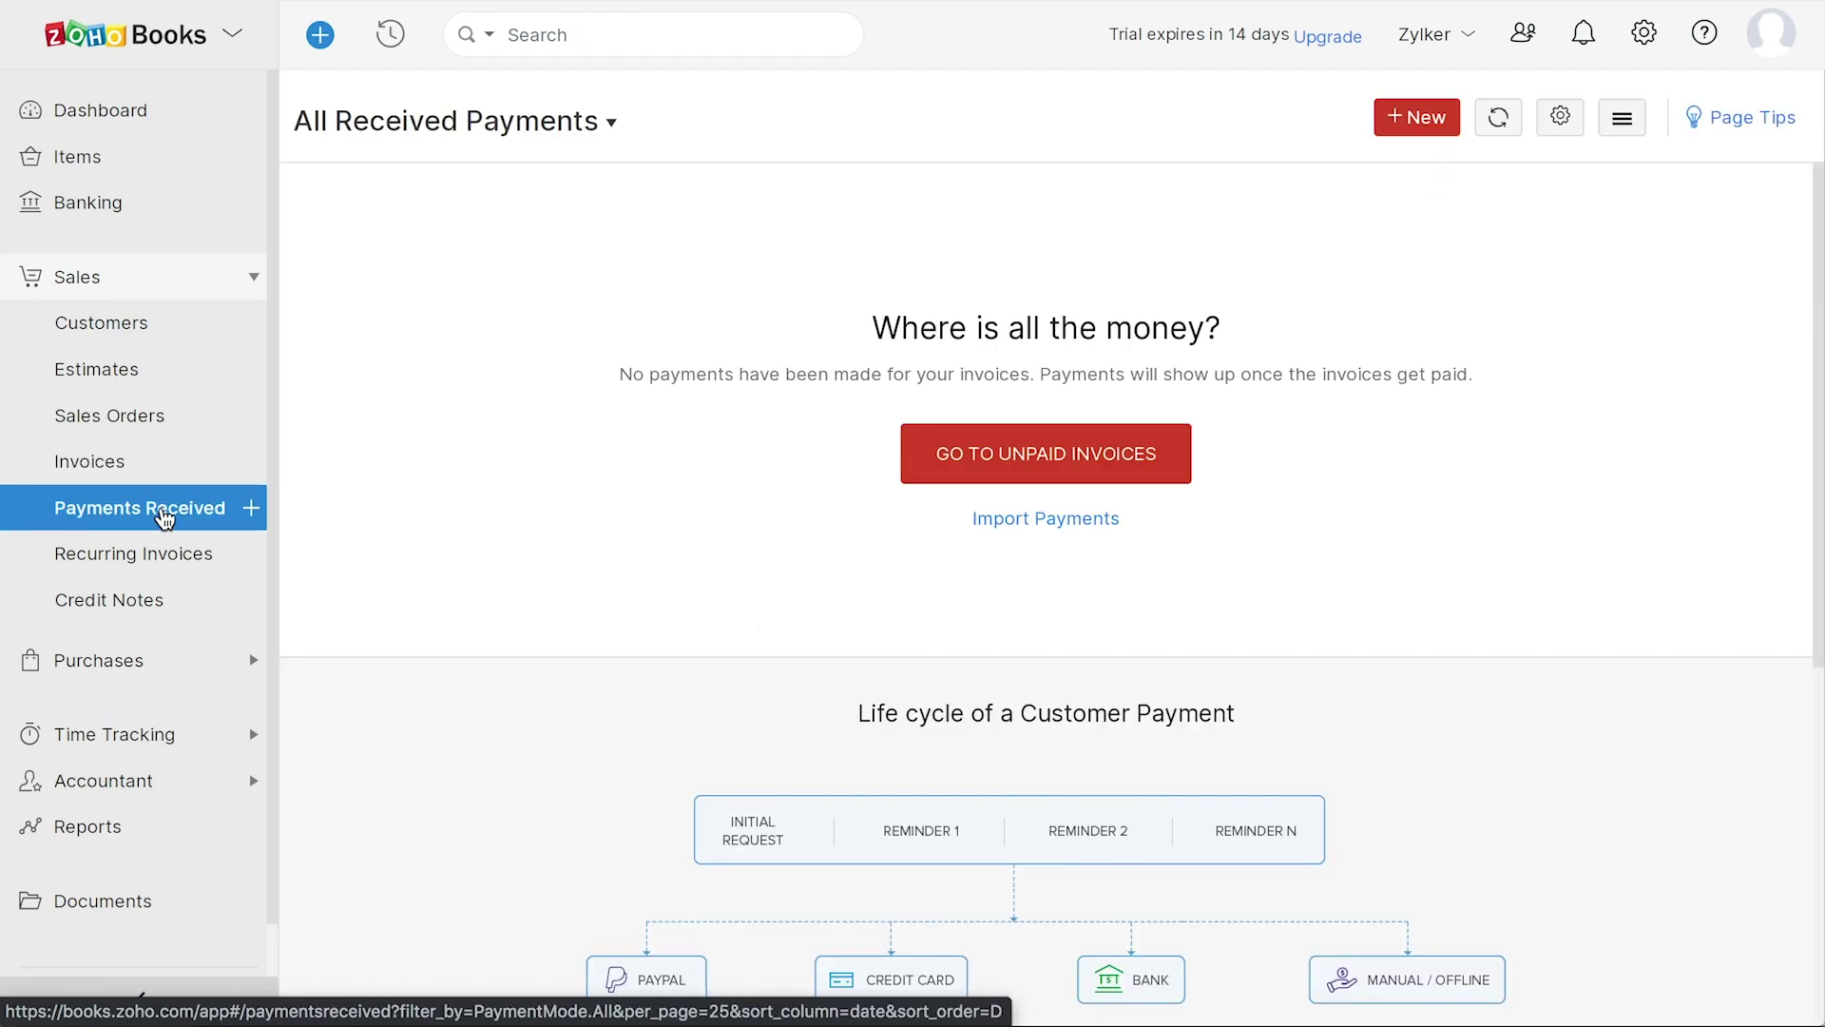
pyautogui.click(189, 566)
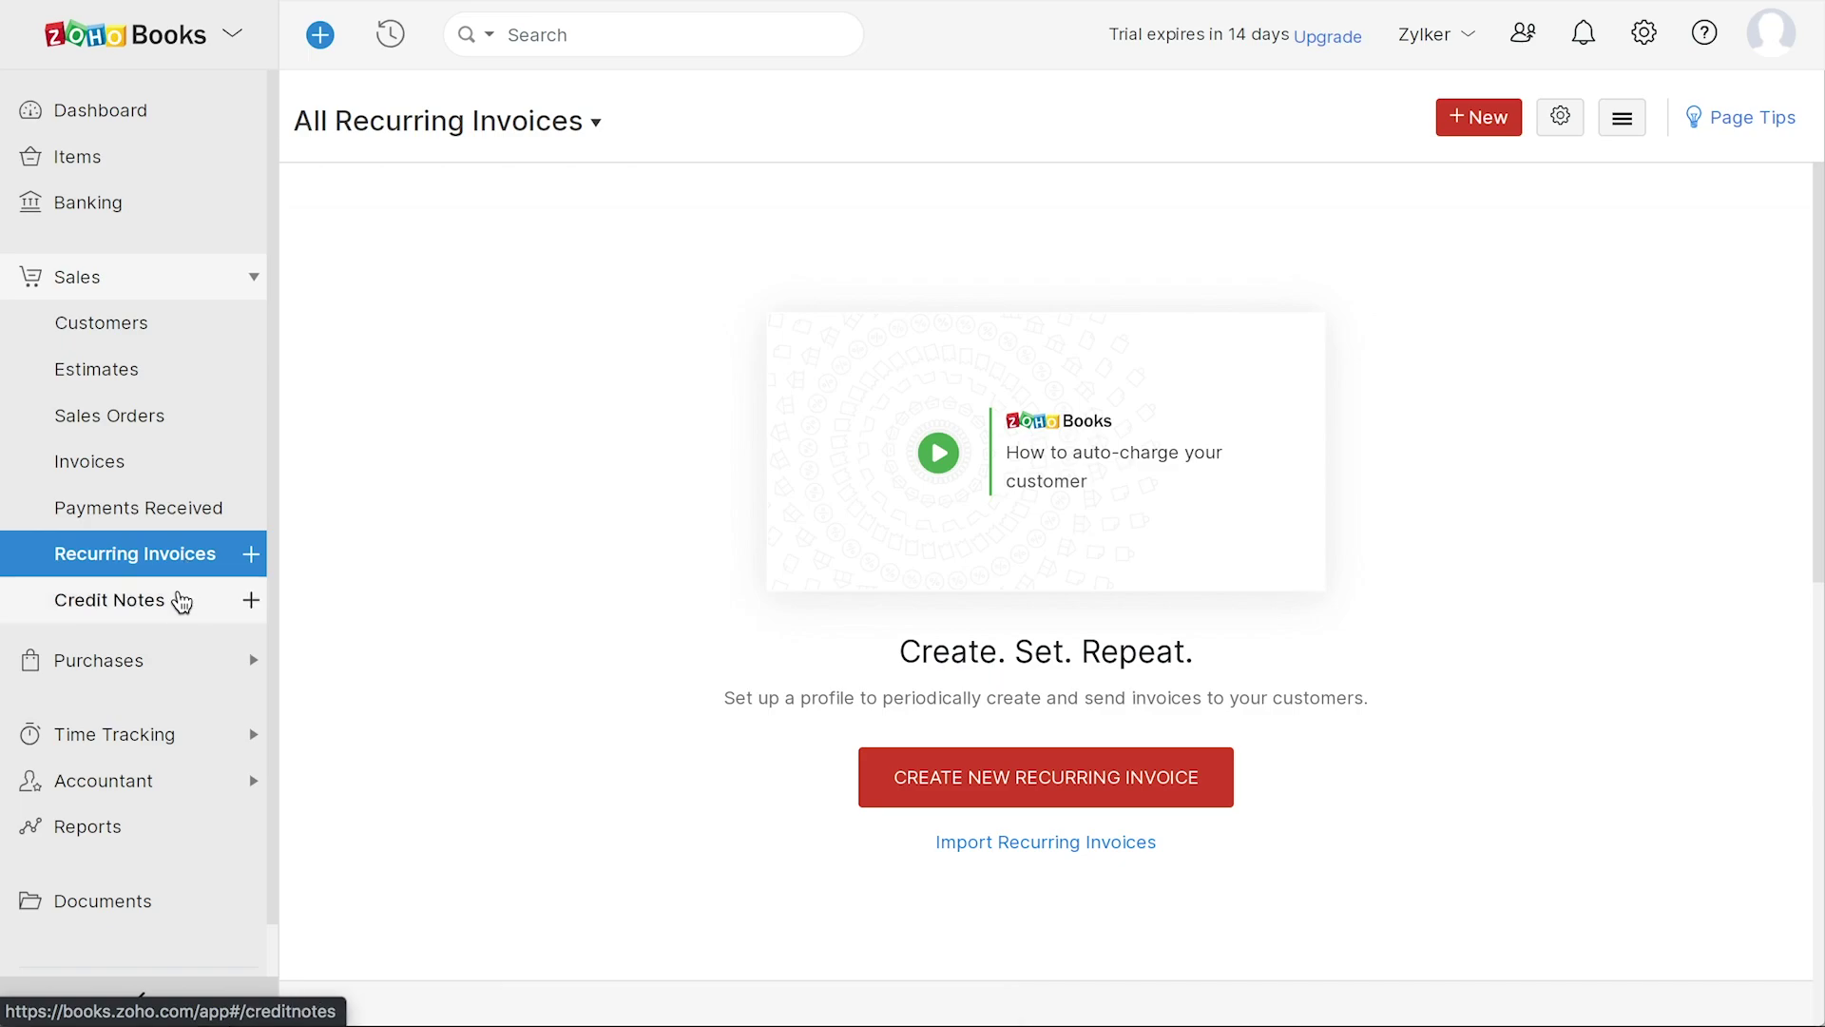
pyautogui.click(177, 624)
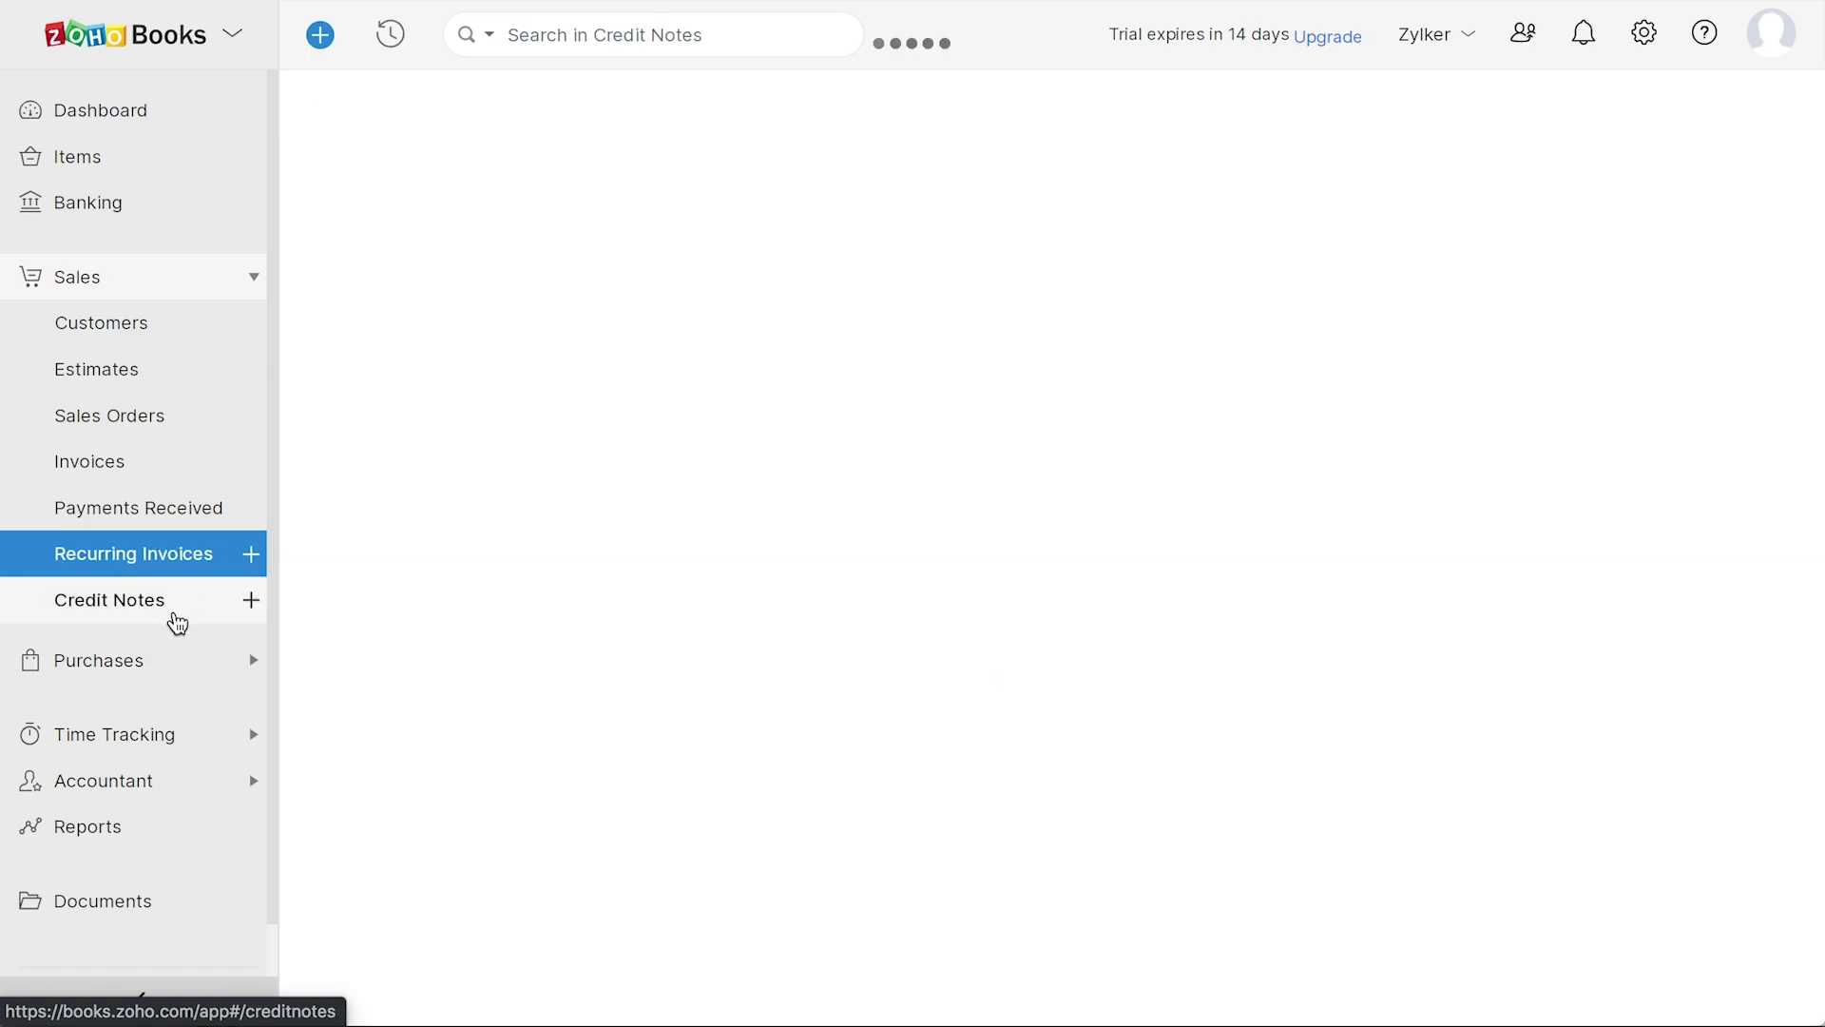
# - Browse Vendors, Expenses, Recurring Expenses, Purchase Orders, Bills, Payments Made, Recurring Bills and Vendor Credits
pyautogui.click(143, 659)
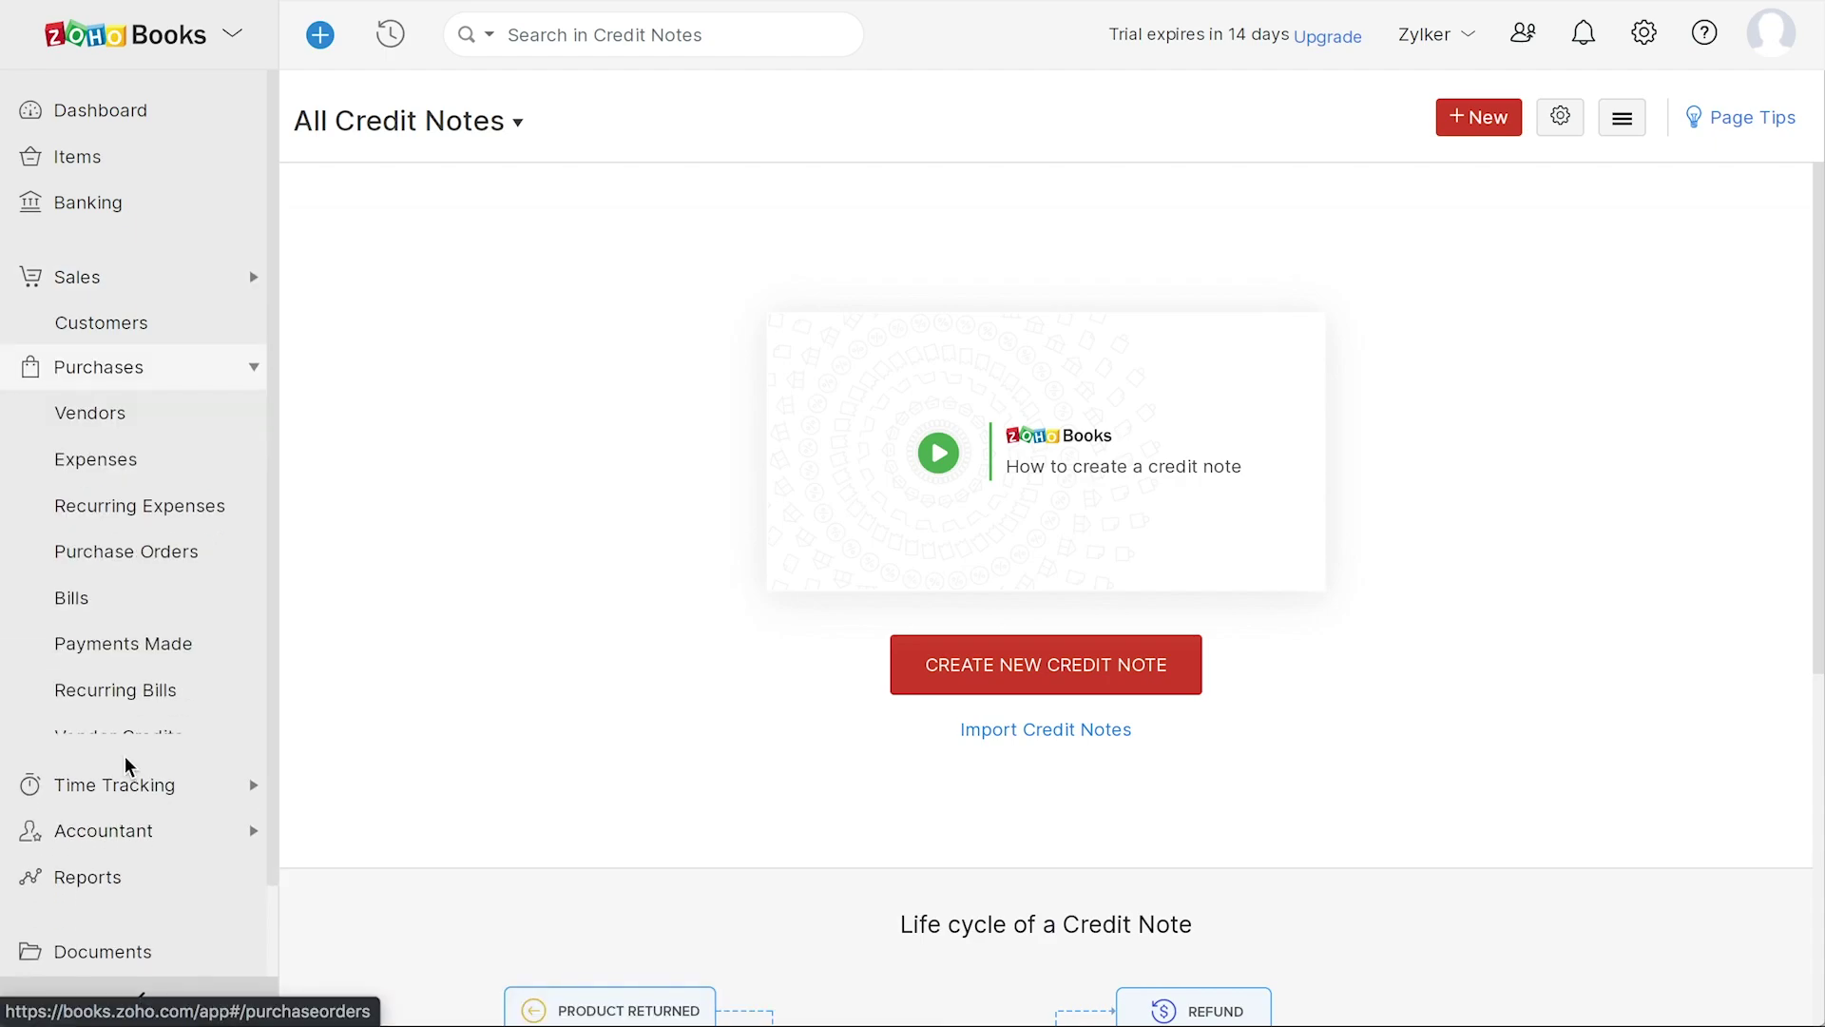
pyautogui.click(121, 393)
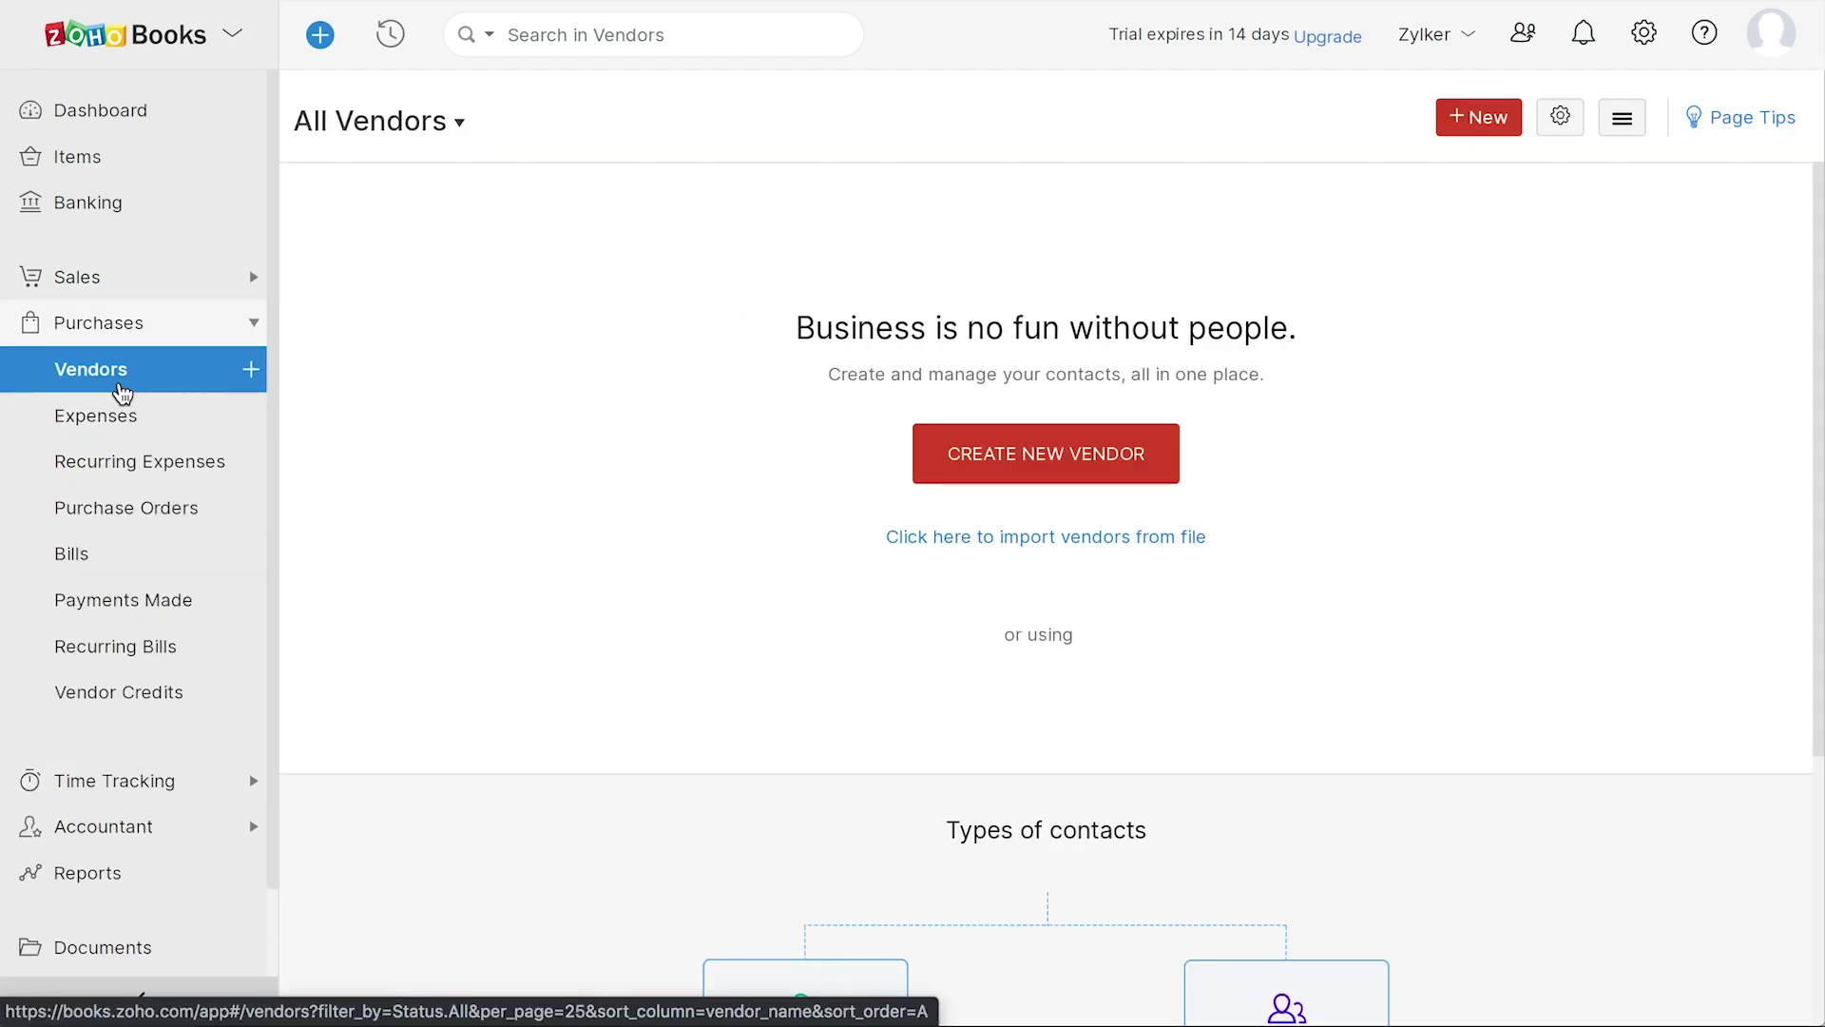
pyautogui.click(138, 423)
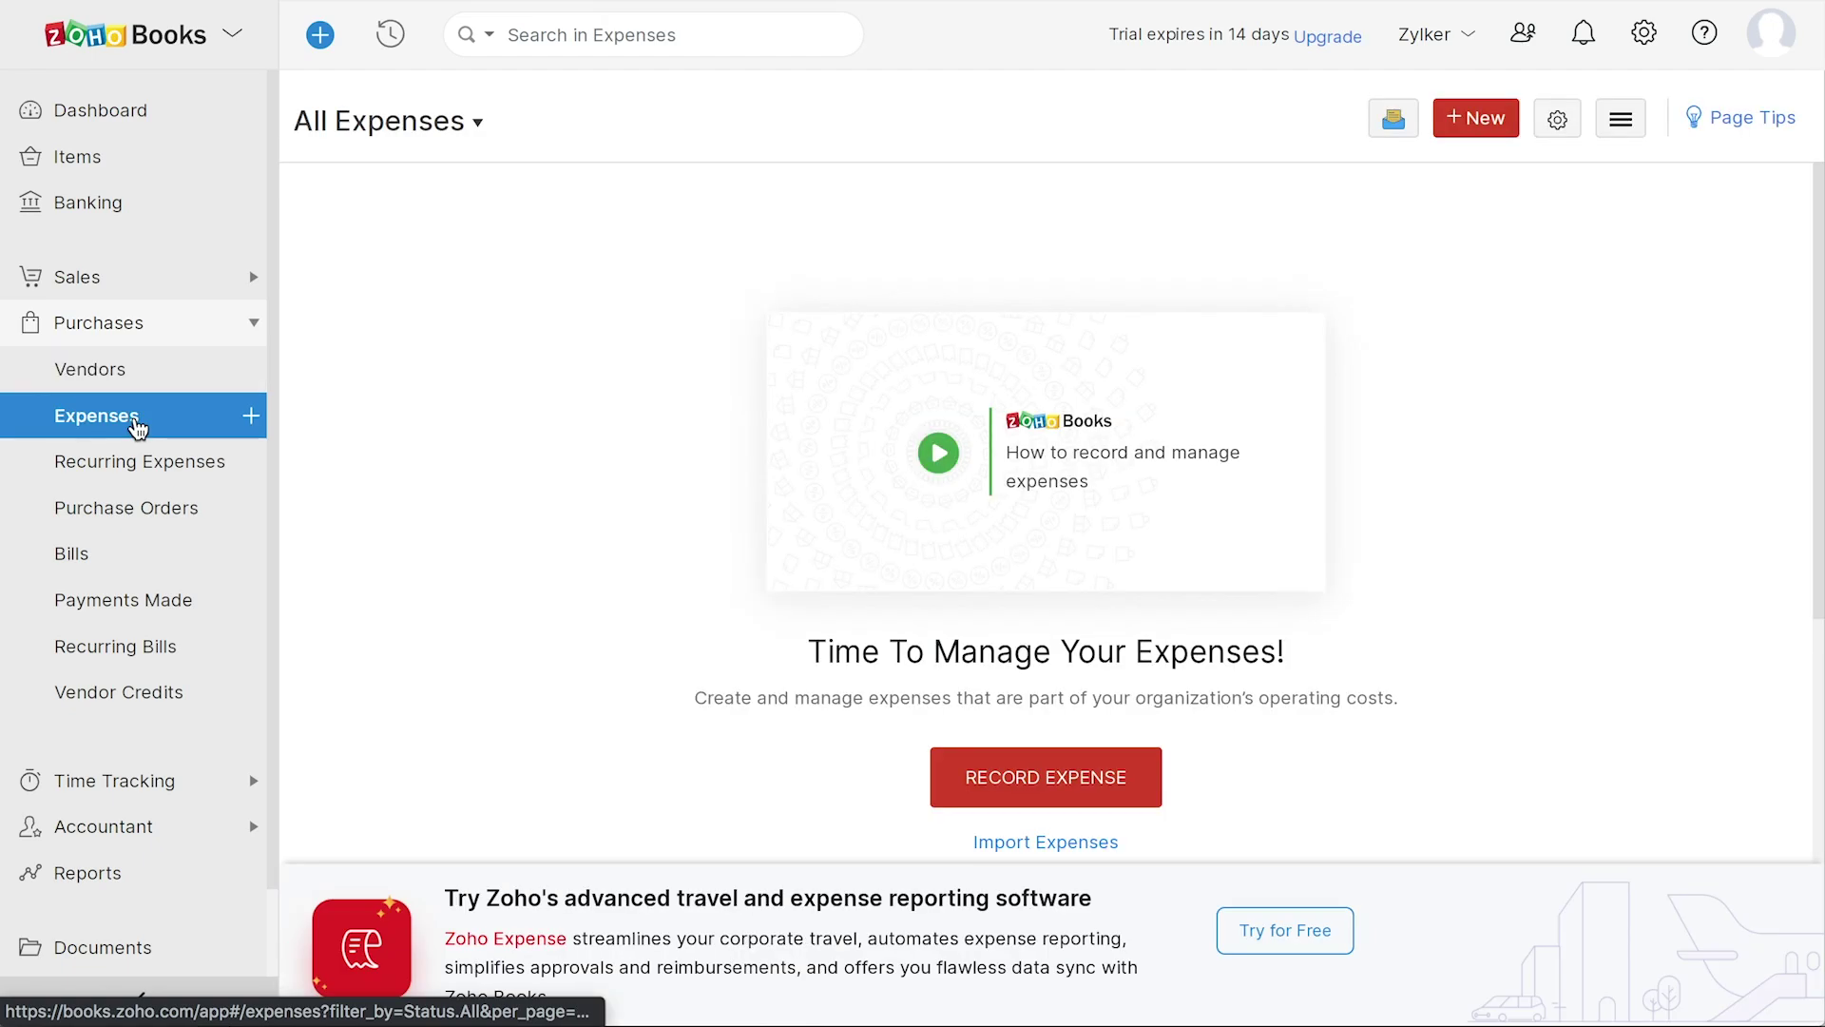
pyautogui.click(156, 464)
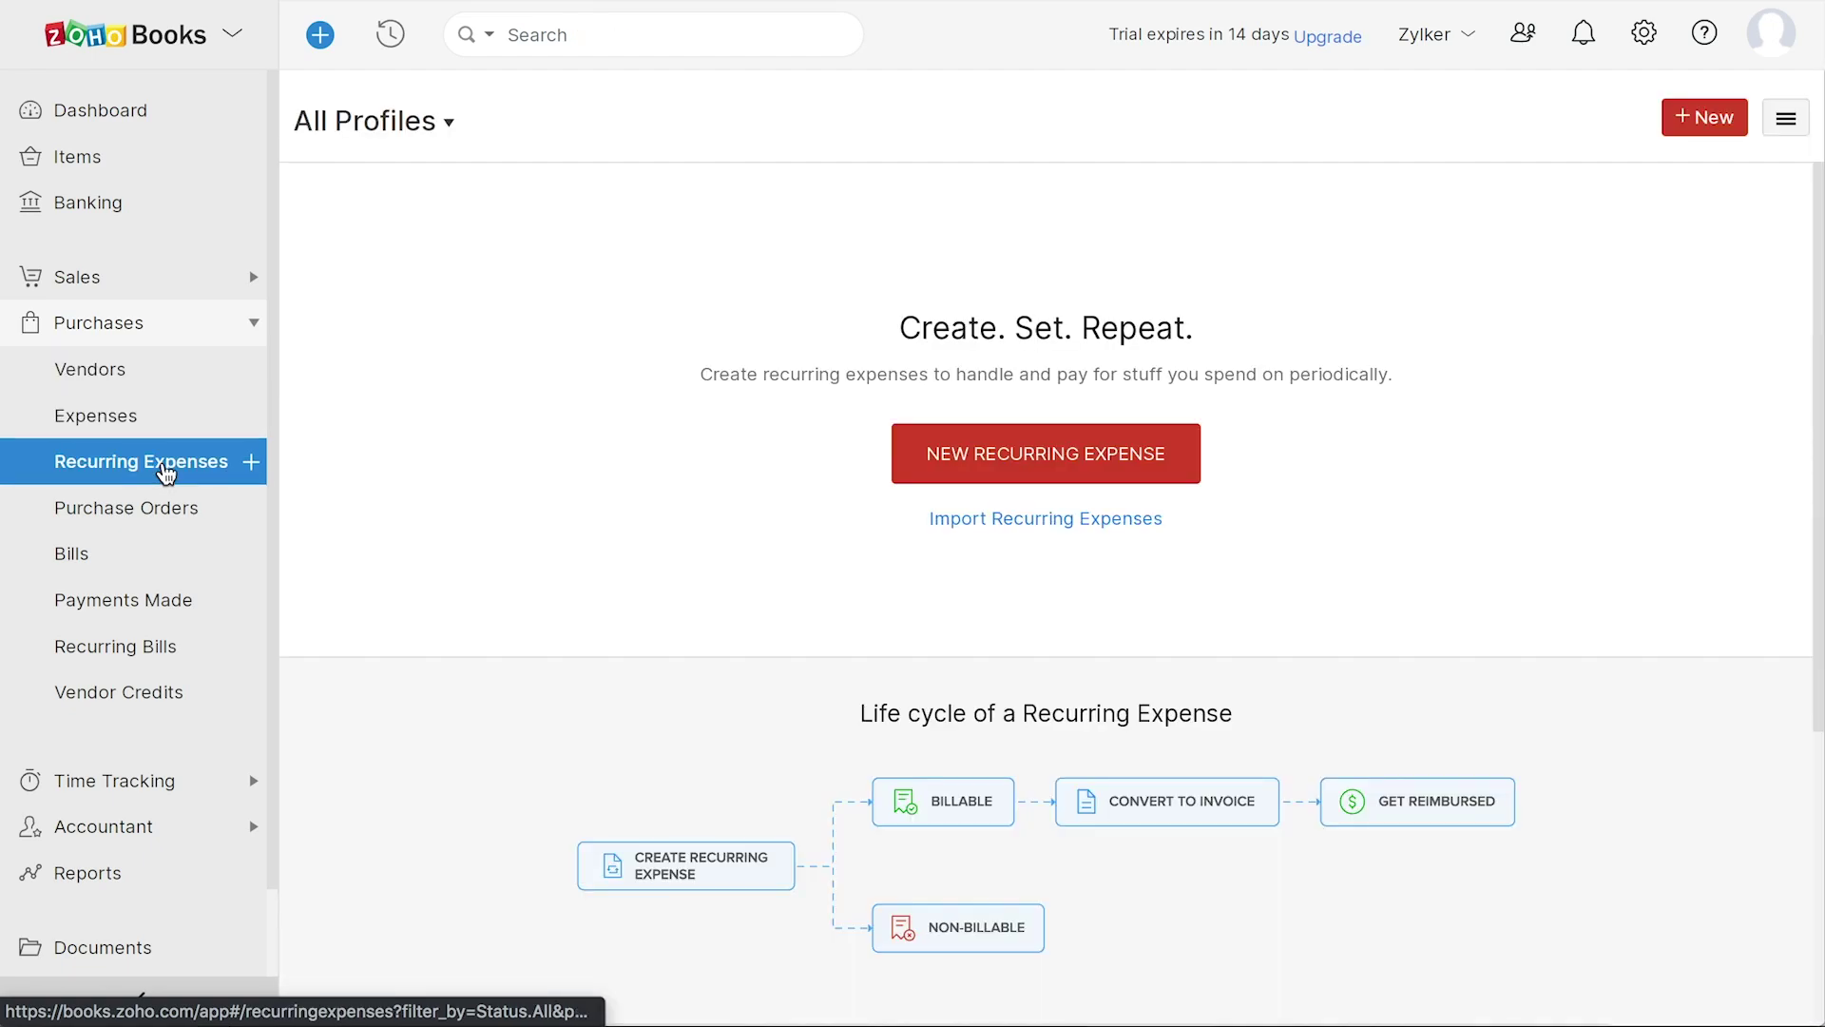
pyautogui.click(184, 516)
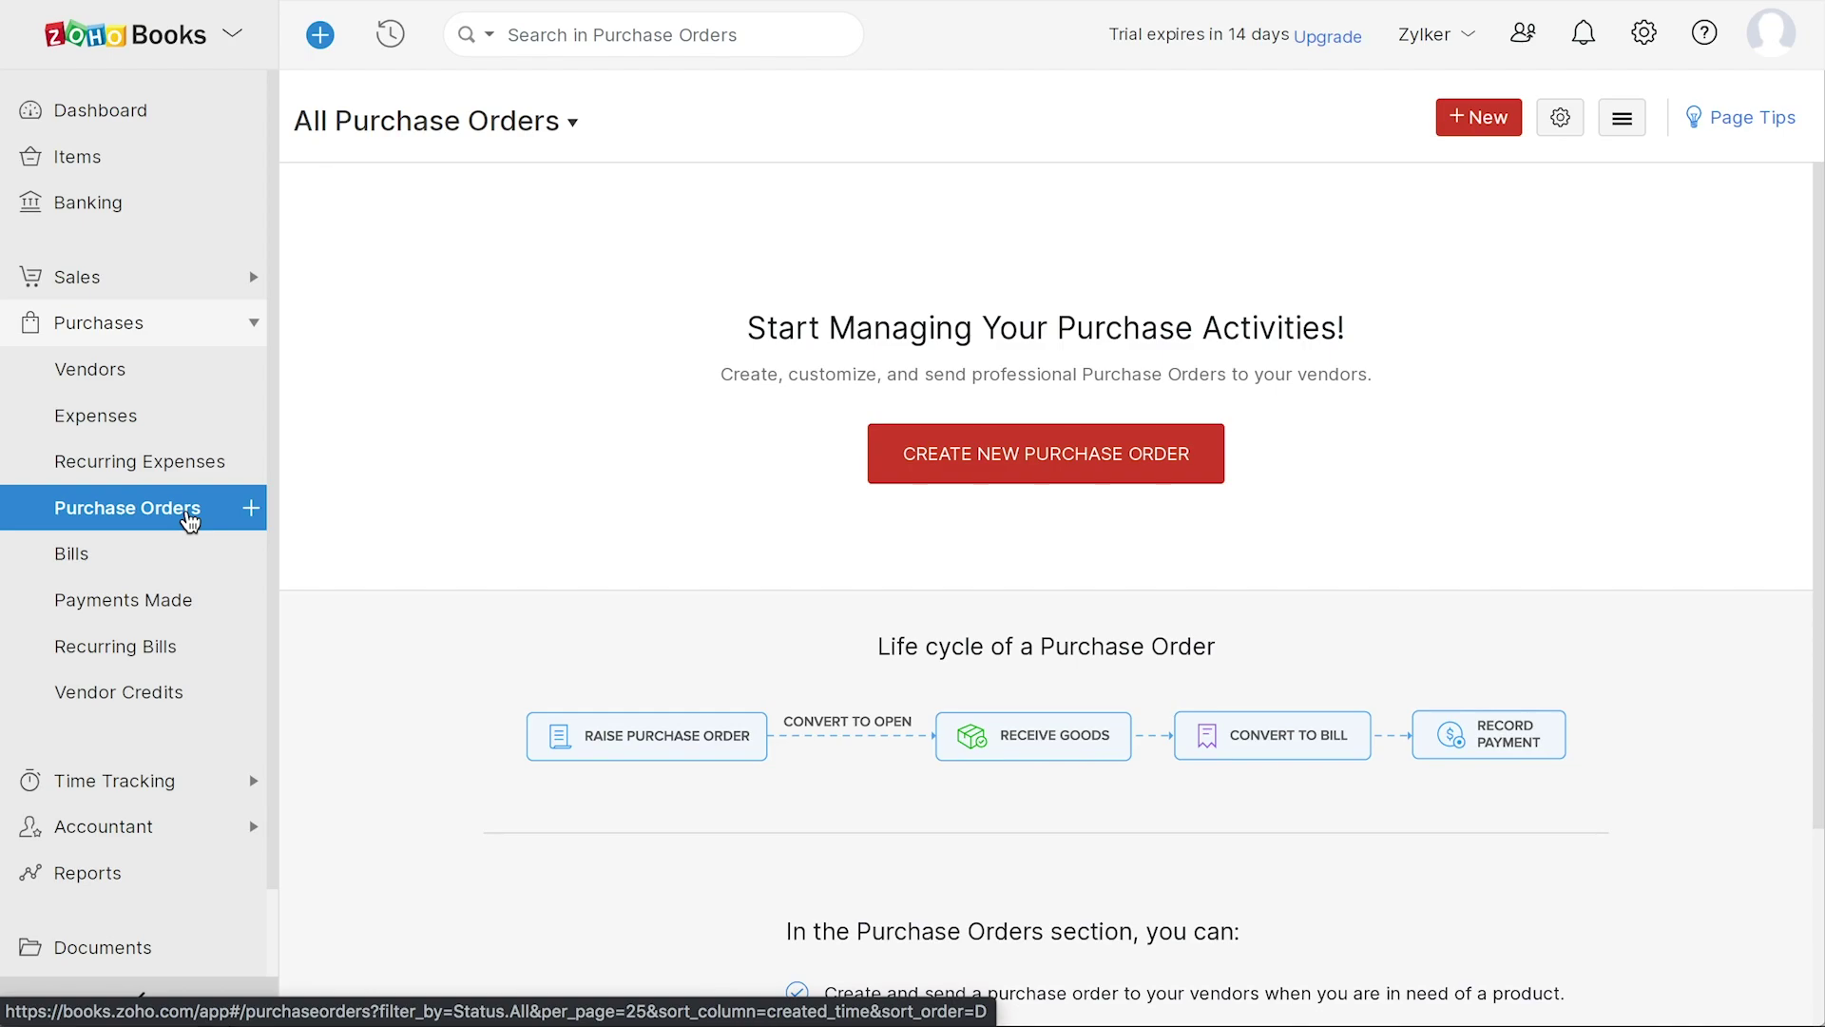
pyautogui.click(128, 562)
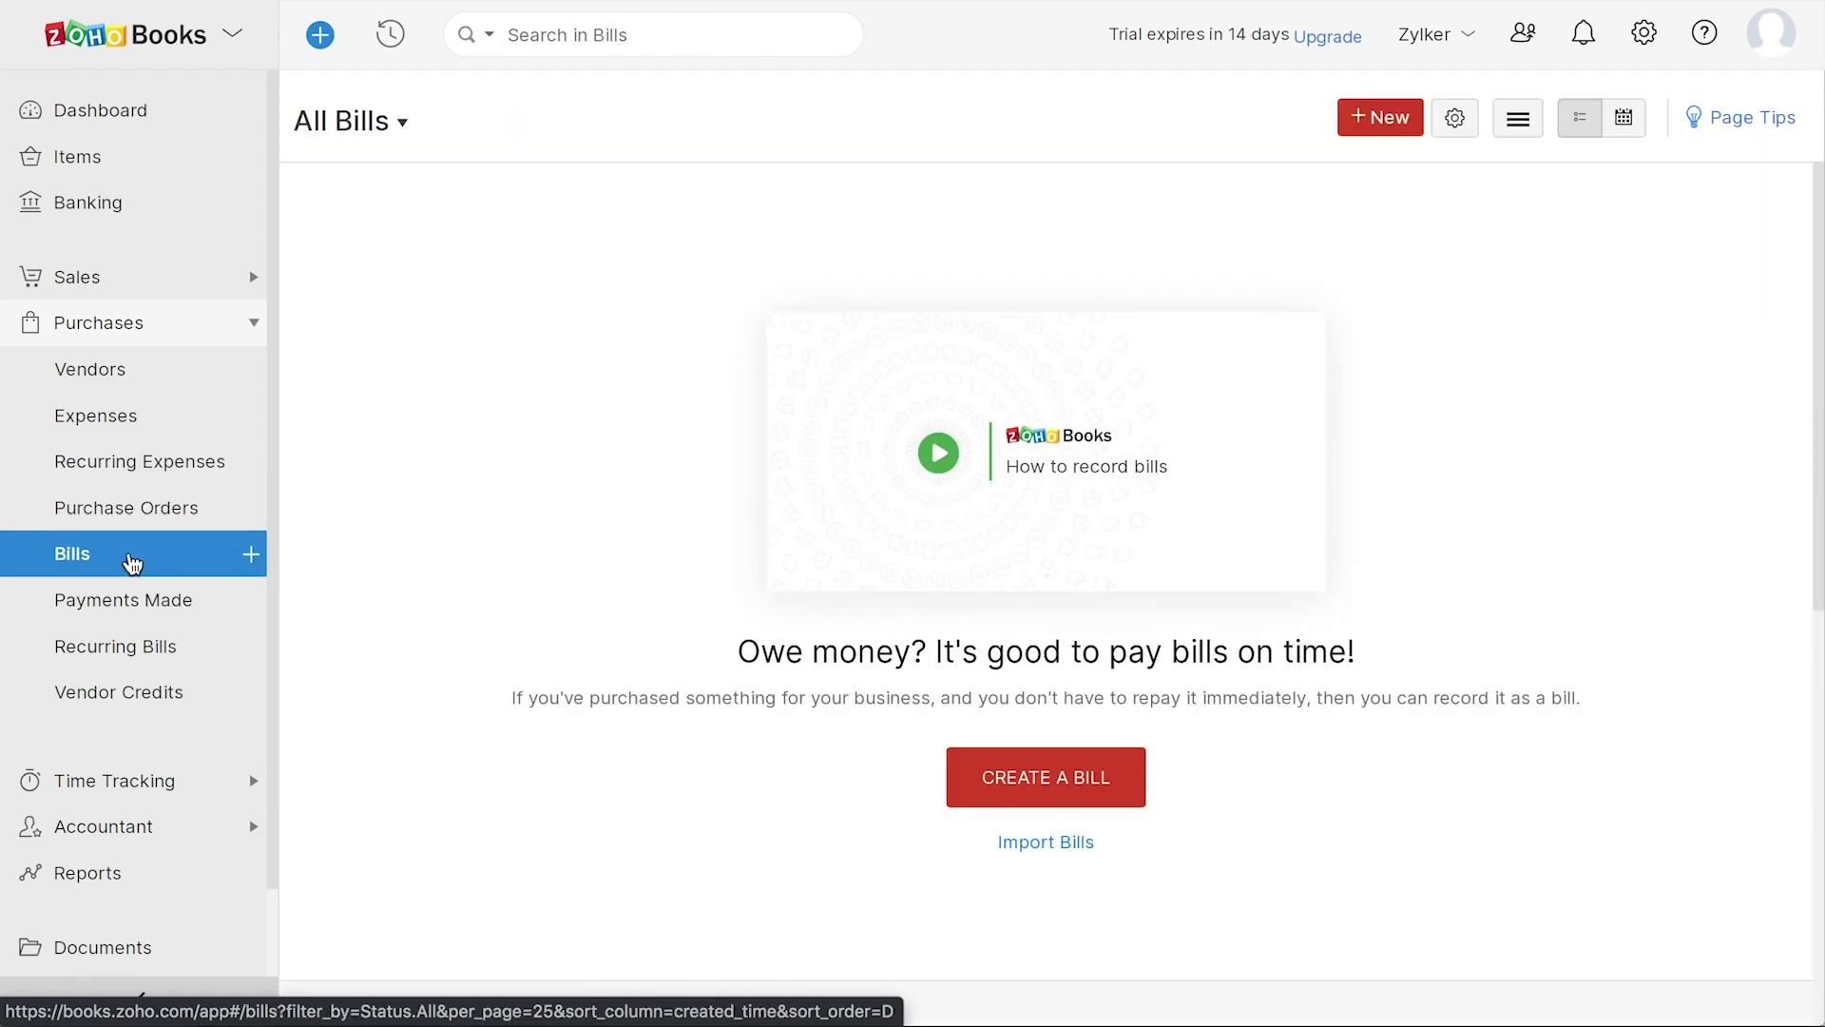
pyautogui.click(181, 613)
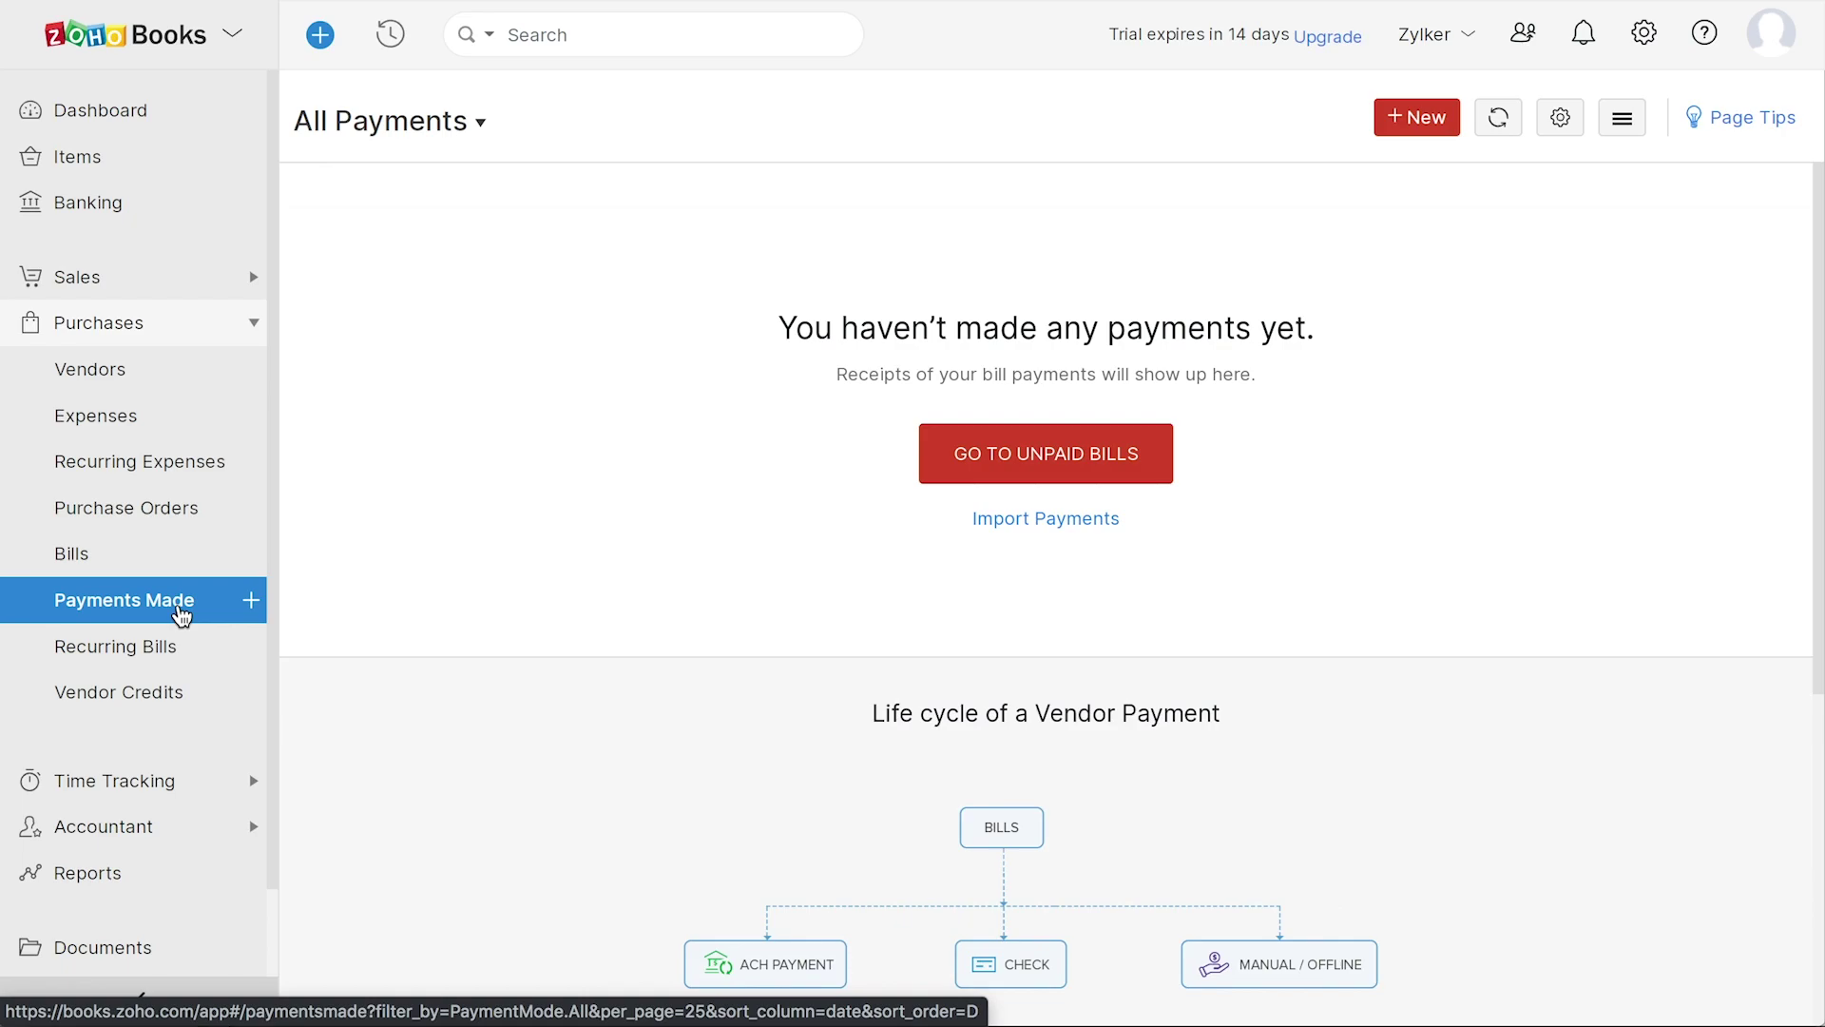
pyautogui.click(177, 652)
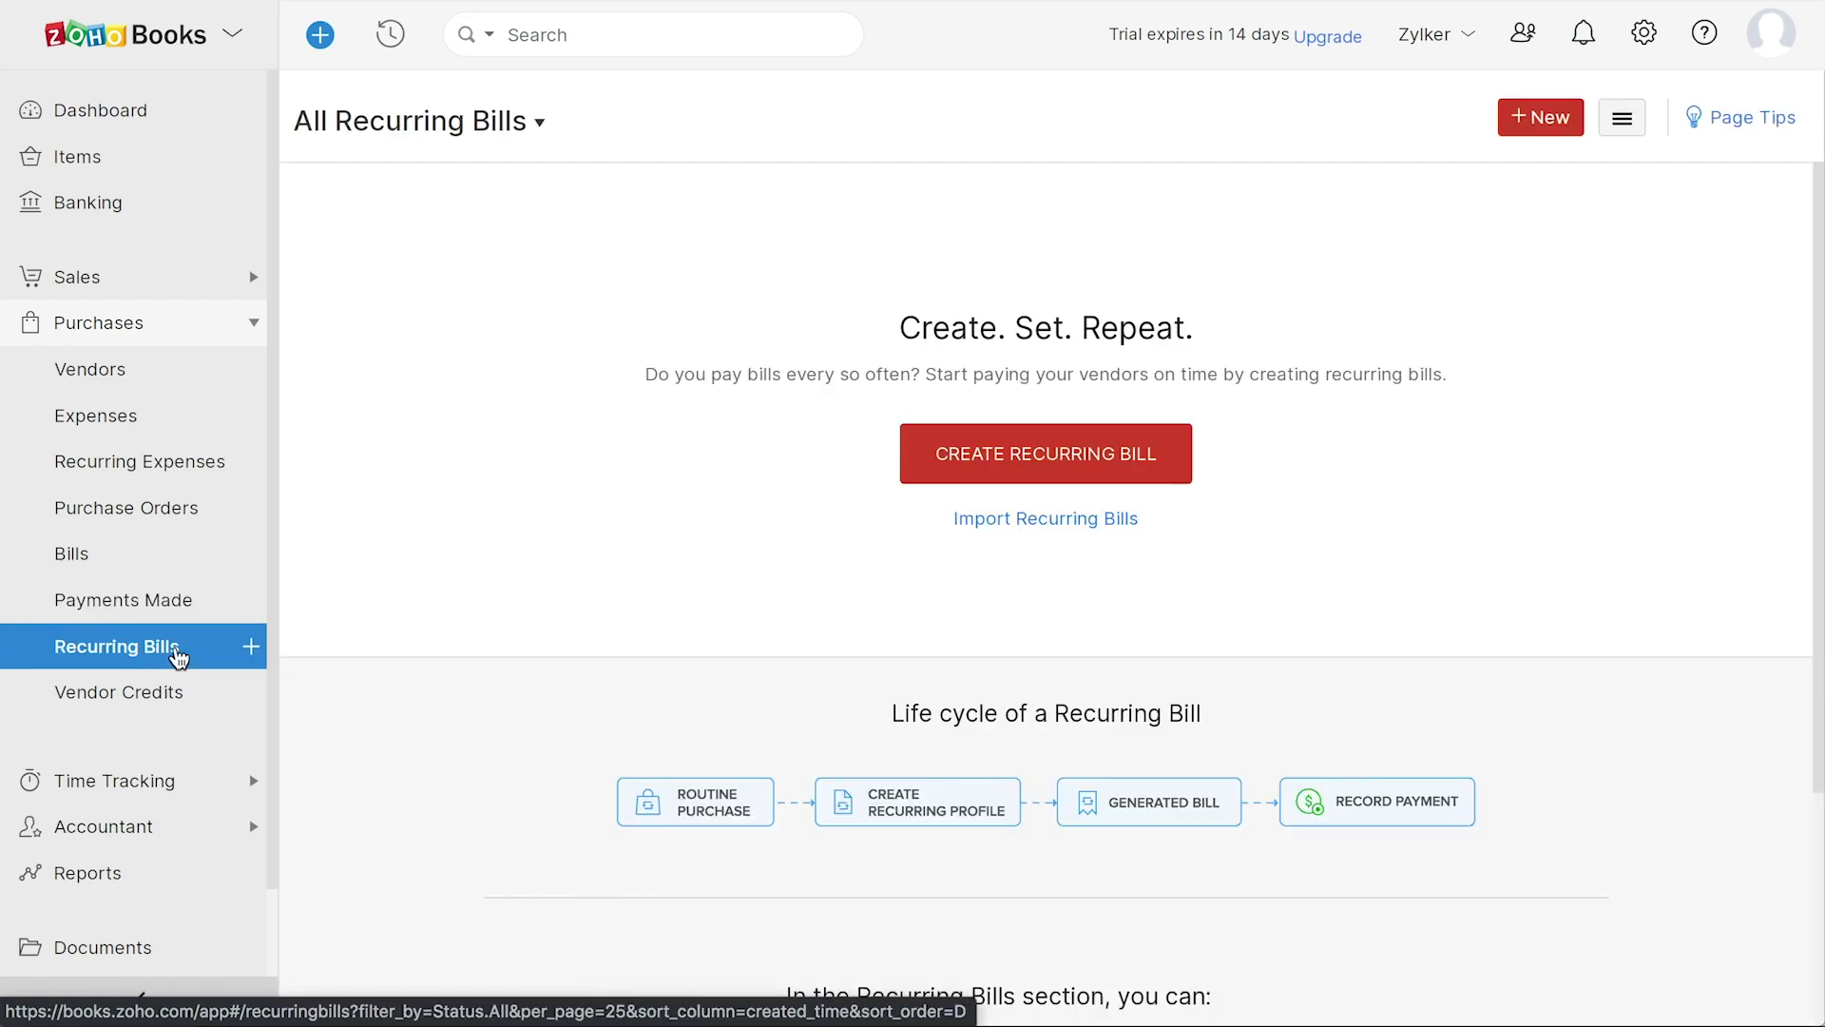
pyautogui.click(175, 713)
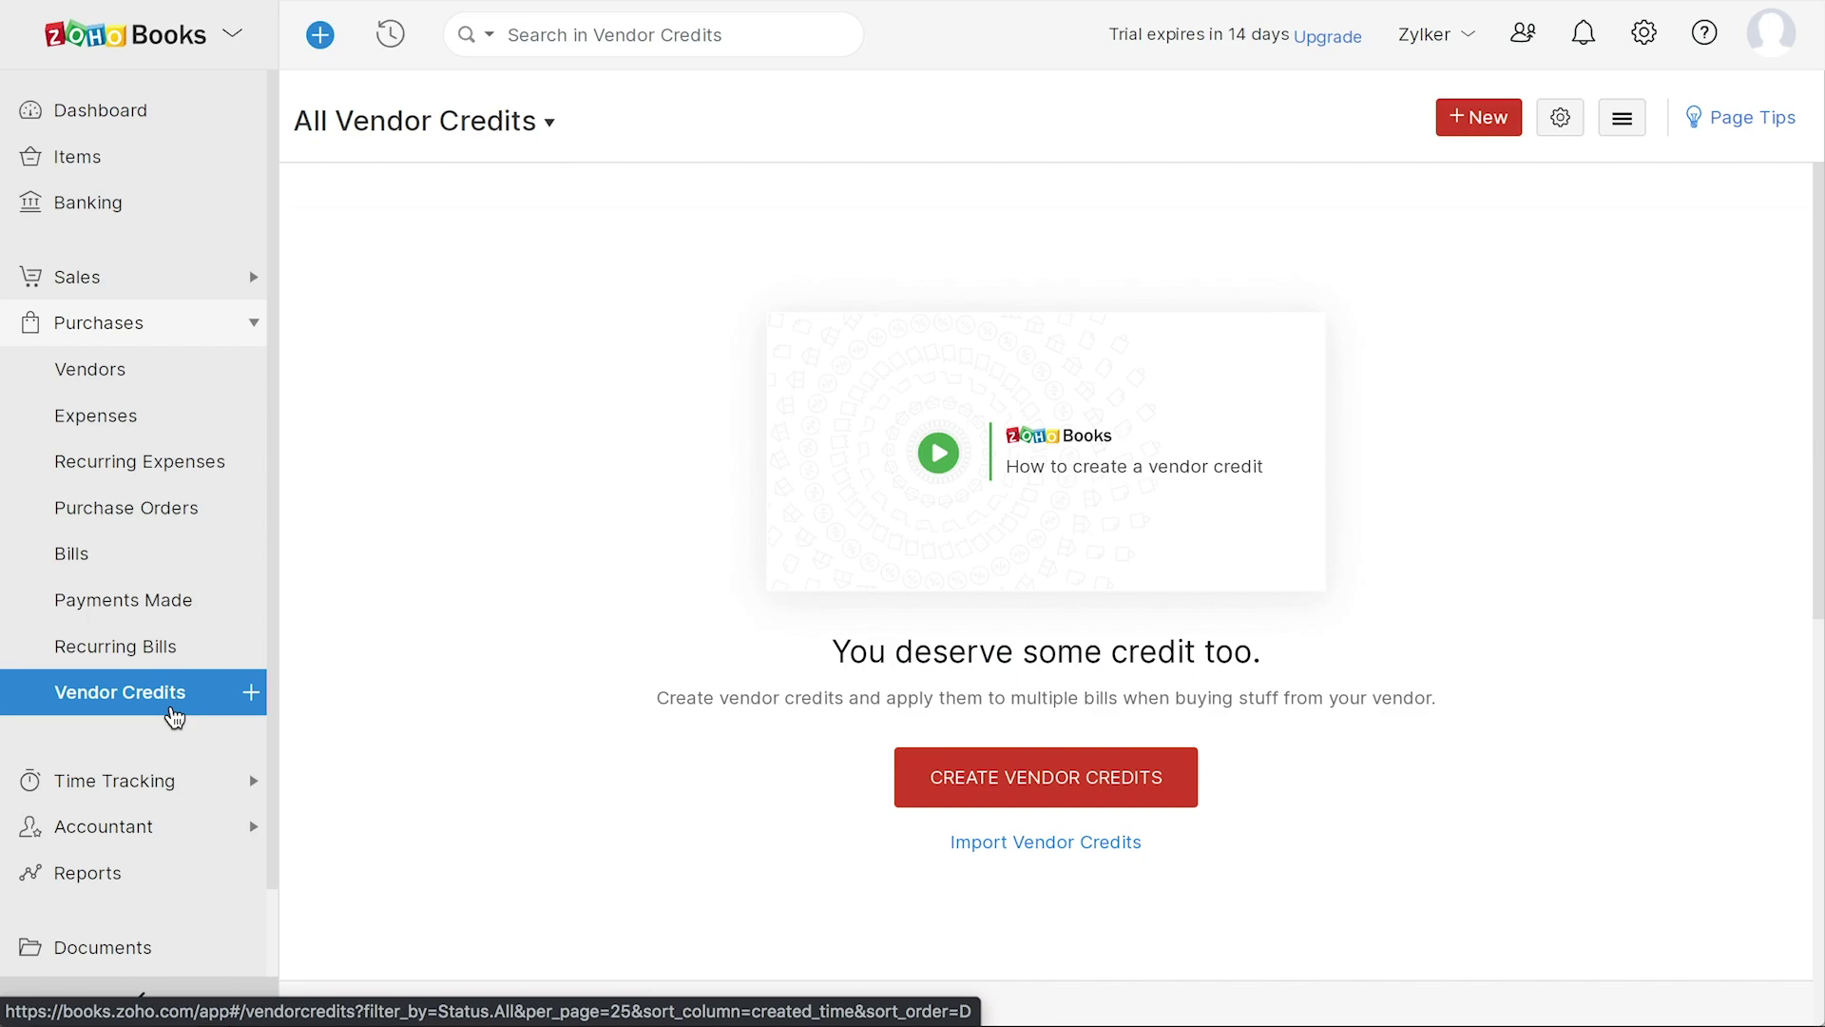
pyautogui.click(161, 781)
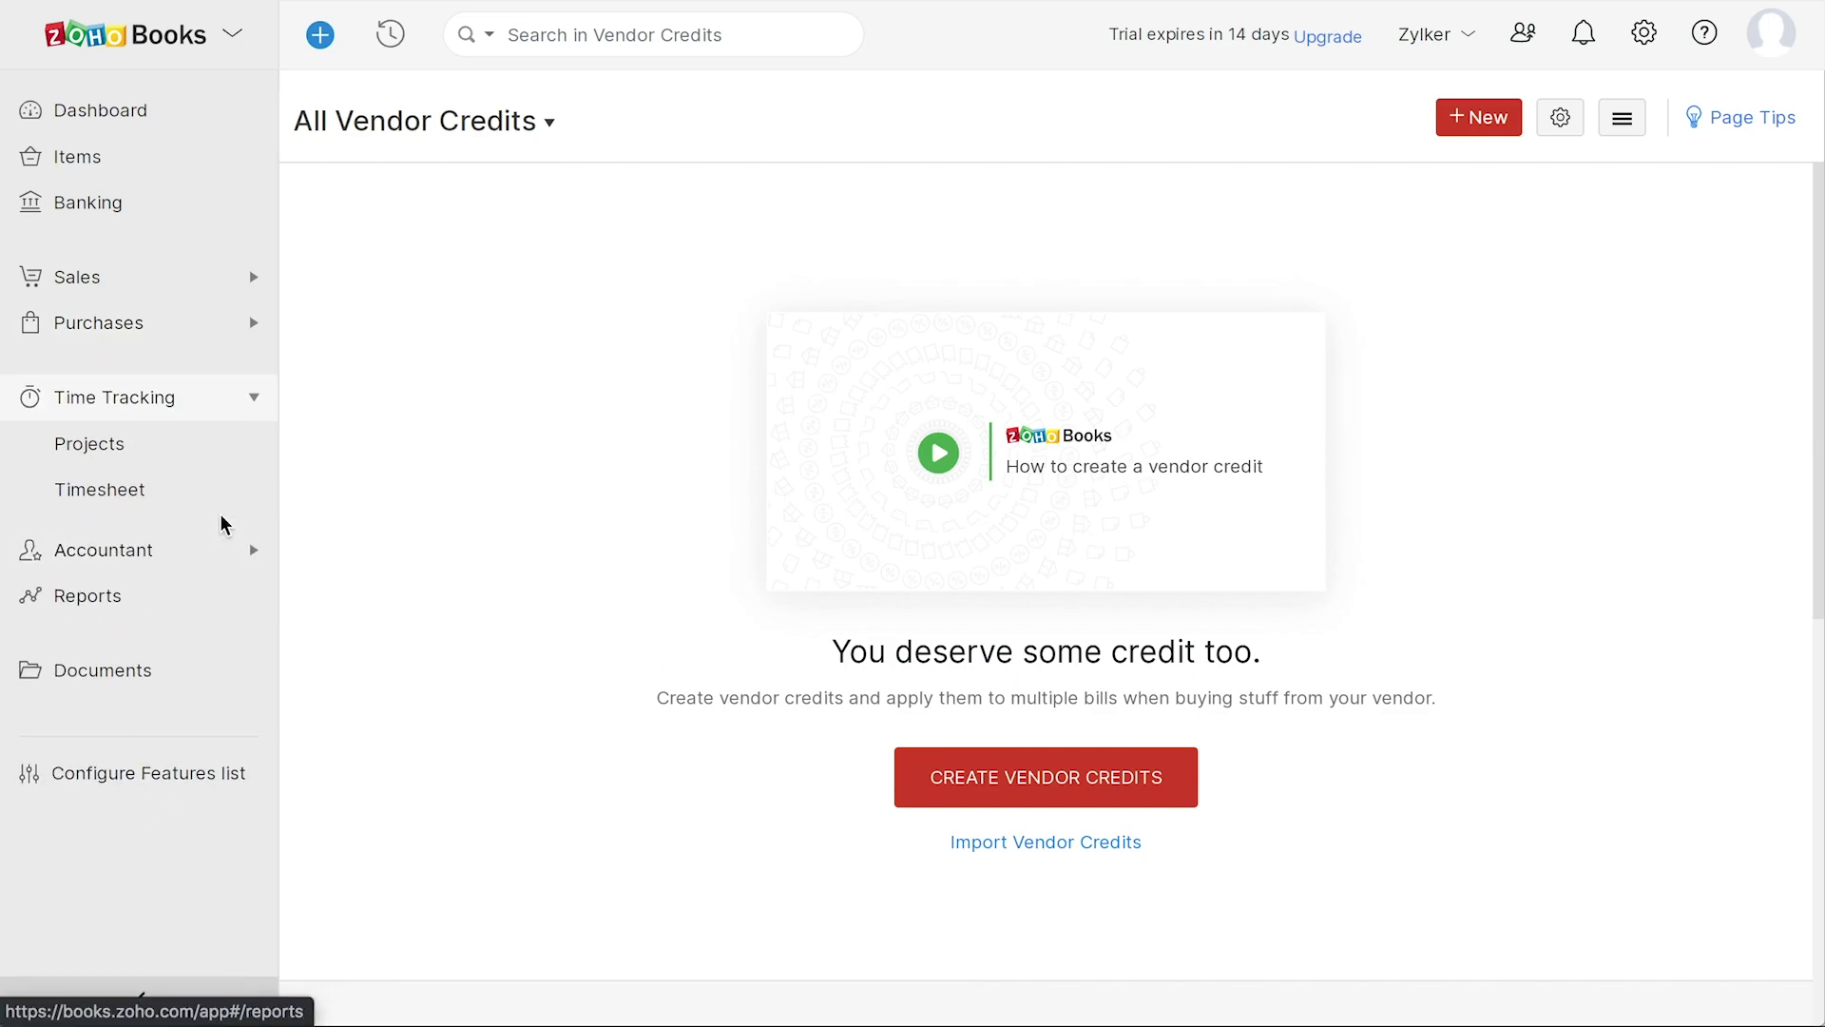
# - View the empty Projects page, then the empty Timesheet page
pyautogui.click(169, 462)
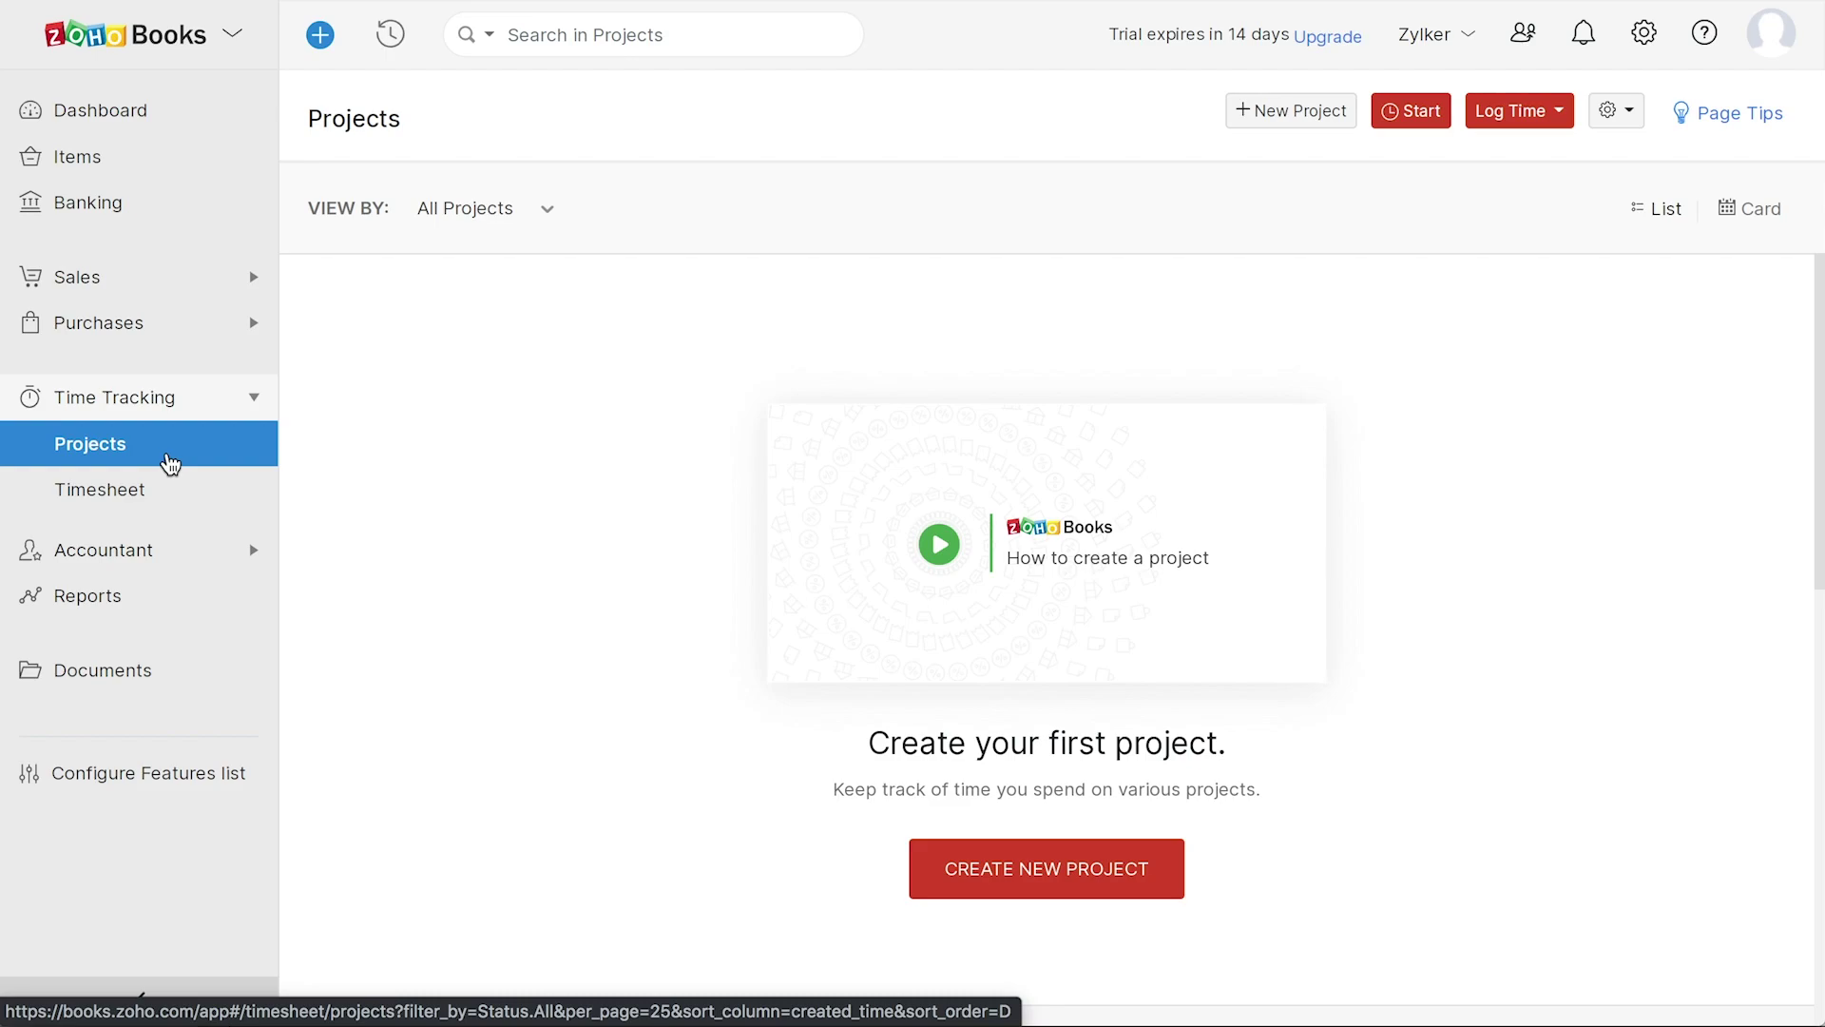
pyautogui.click(176, 511)
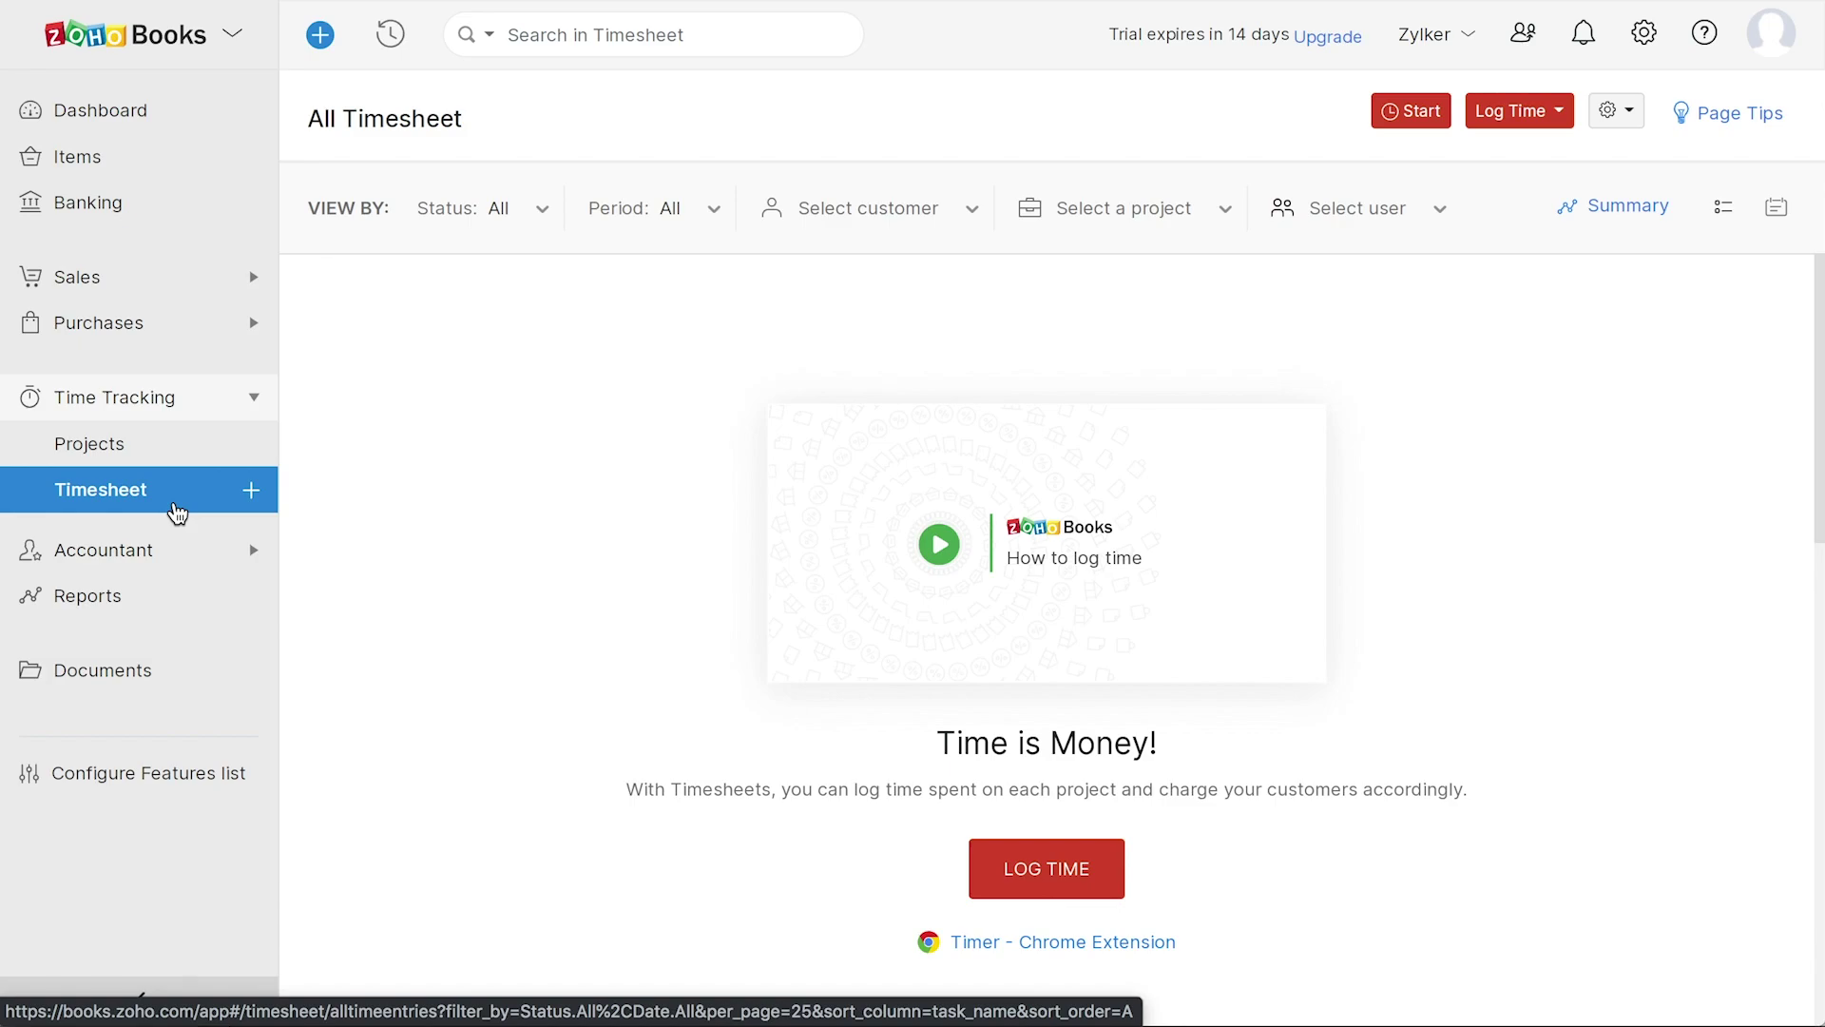
pyautogui.click(177, 547)
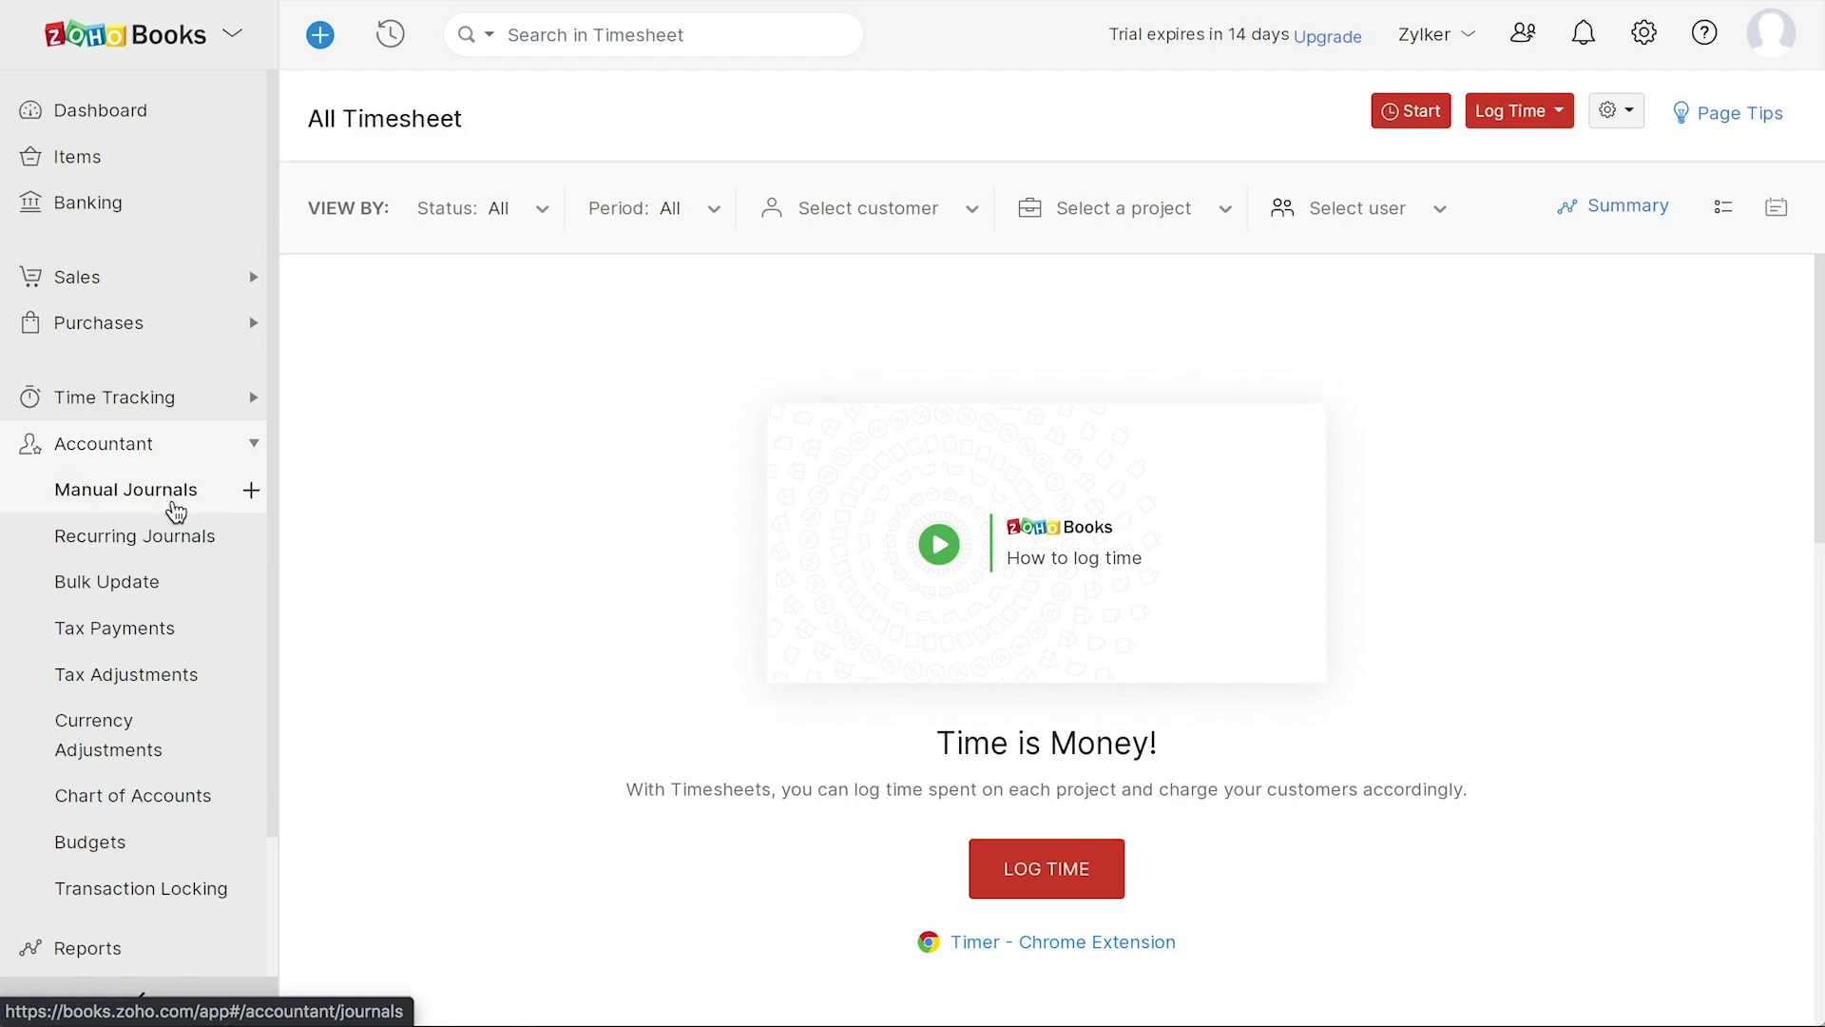
# - Browse Manual and Recurring Journals, Currency Adjustments, Chart of Accounts, Budgets, Tax Payments and Tax Adjustments
pyautogui.click(169, 507)
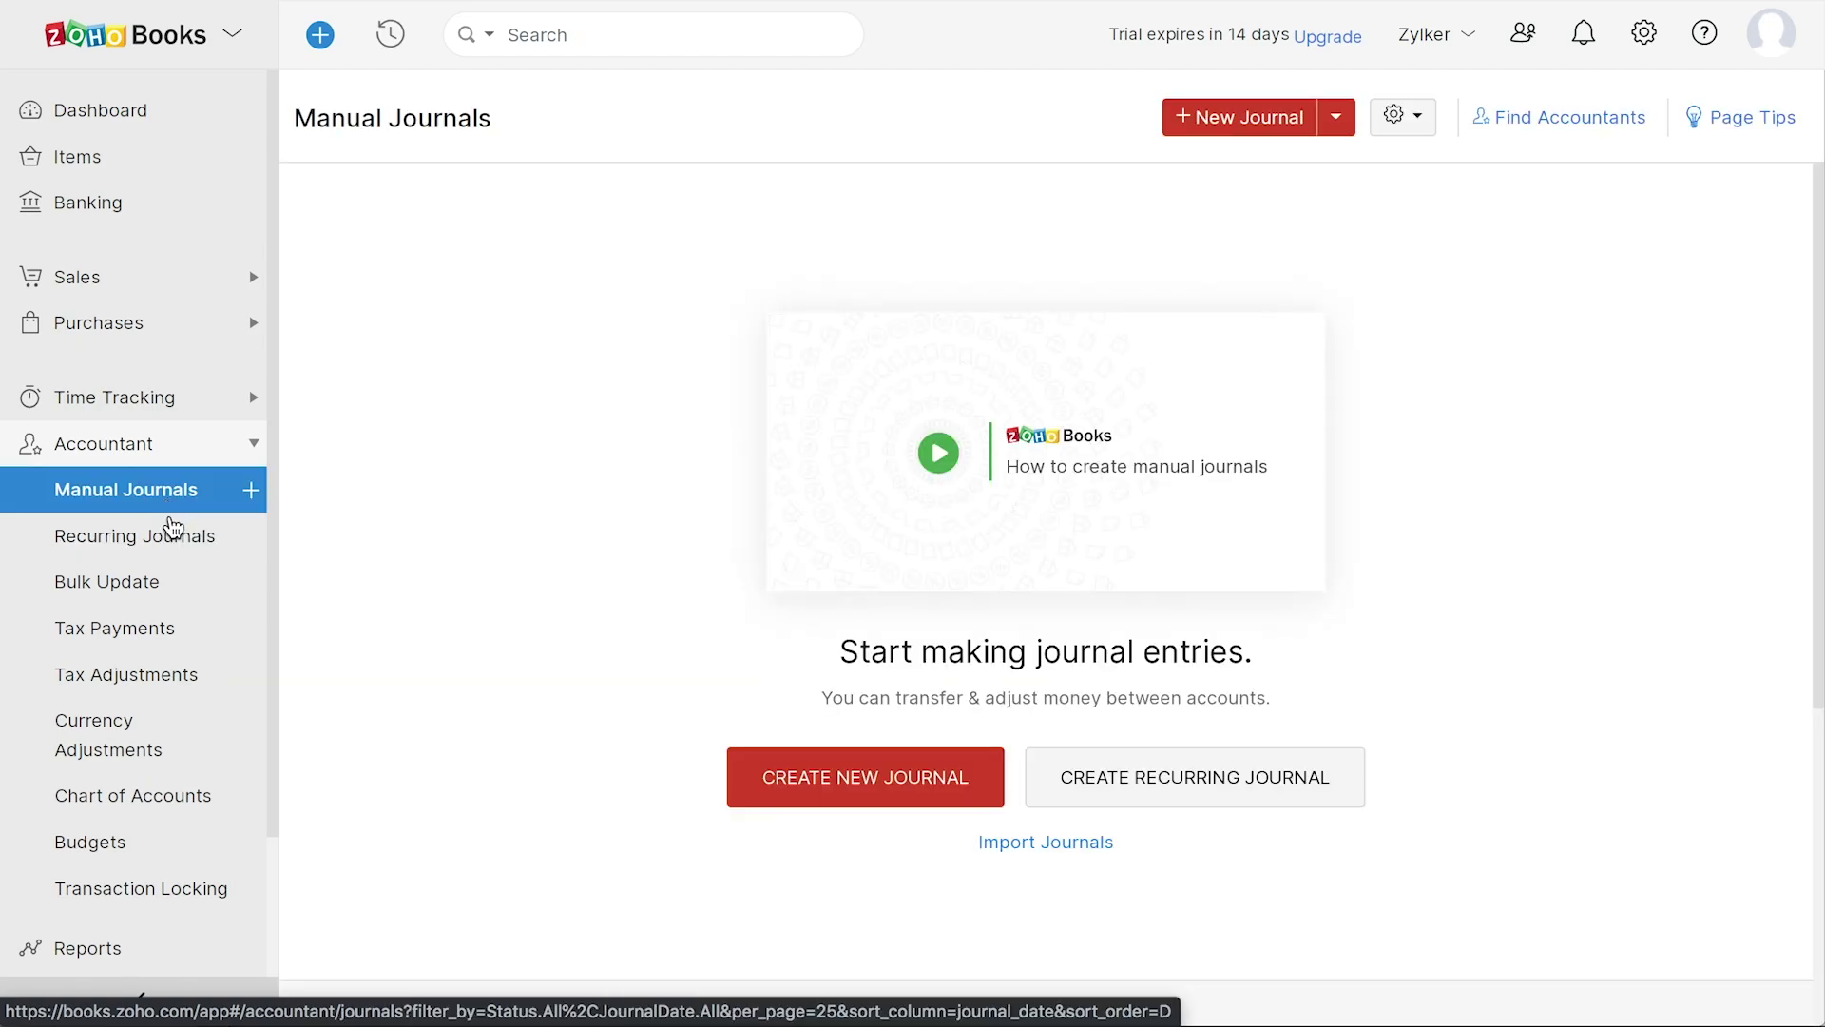
pyautogui.click(167, 536)
pyautogui.click(168, 747)
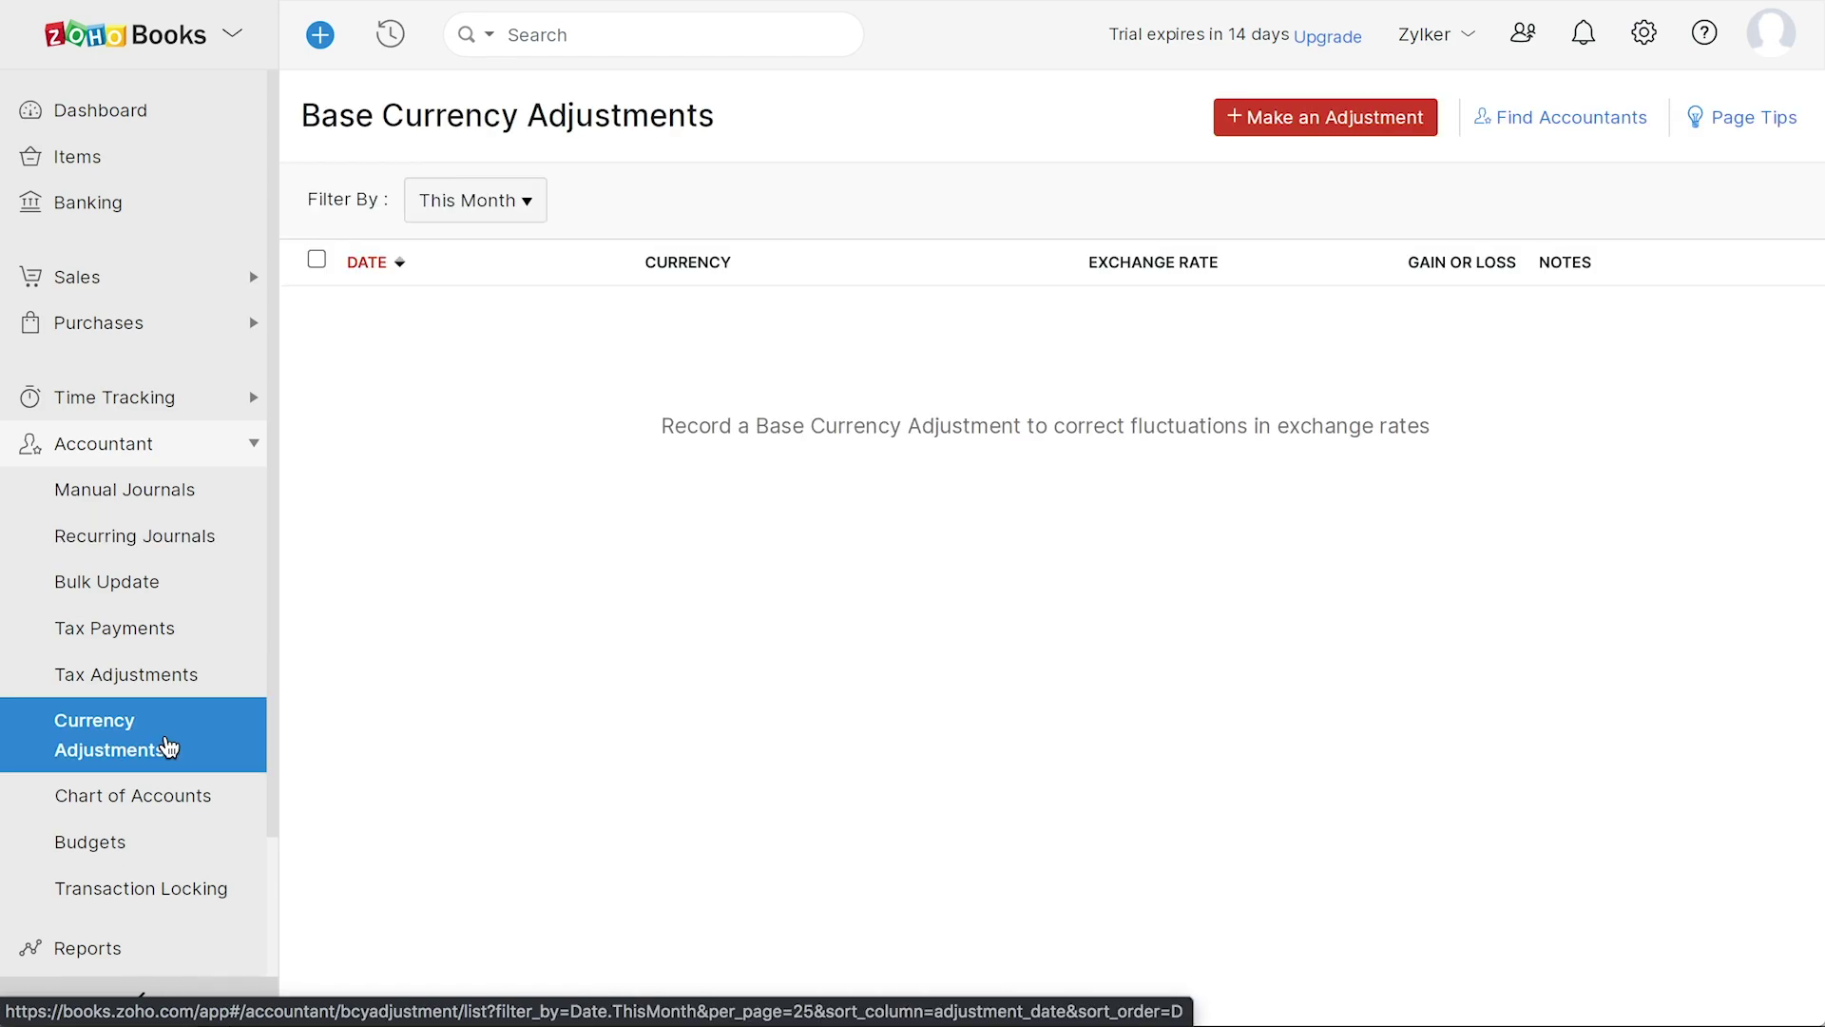
pyautogui.click(187, 797)
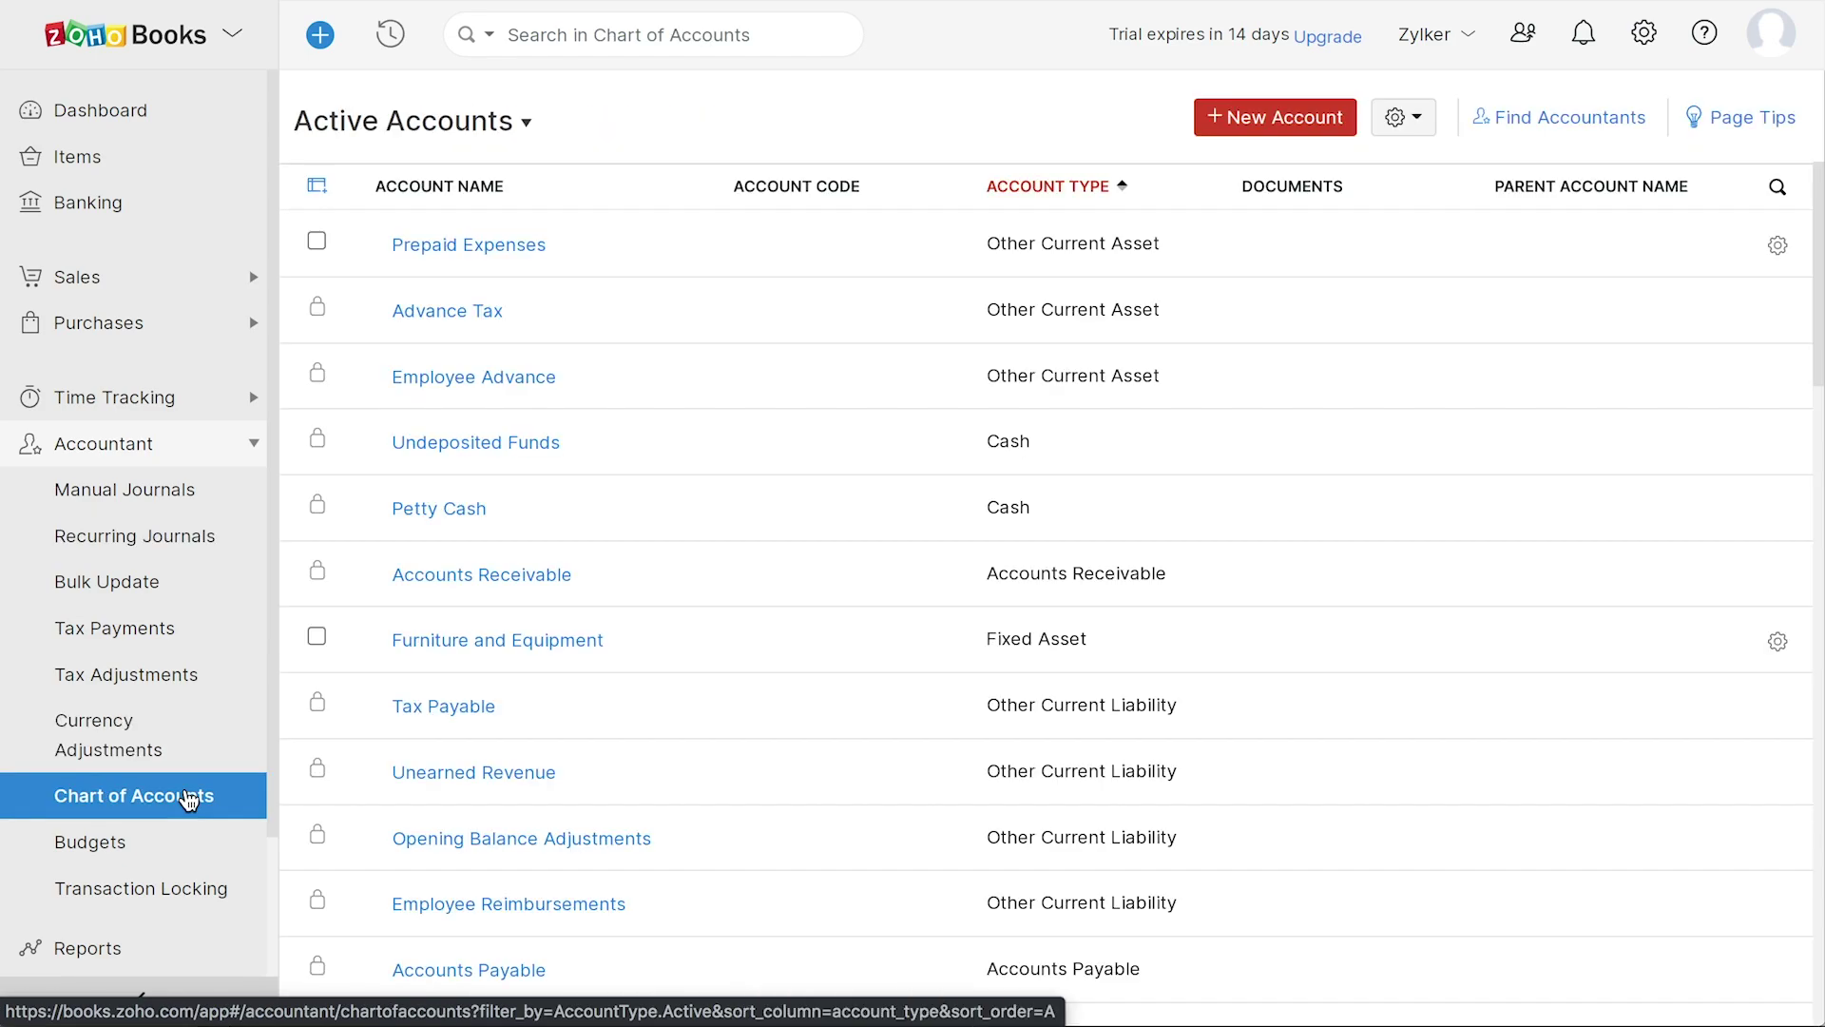
pyautogui.click(184, 844)
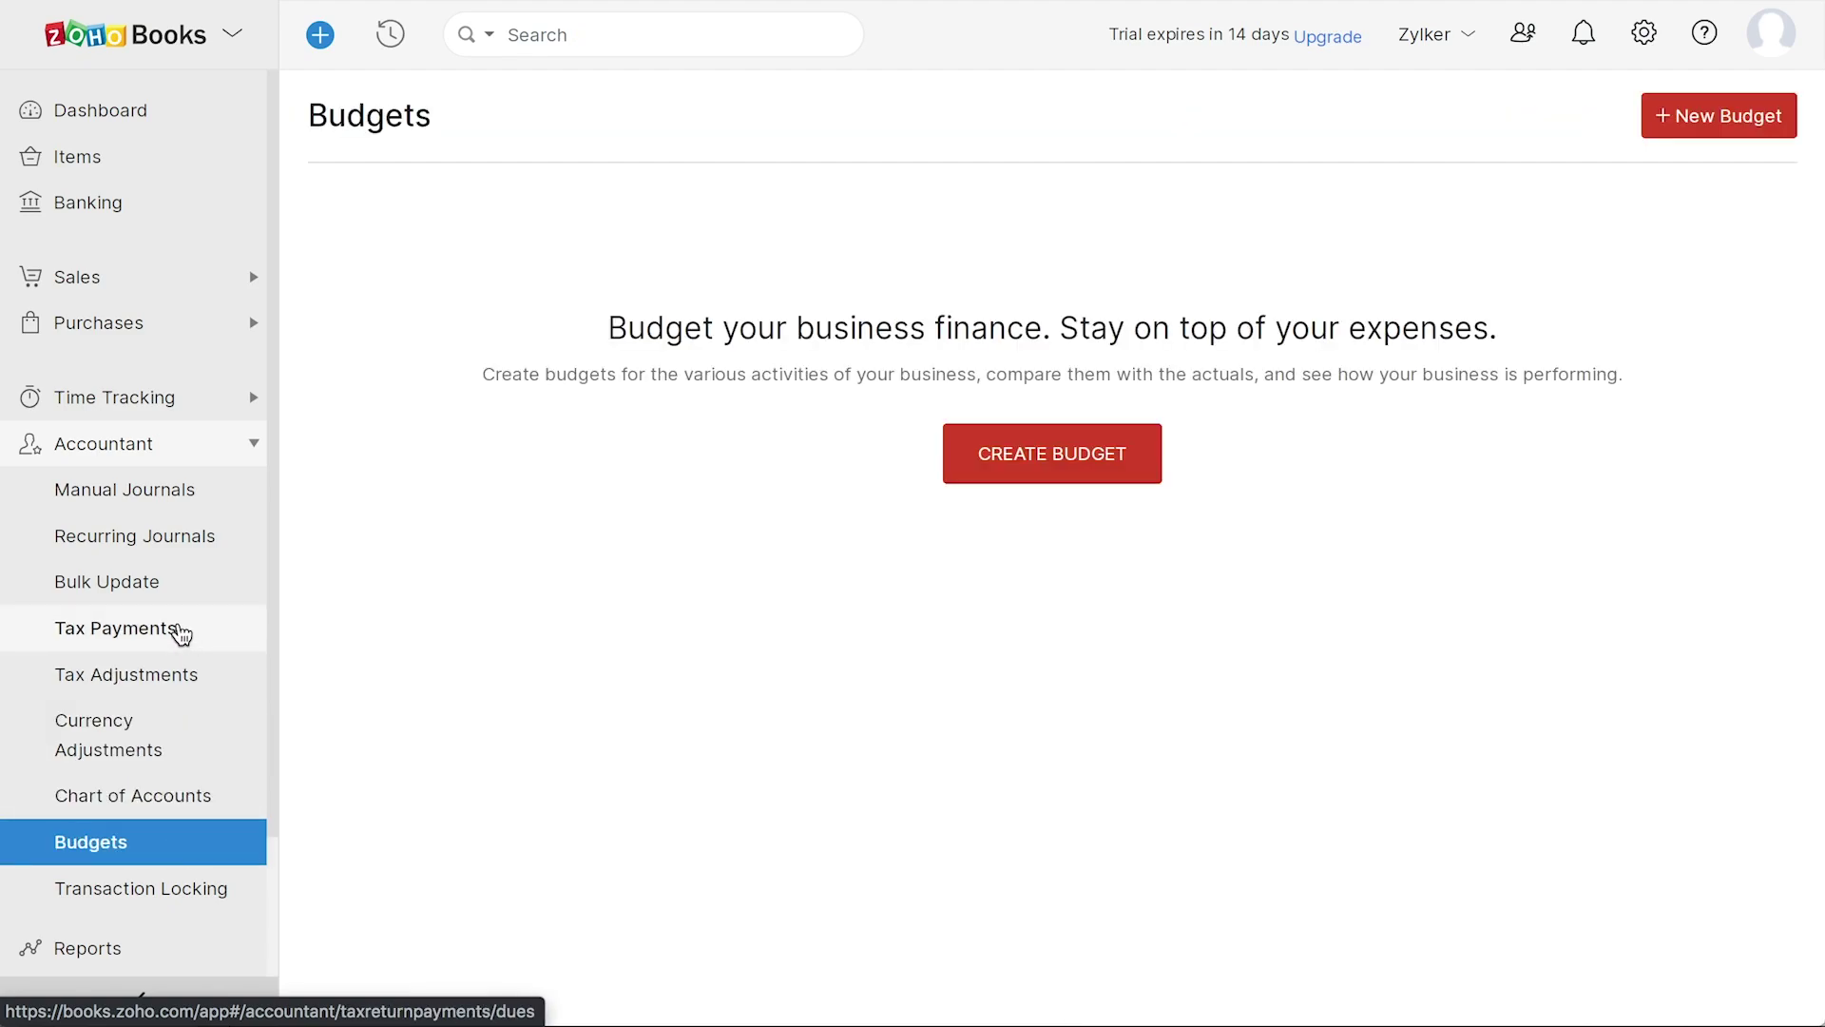
pyautogui.click(177, 631)
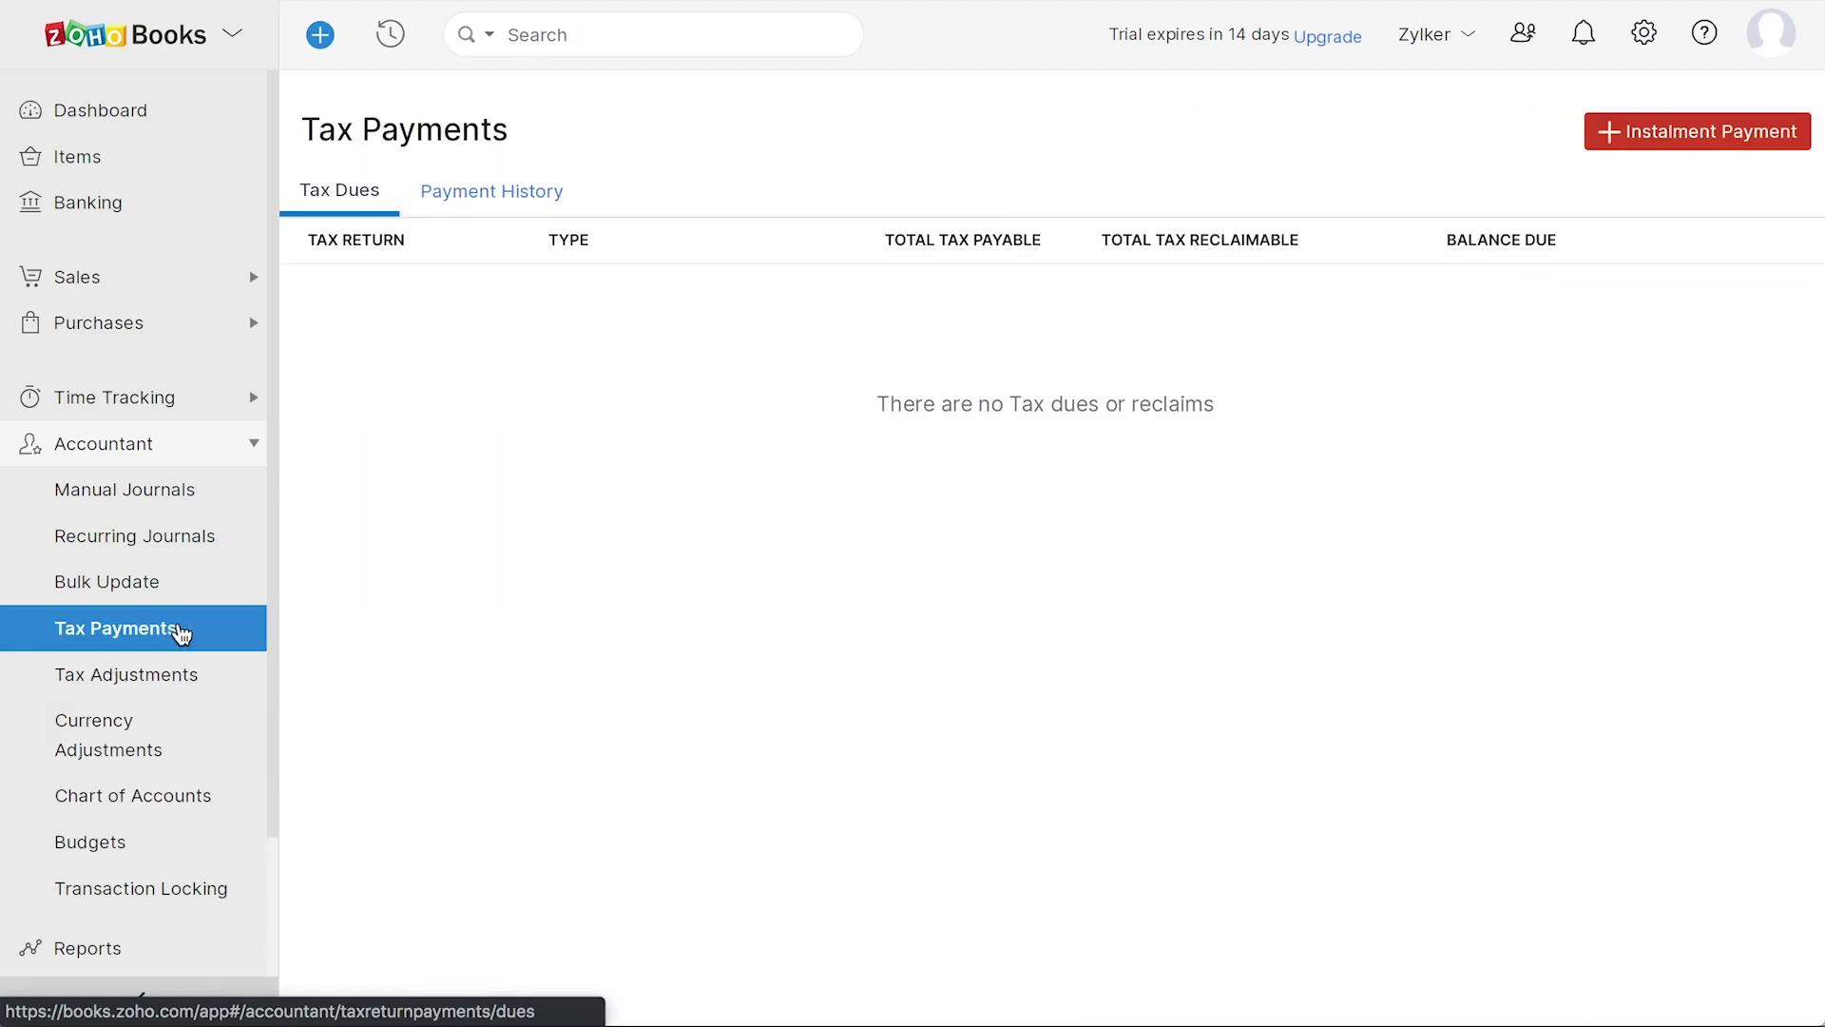
pyautogui.click(193, 676)
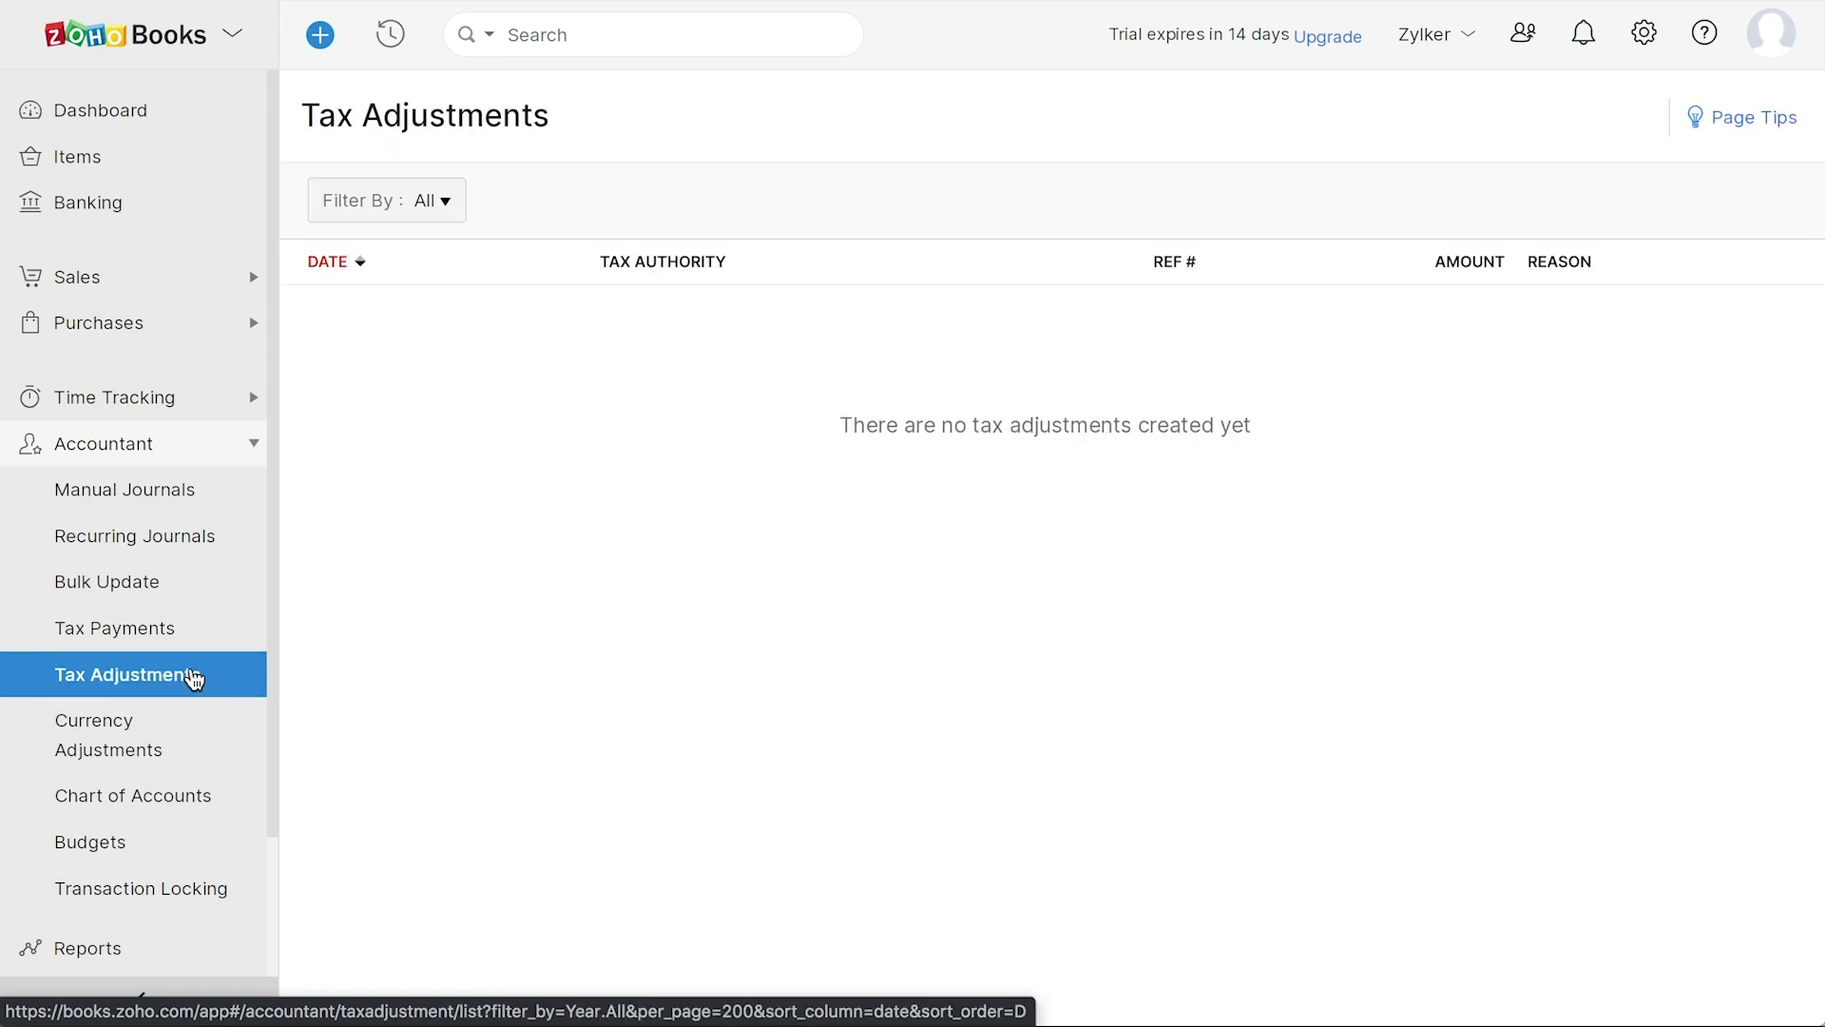
# - Open the Reports catalogue and browse the list of report groups
pyautogui.scroll(-3, 180, 684)
pyautogui.click(146, 715)
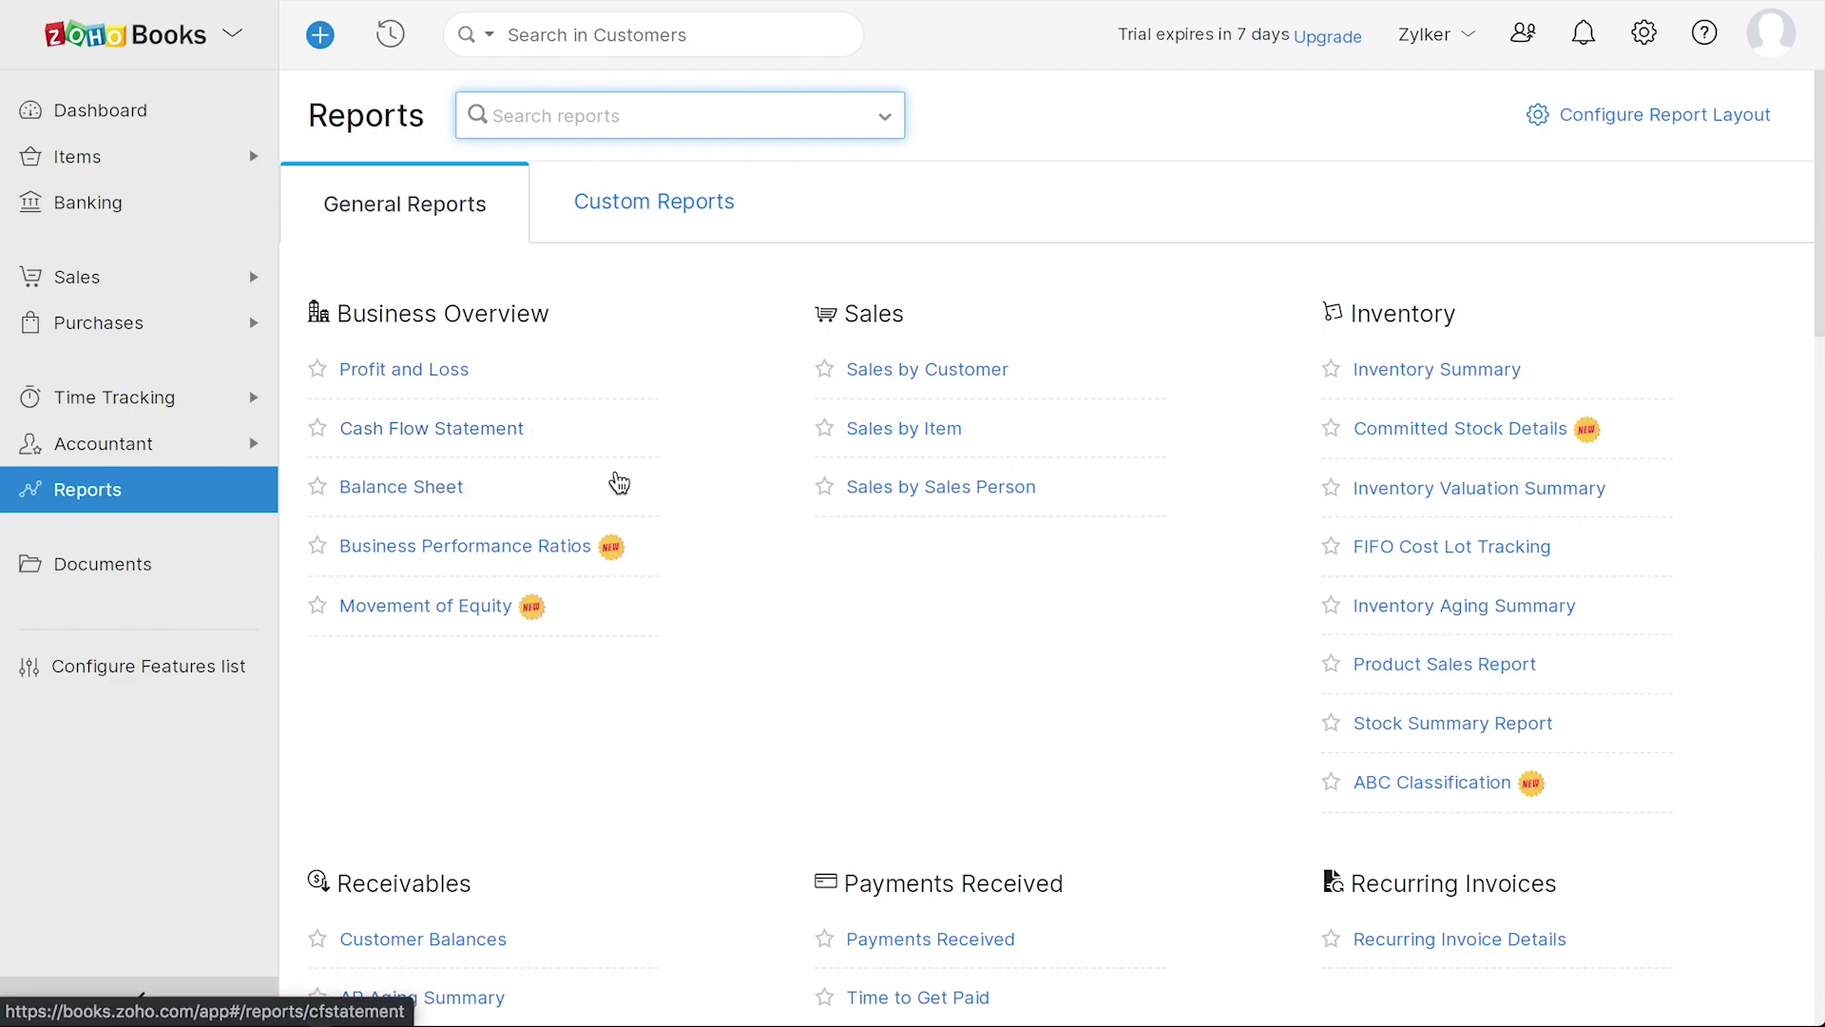
pyautogui.scroll(-9, 746, 660)
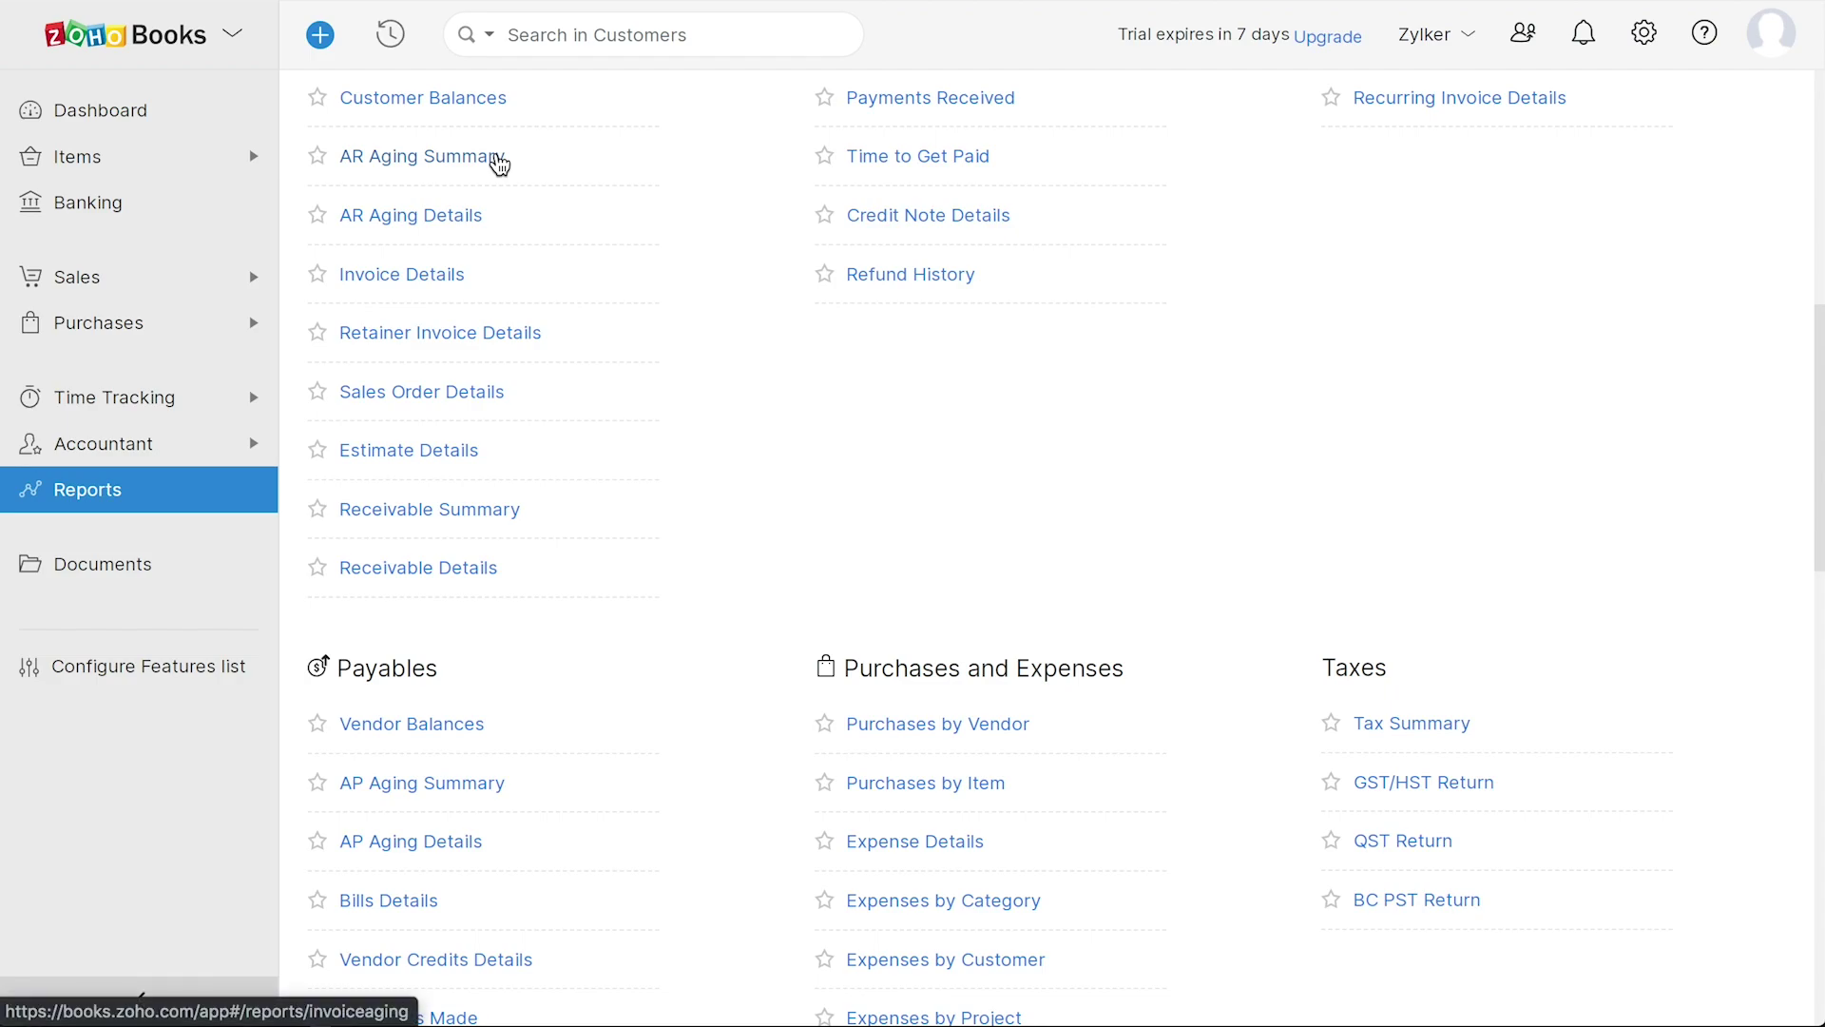
pyautogui.scroll(1, 749, 248)
pyautogui.scroll(-5, 749, 249)
pyautogui.scroll(-4, 749, 249)
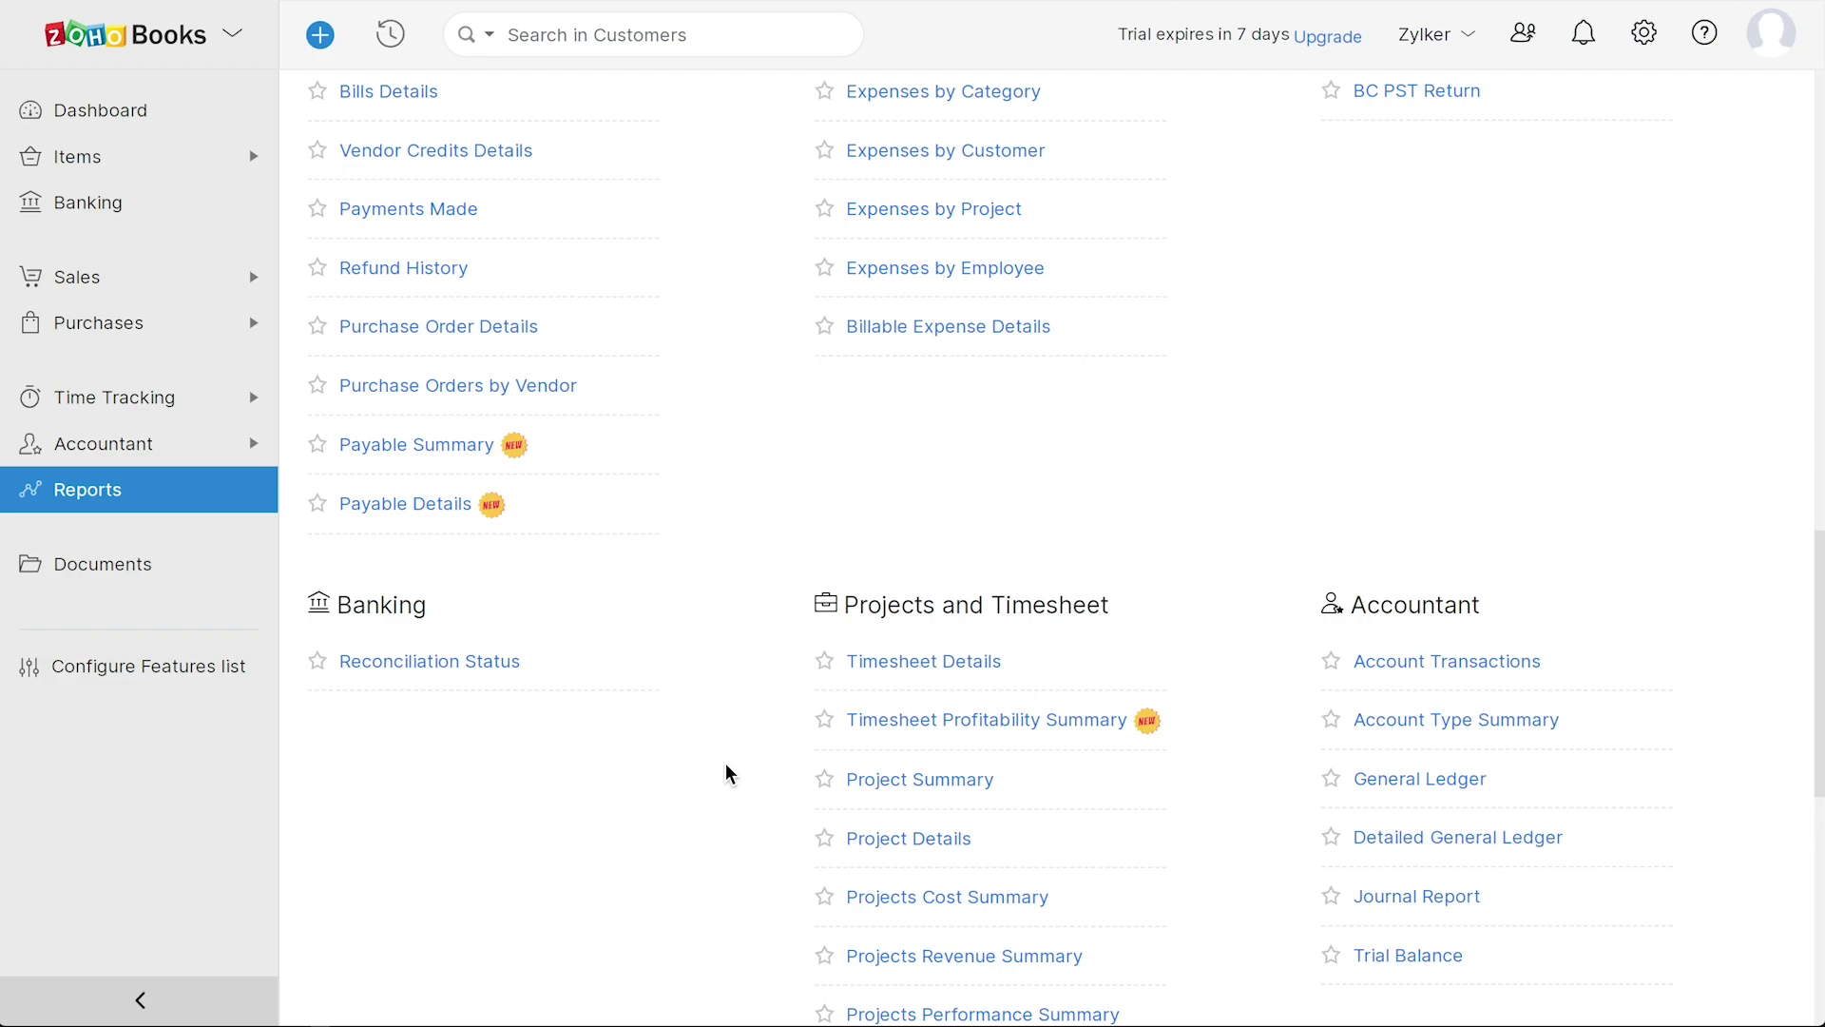
pyautogui.scroll(15, 725, 773)
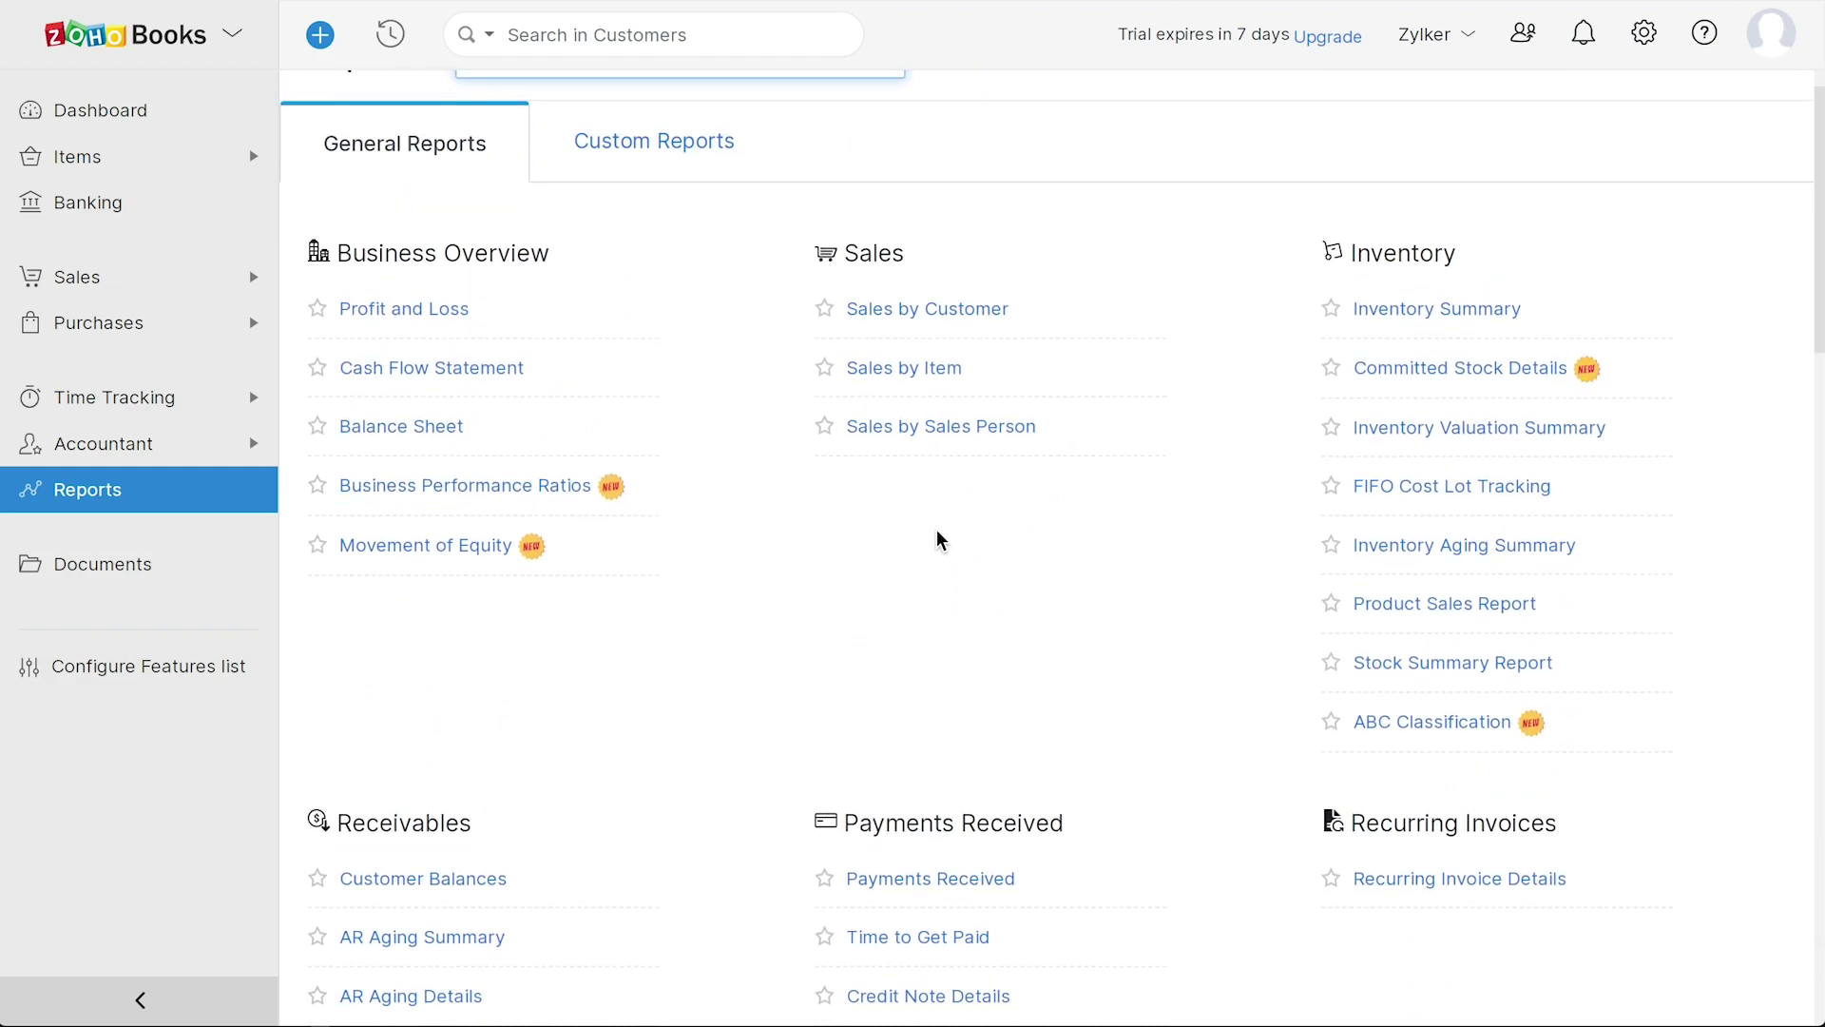
pyautogui.scroll(-13, 631, 834)
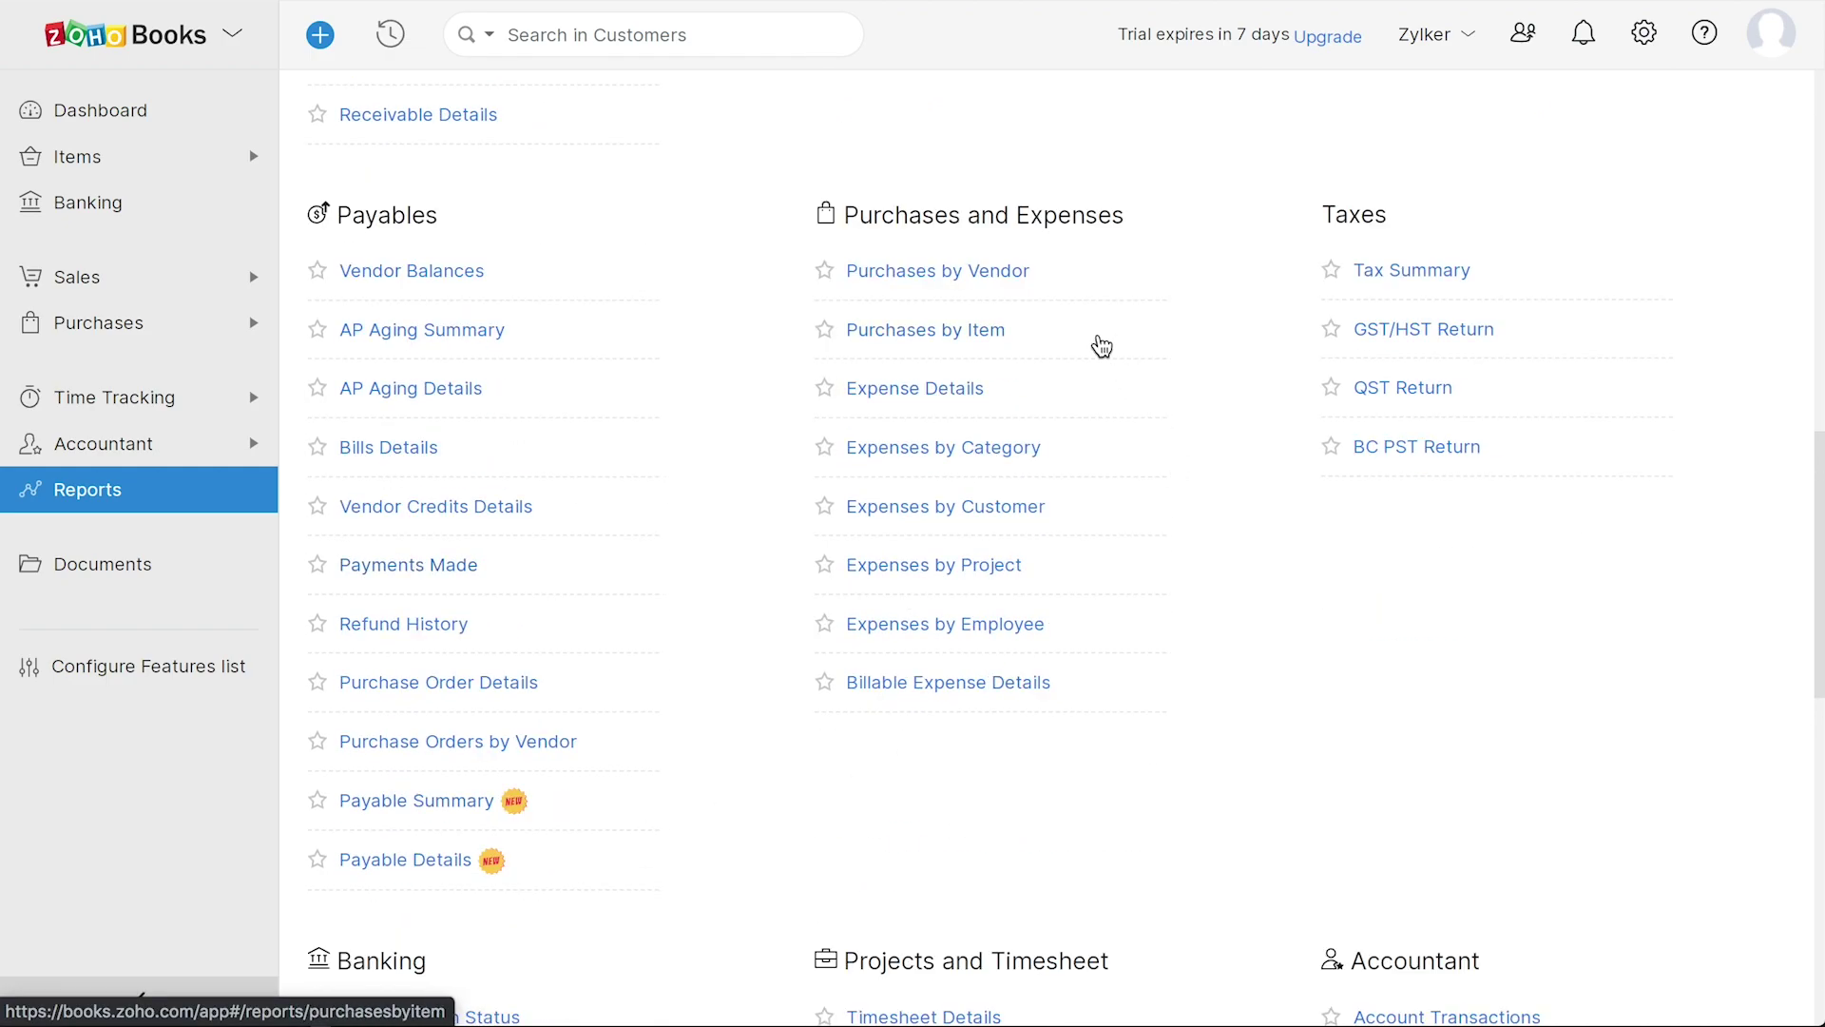
pyautogui.scroll(13, 1102, 345)
pyautogui.scroll(-20, 1287, 517)
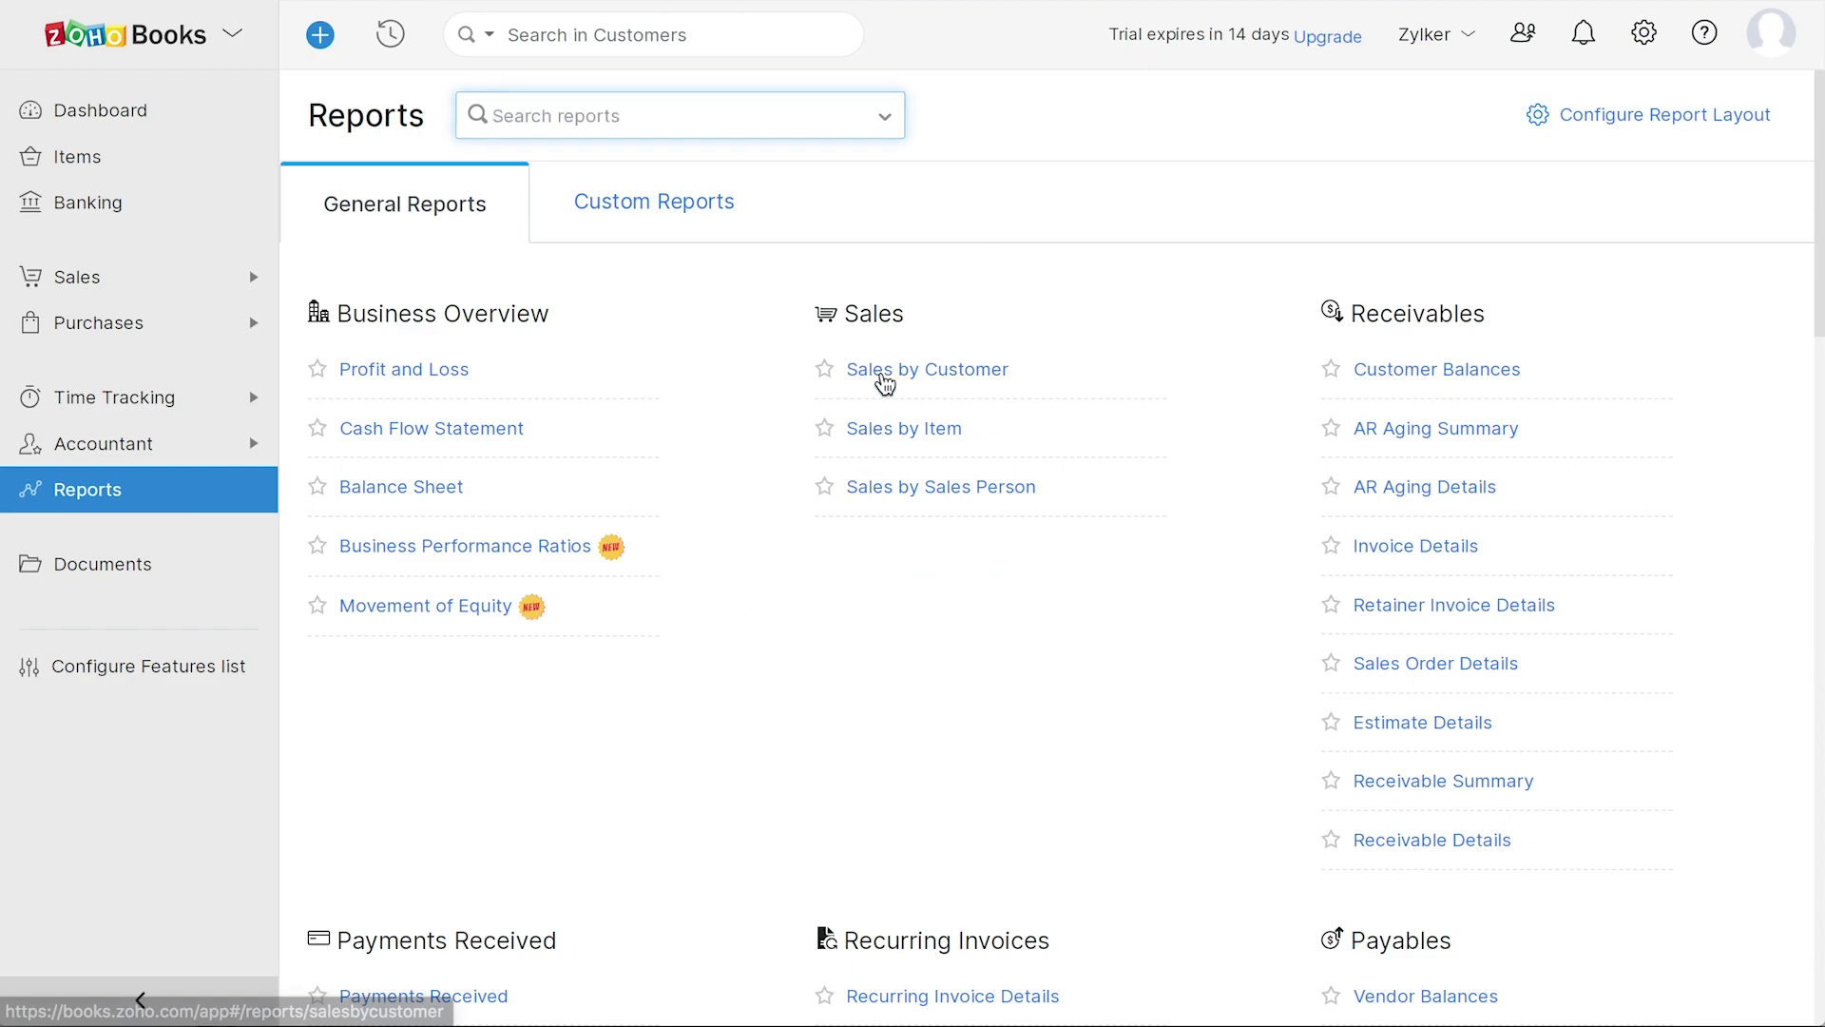
# - Open the empty Sales by Customer report and check its export formats
pyautogui.click(881, 373)
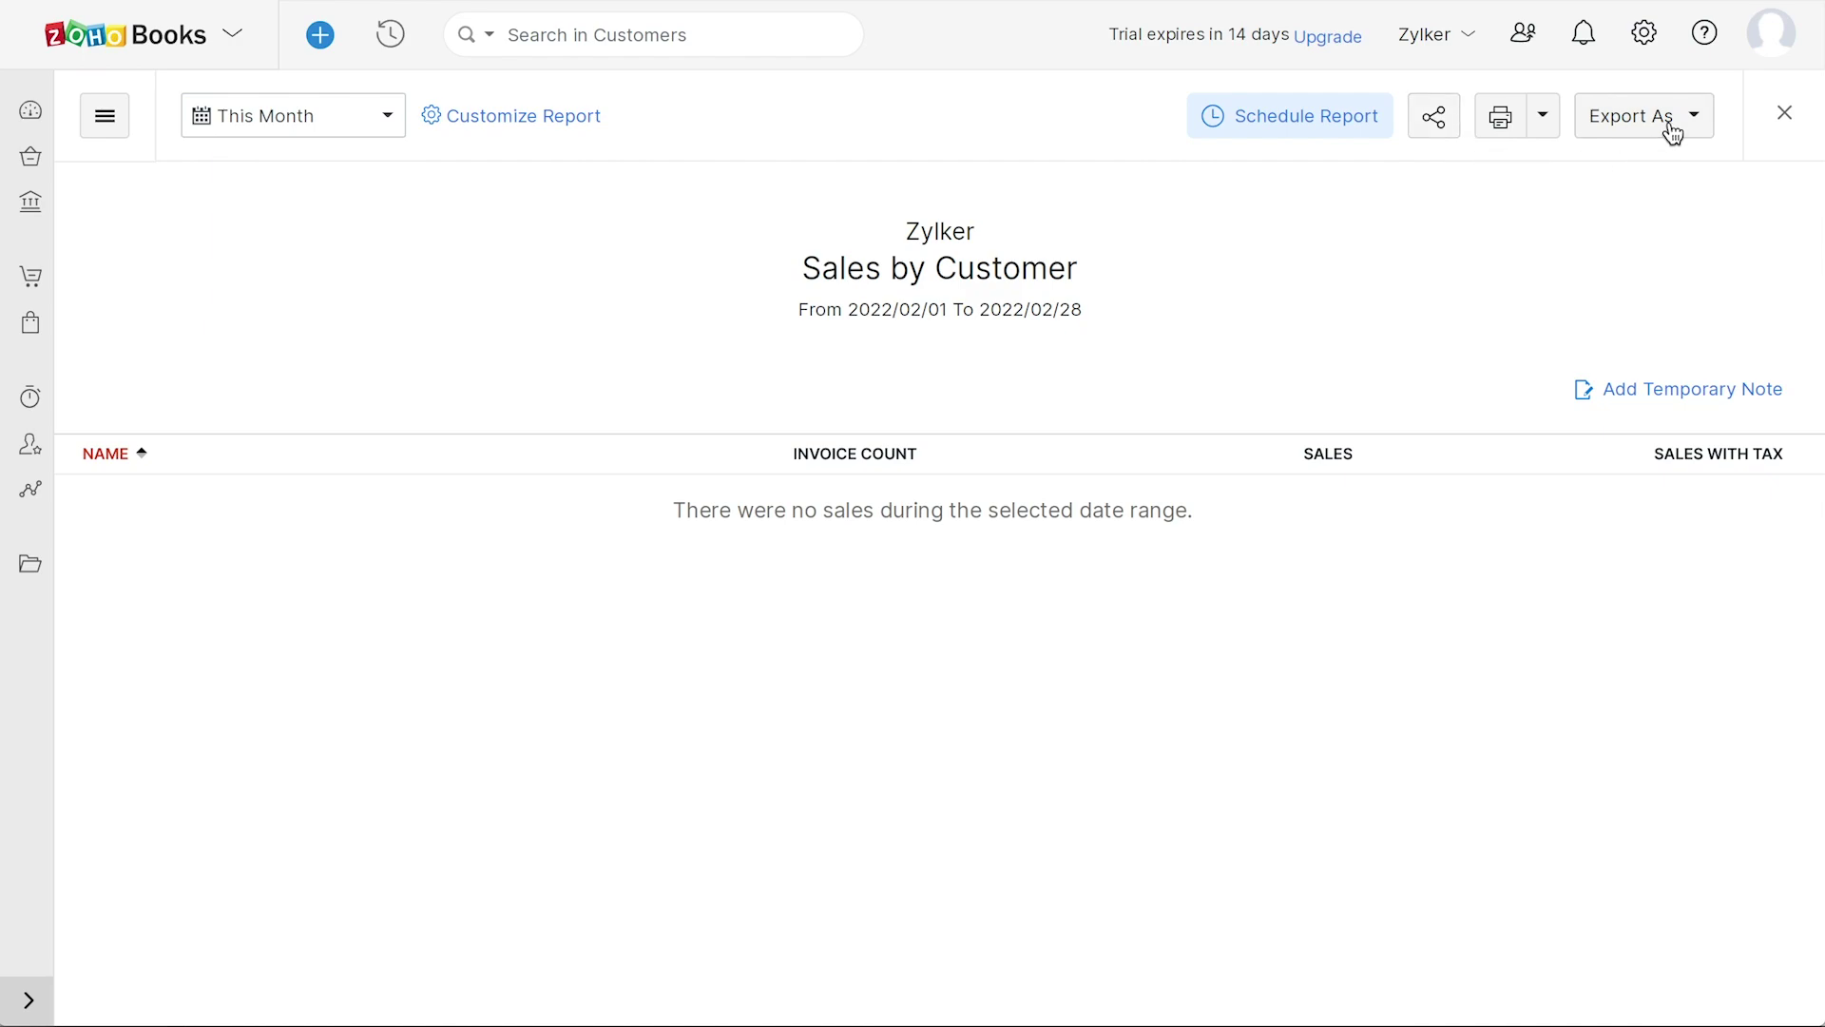
pyautogui.click(1698, 118)
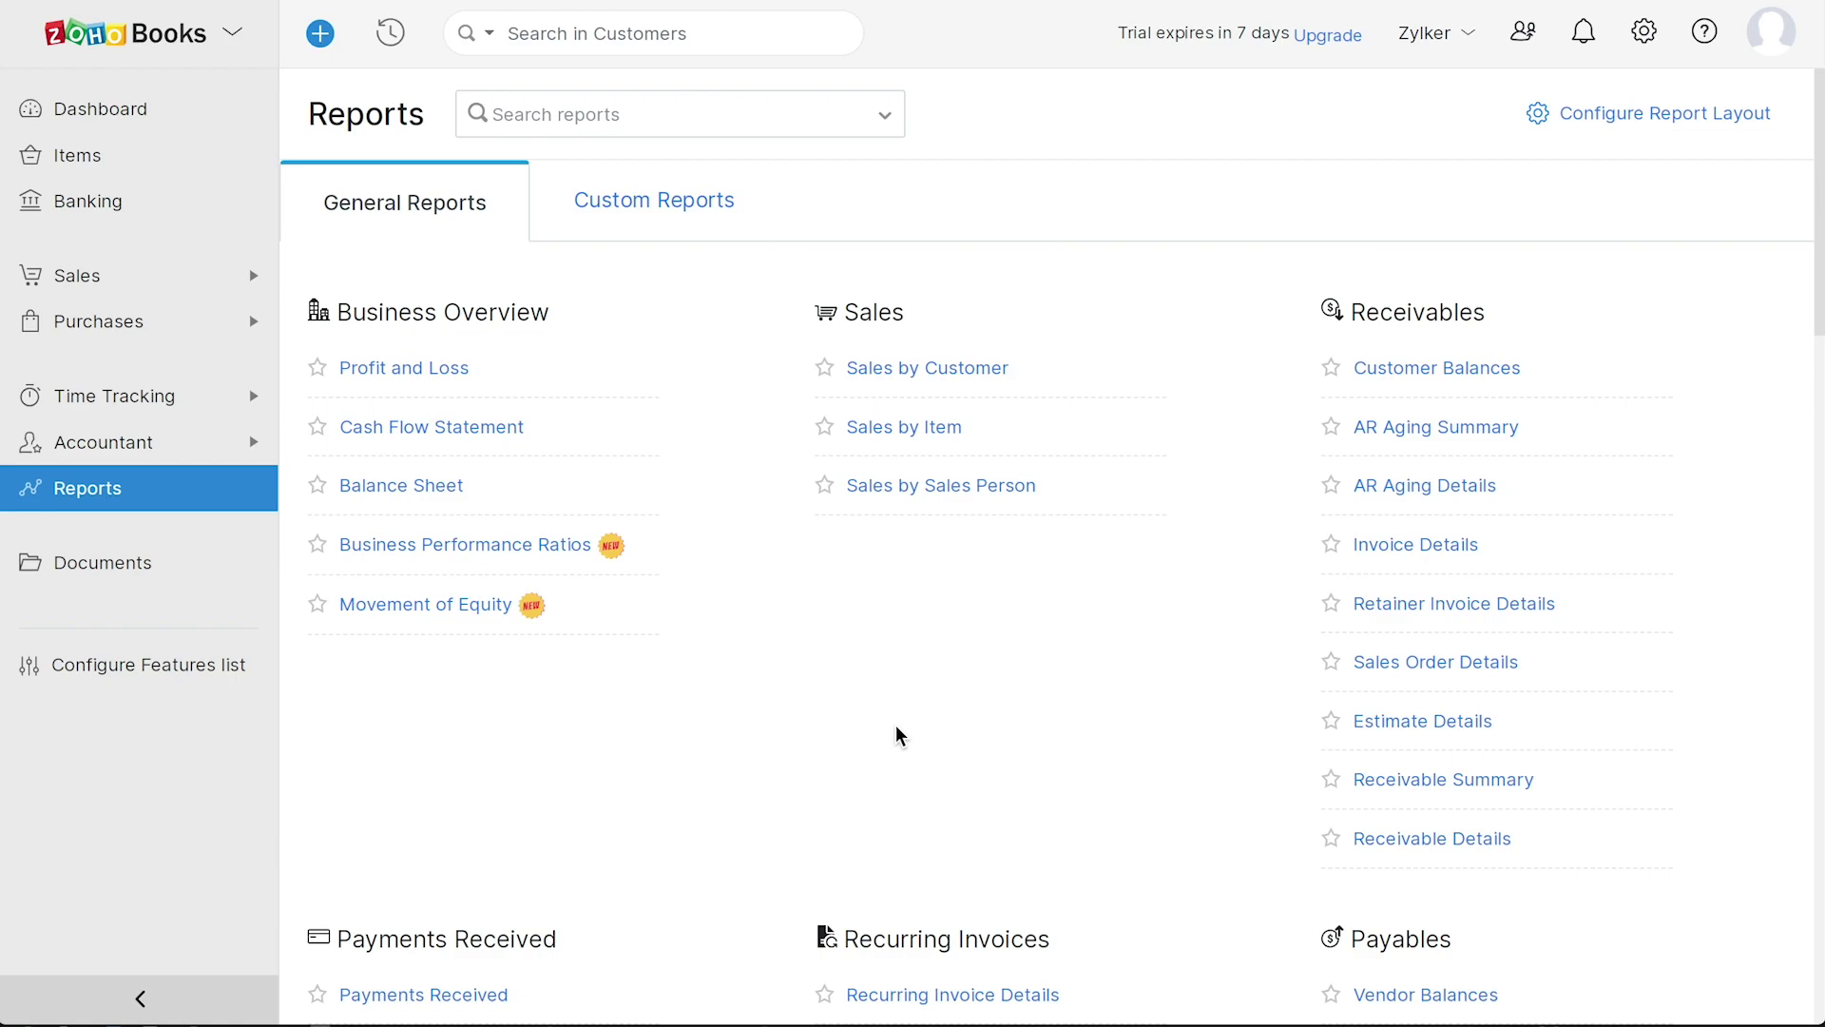
pyautogui.scroll(-15, 1202, 756)
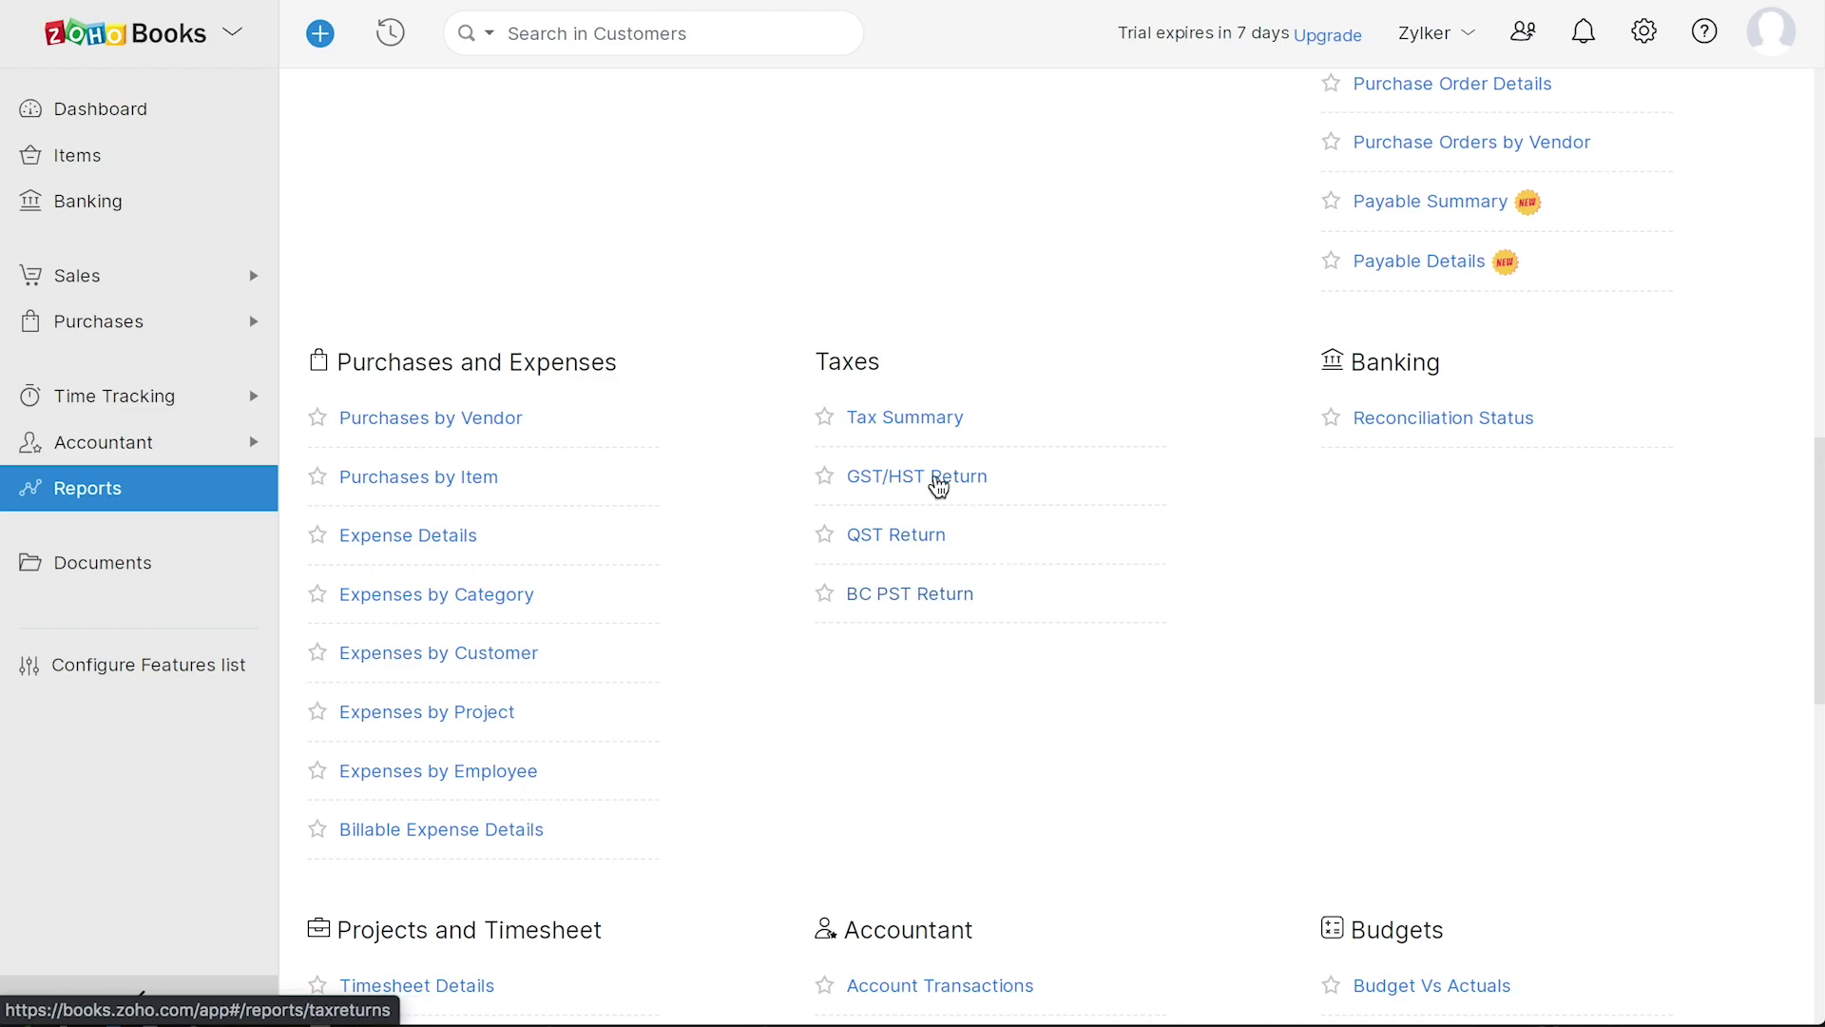
# - Configure GST/HST returns for Canada Revenue Agency, monthly, with an April - March tax year
pyautogui.click(938, 480)
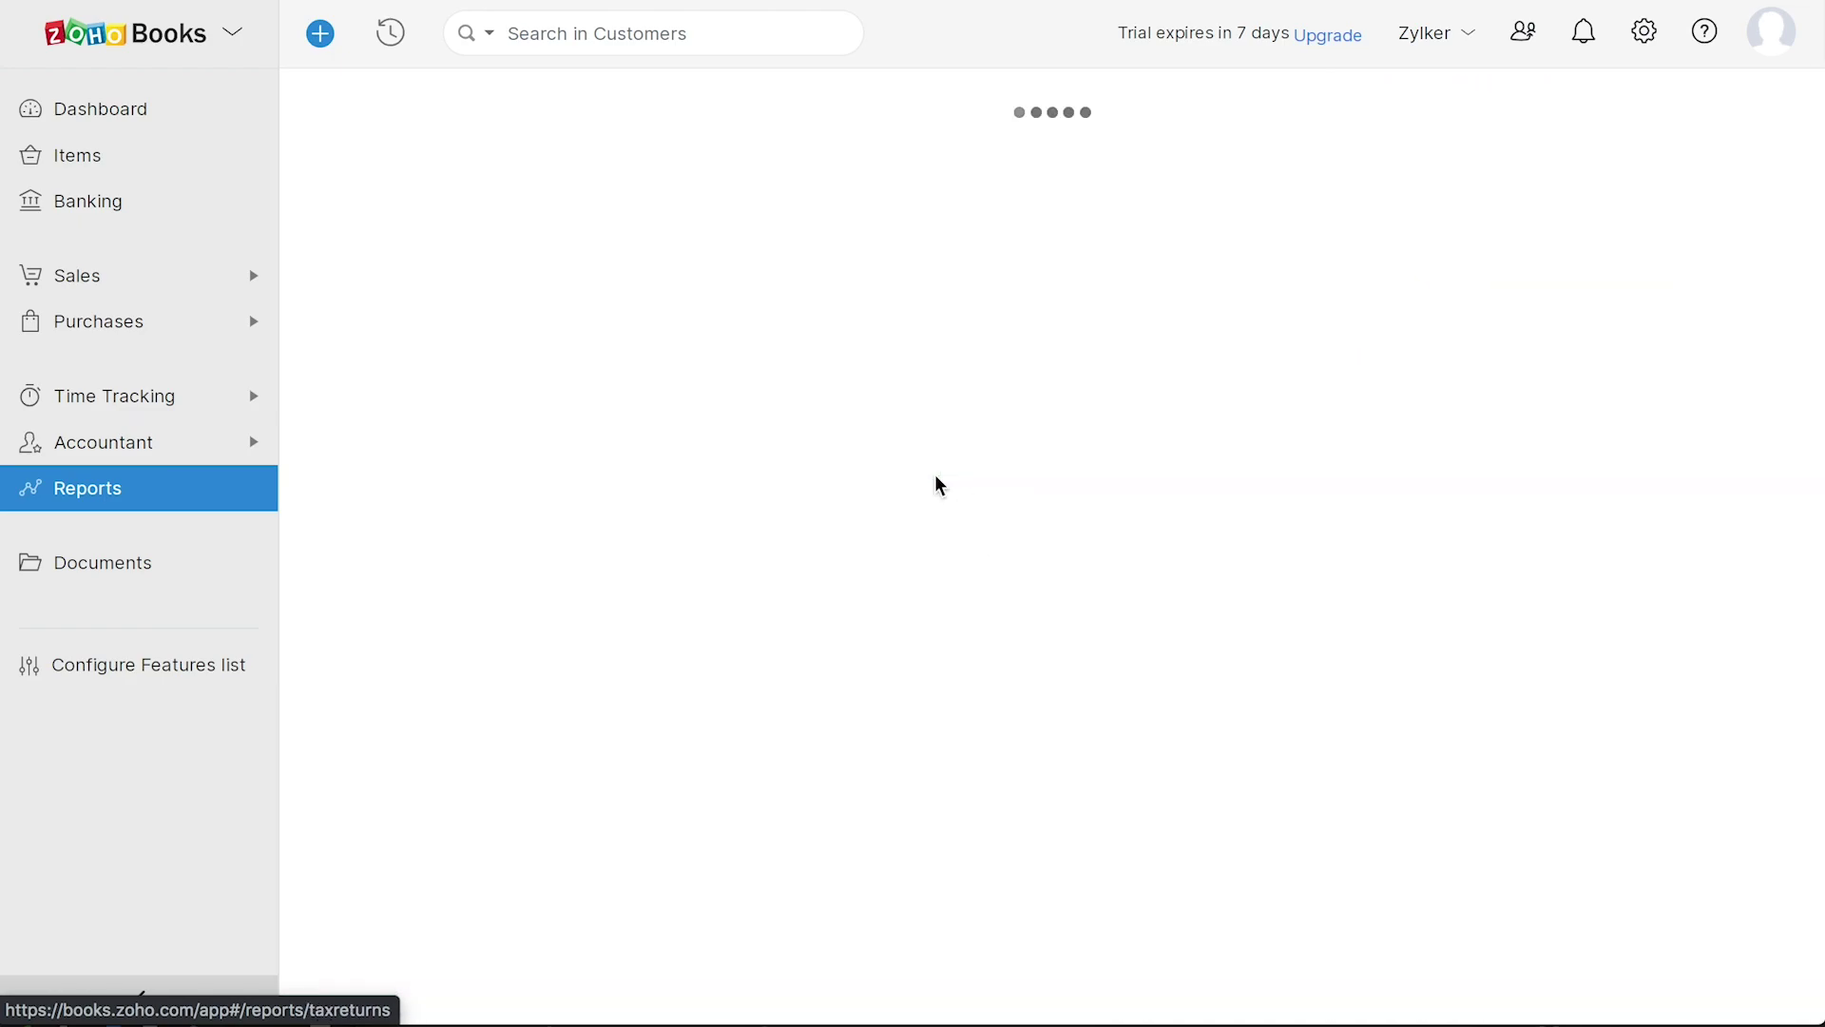
pyautogui.click(938, 275)
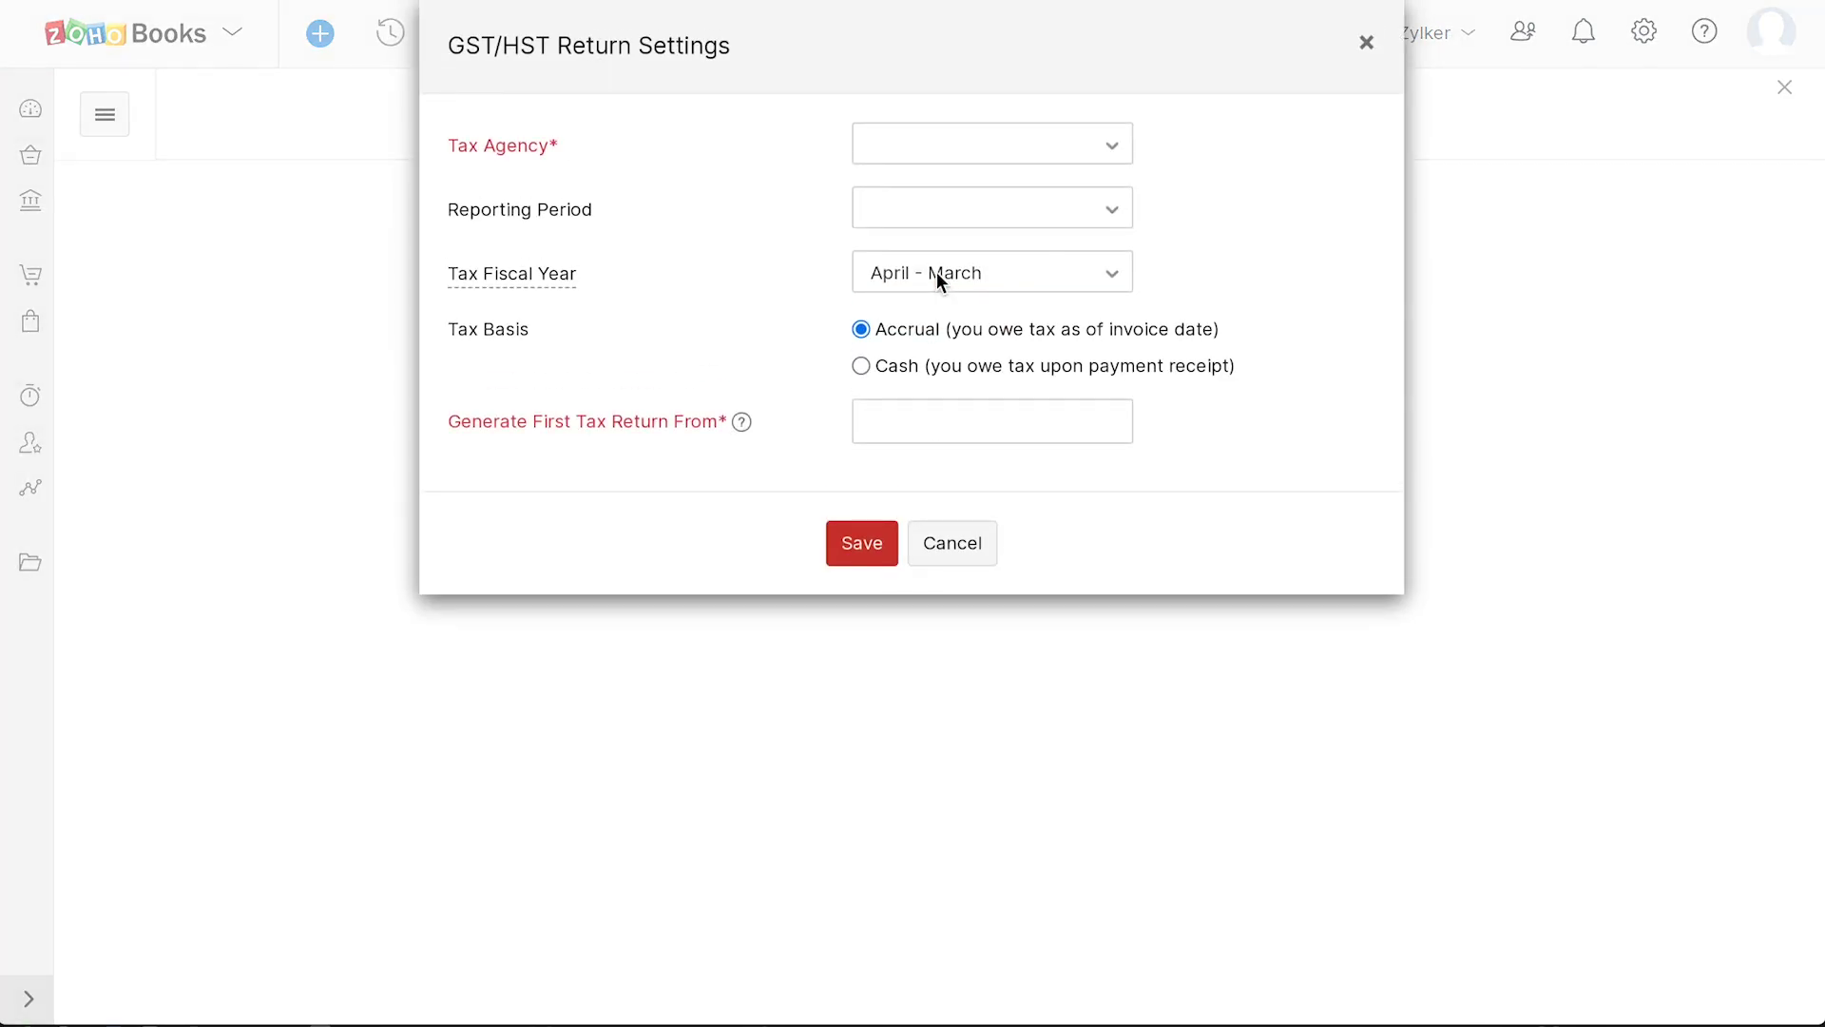
pyautogui.click(992, 152)
pyautogui.click(958, 190)
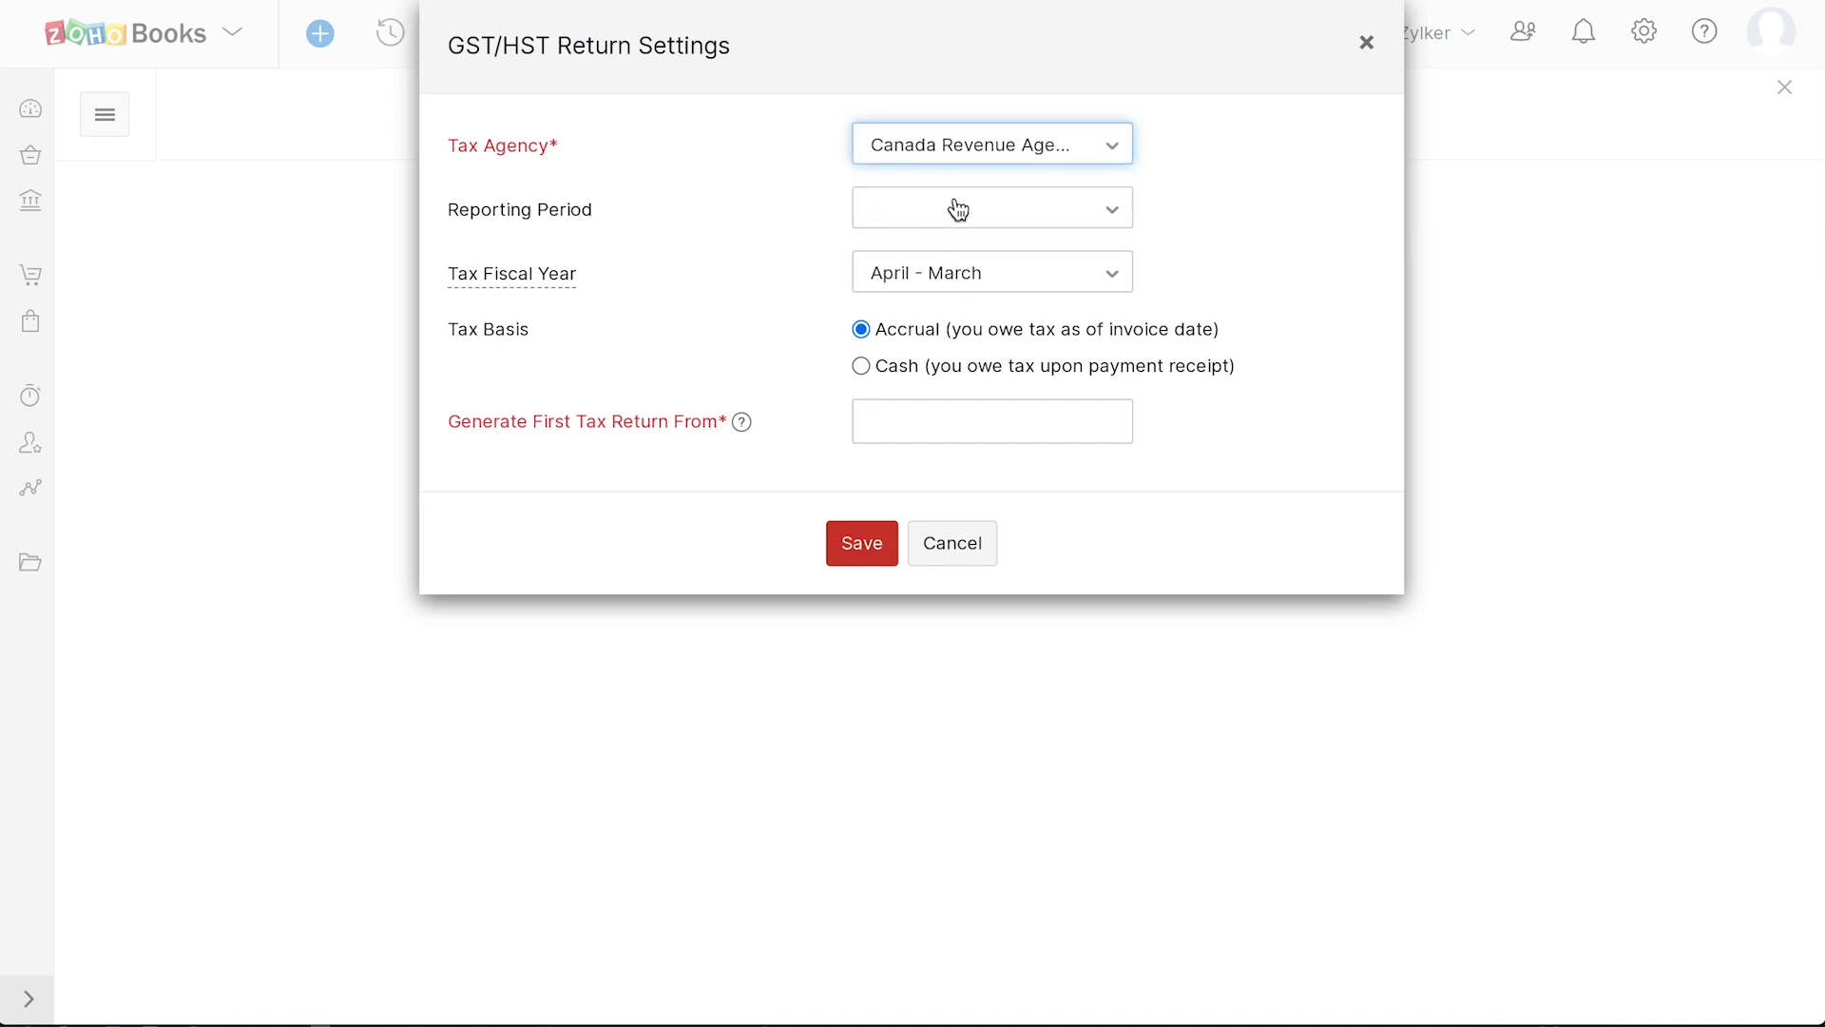
pyautogui.click(958, 209)
pyautogui.click(928, 267)
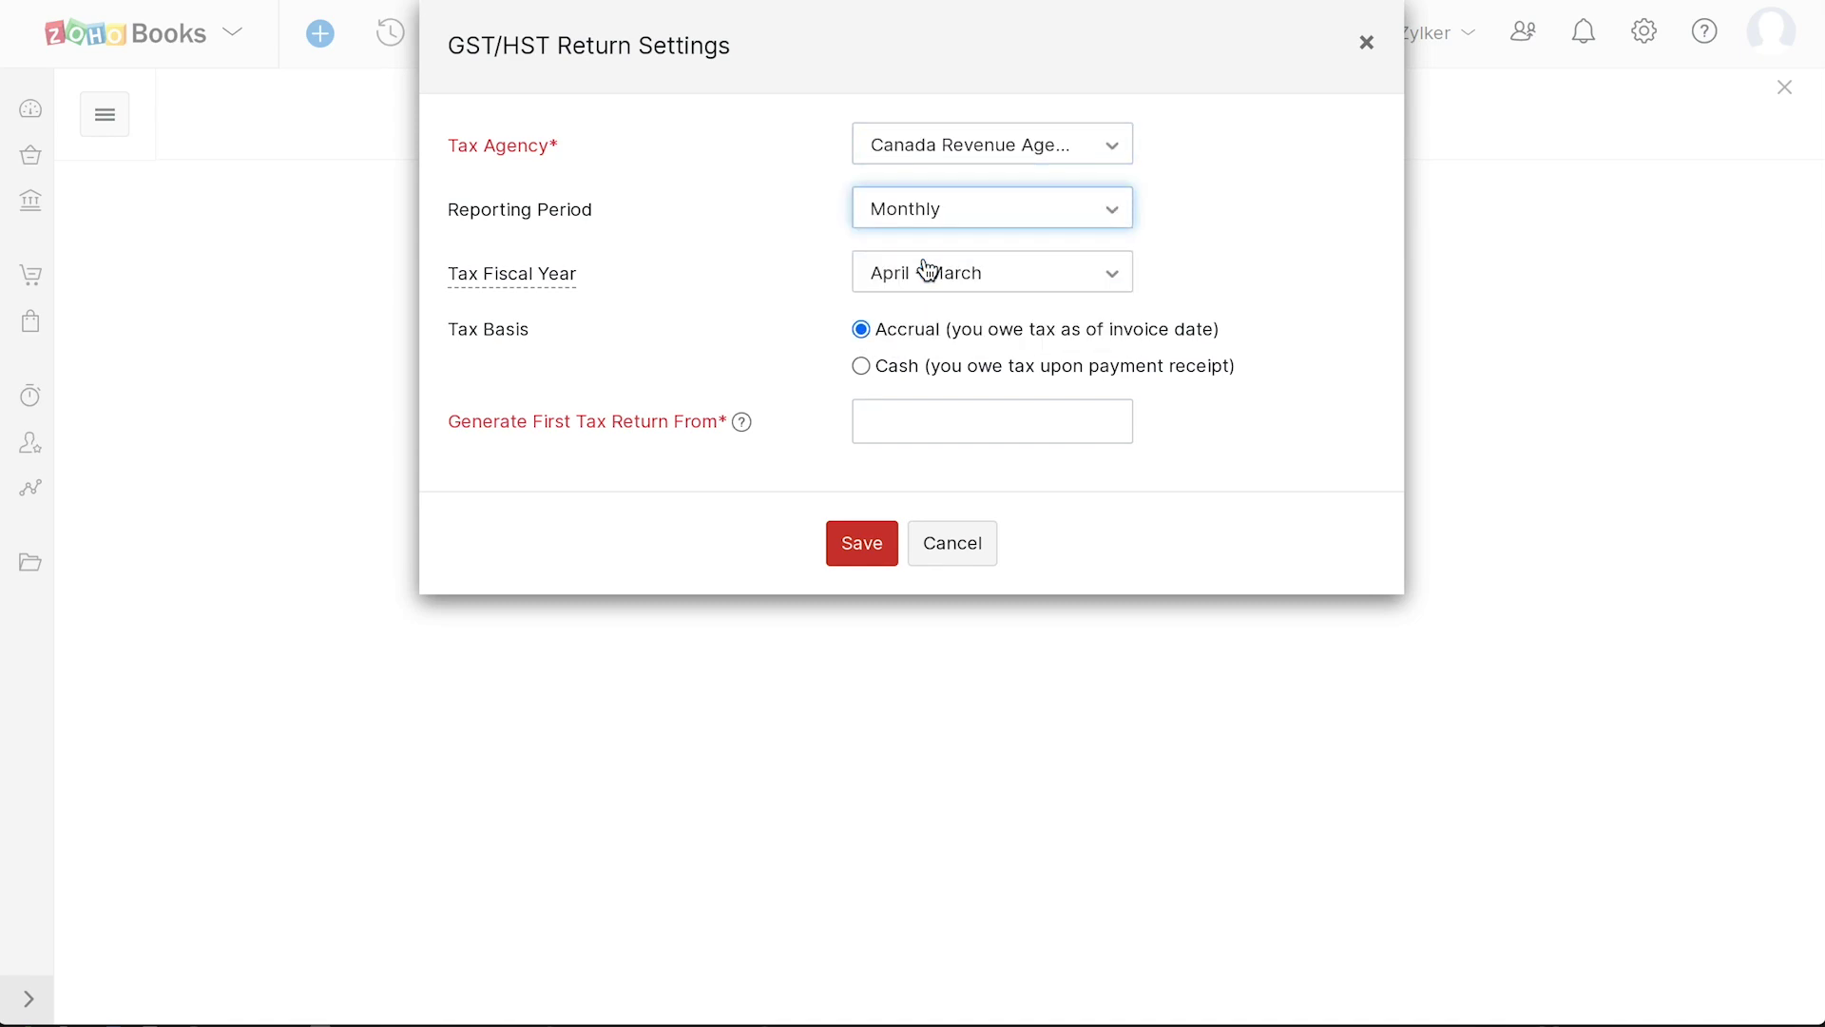
pyautogui.click(955, 290)
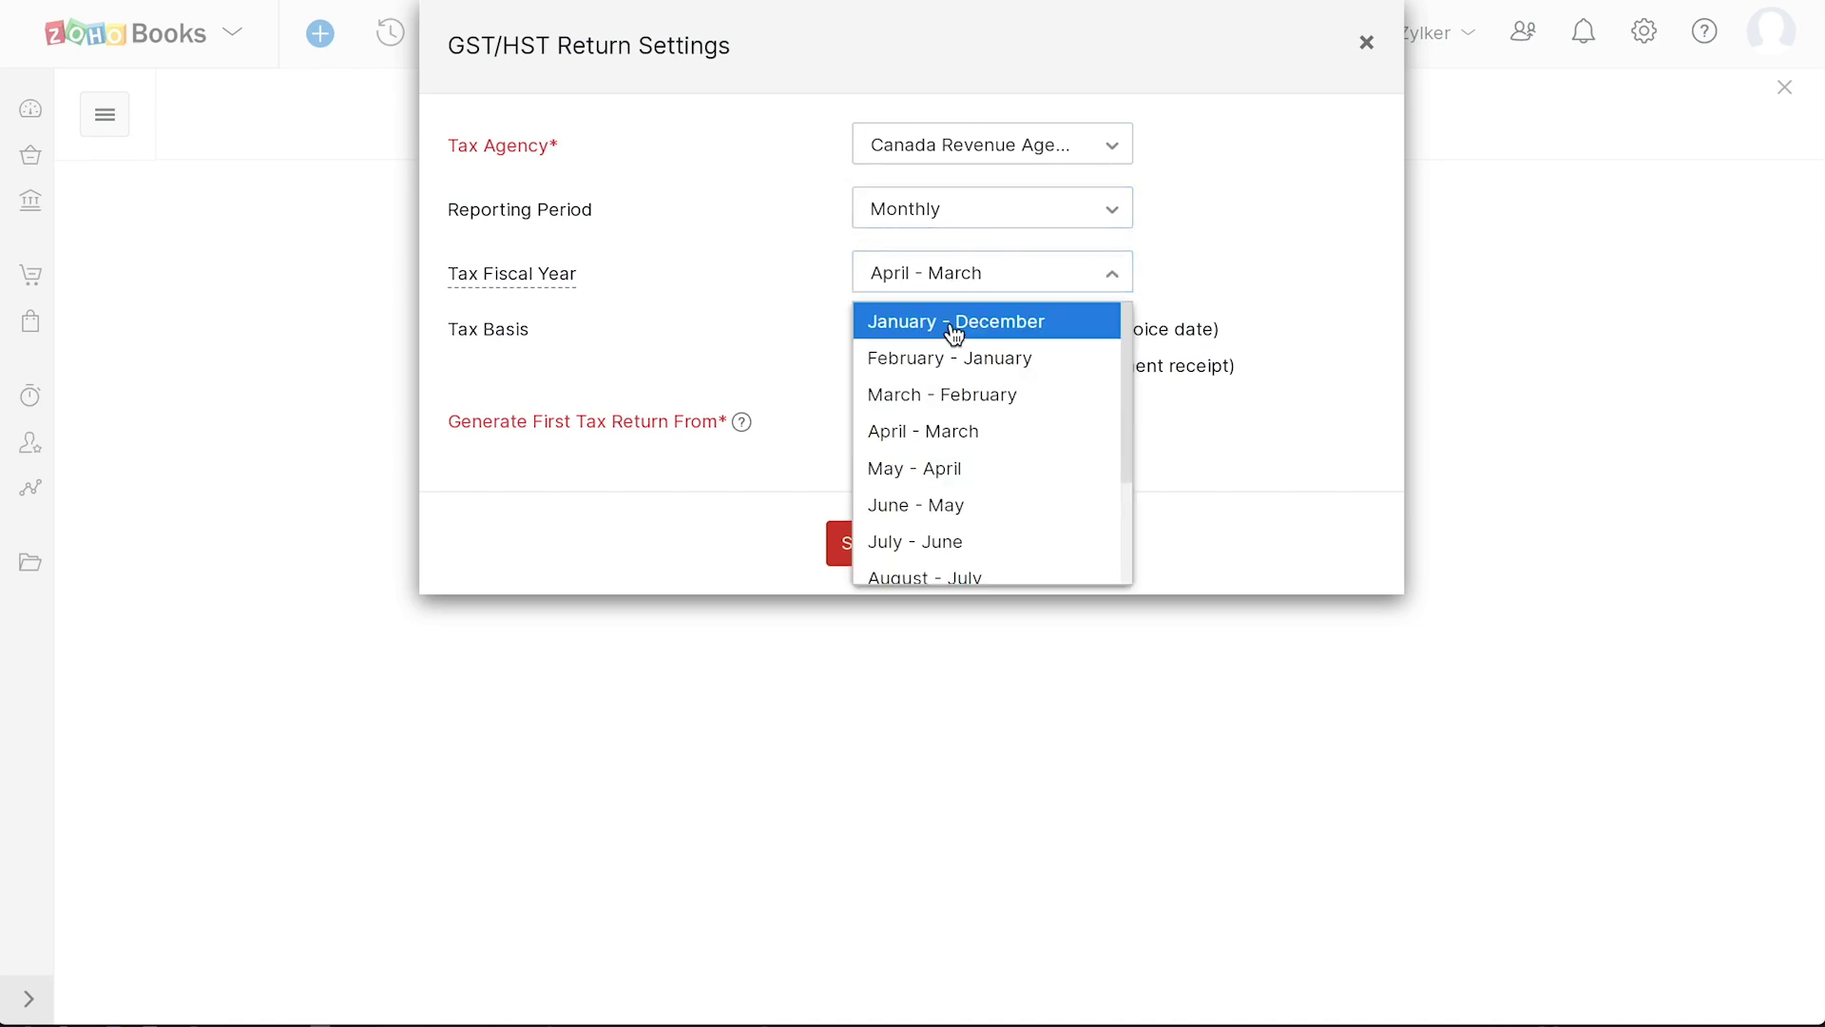
pyautogui.click(937, 426)
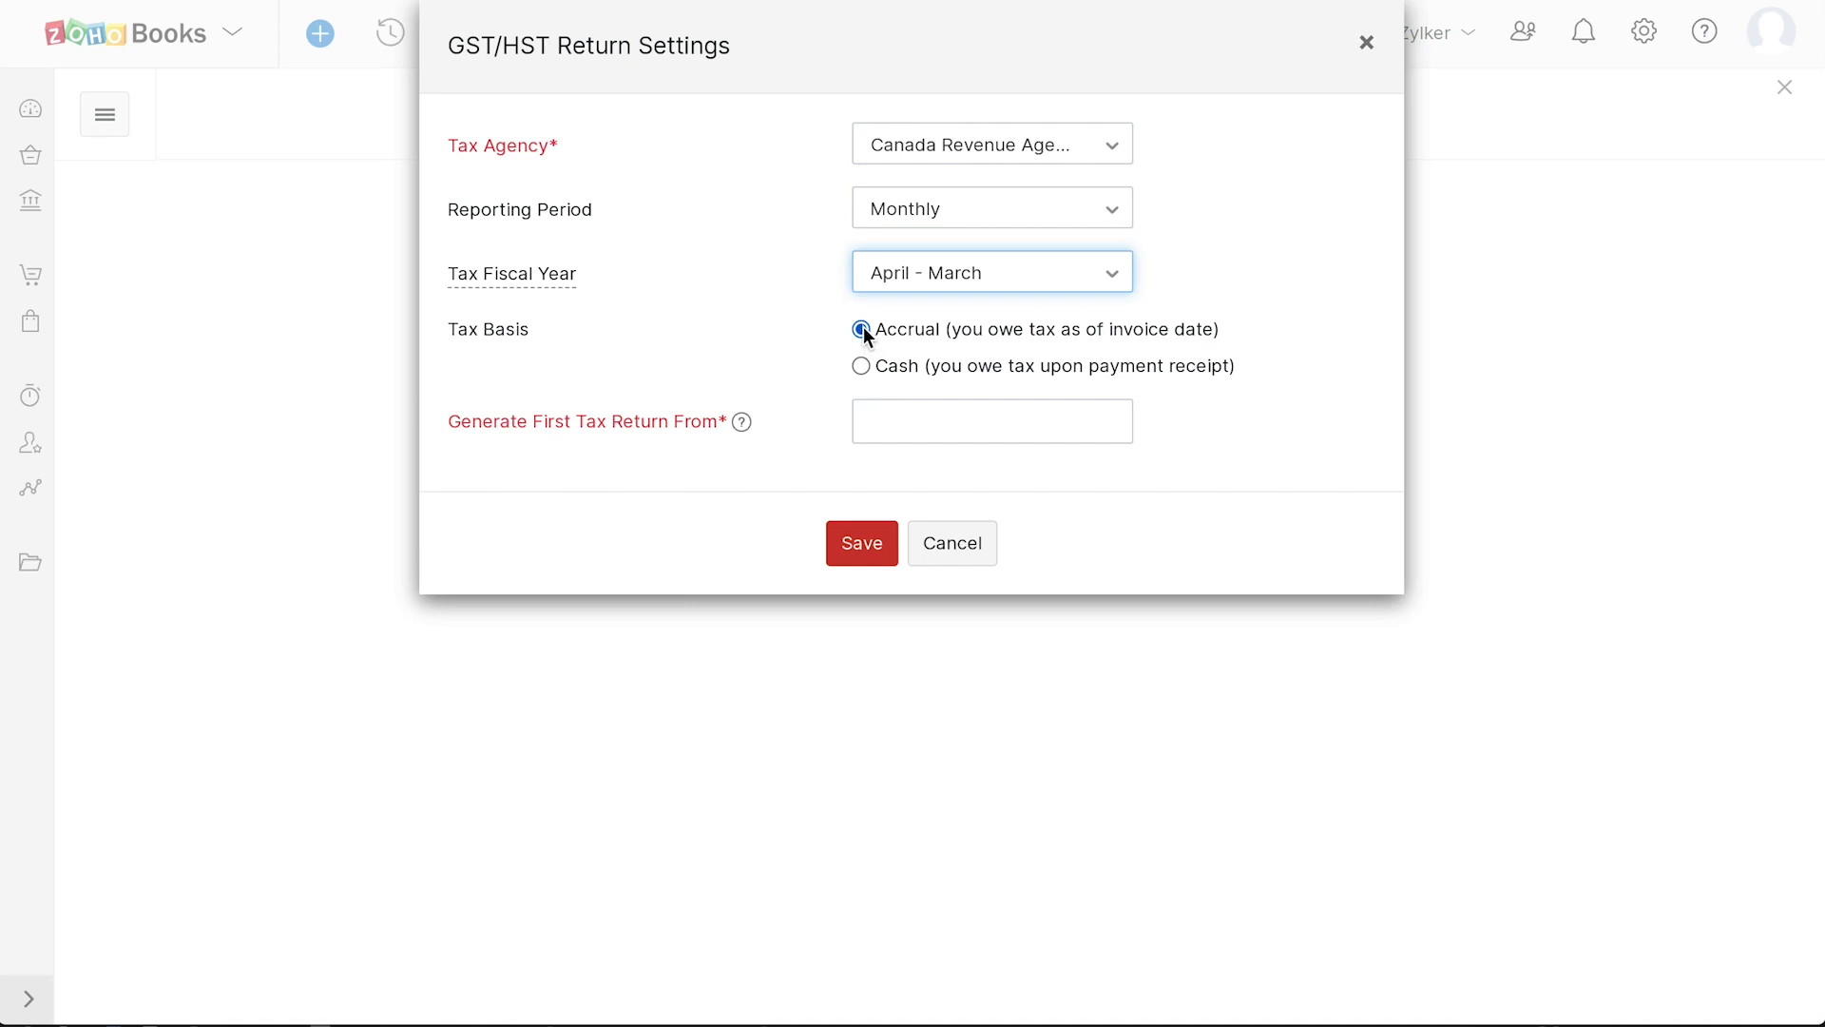
# - Set the first return date to 2022/02/23, save, and generate the first GST/HST return
pyautogui.click(909, 422)
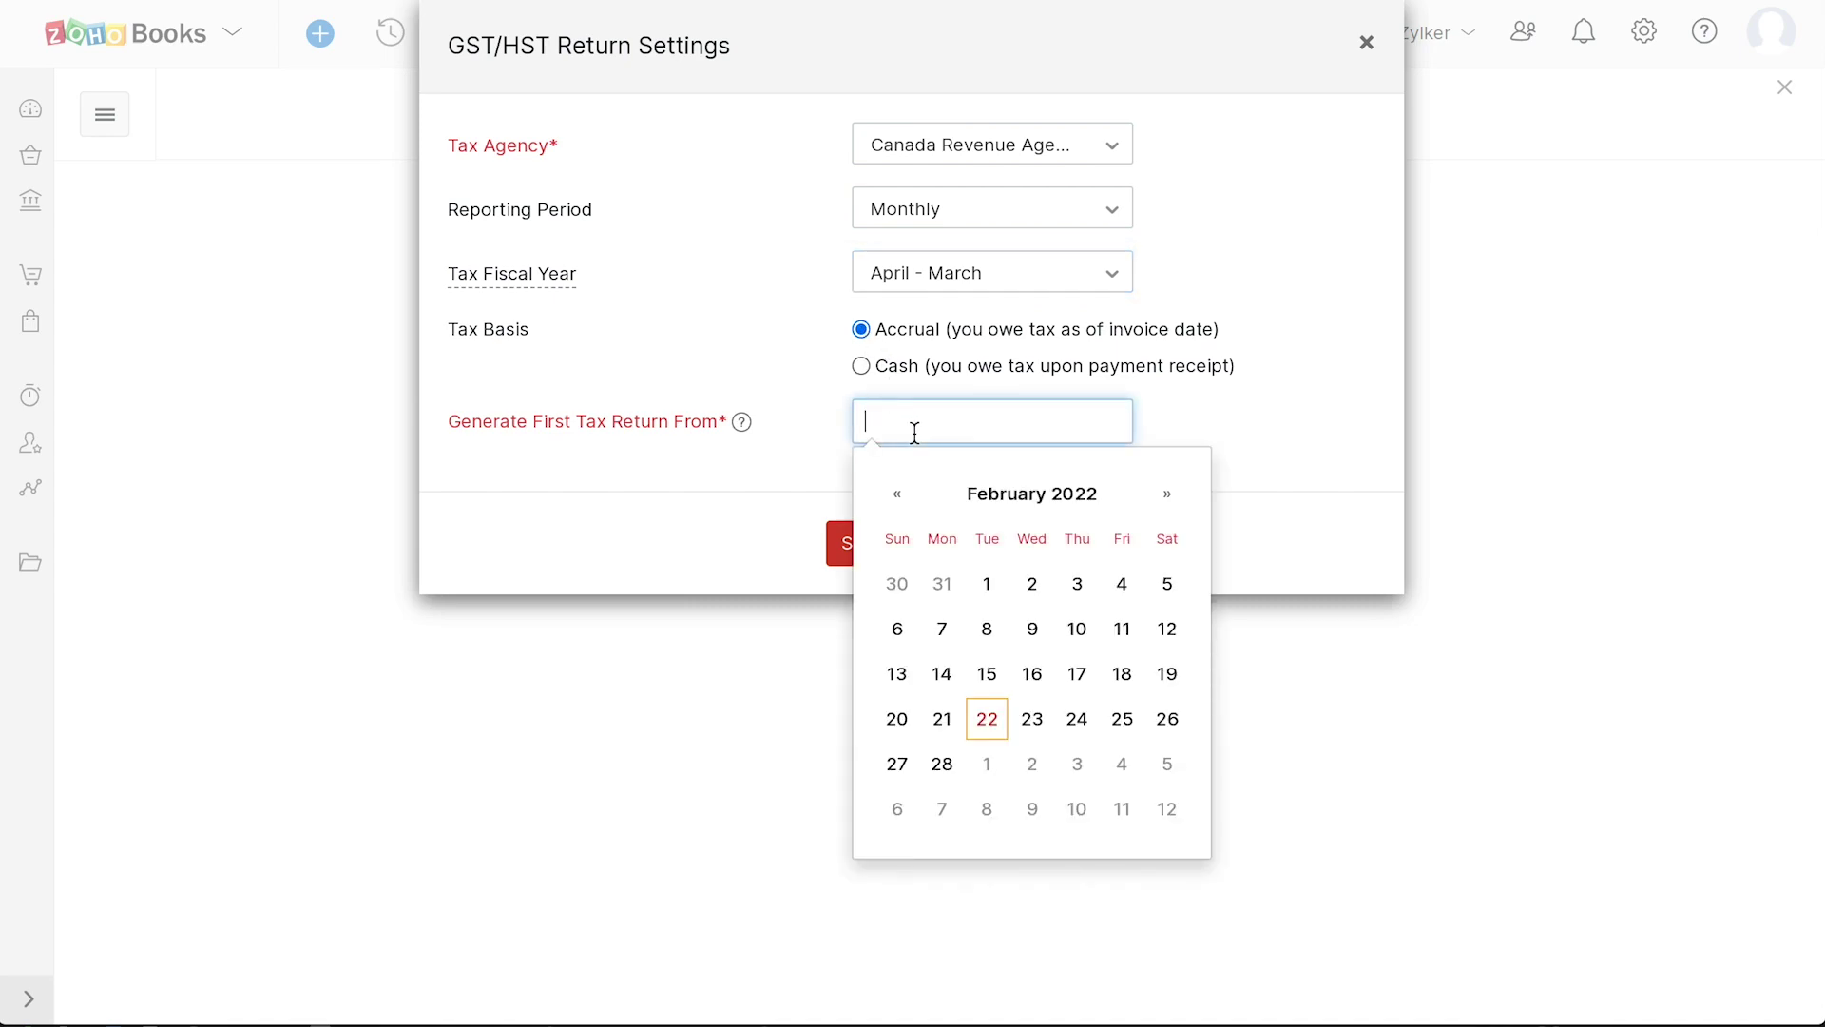
pyautogui.click(1025, 713)
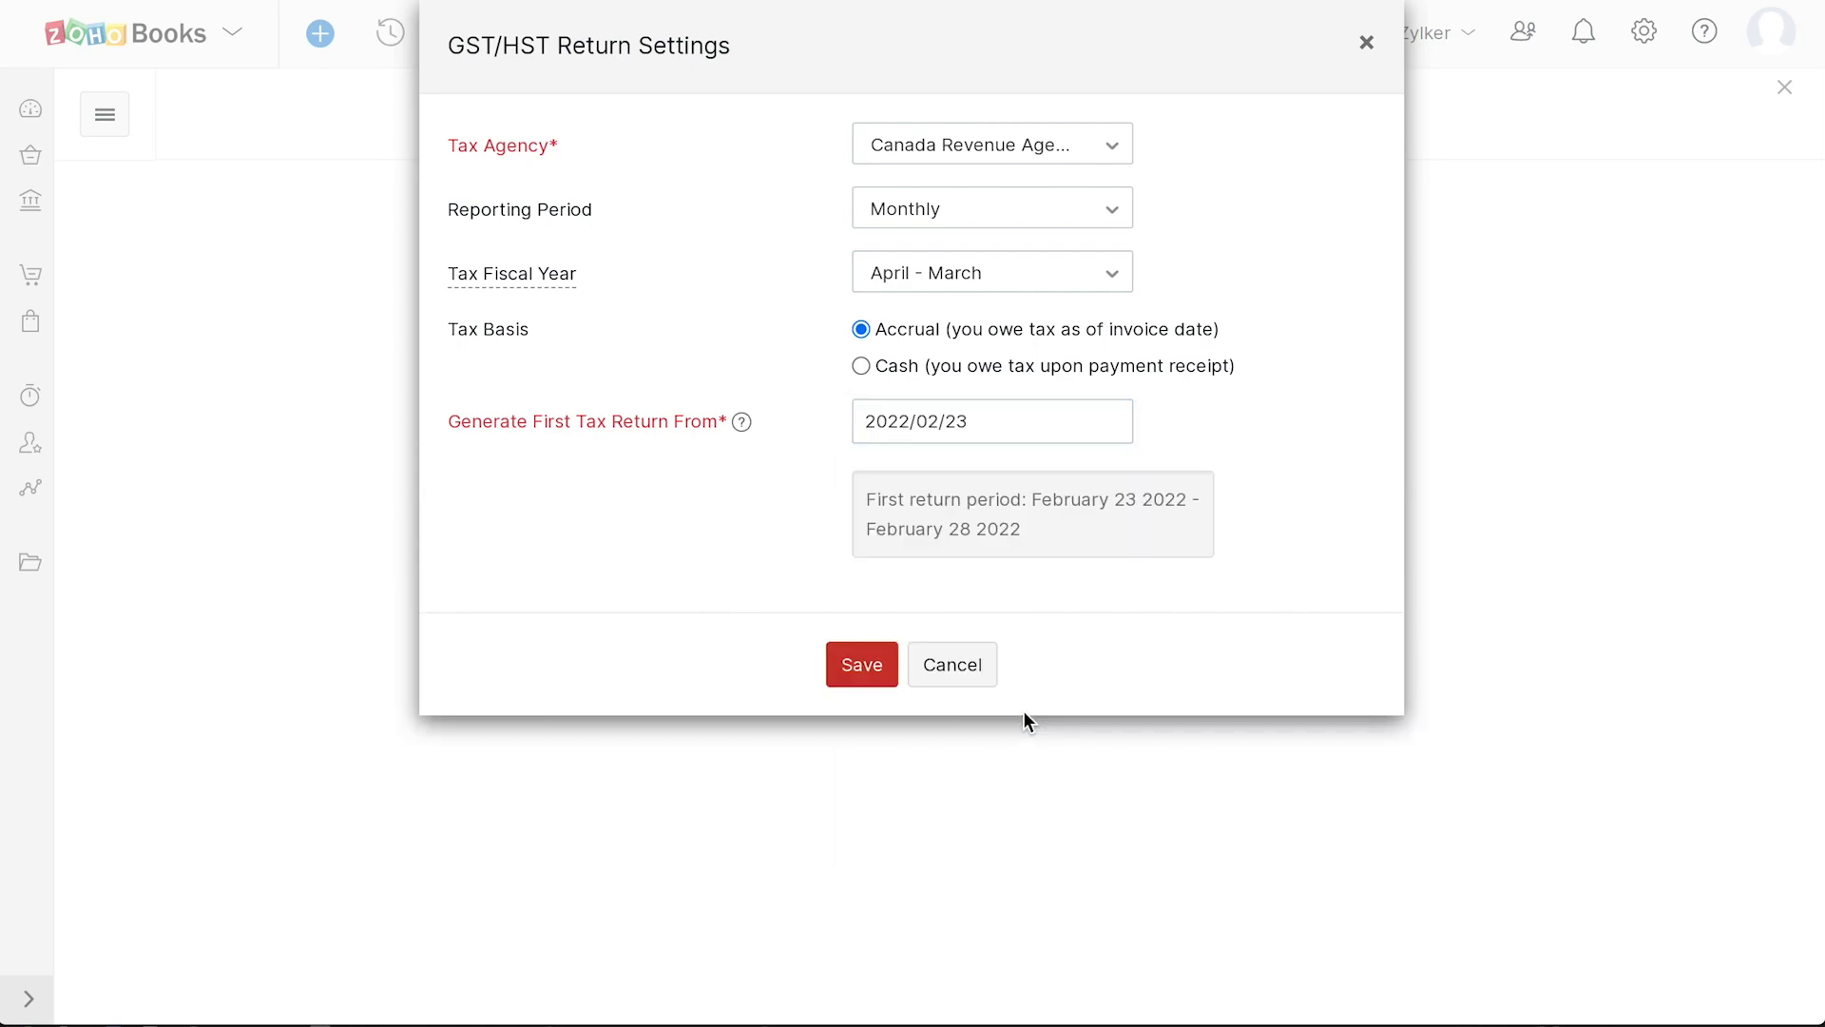
pyautogui.click(877, 675)
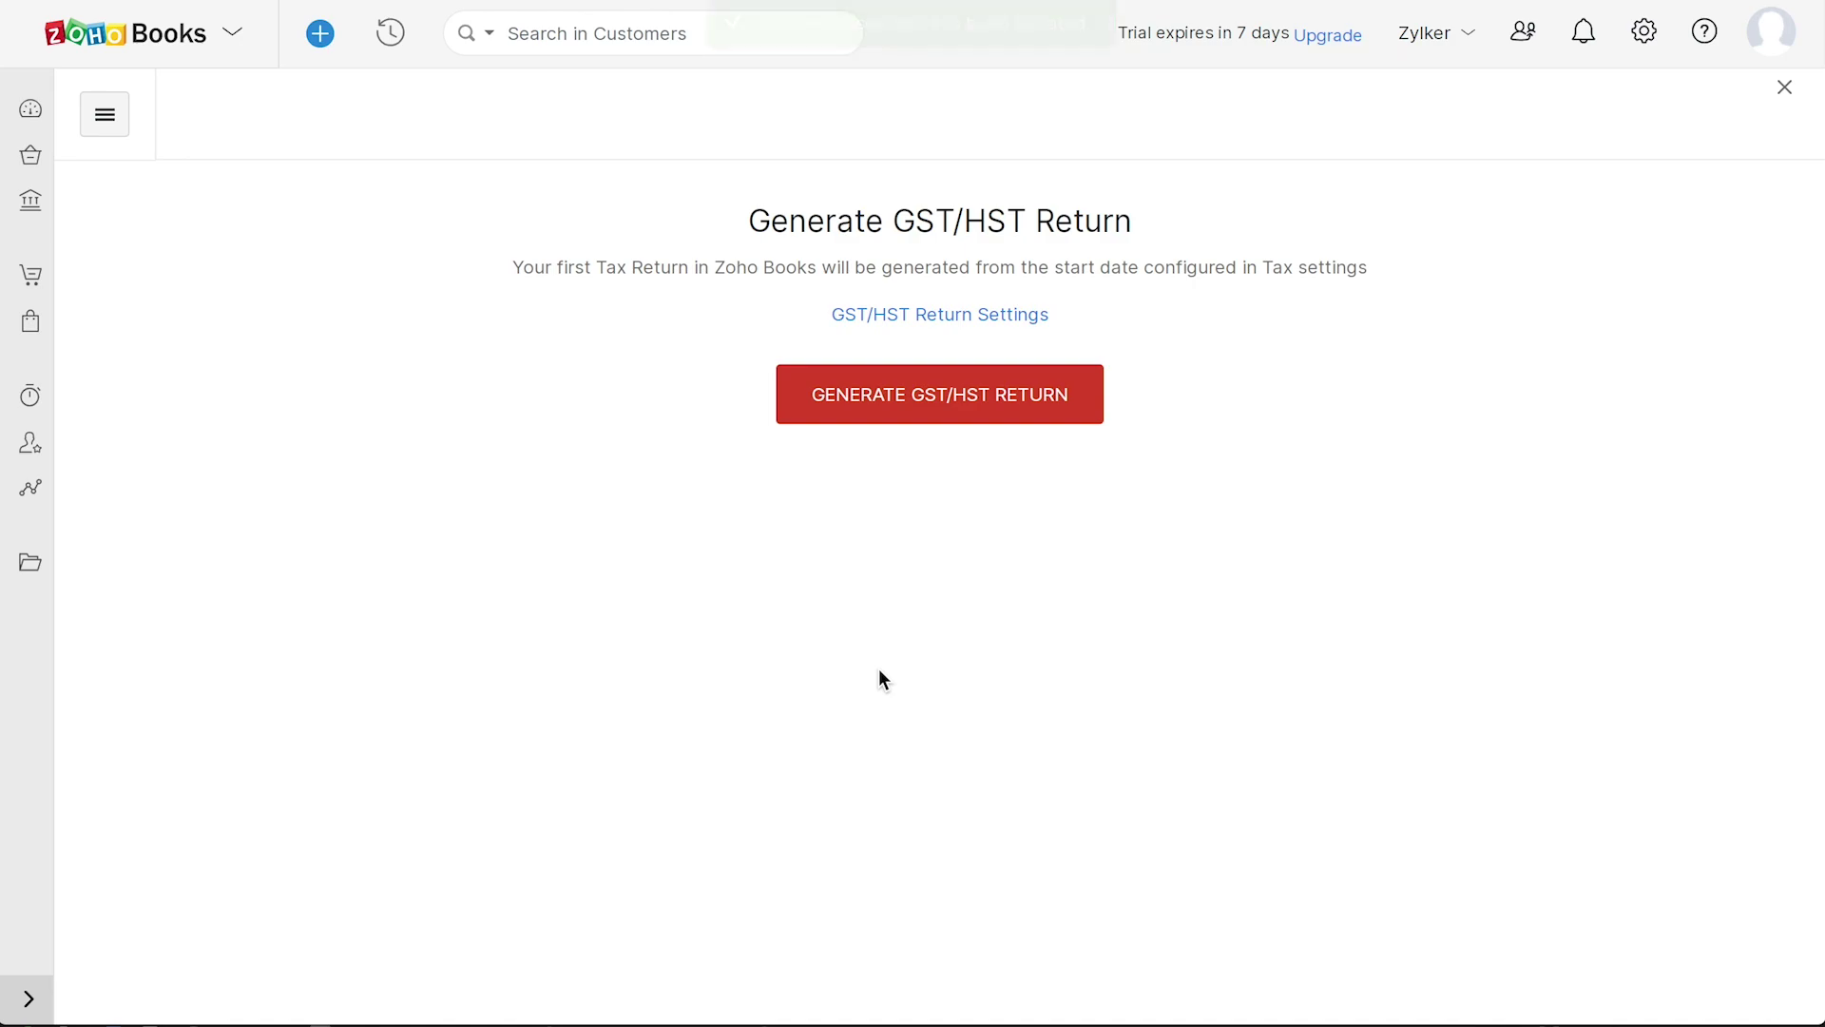
pyautogui.click(928, 430)
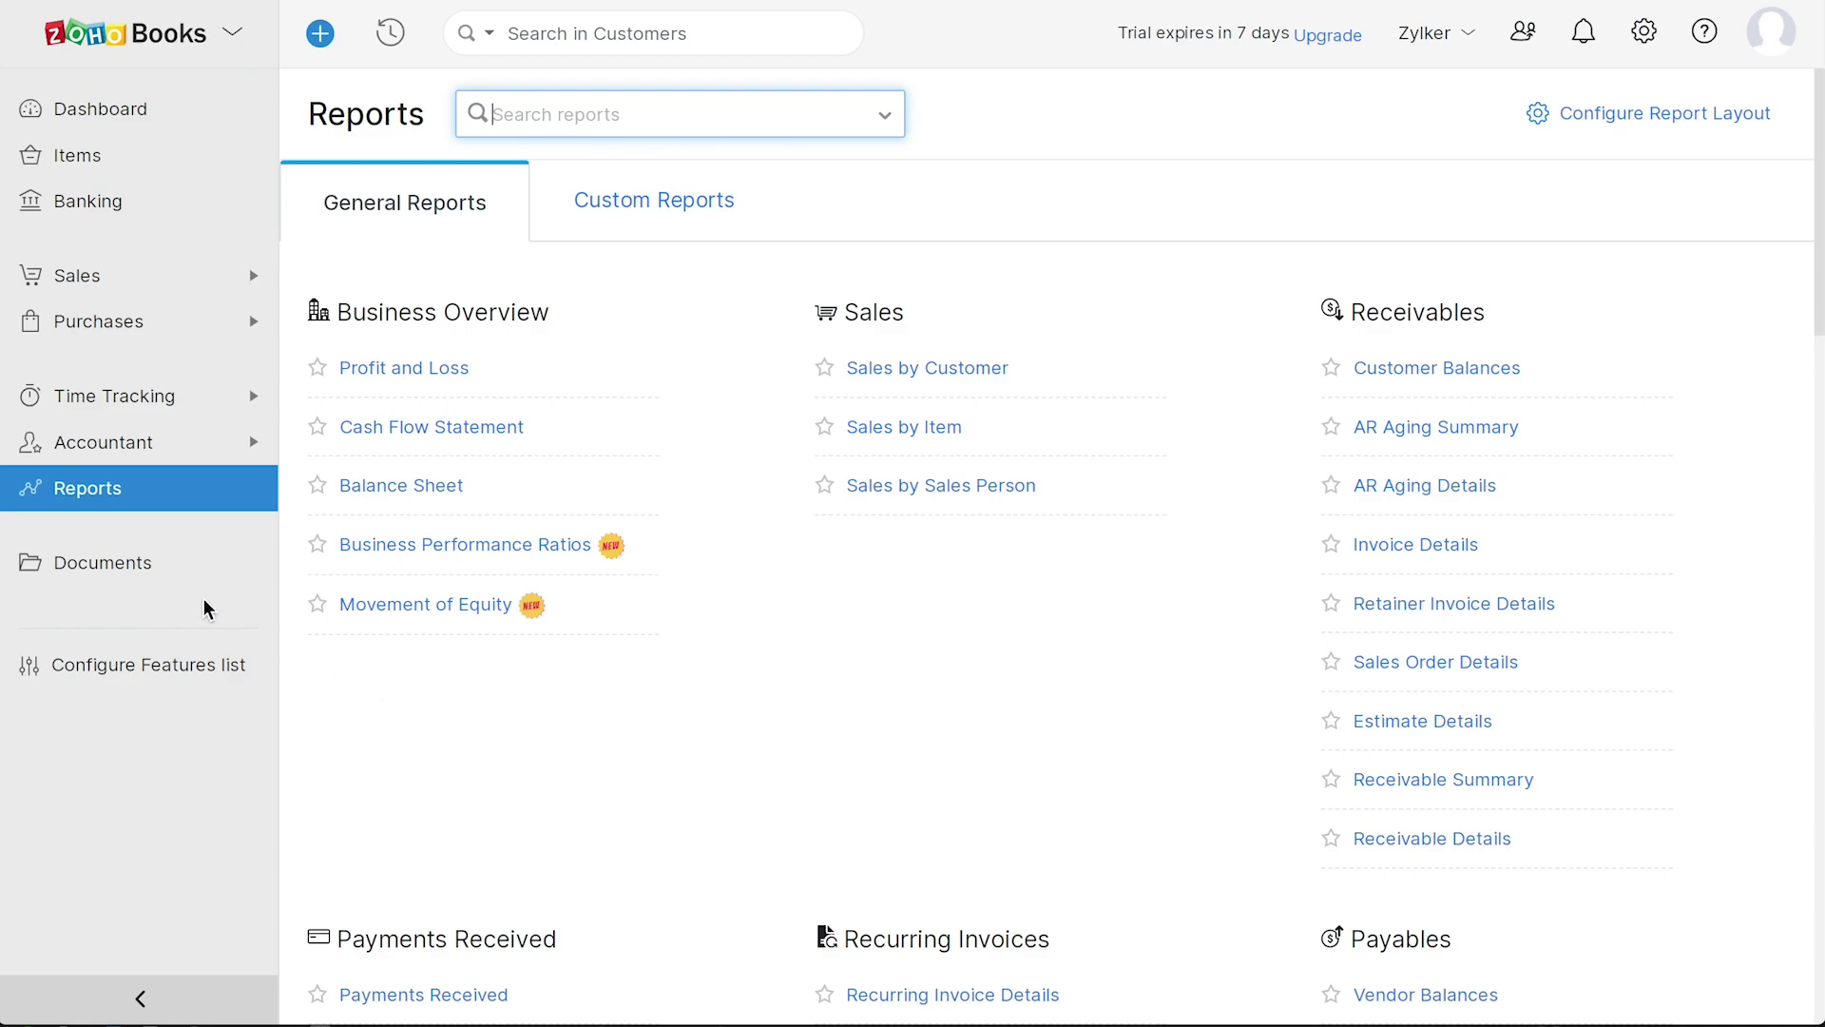
# - Browse the Documents area and its Bank Statements inbox, then go back
pyautogui.click(143, 566)
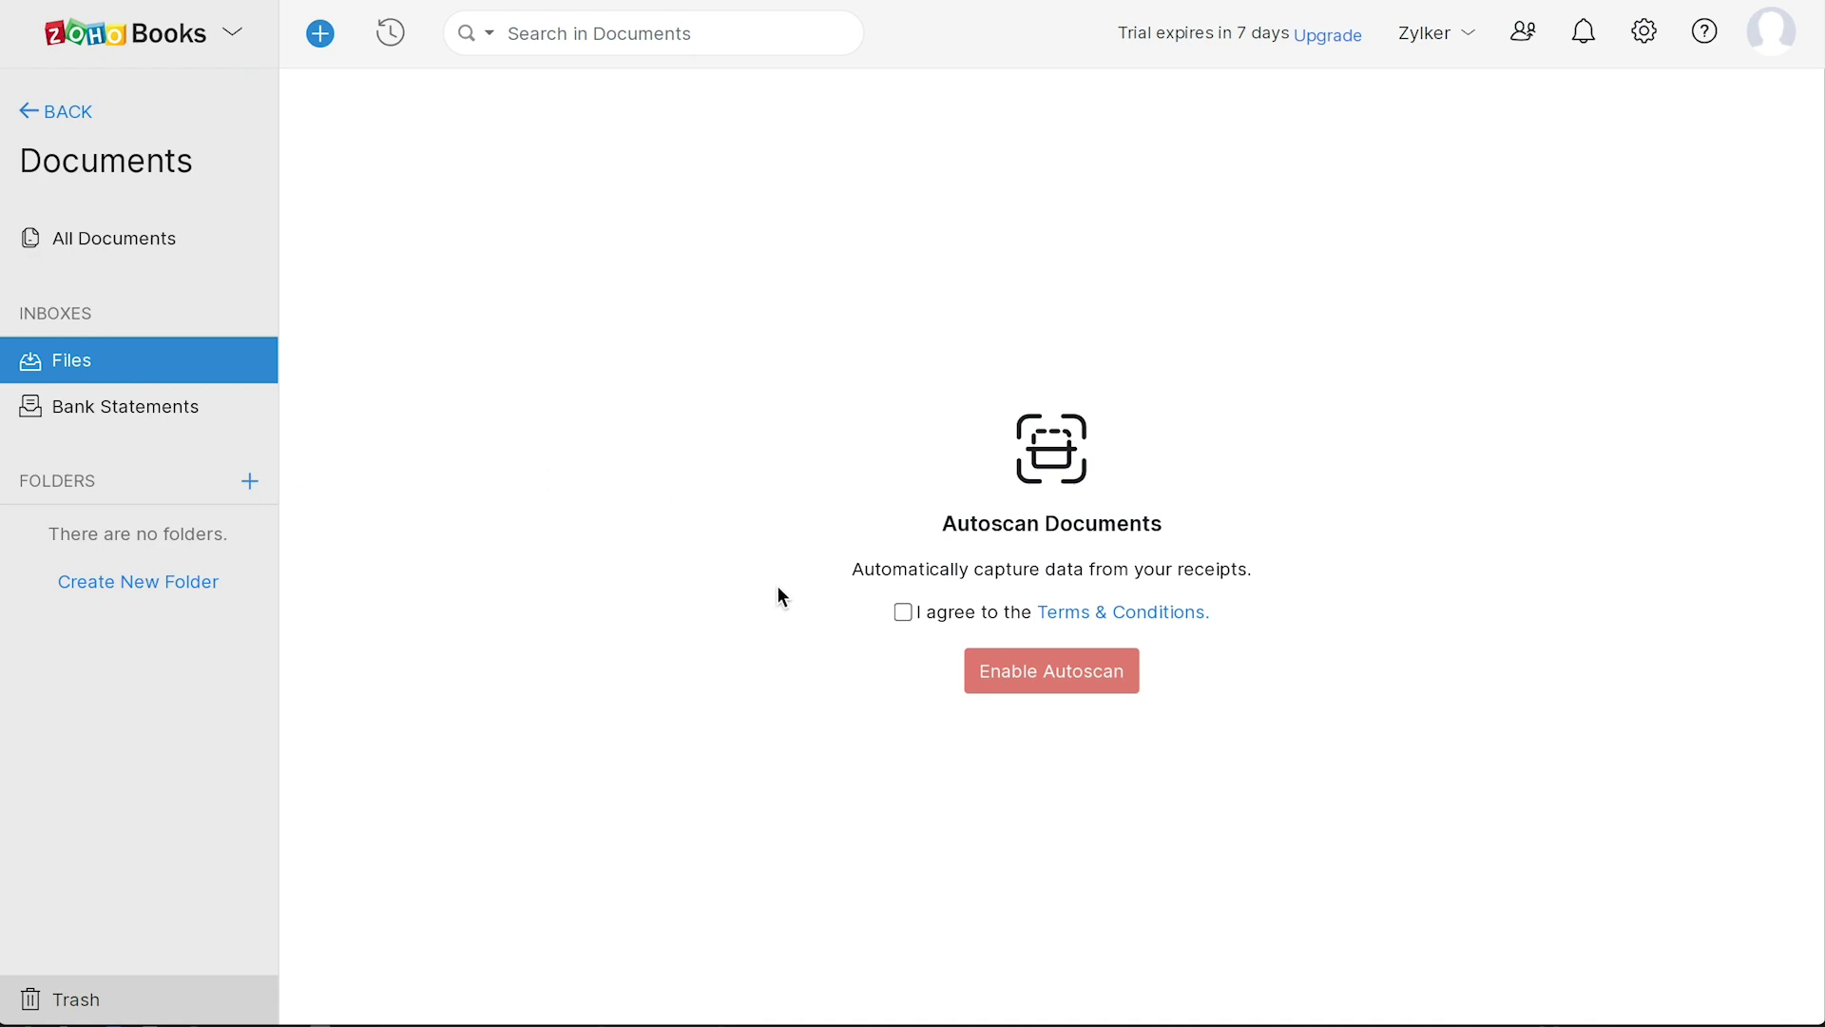
pyautogui.click(134, 411)
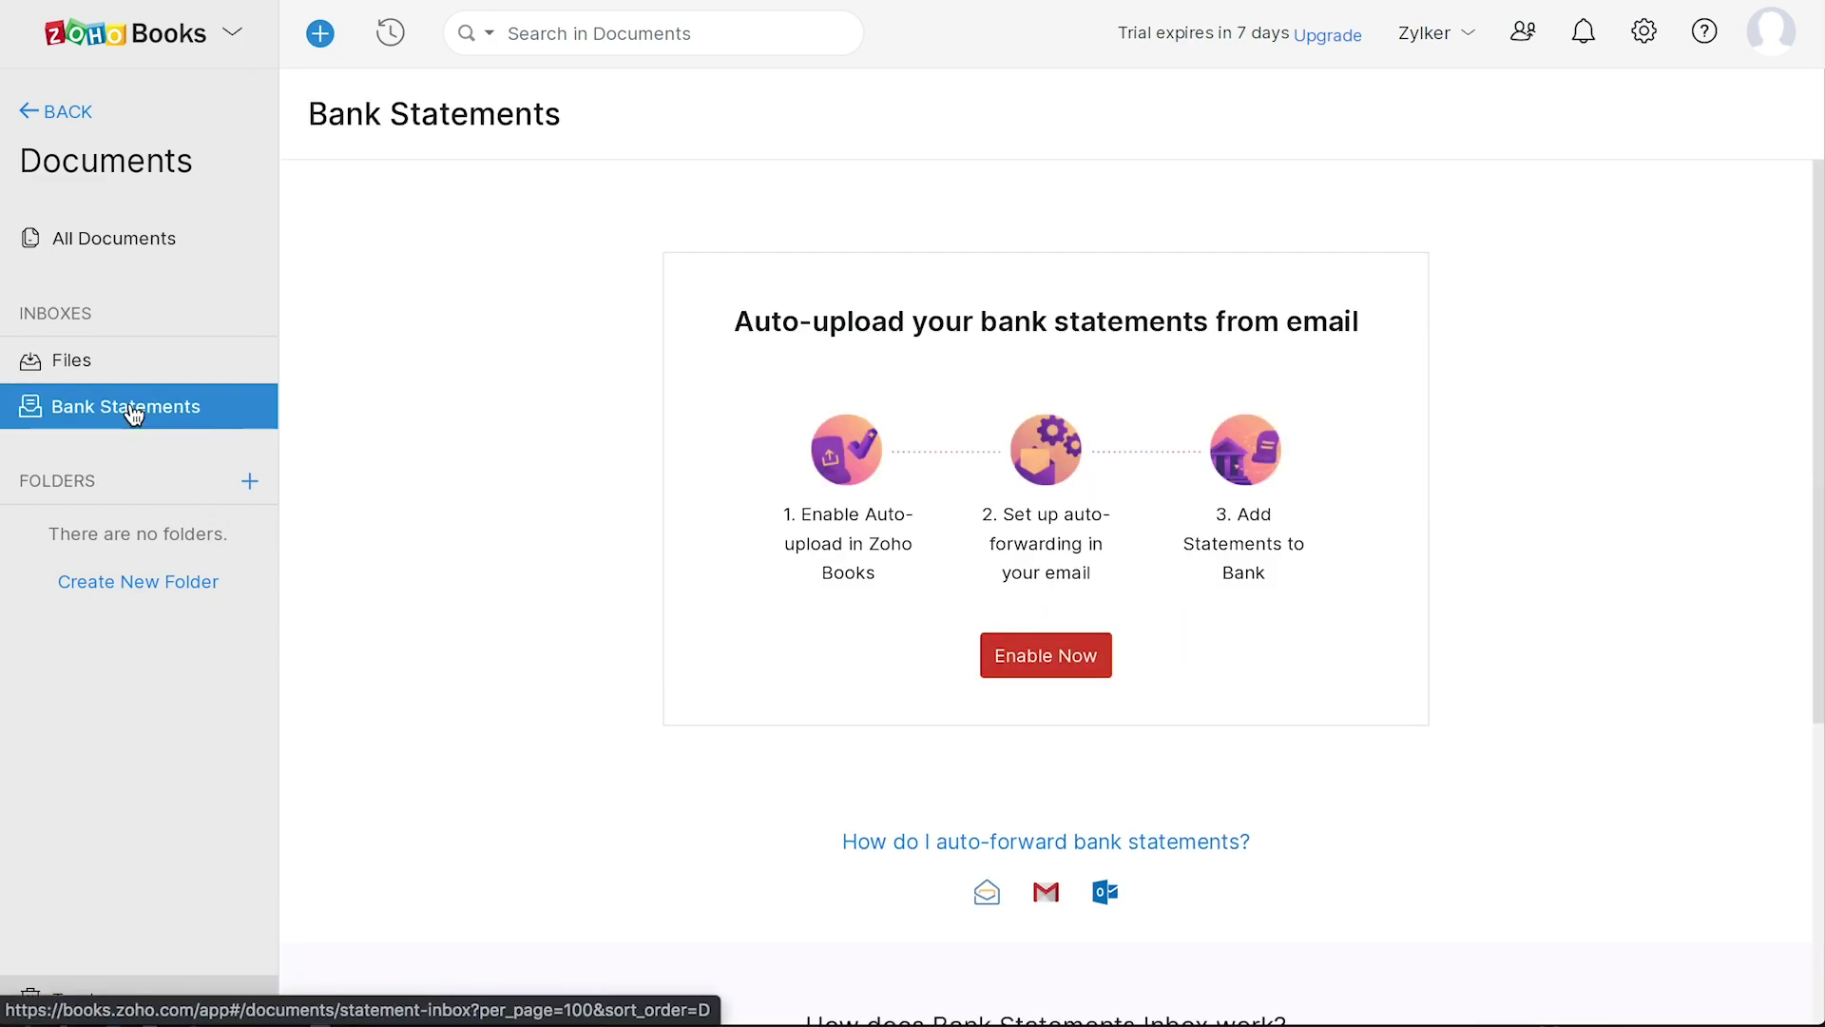
pyautogui.click(69, 116)
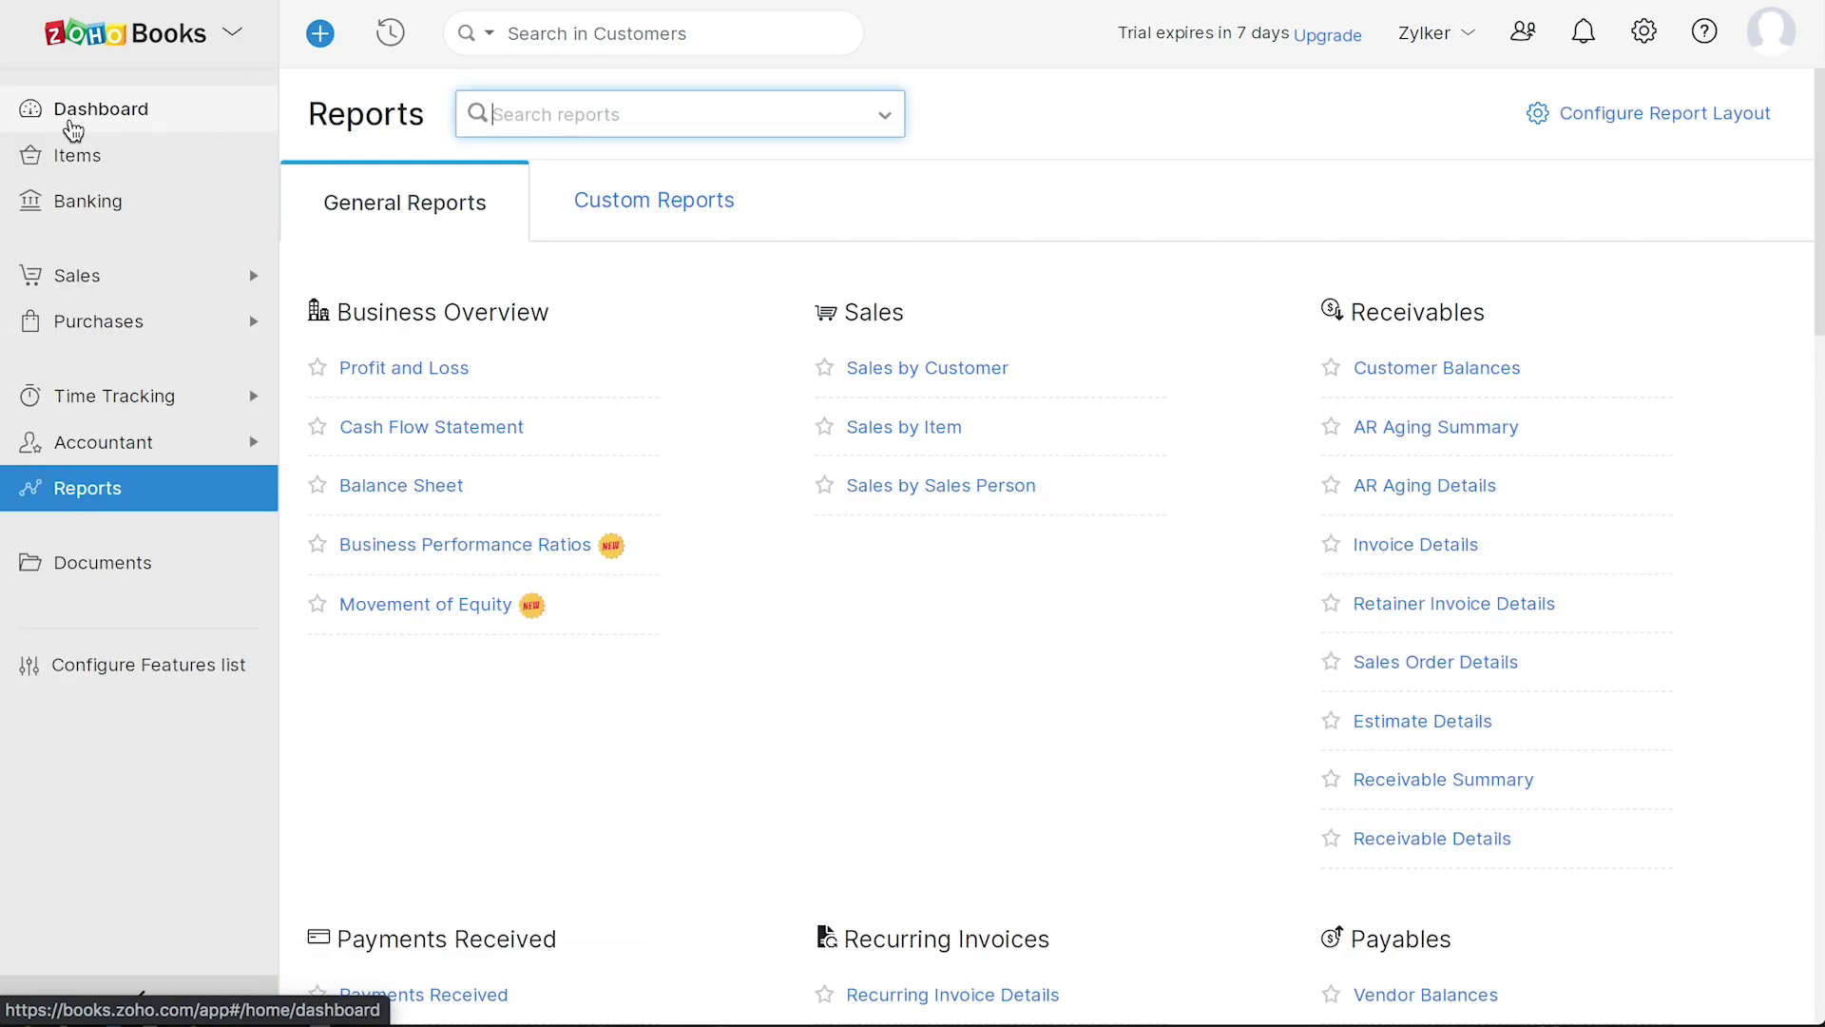
# - Save the Estimates, Retainer Invoices, Timesheet, Sales Orders and Purchase Orders feature choices
pyautogui.click(186, 664)
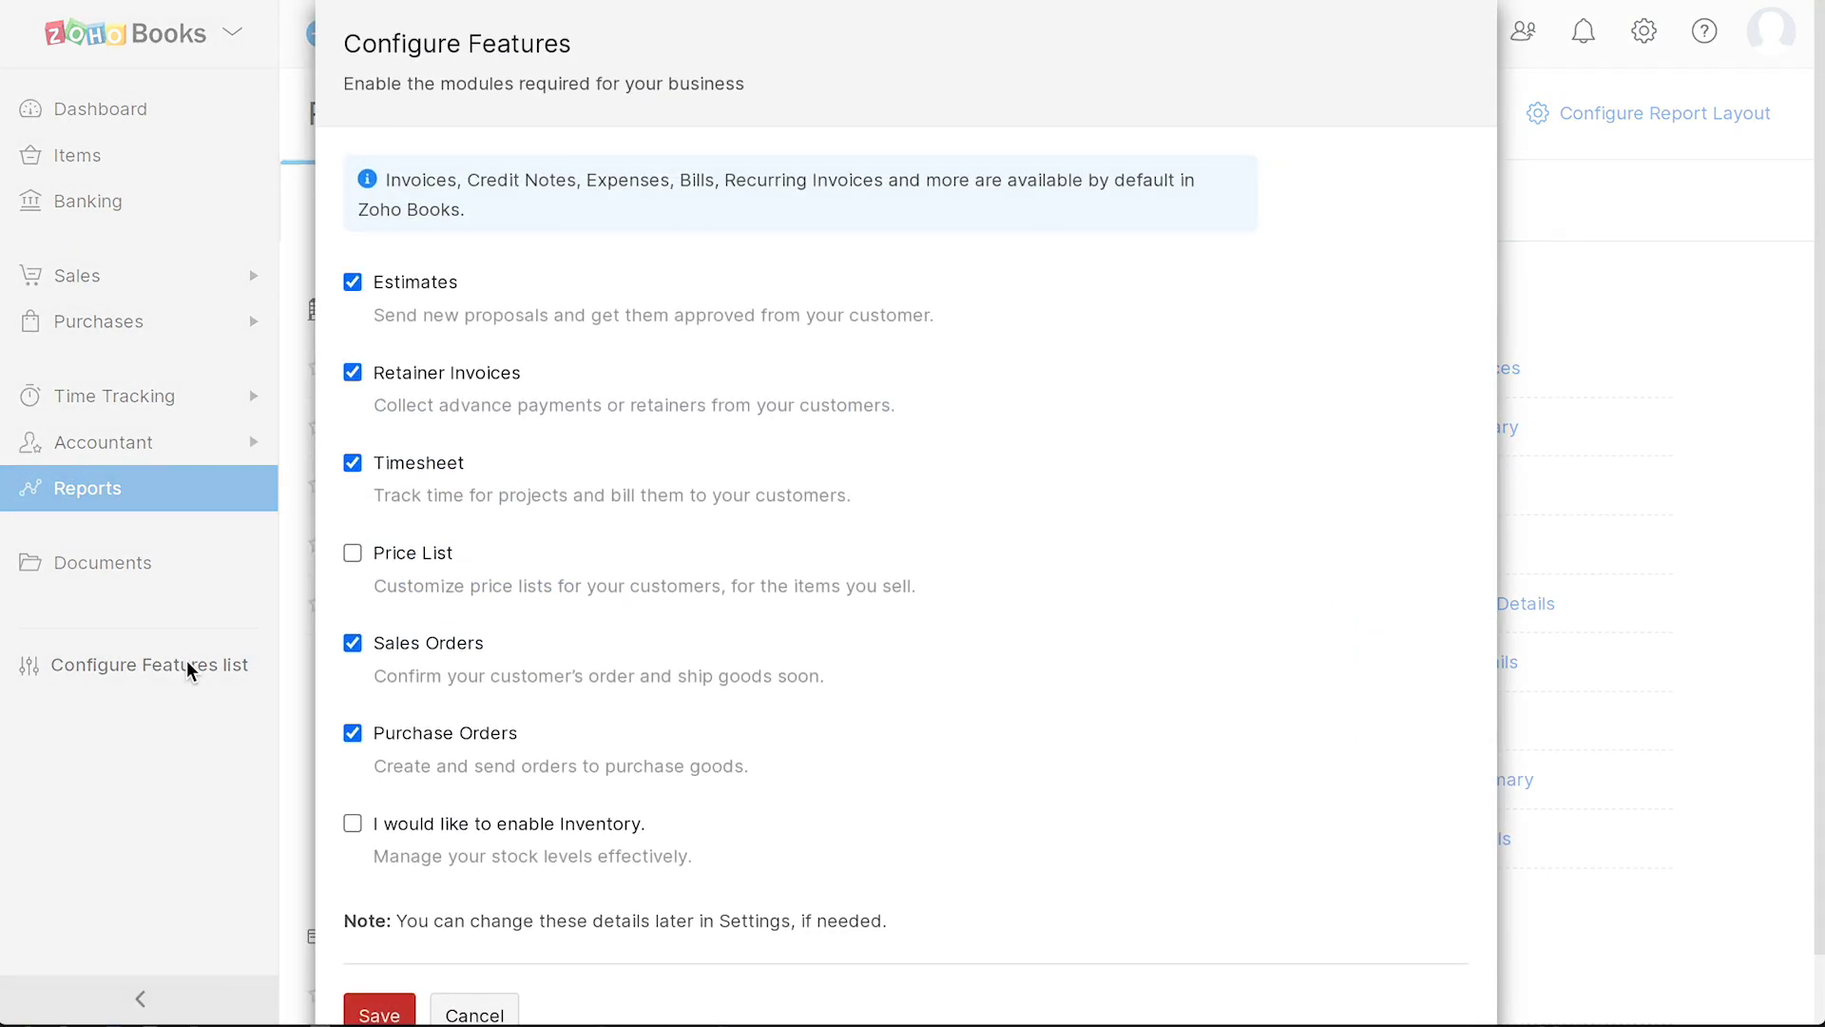
pyautogui.scroll(-1, 921, 736)
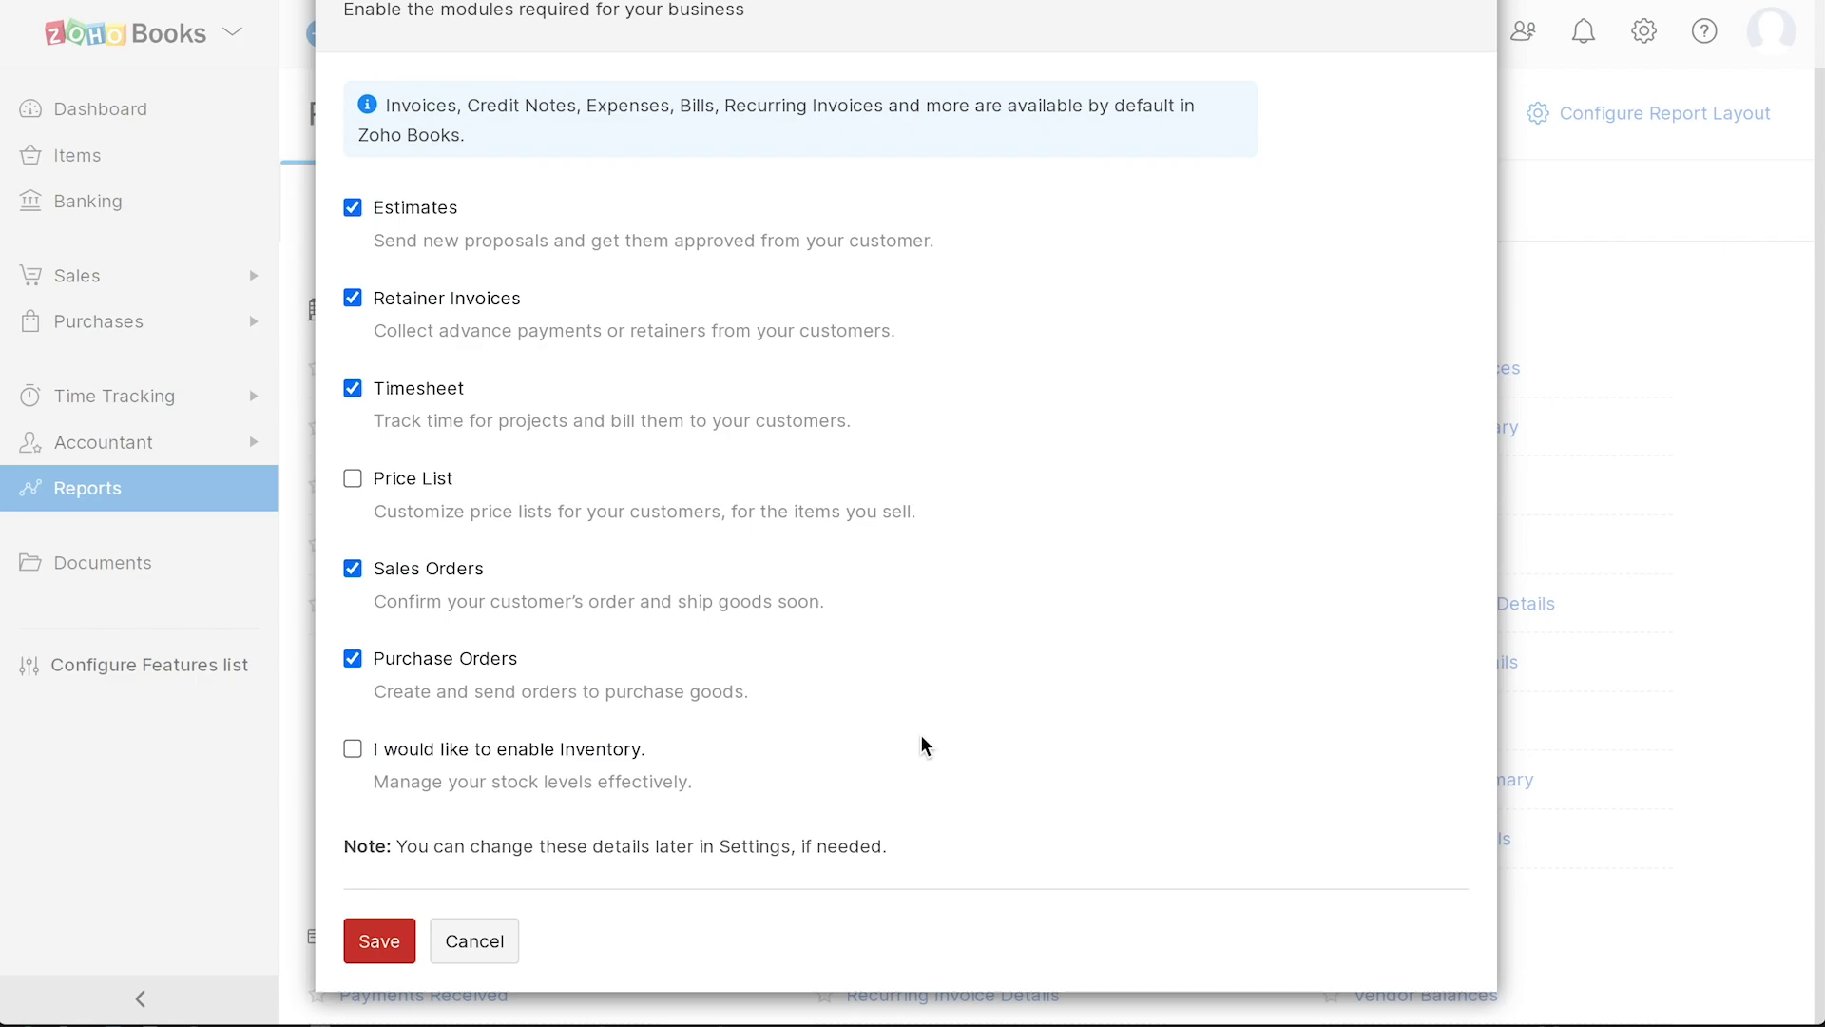
pyautogui.click(384, 943)
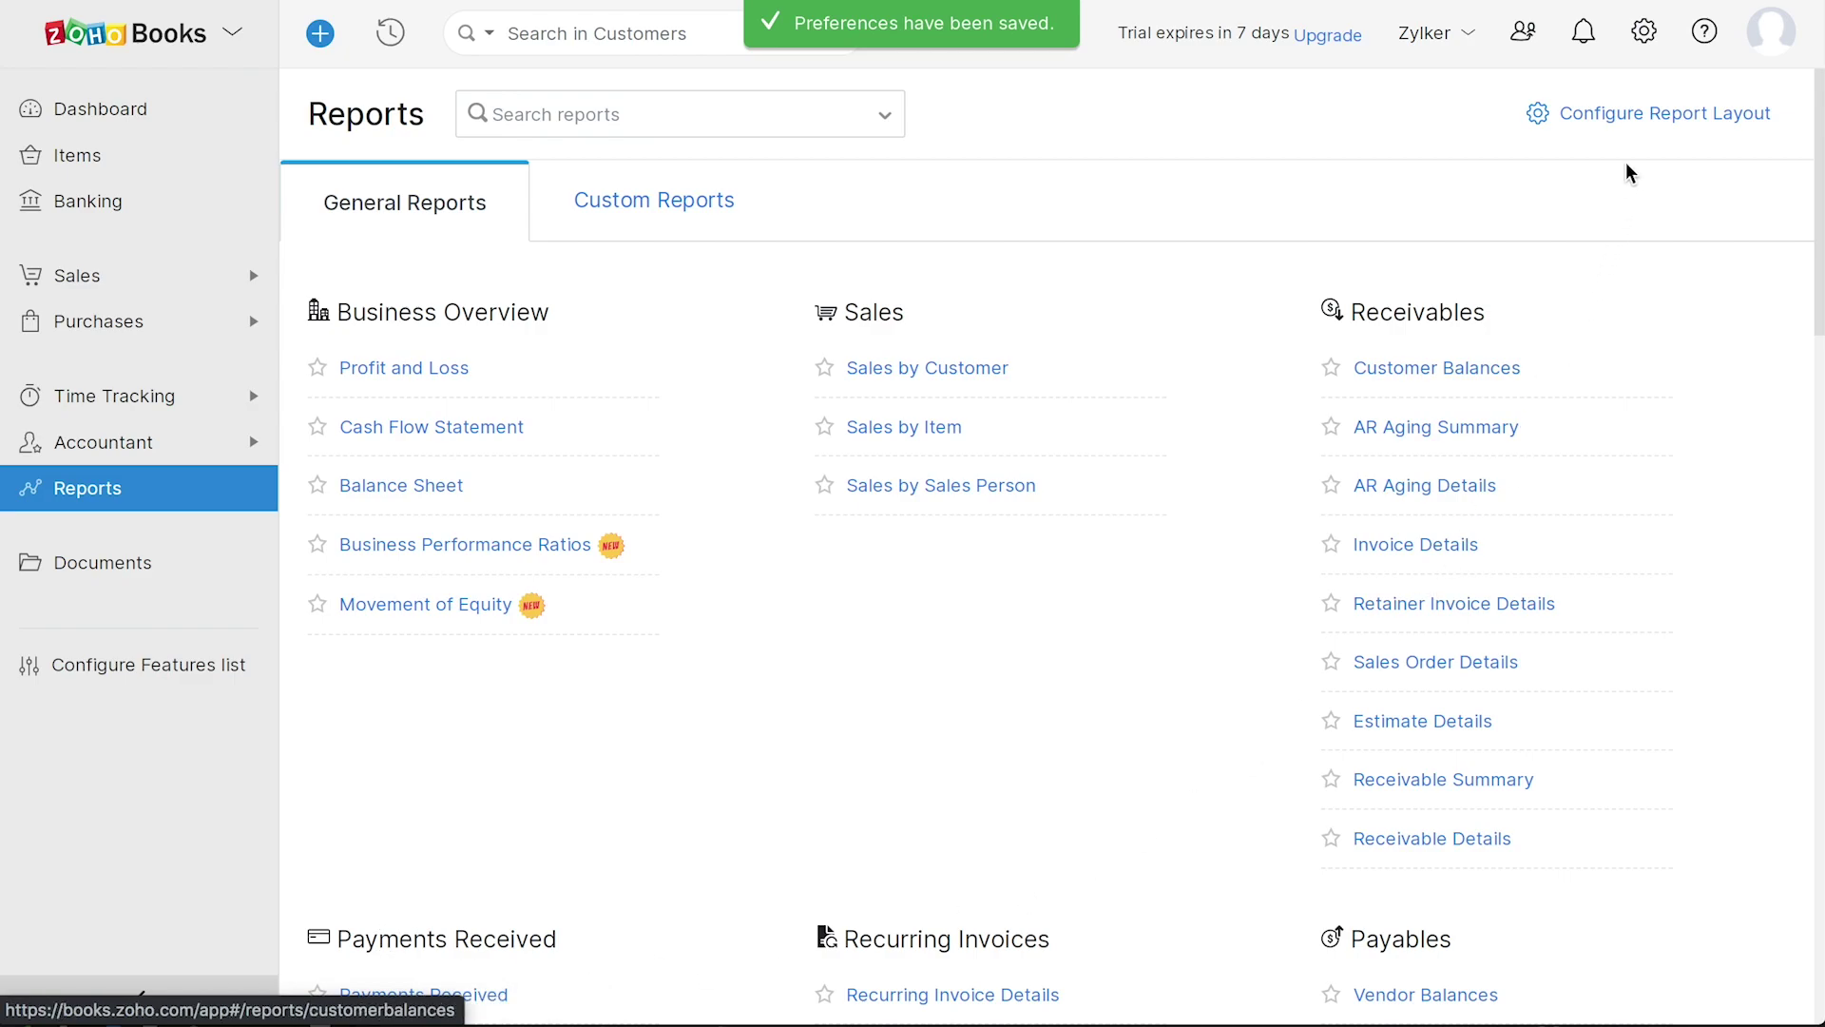
pyautogui.click(1643, 49)
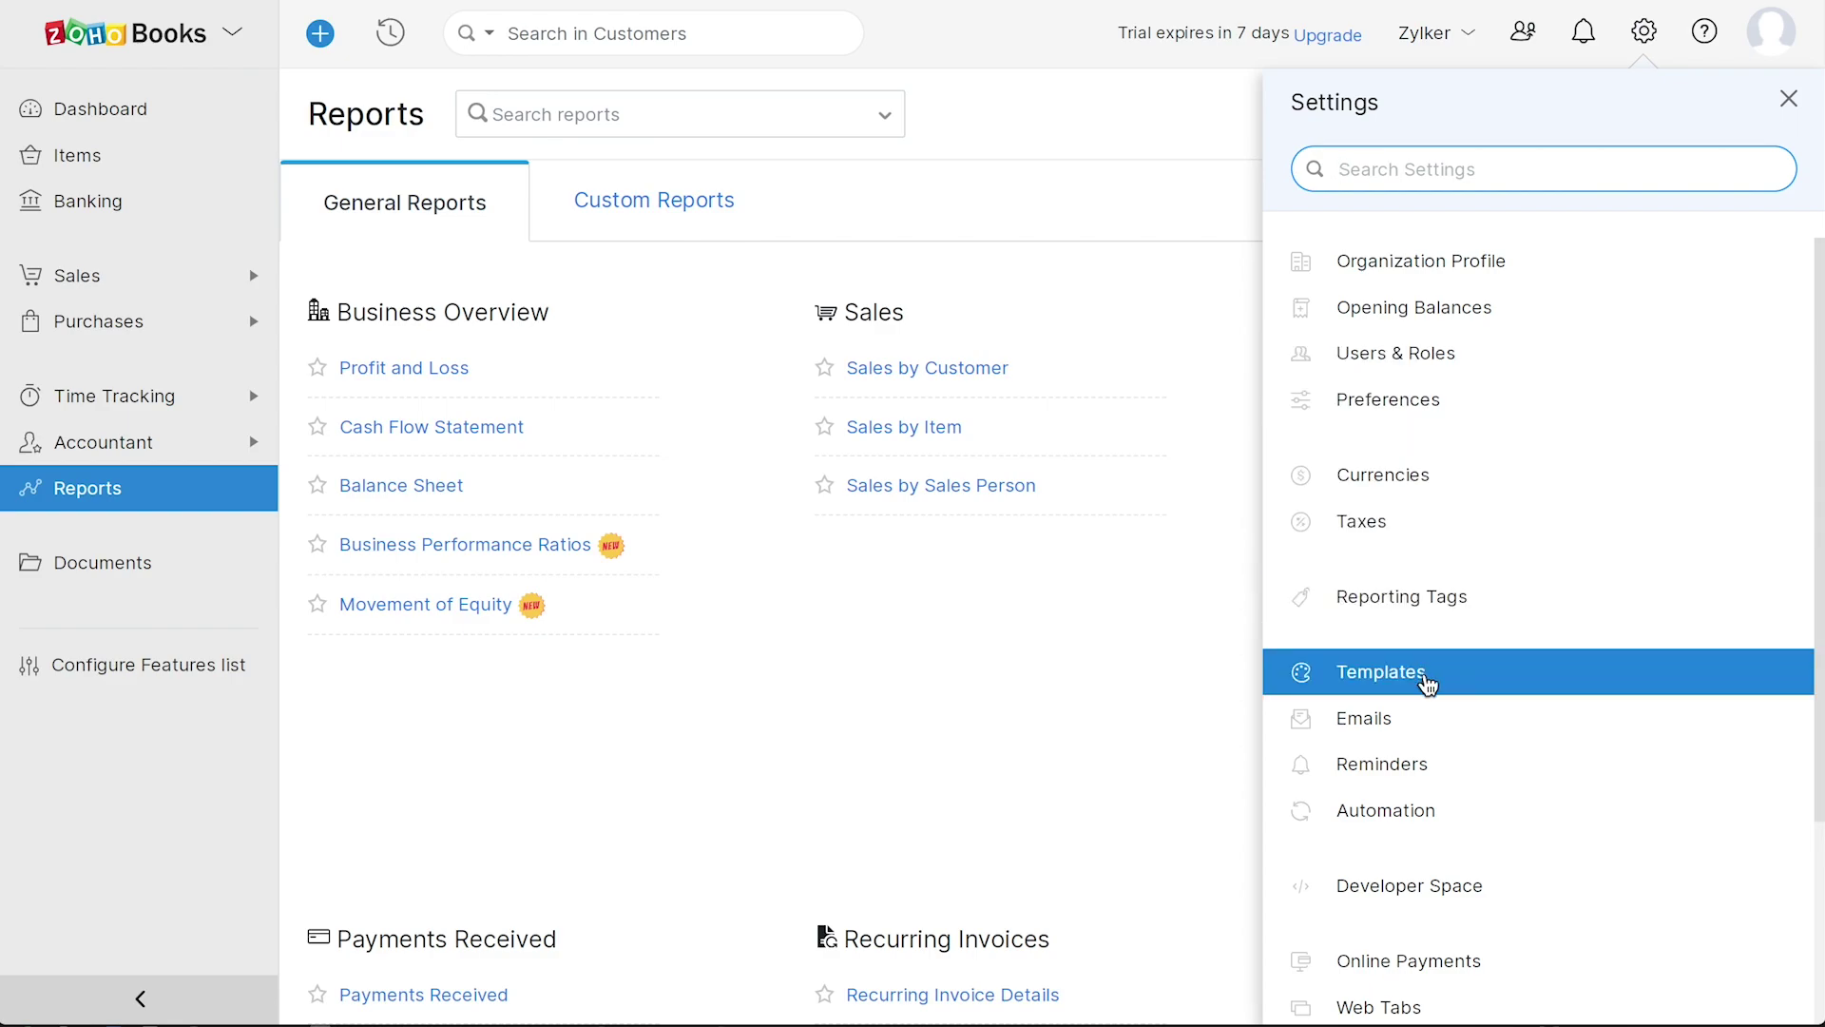
# - Scroll through the Settings list and close it to return to the Dashboard
pyautogui.scroll(-3, 1427, 683)
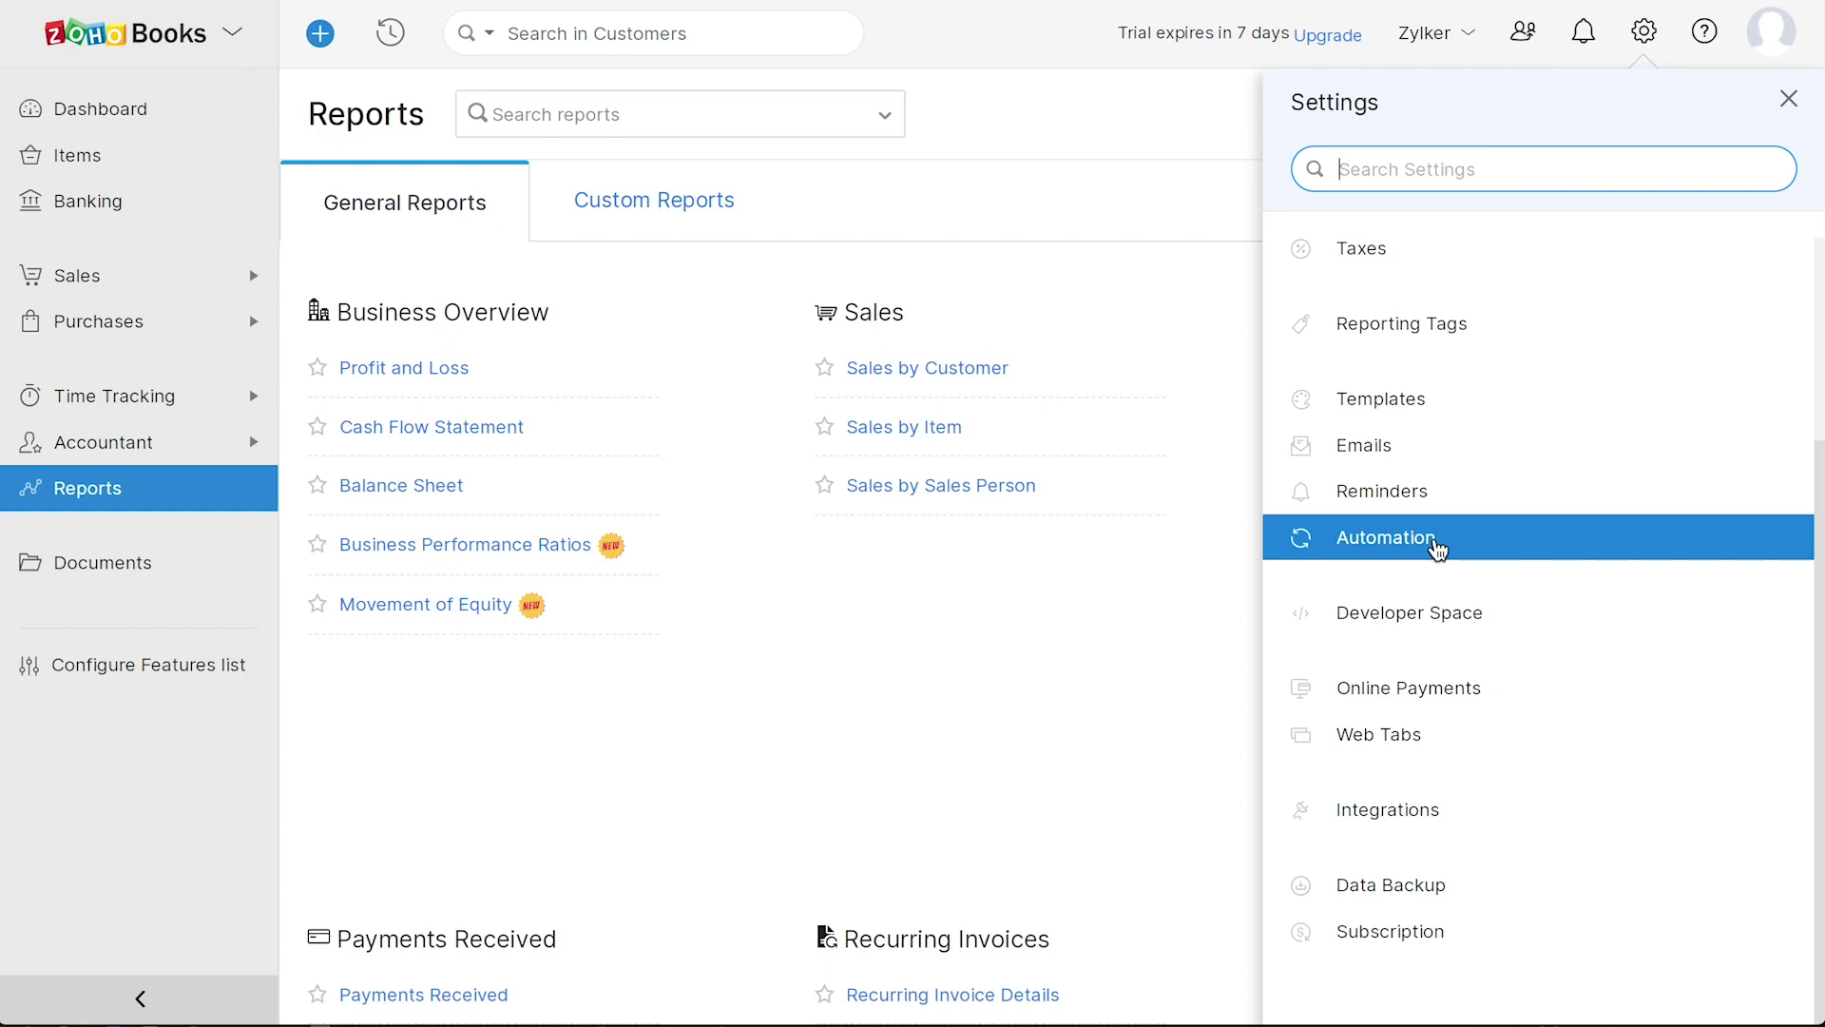
pyautogui.click(1067, 646)
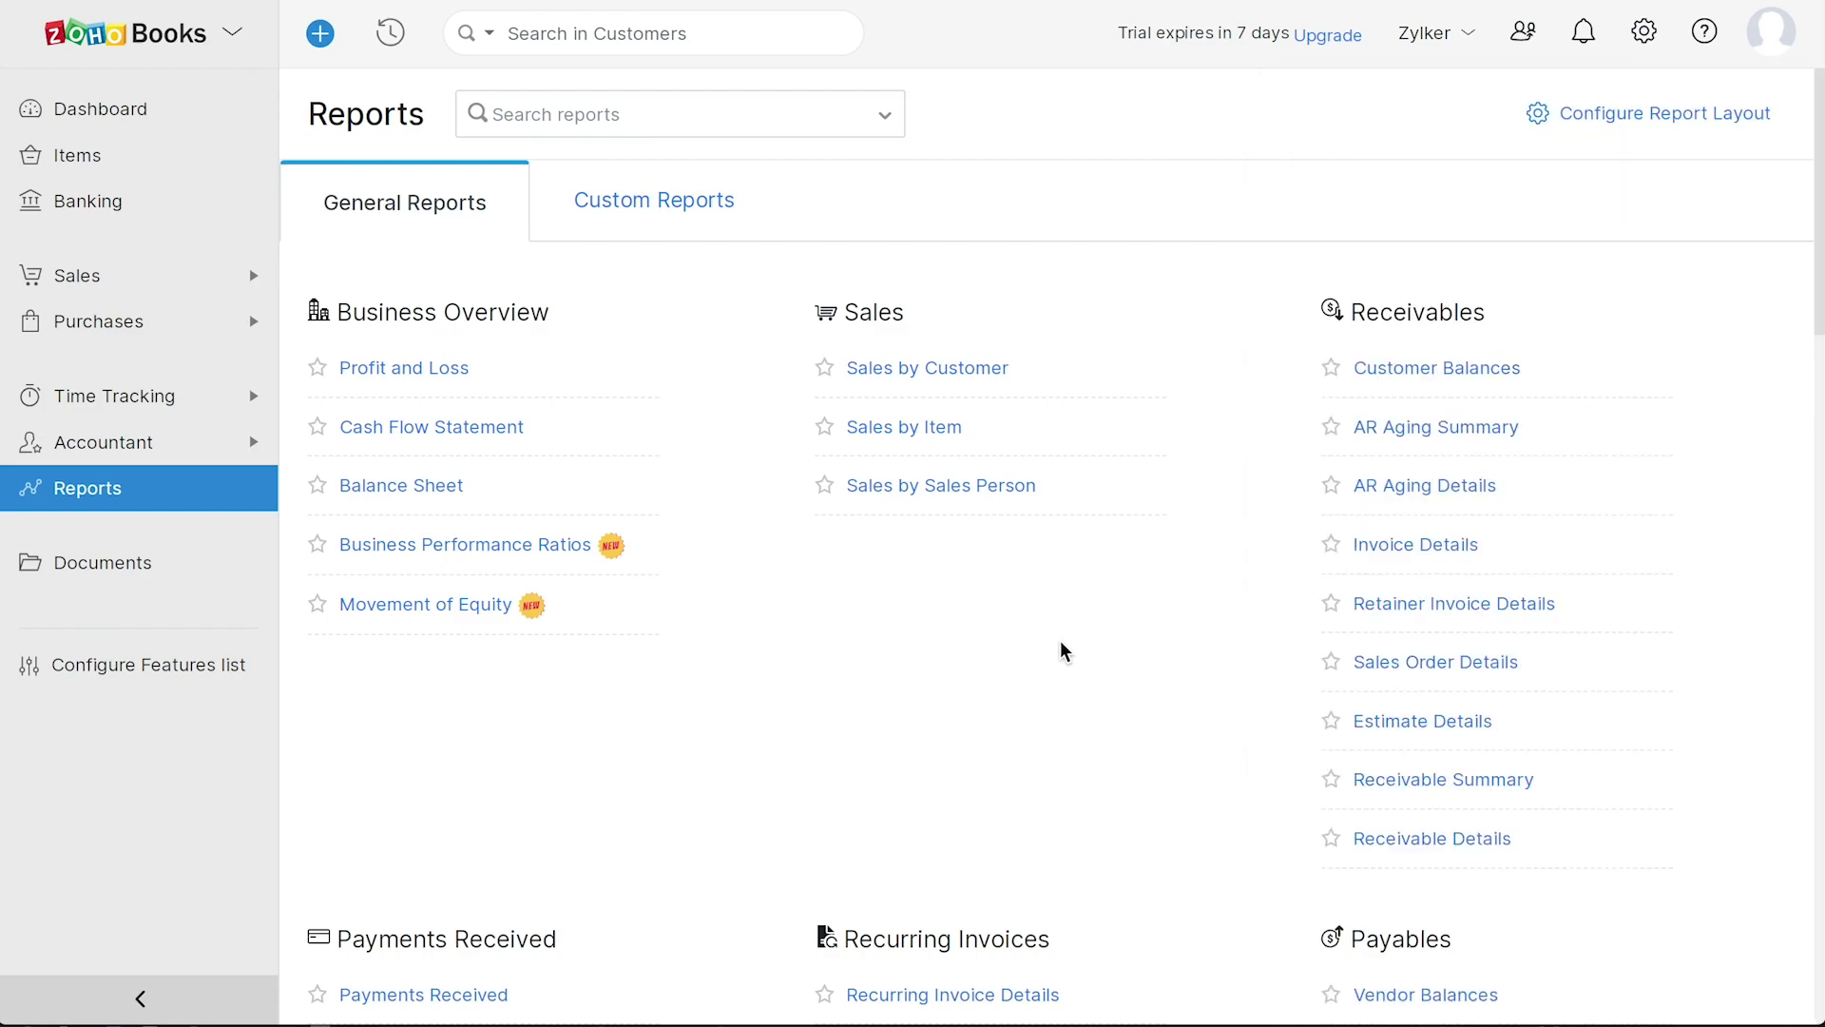
# - Open Zylker's Organization Profile and scroll through its address, fiscal year, language and time zone
pyautogui.click(114, 112)
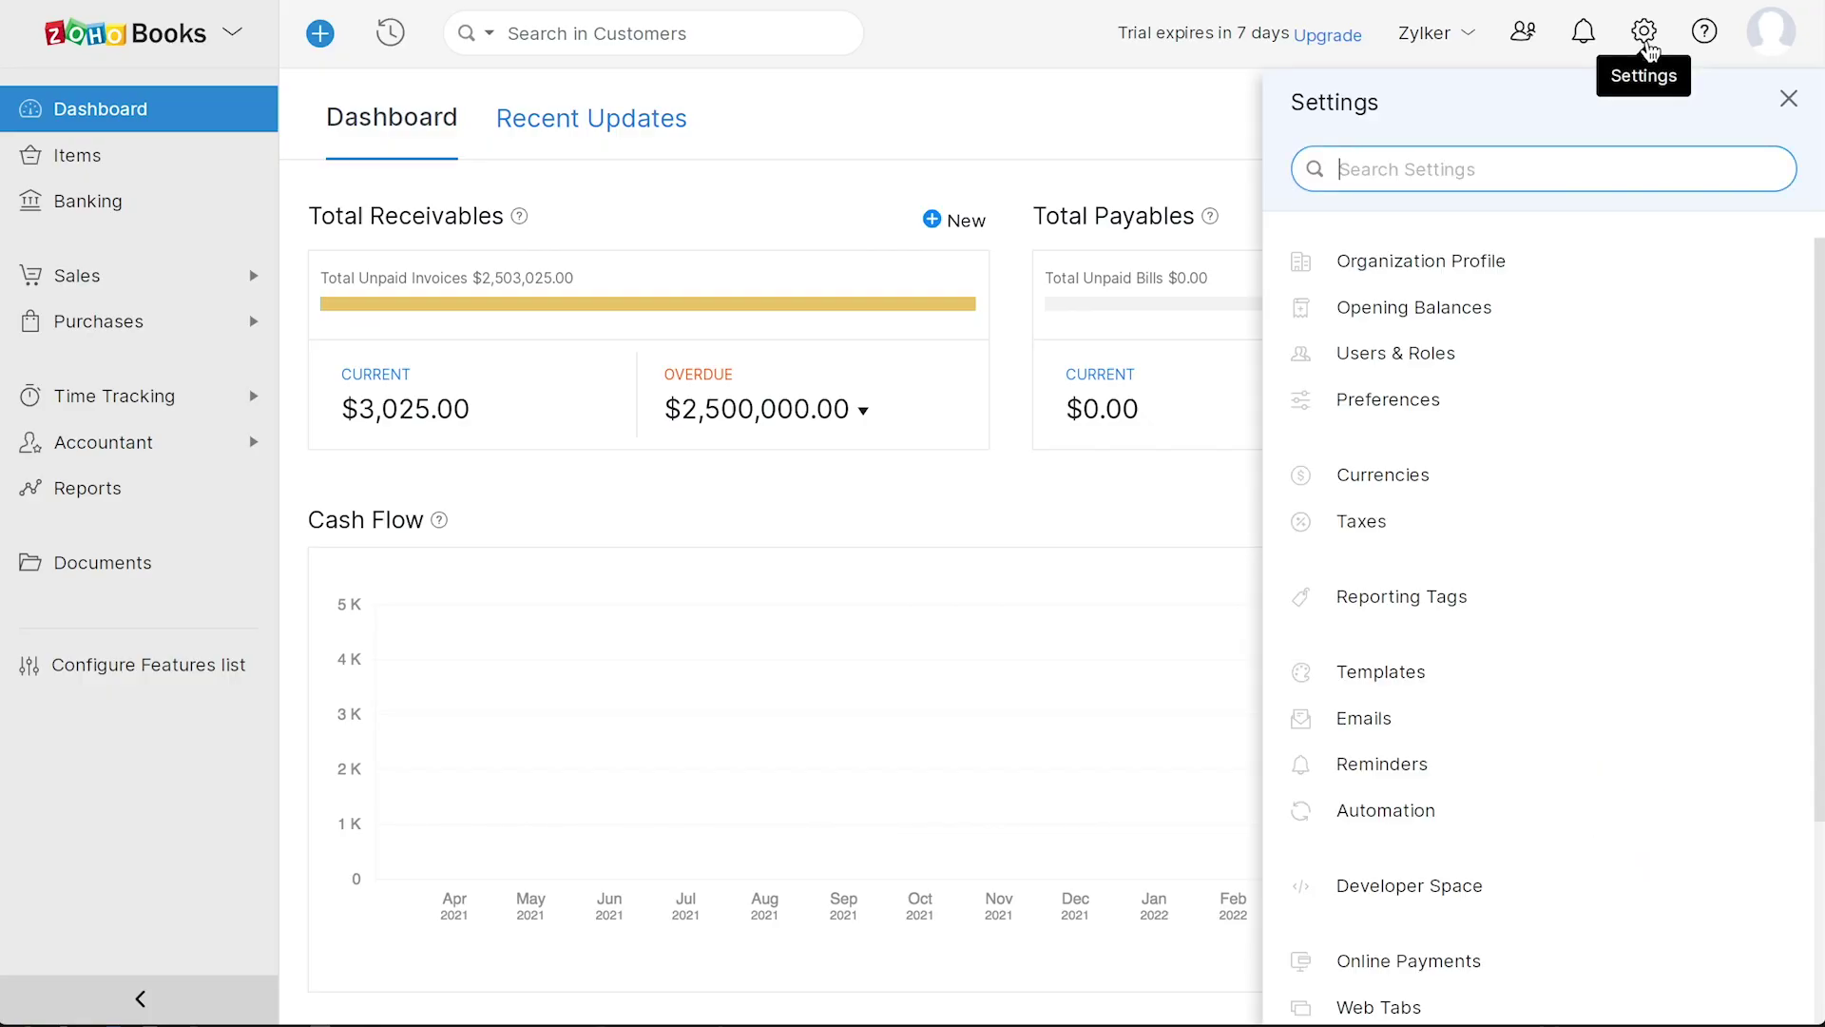
pyautogui.click(1497, 276)
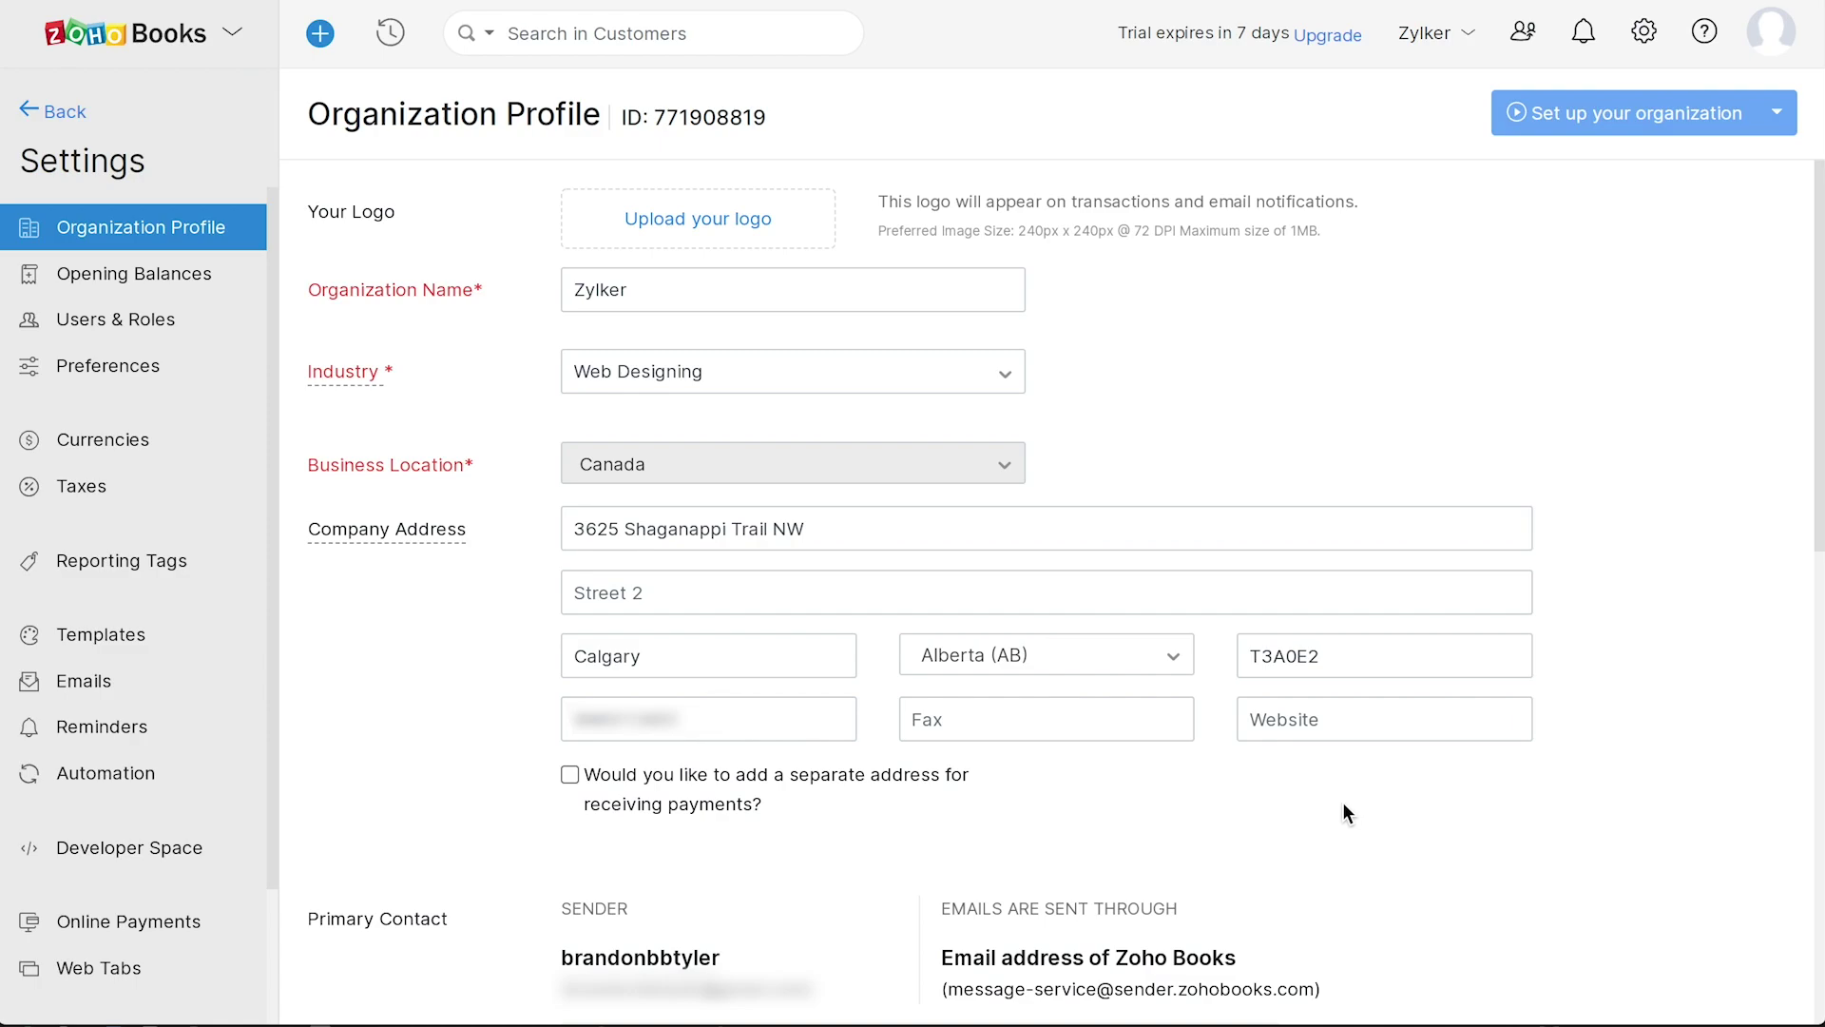
pyautogui.scroll(-6, 1342, 801)
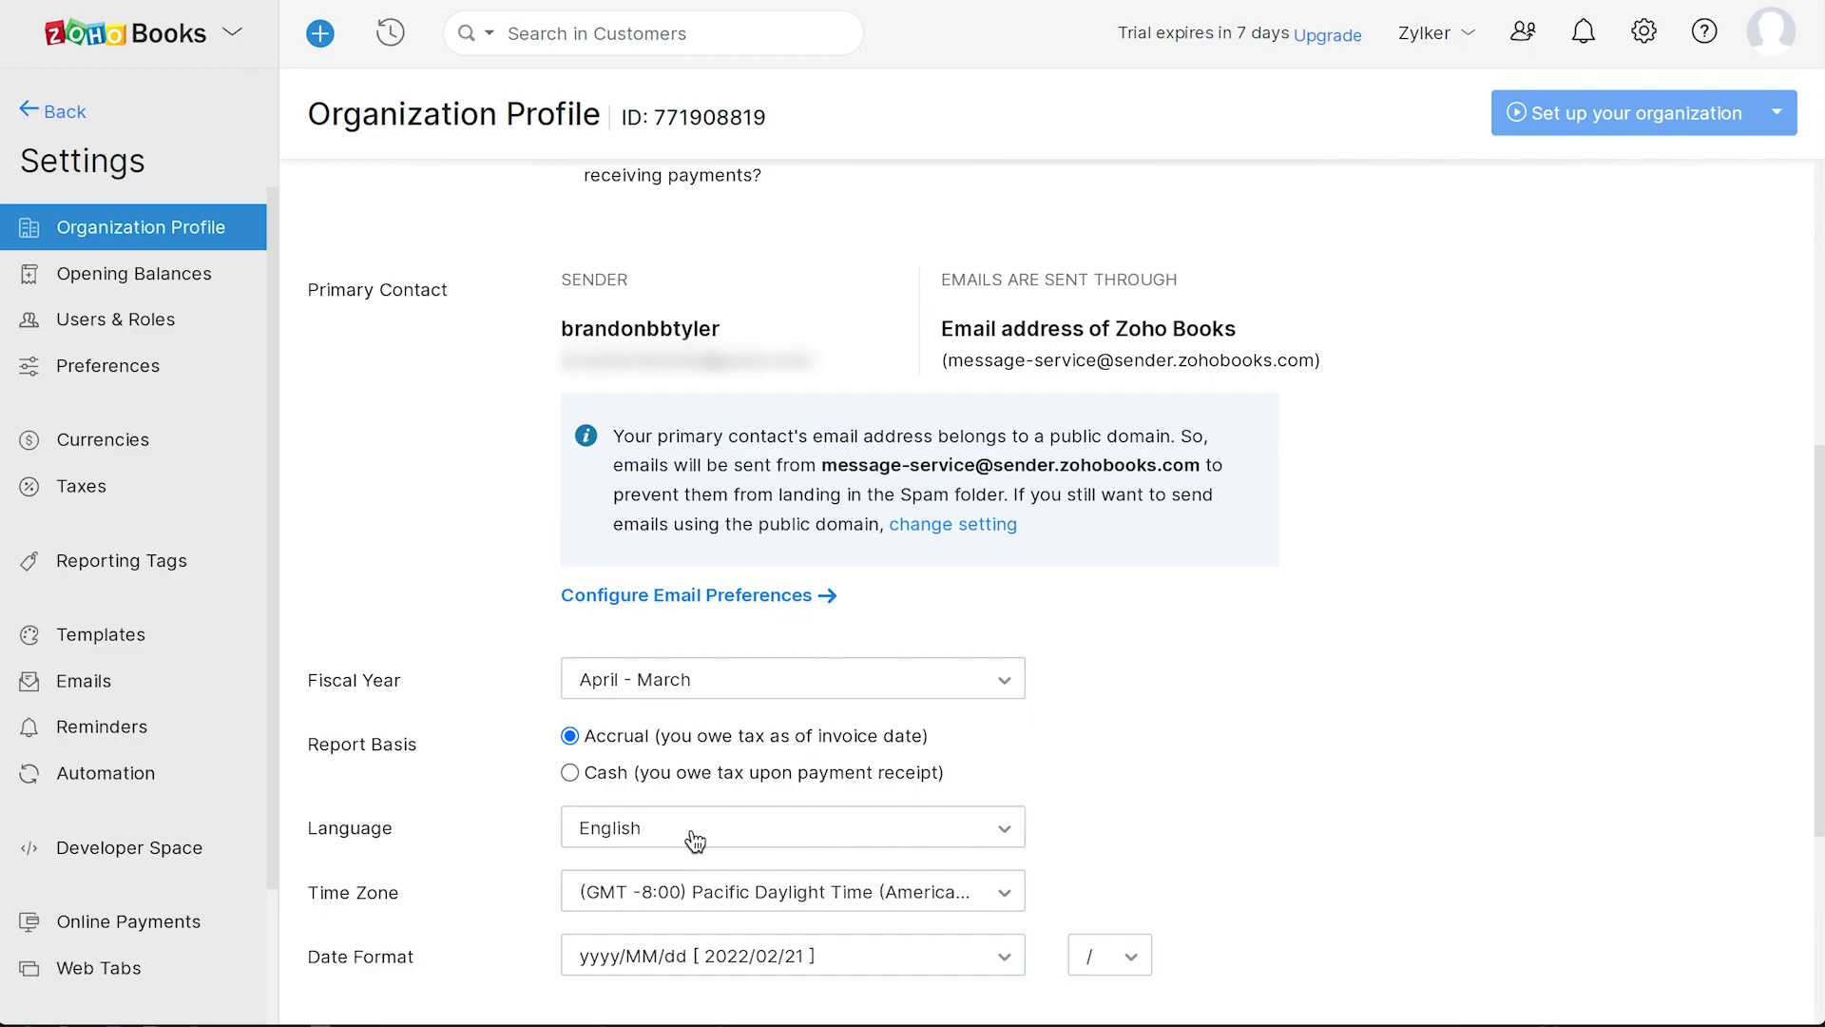
pyautogui.scroll(-4, 1120, 879)
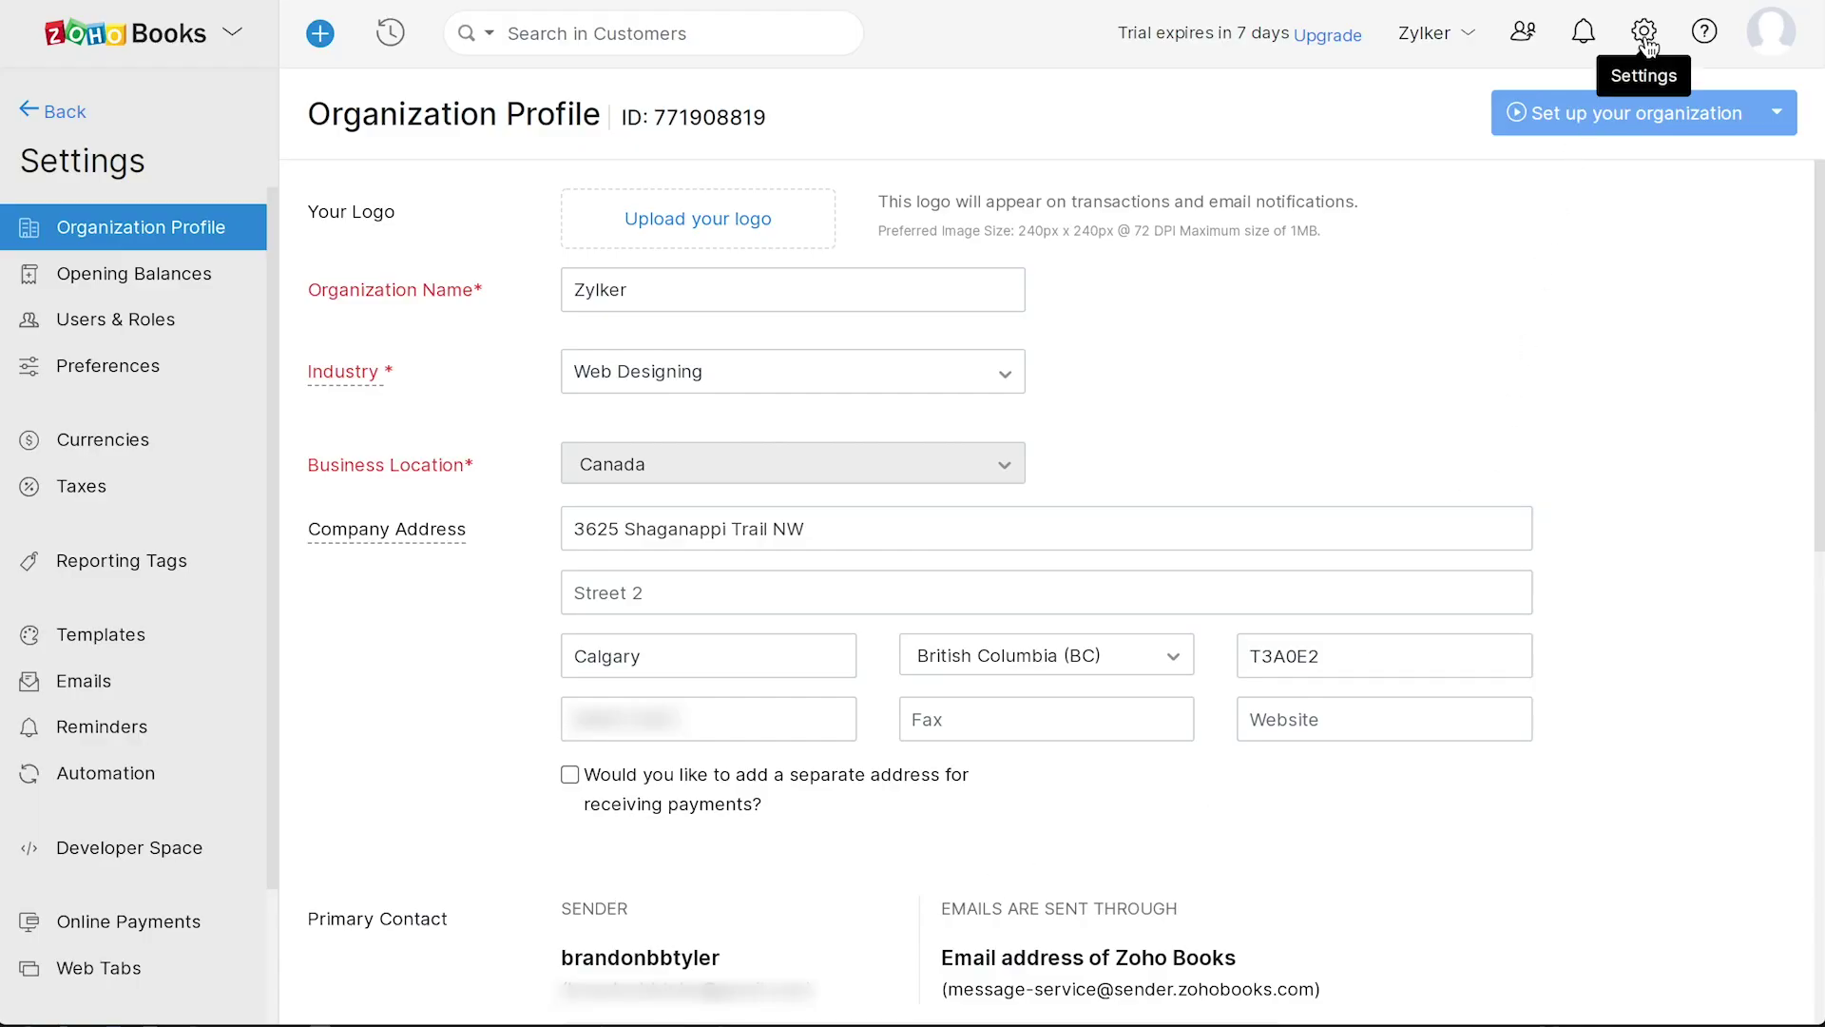
# - Add a GST tax at 5% under the Canada Revenue Agency
pyautogui.click(1644, 32)
pyautogui.click(1402, 549)
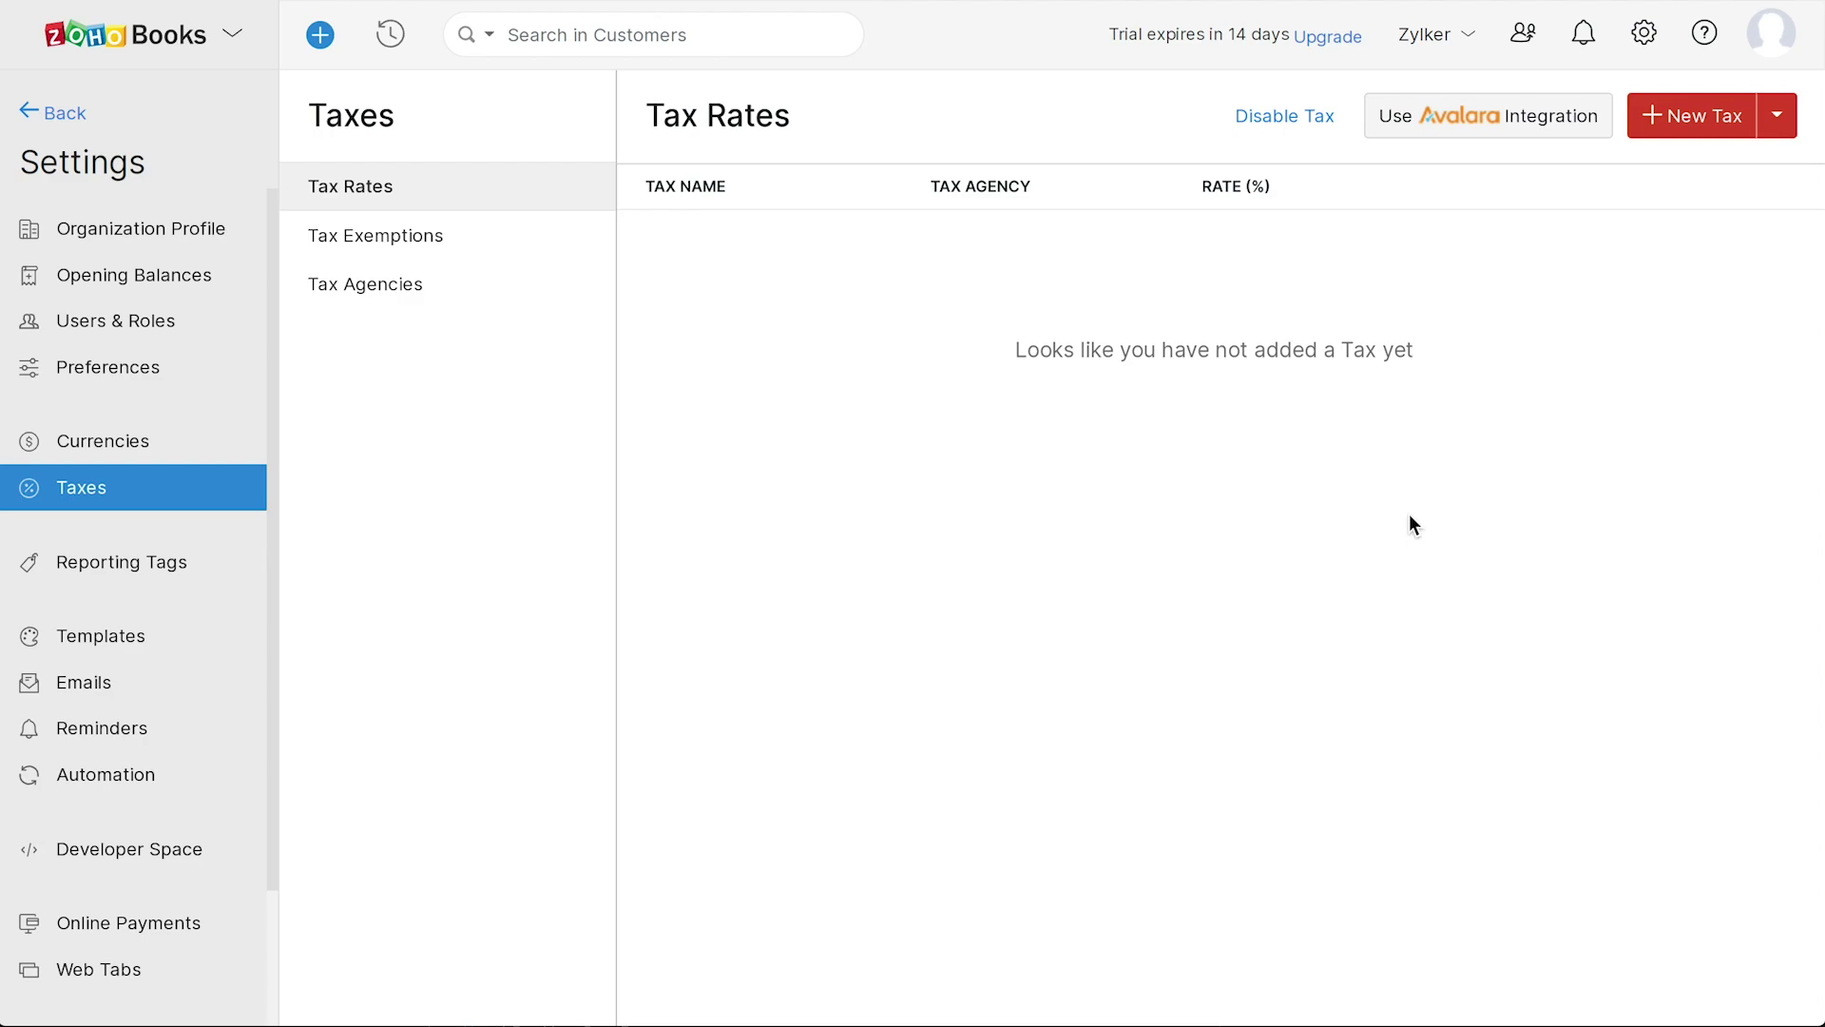
pyautogui.click(1698, 112)
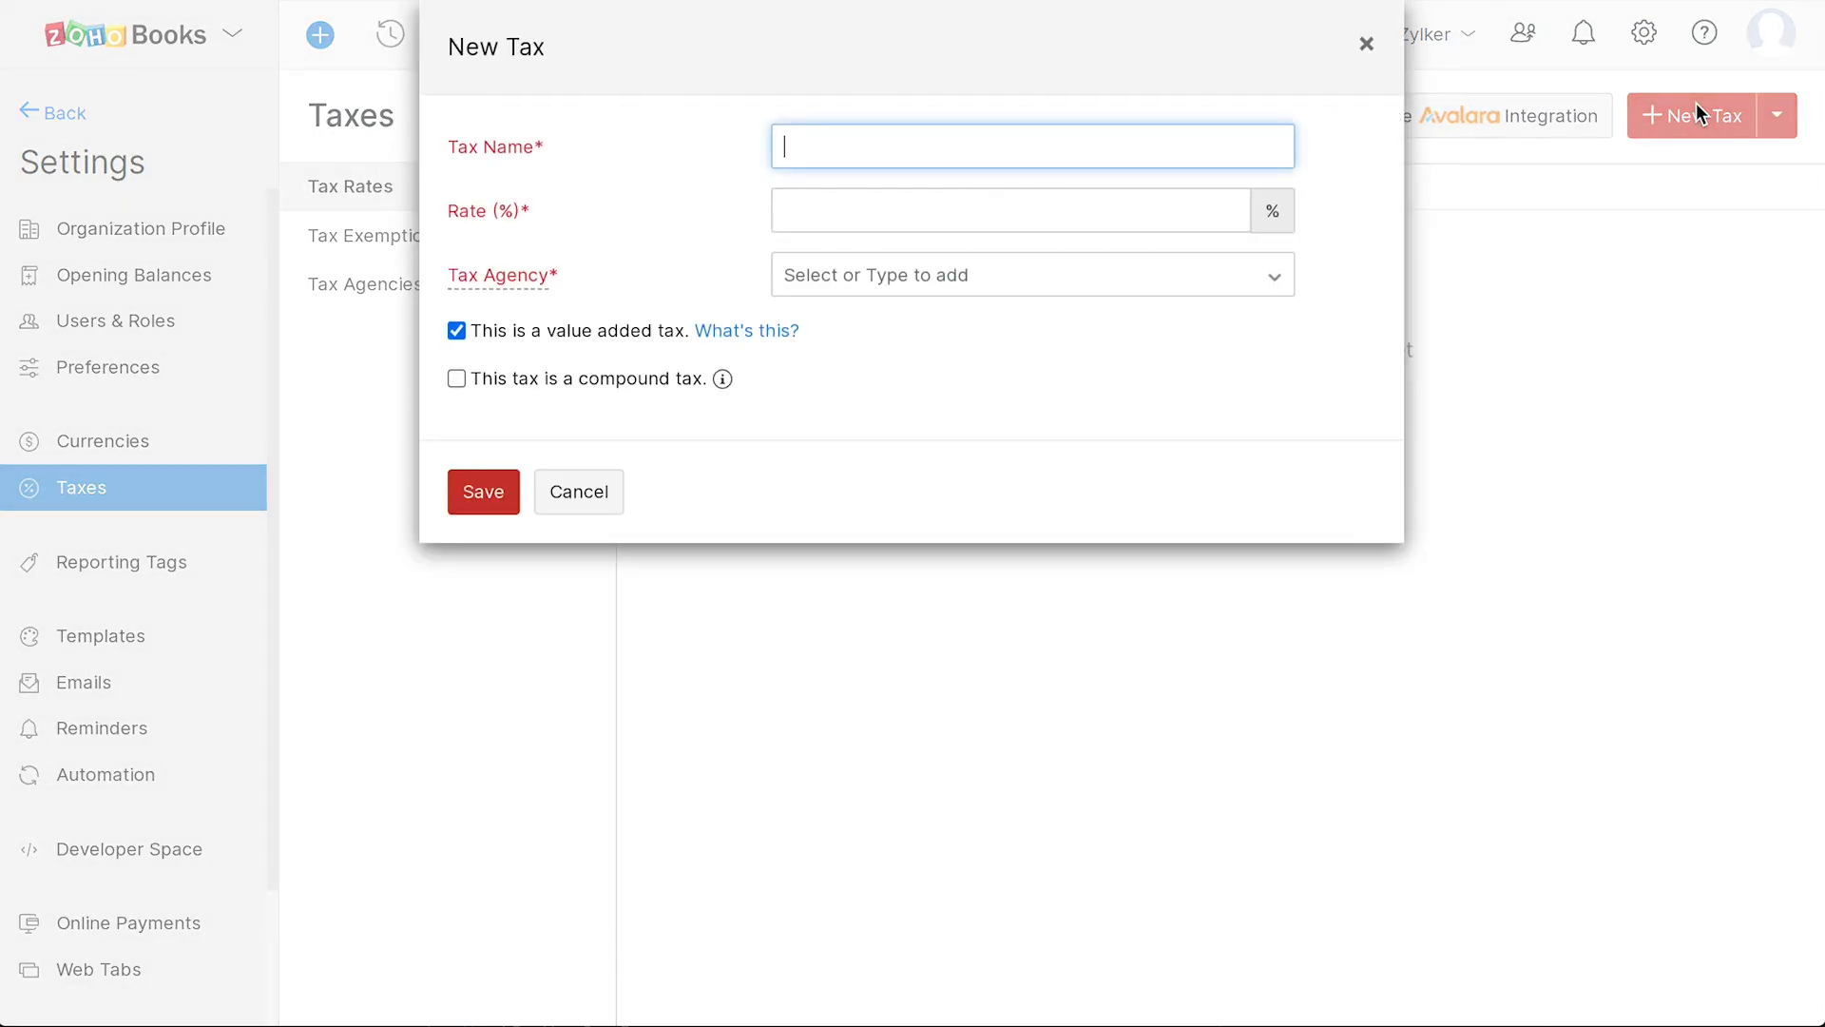
pyautogui.write('GST')
pyautogui.click(788, 217)
pyautogui.write('5')
pyautogui.click(795, 274)
pyautogui.click(823, 311)
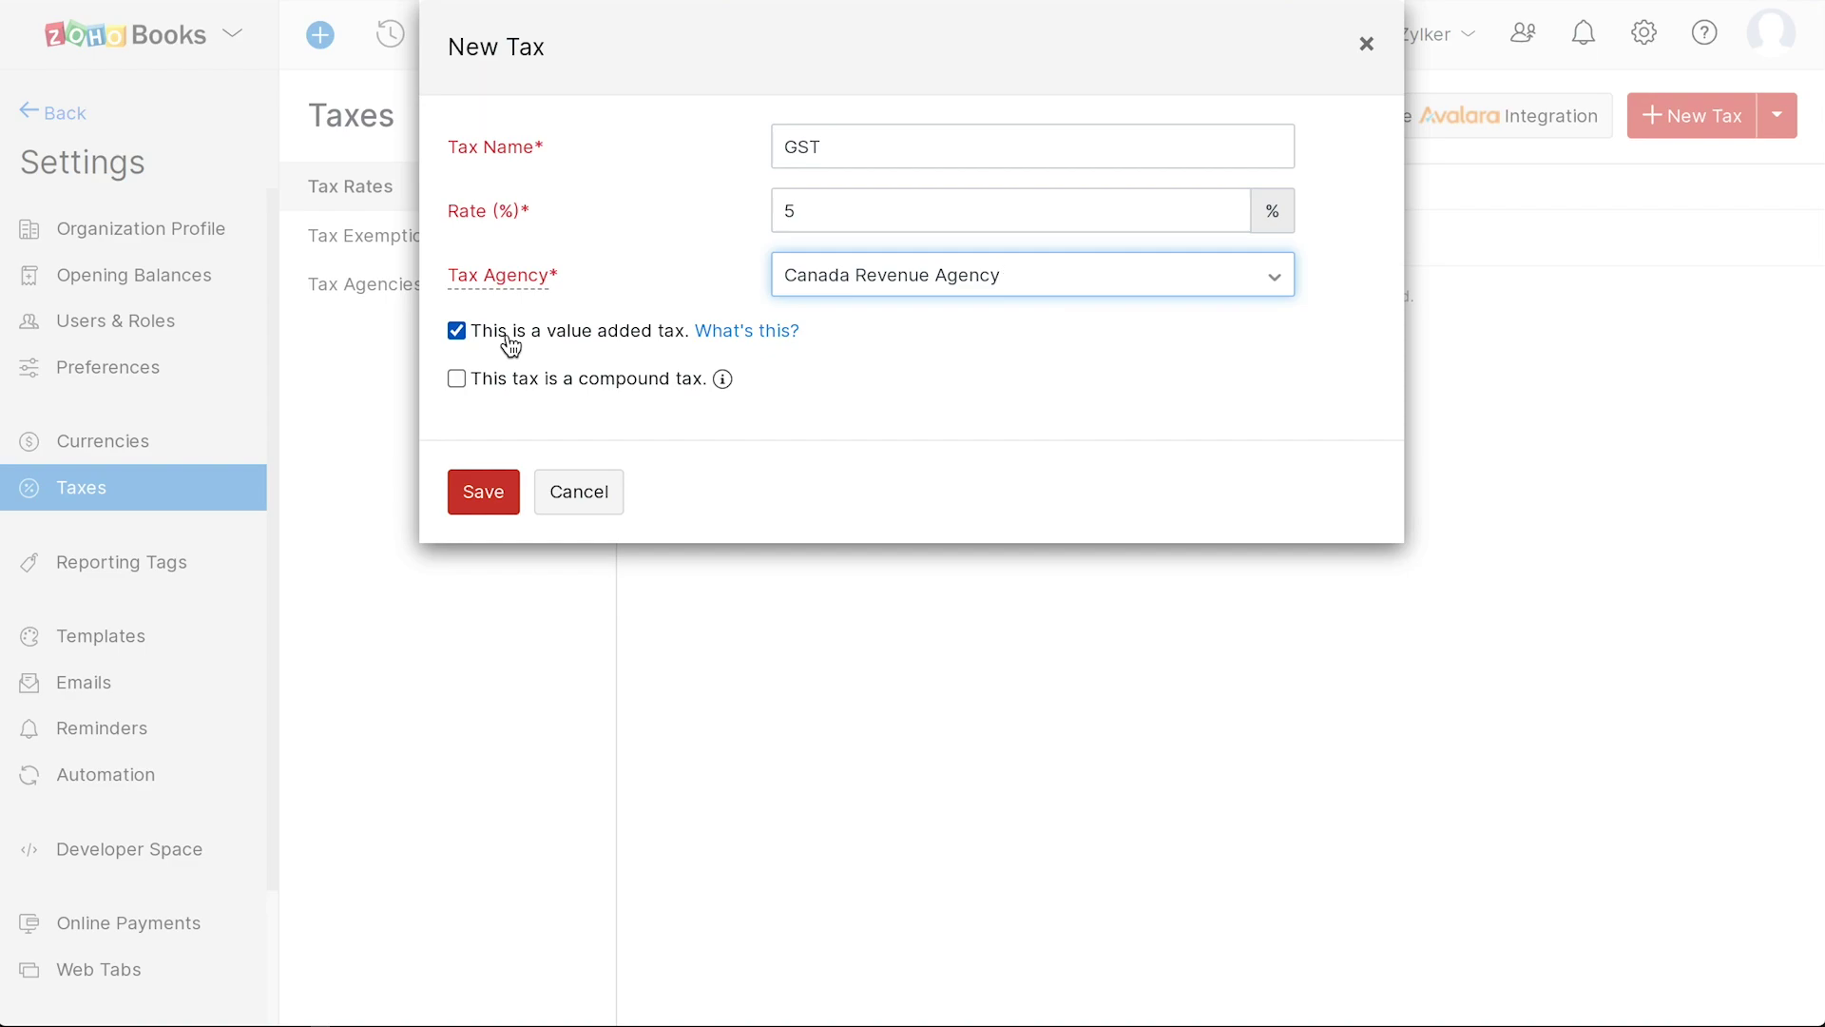
pyautogui.click(495, 488)
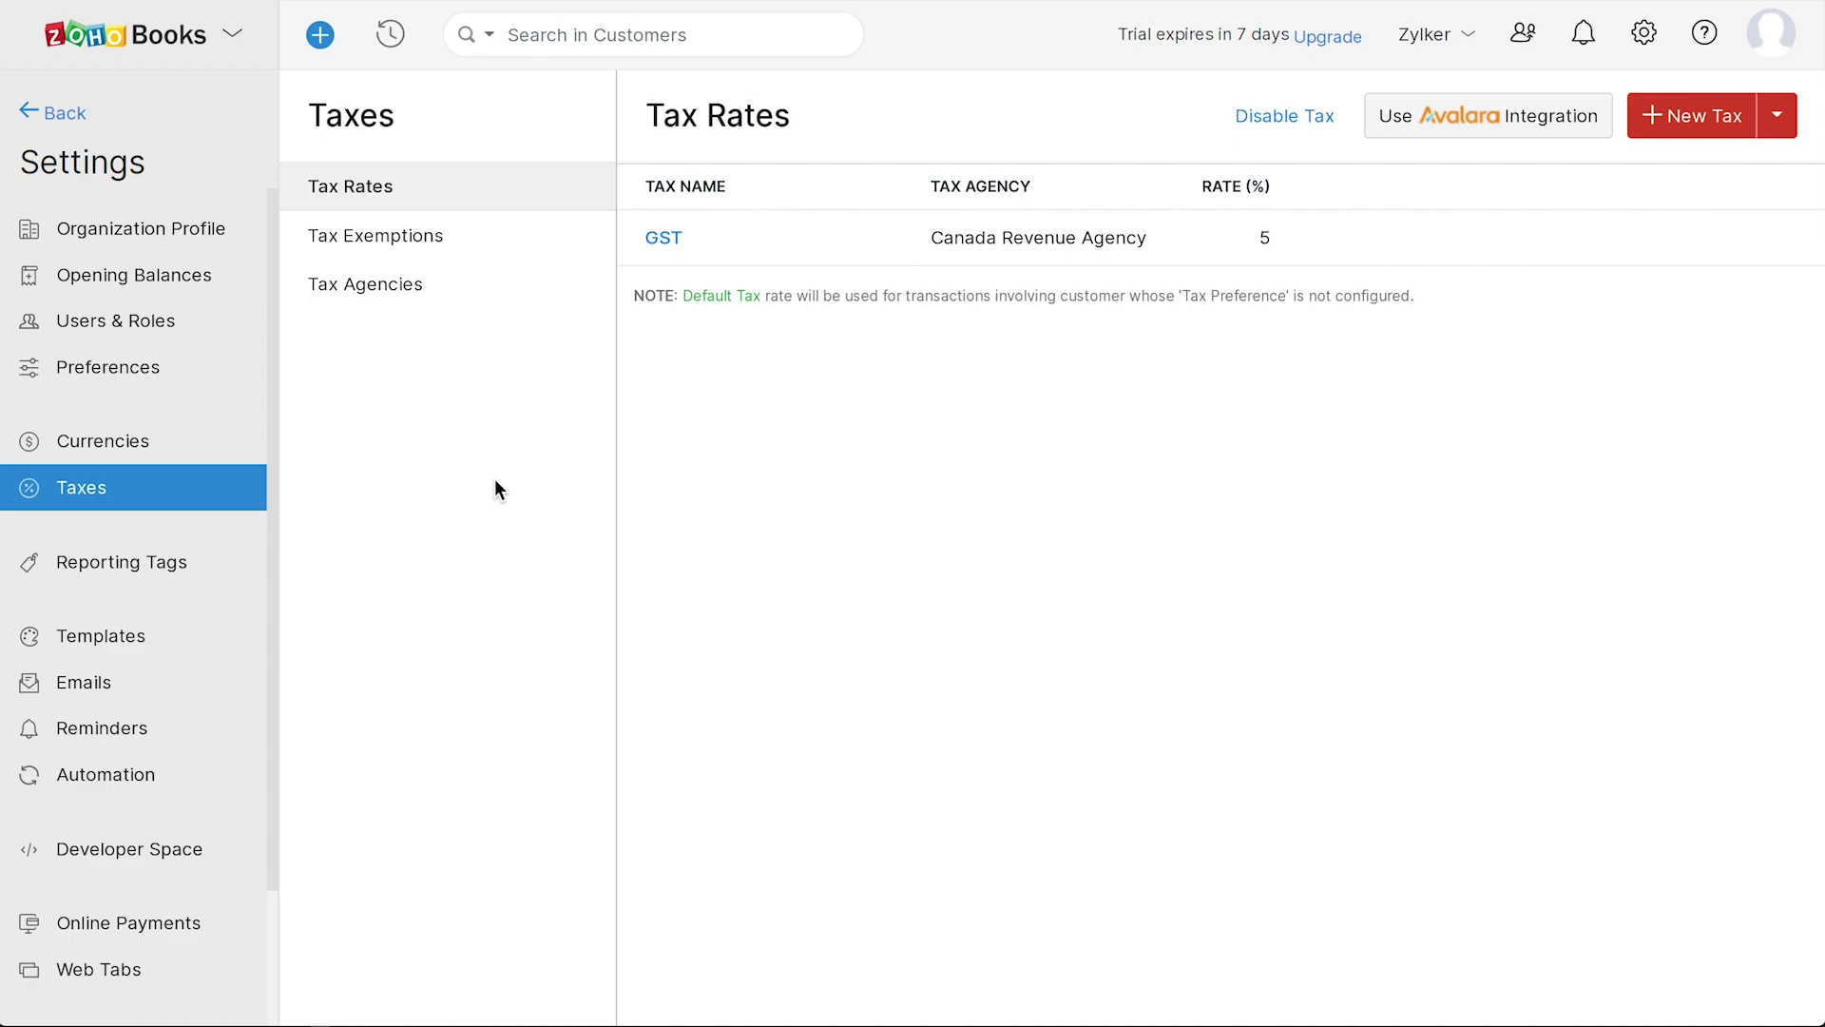
# - Create the GST/PST BC tax group combining BC PST and GST
pyautogui.click(1775, 116)
pyautogui.click(1690, 211)
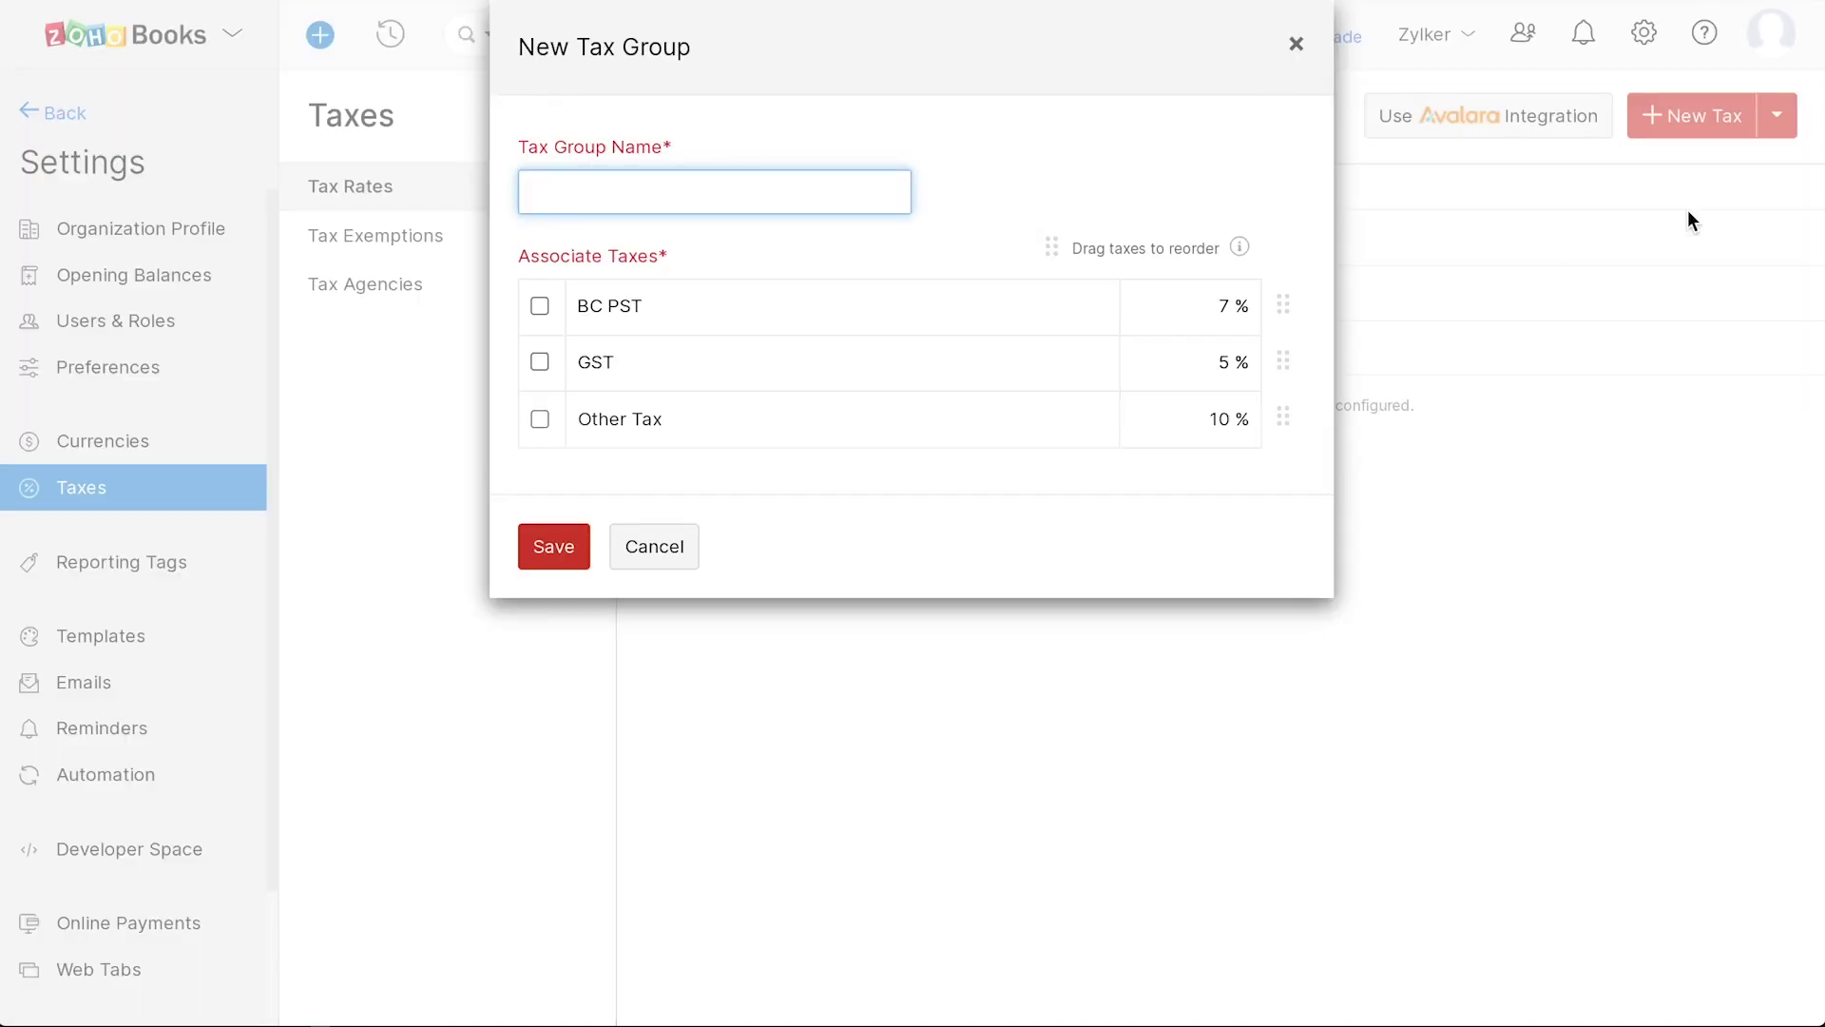
pyautogui.click(566, 199)
pyautogui.write('GST/PST BC')
pyautogui.click(539, 305)
pyautogui.click(538, 361)
pyautogui.click(554, 546)
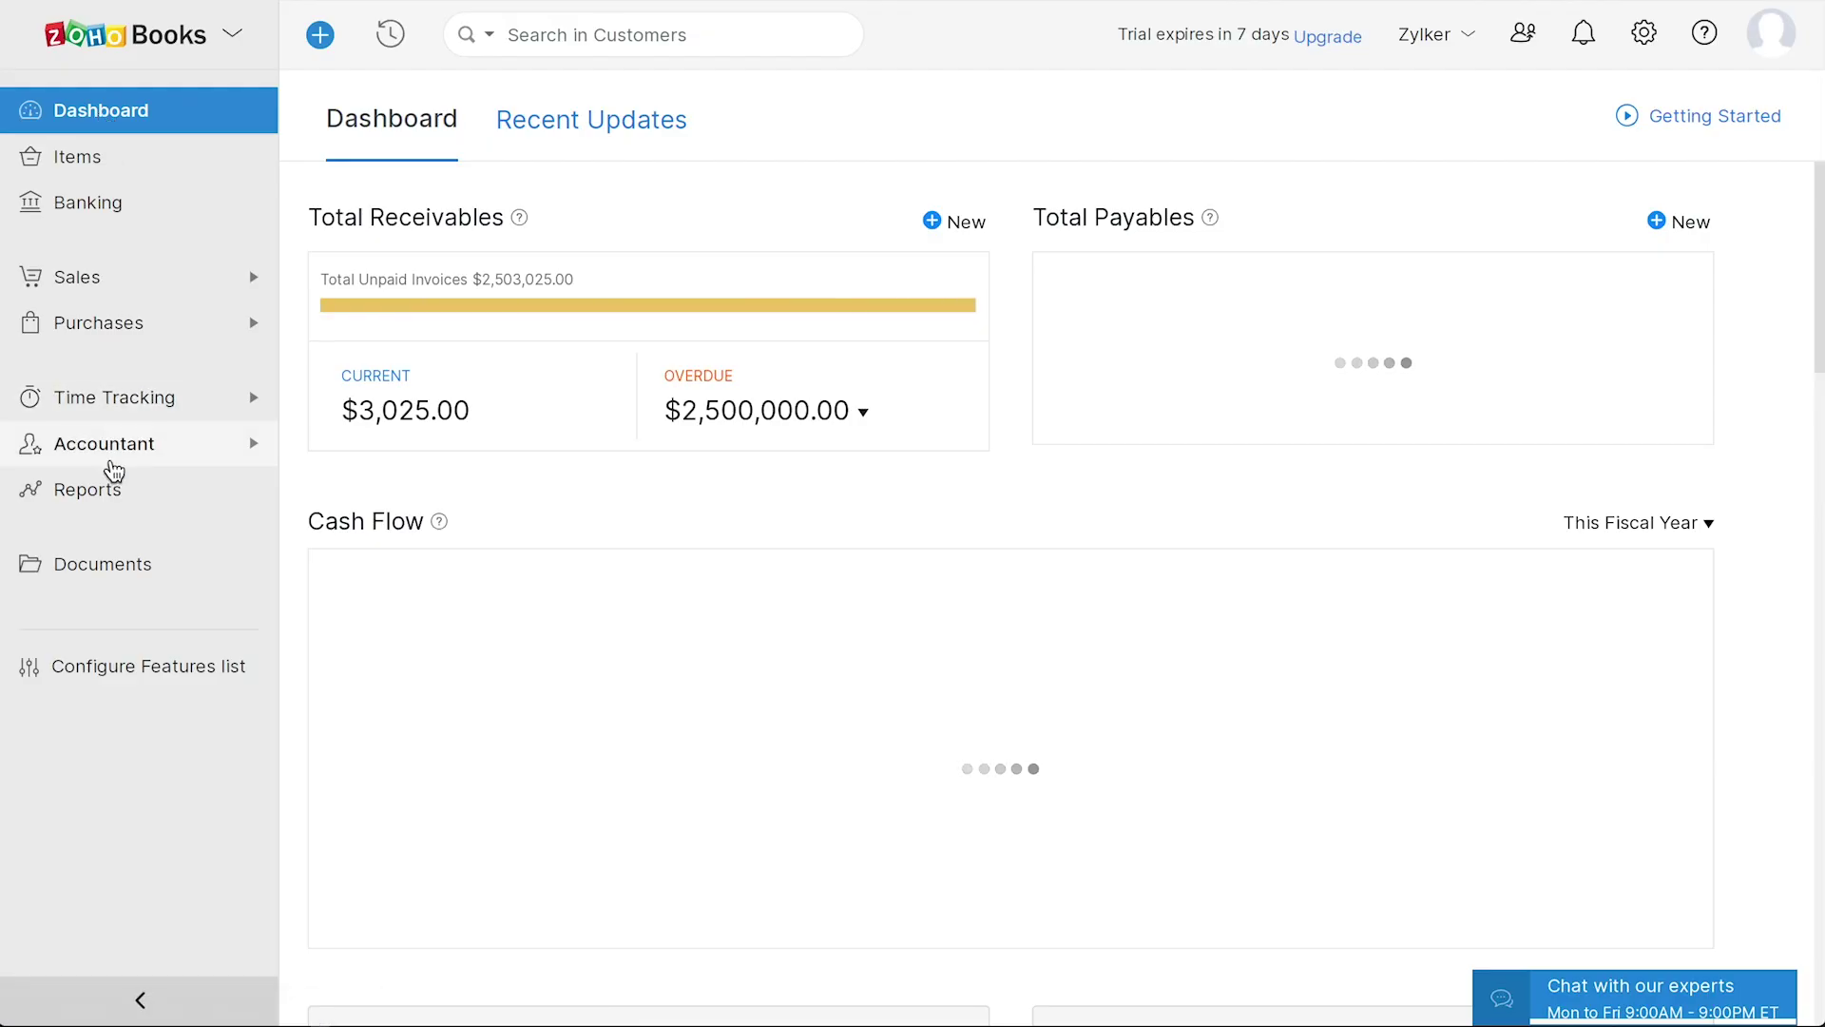
# - Add a Goodwill account, code A0001, described 'Tracks the provided goodwill', to the Chart of Accounts
pyautogui.click(112, 459)
pyautogui.click(150, 804)
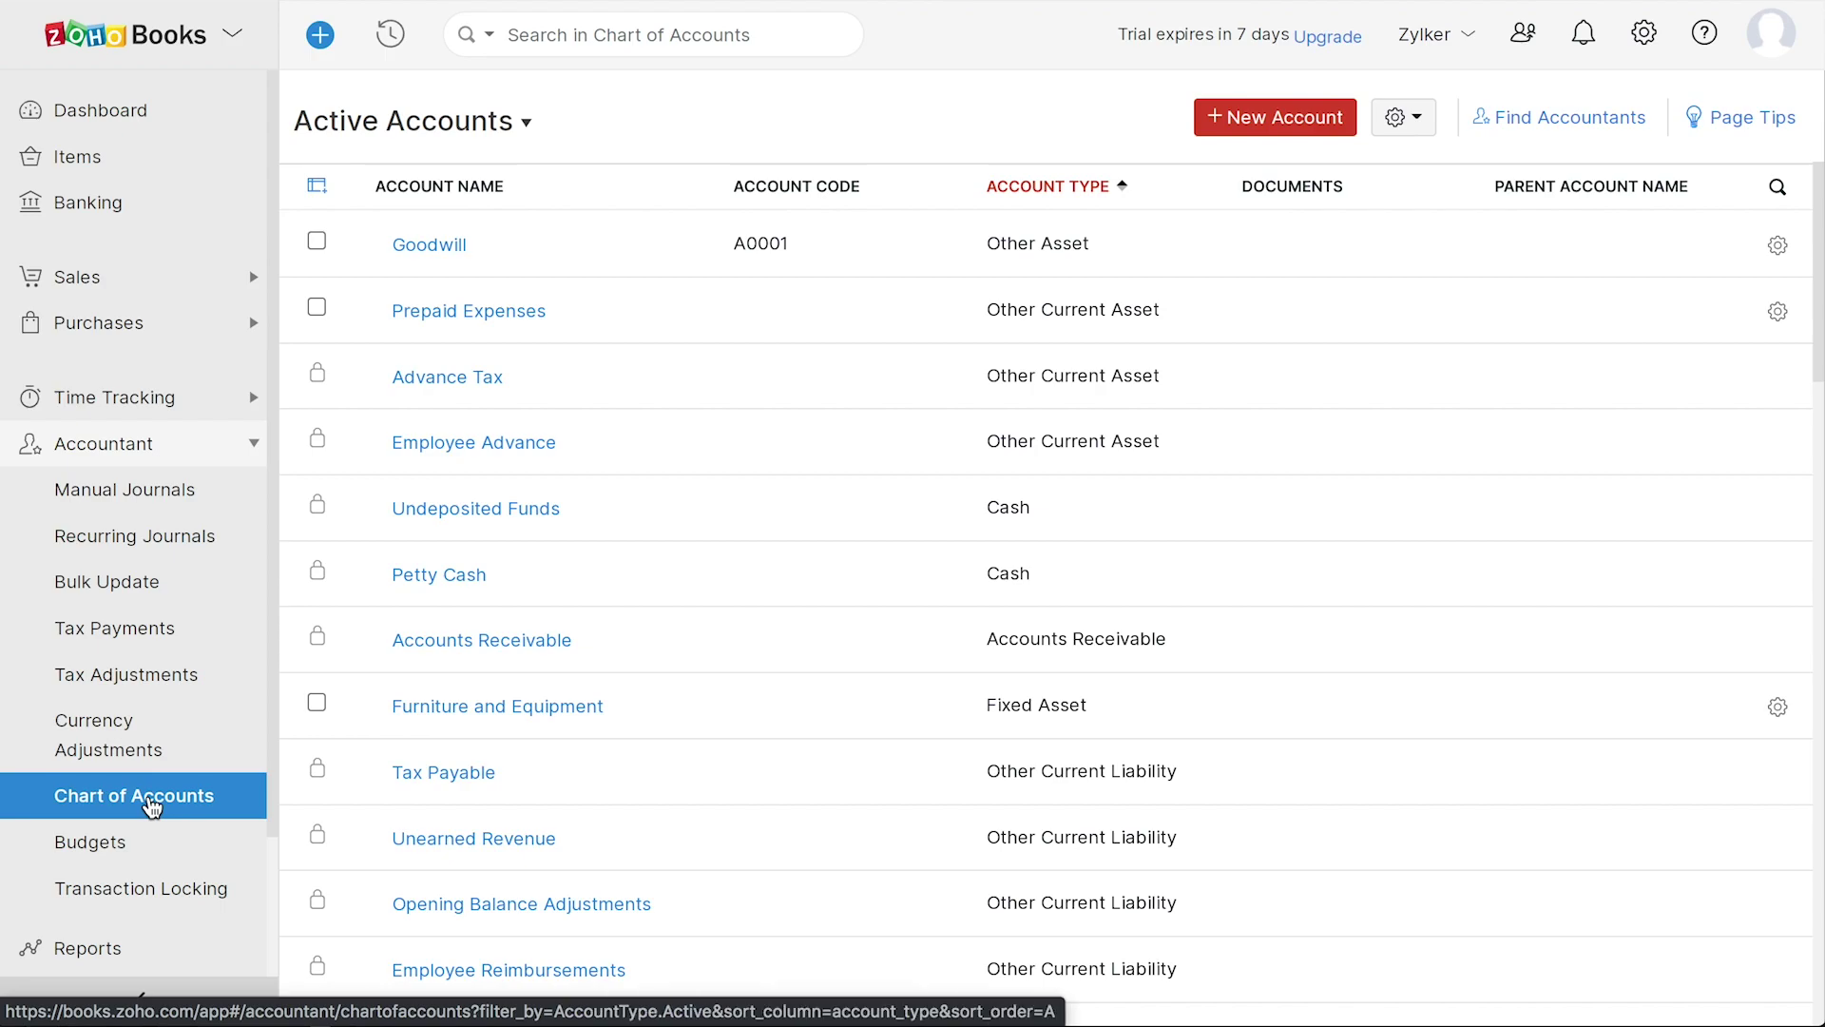
pyautogui.click(1277, 122)
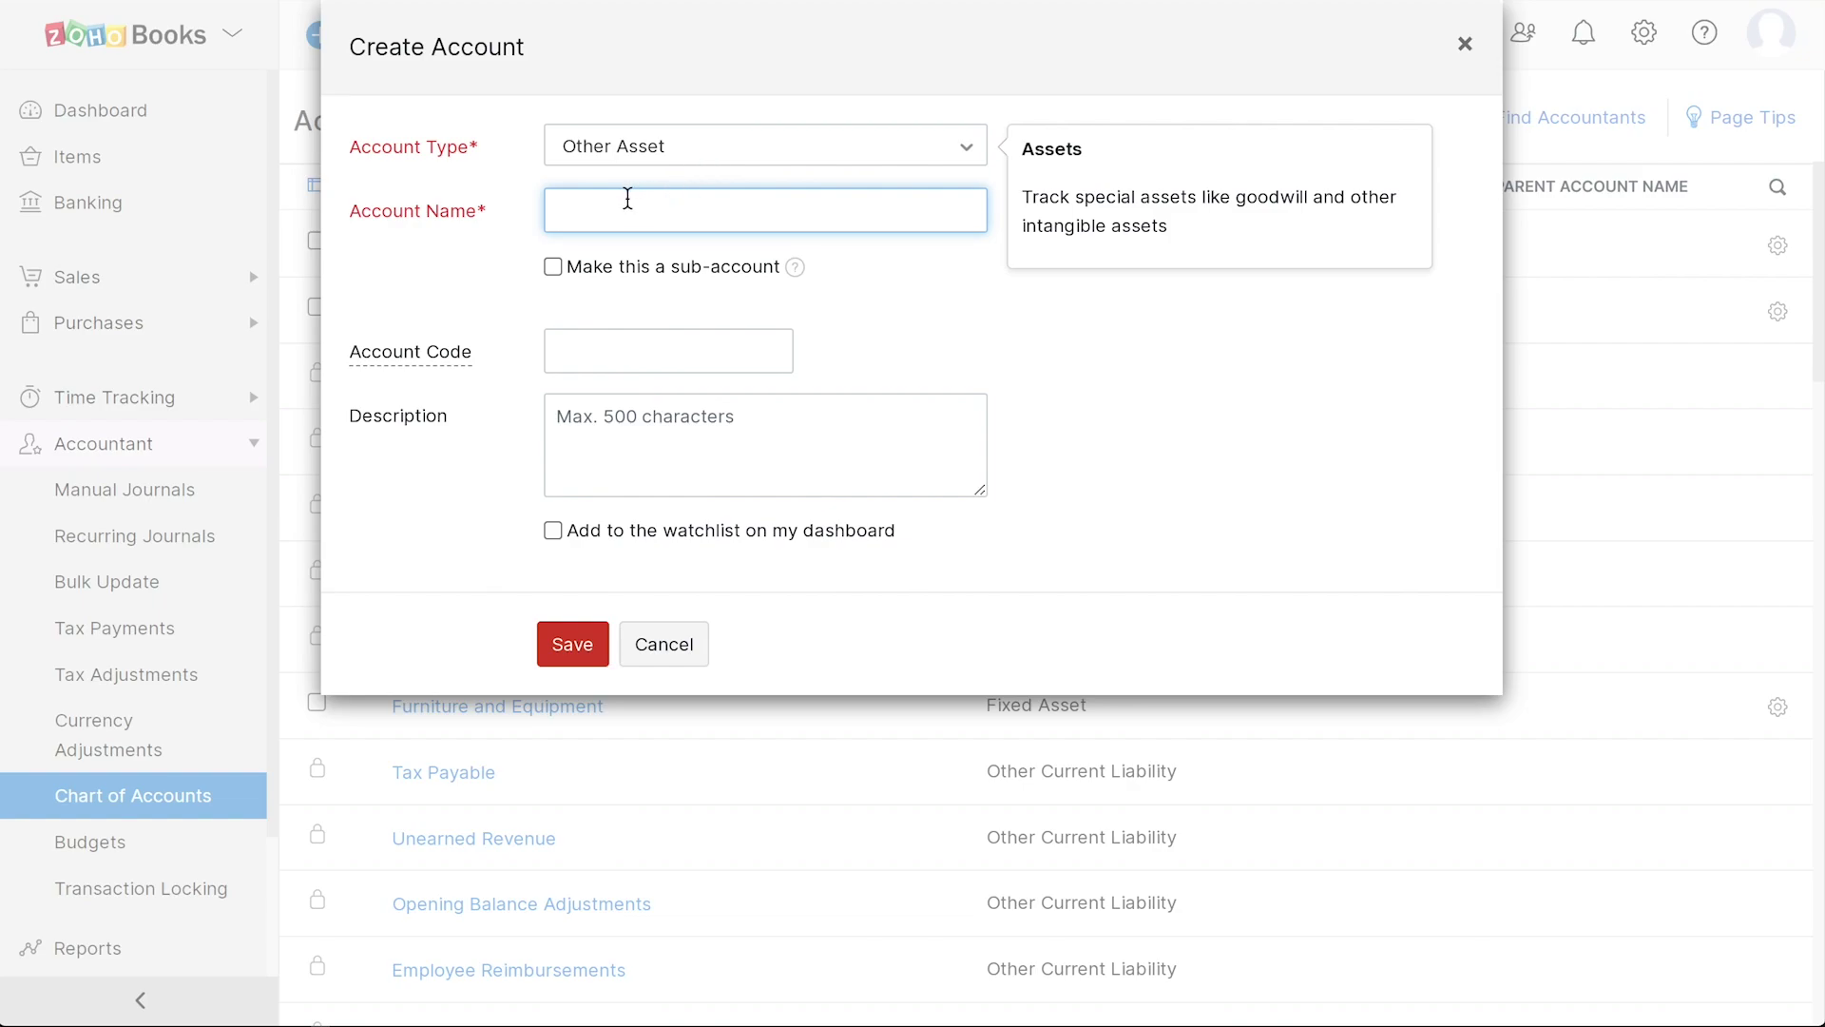
pyautogui.write('Goodwill')
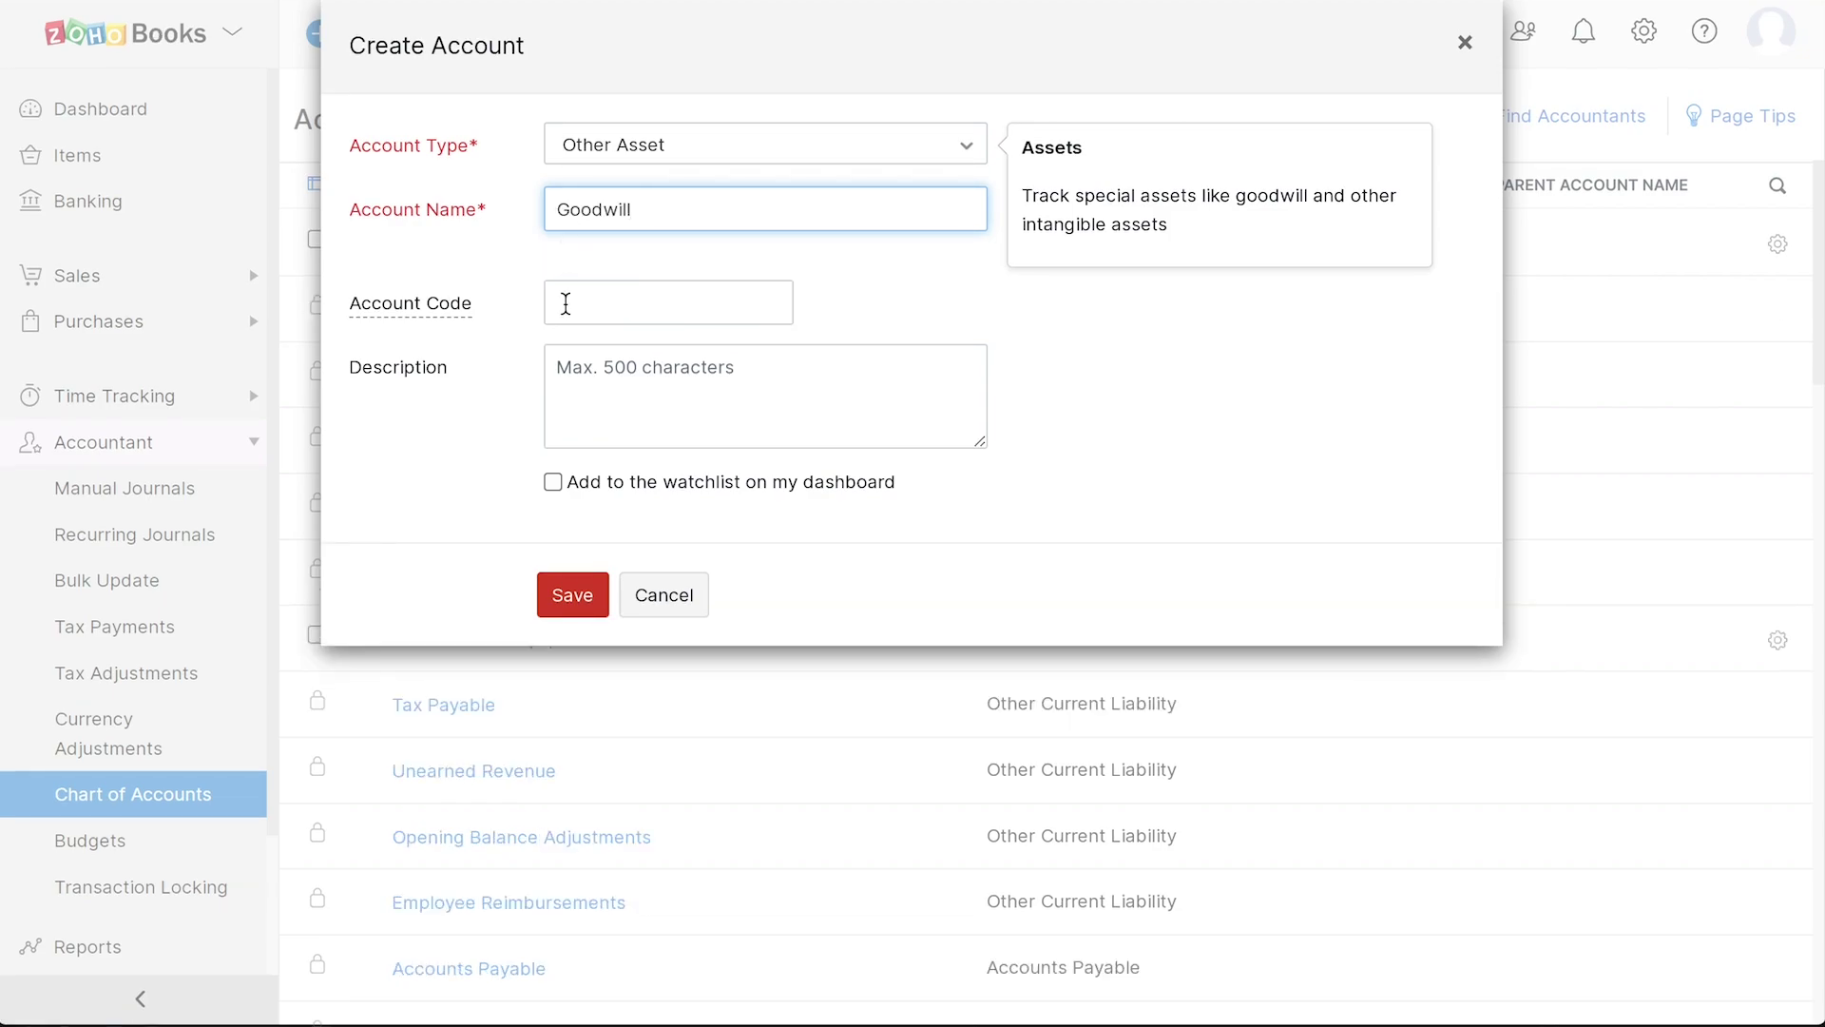
pyautogui.click(560, 302)
pyautogui.write('A0001')
pyautogui.click(556, 366)
pyautogui.write('Tracks the provided goodwill')
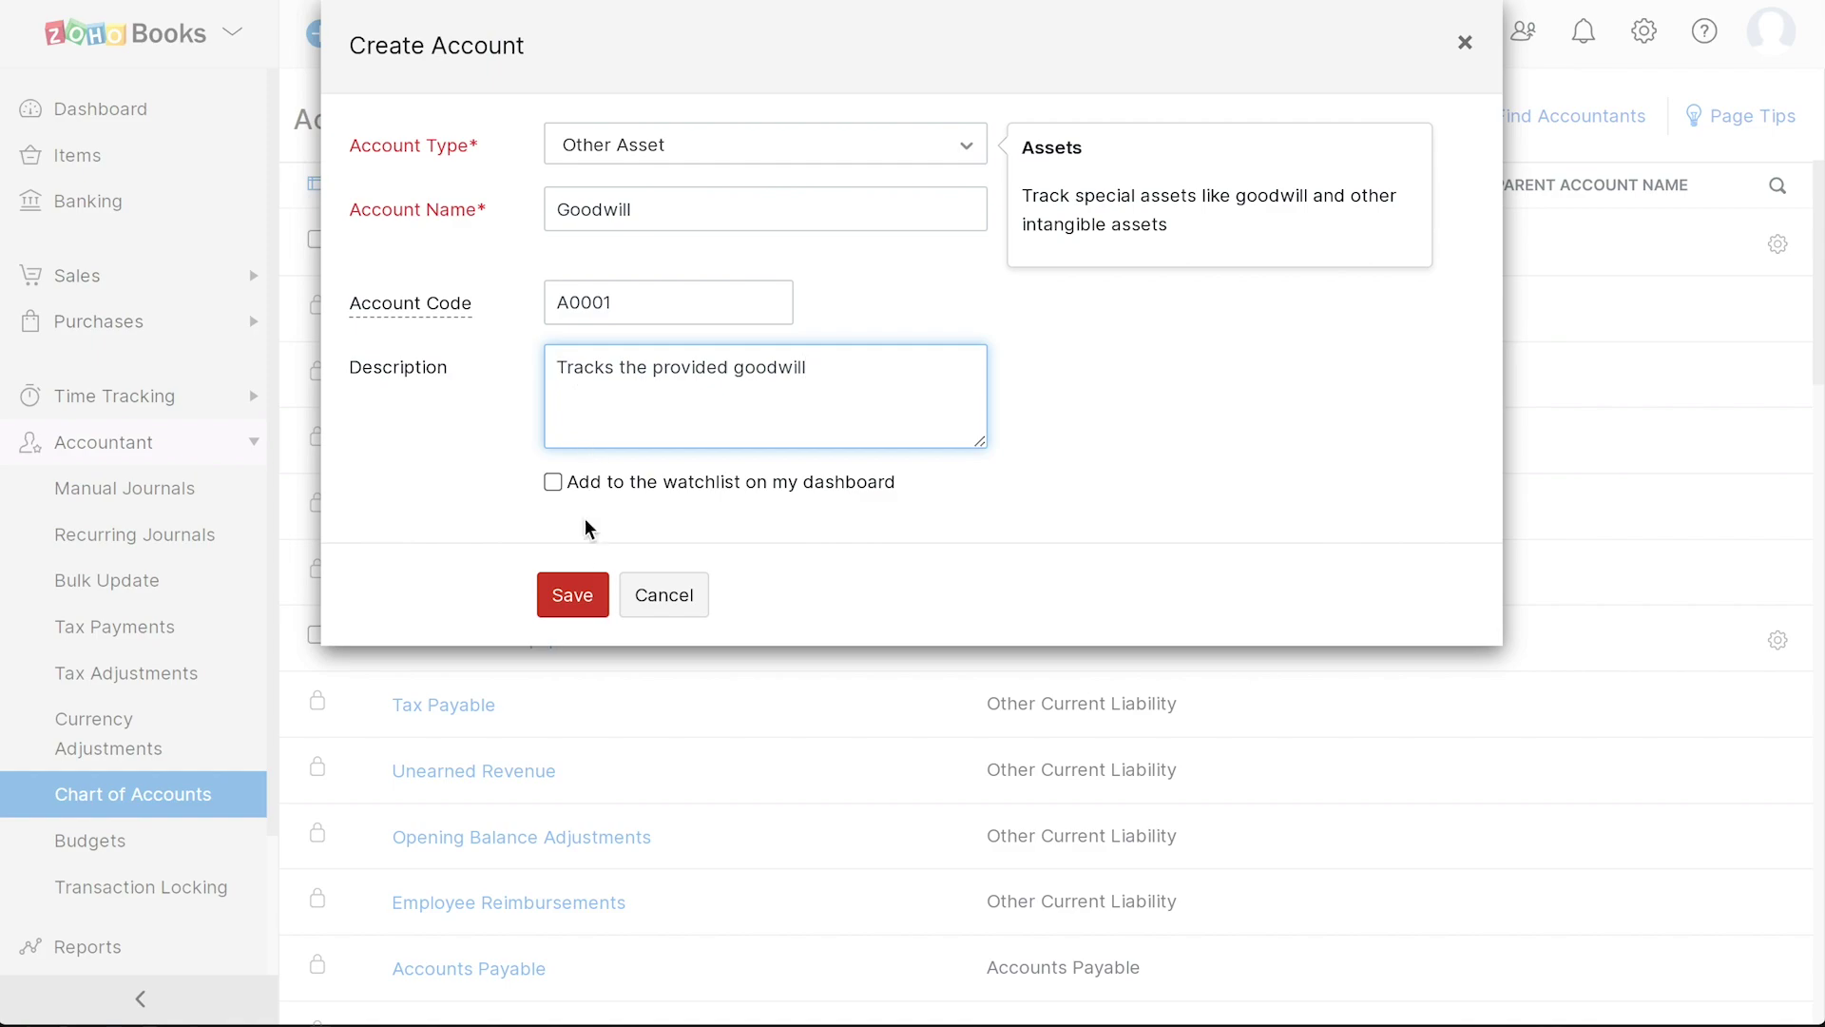
pyautogui.click(568, 593)
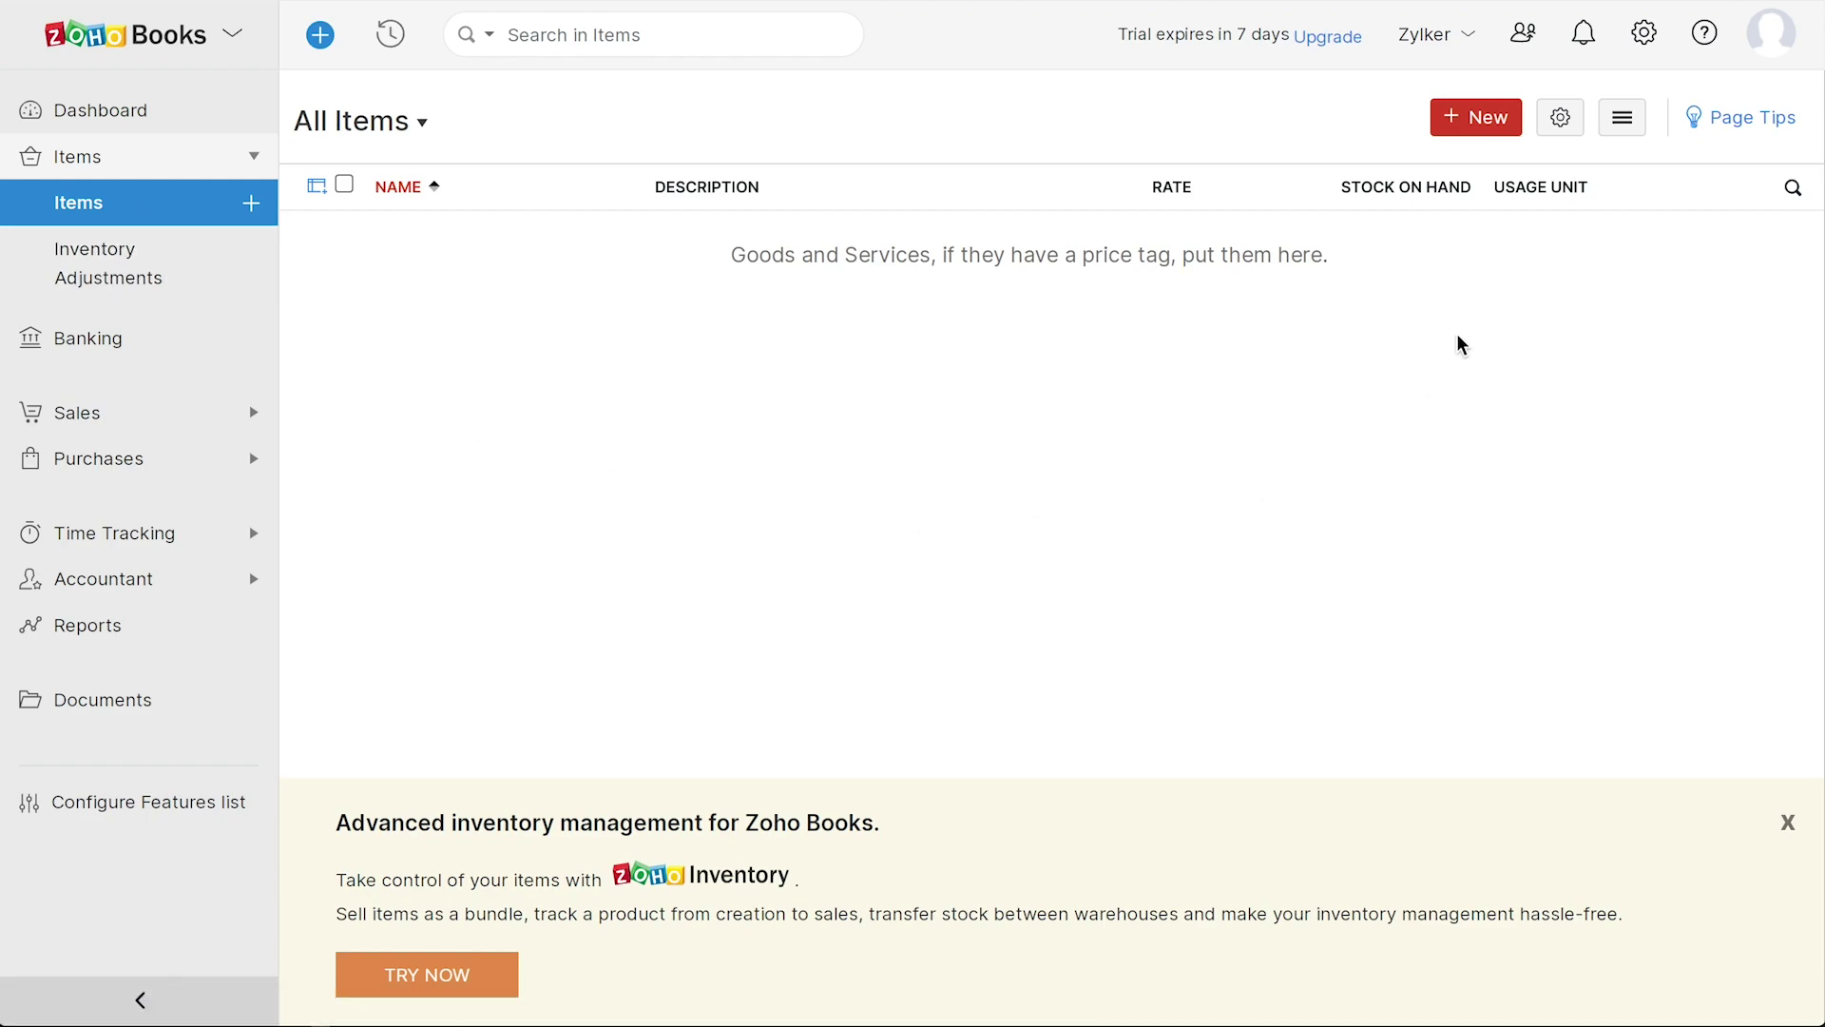
# - Look at the Import Items option from the item list menu, then return to All Items
pyautogui.click(1621, 131)
pyautogui.click(1519, 413)
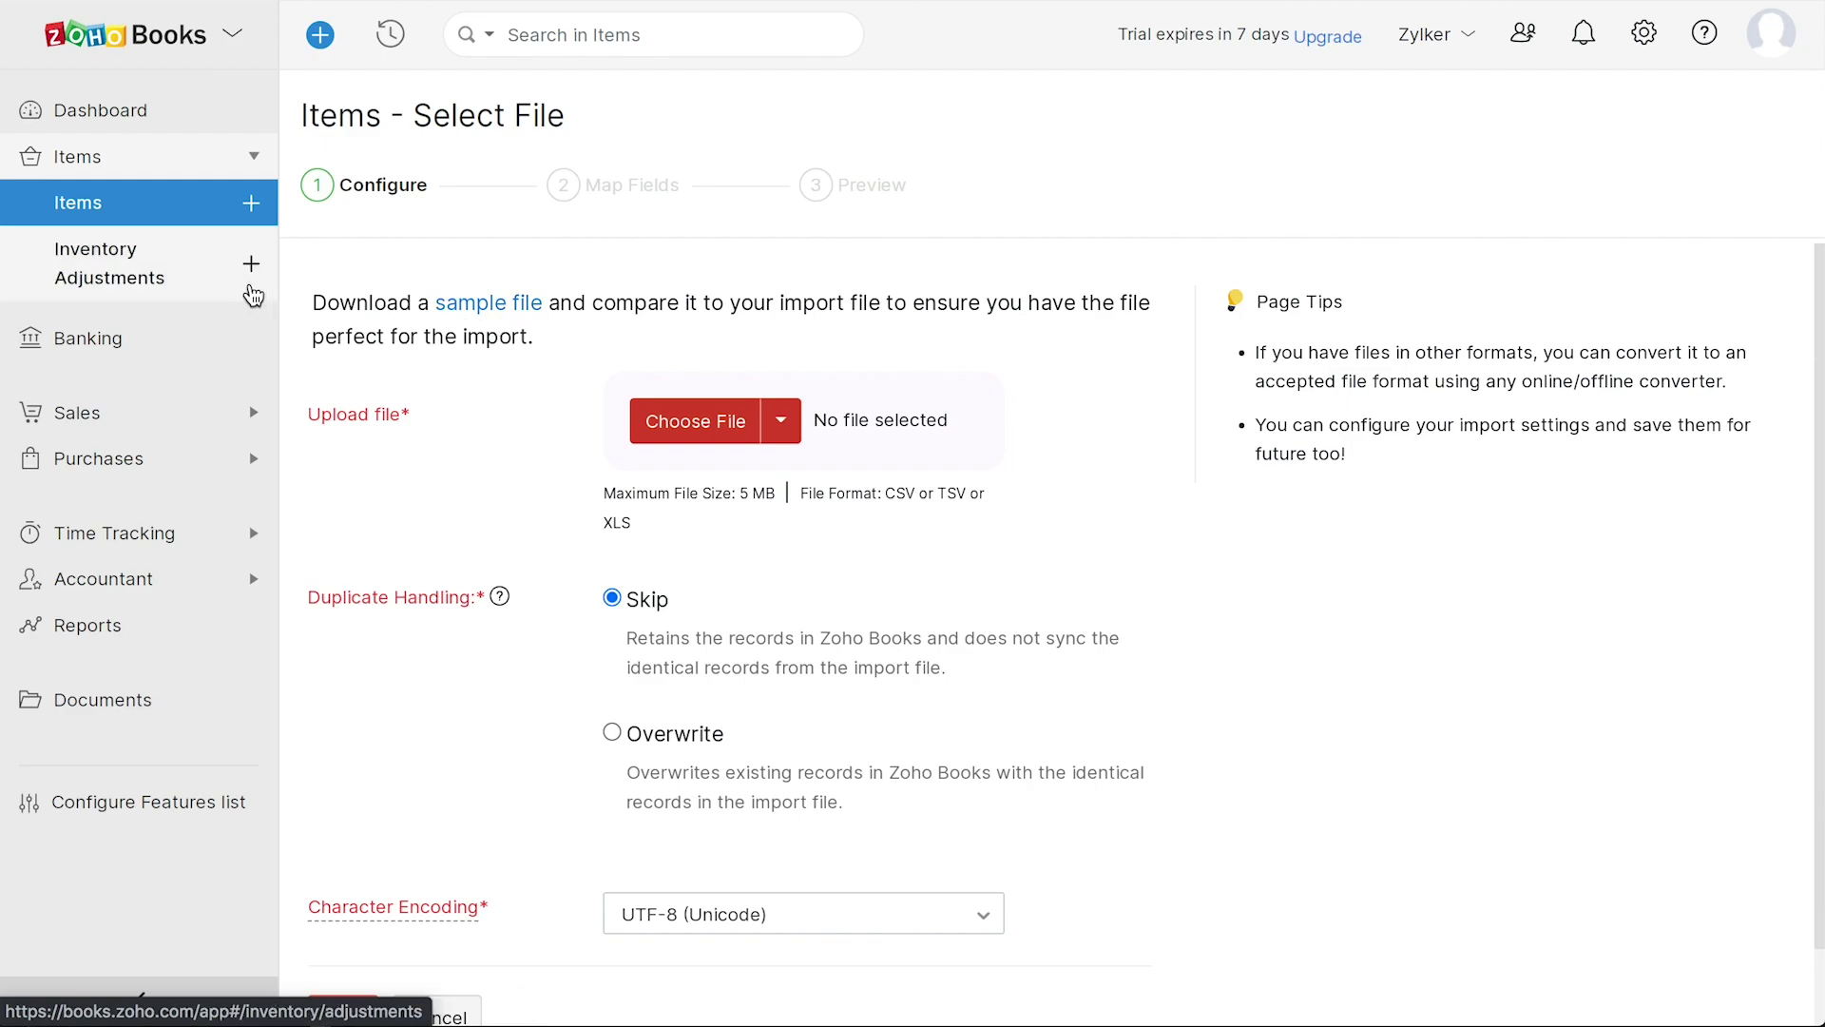
pyautogui.click(167, 223)
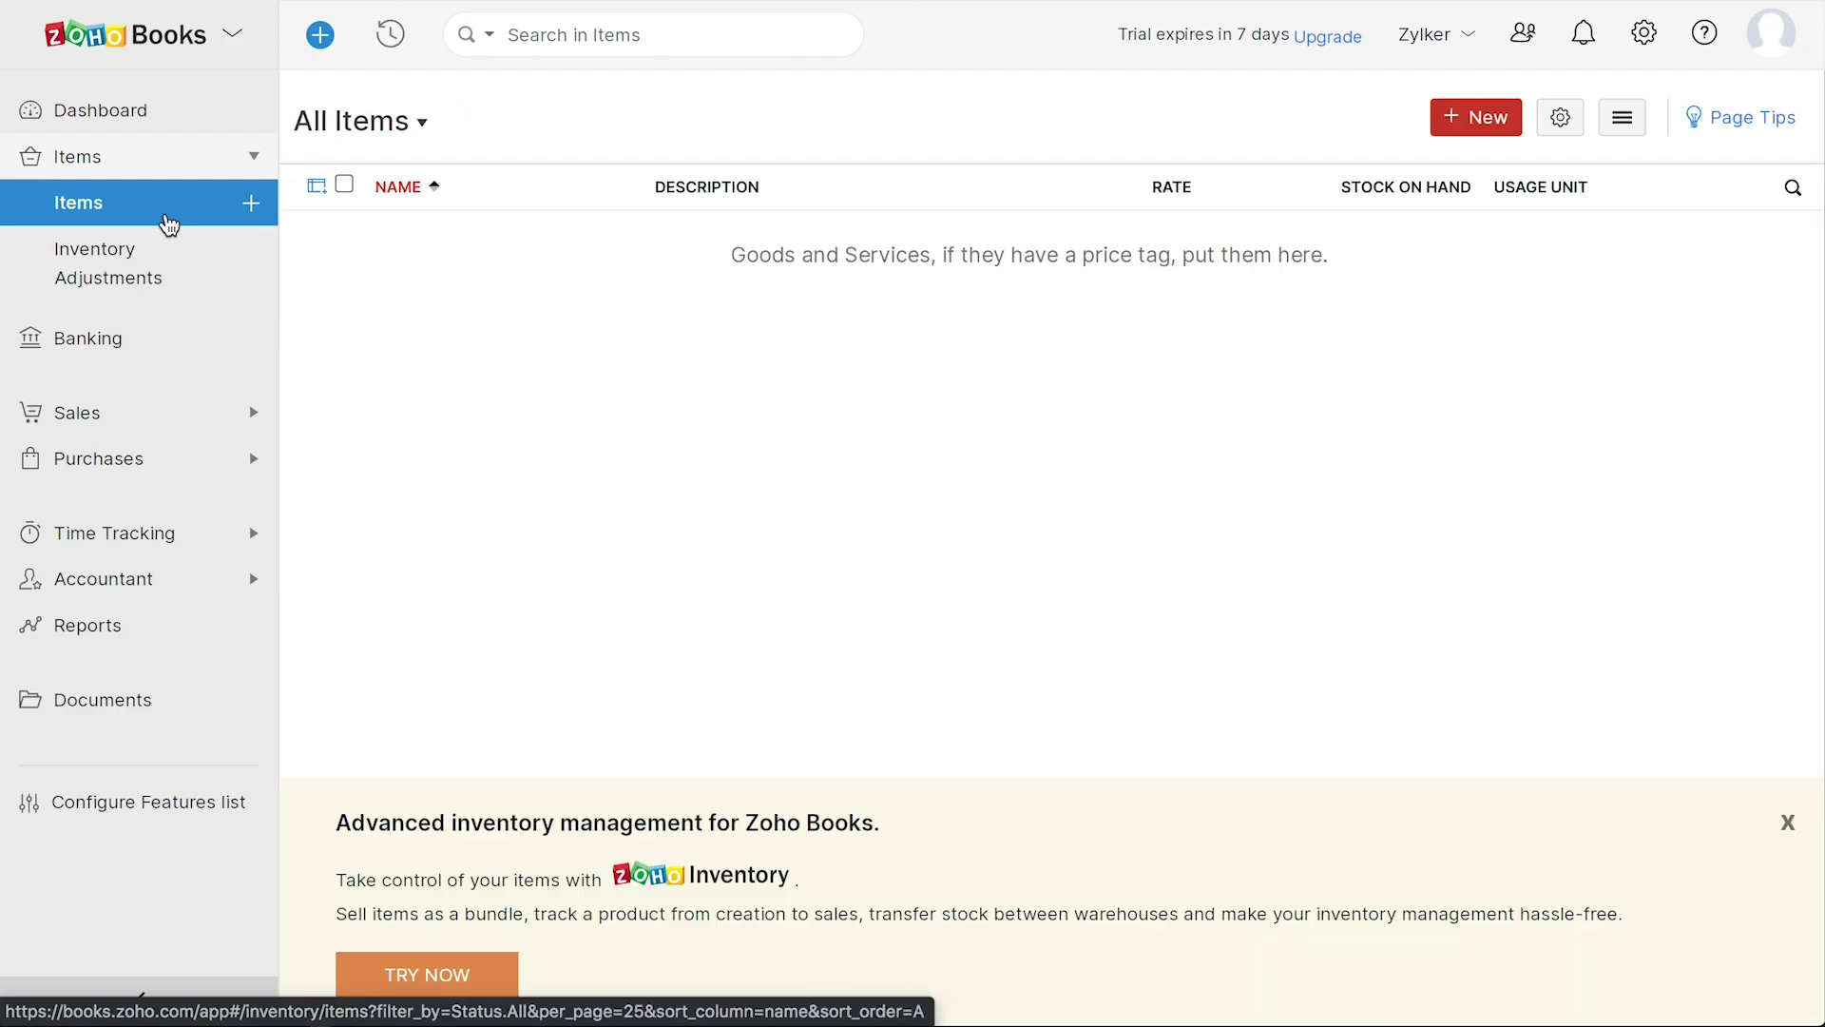
# - Start a taxable Laptop item in pcs with selling price 1400 and cost price 1700
pyautogui.click(1489, 133)
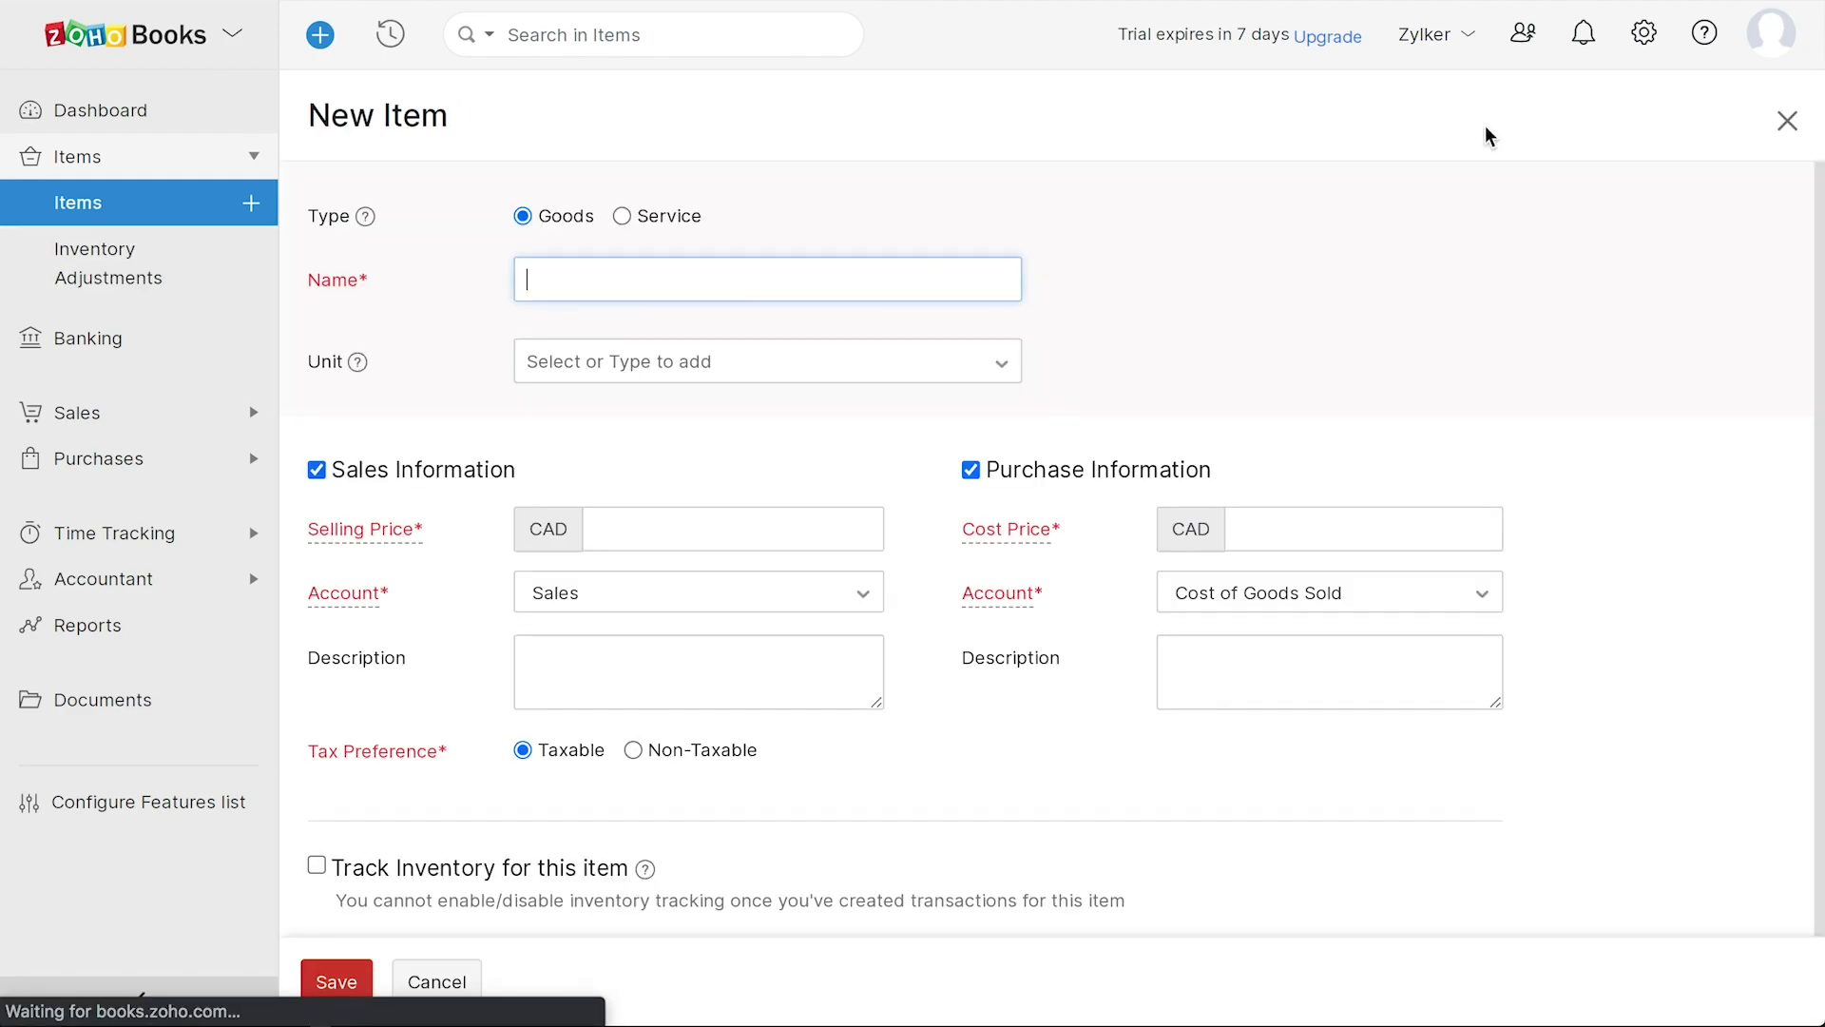
pyautogui.write('Laptop')
pyautogui.click(535, 392)
pyautogui.click(525, 362)
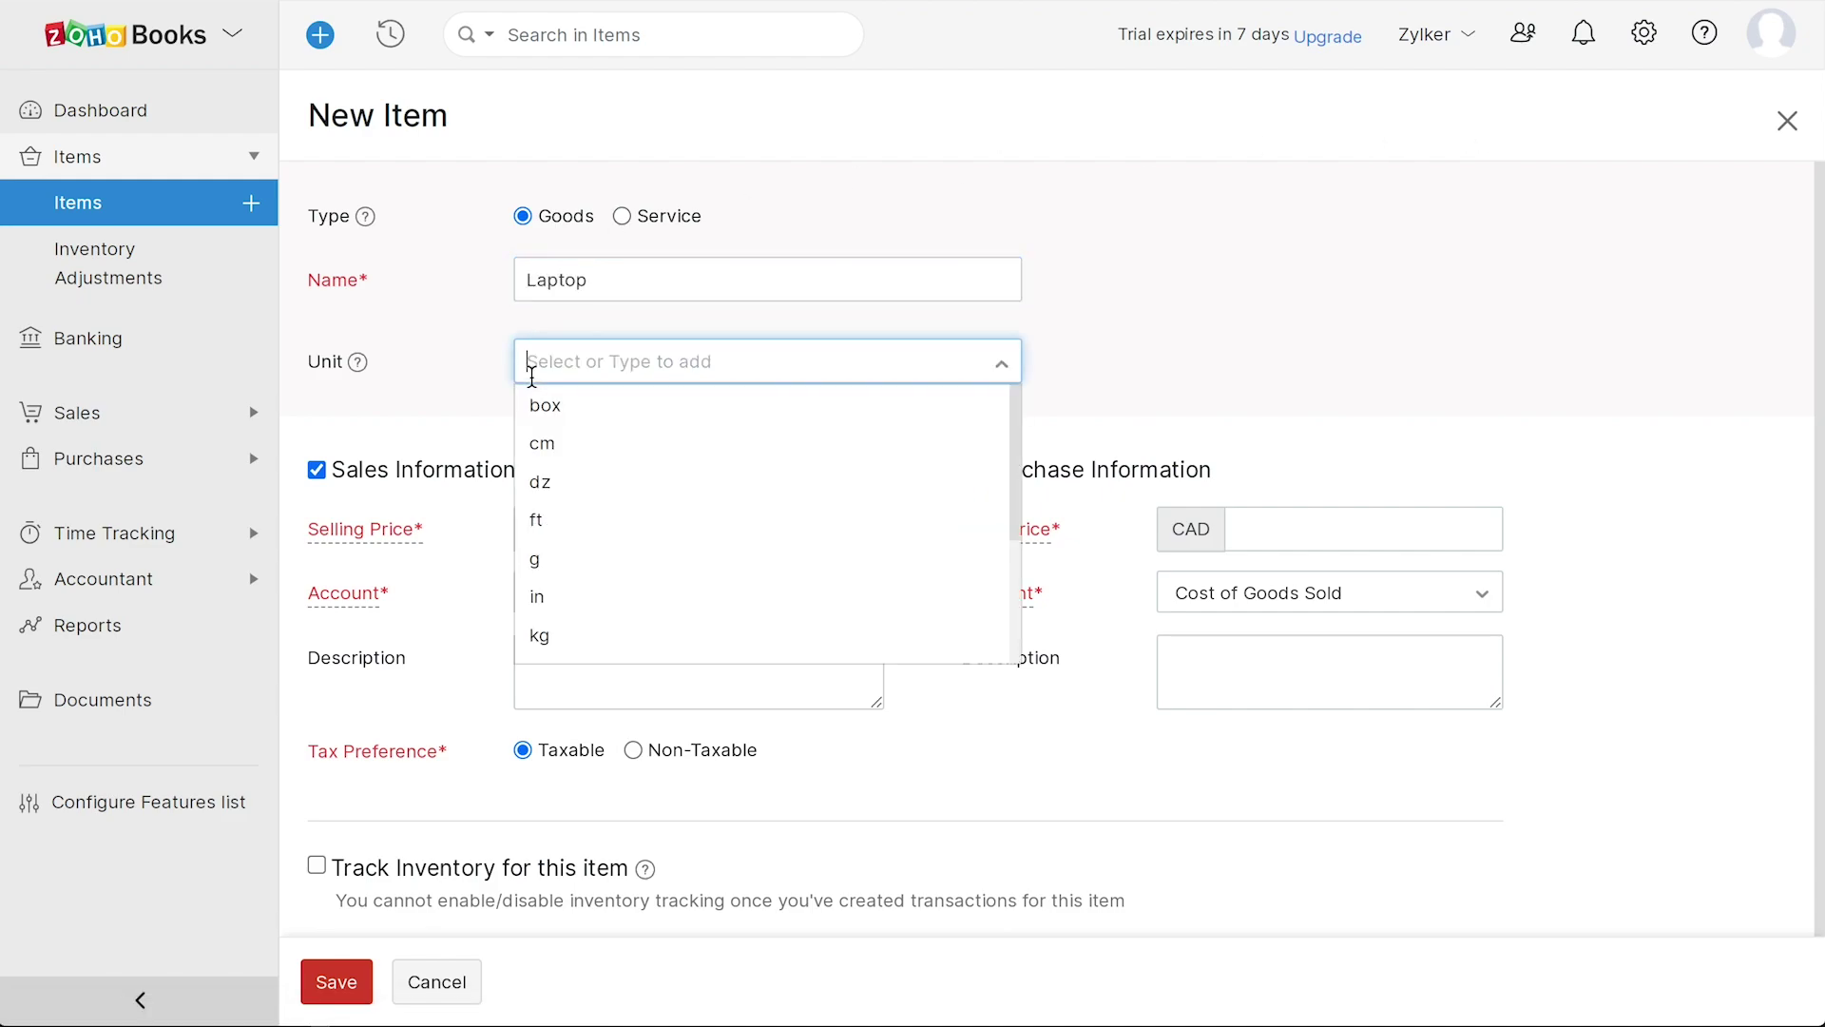
pyautogui.scroll(-3, 570, 525)
pyautogui.click(574, 642)
pyautogui.click(665, 530)
pyautogui.write('1400')
pyautogui.click(1264, 529)
pyautogui.write('1700')
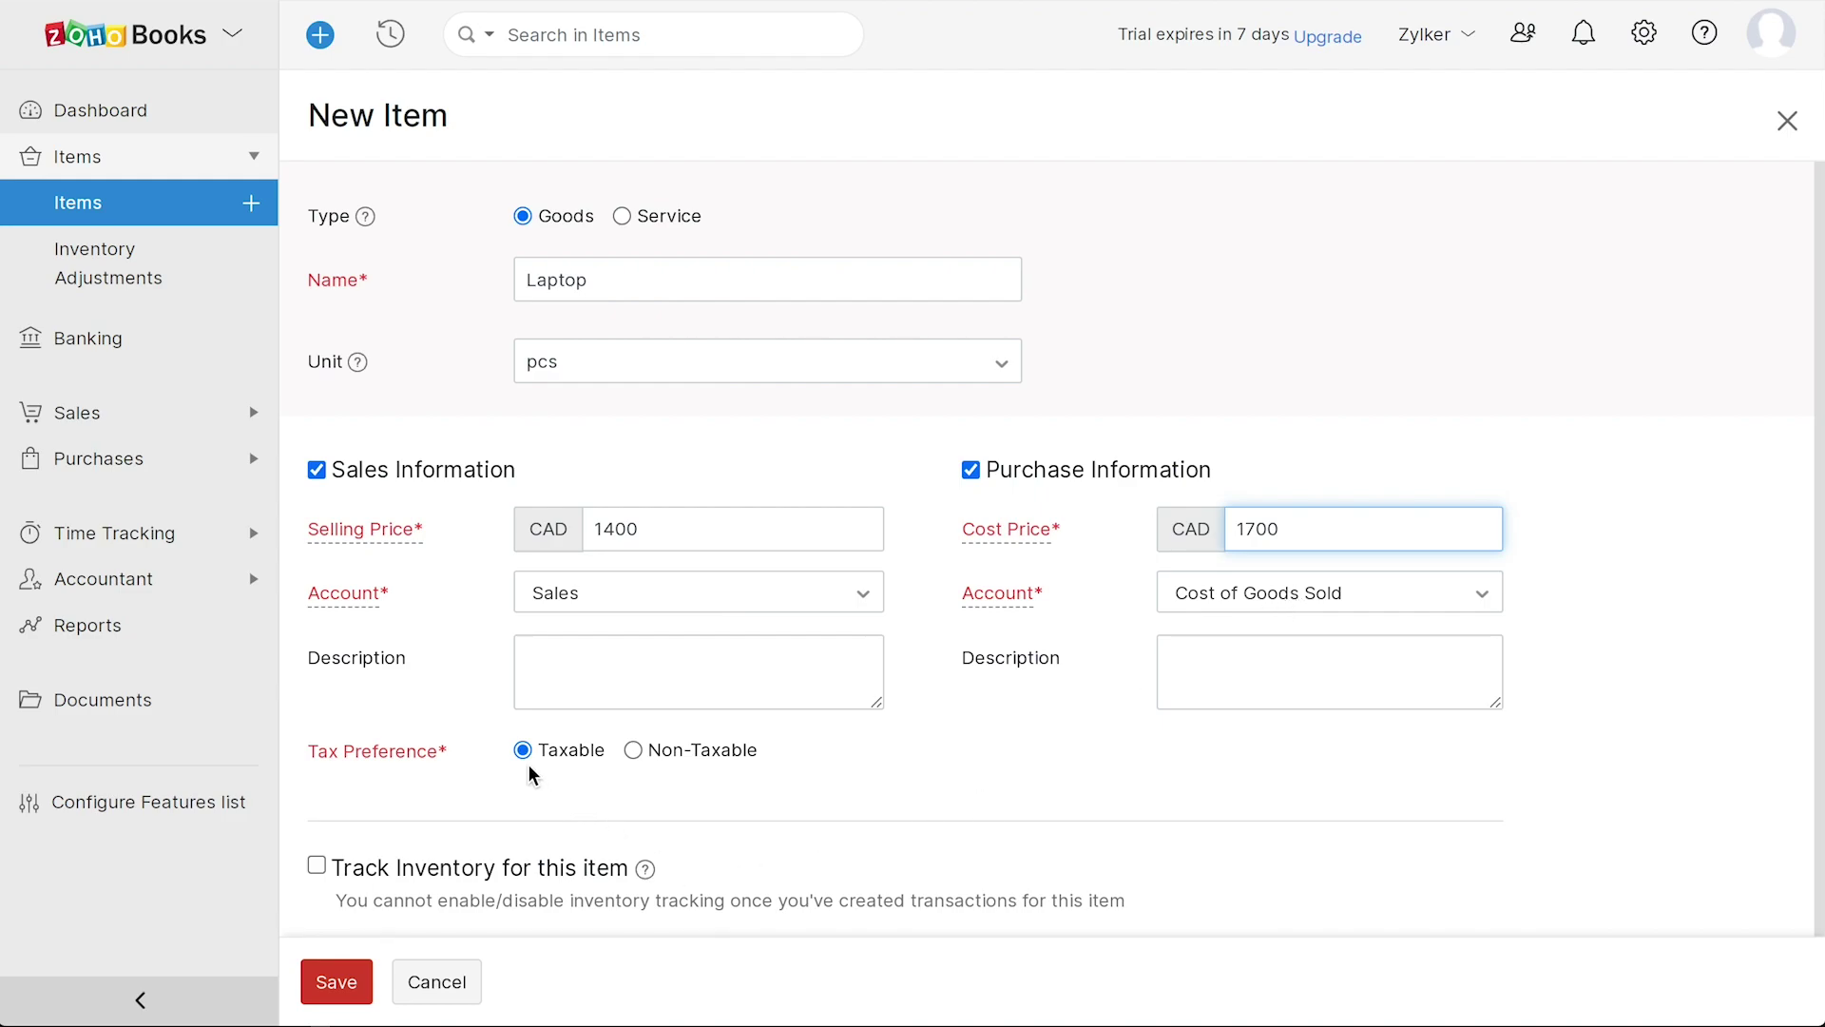
pyautogui.click(635, 763)
pyautogui.click(634, 758)
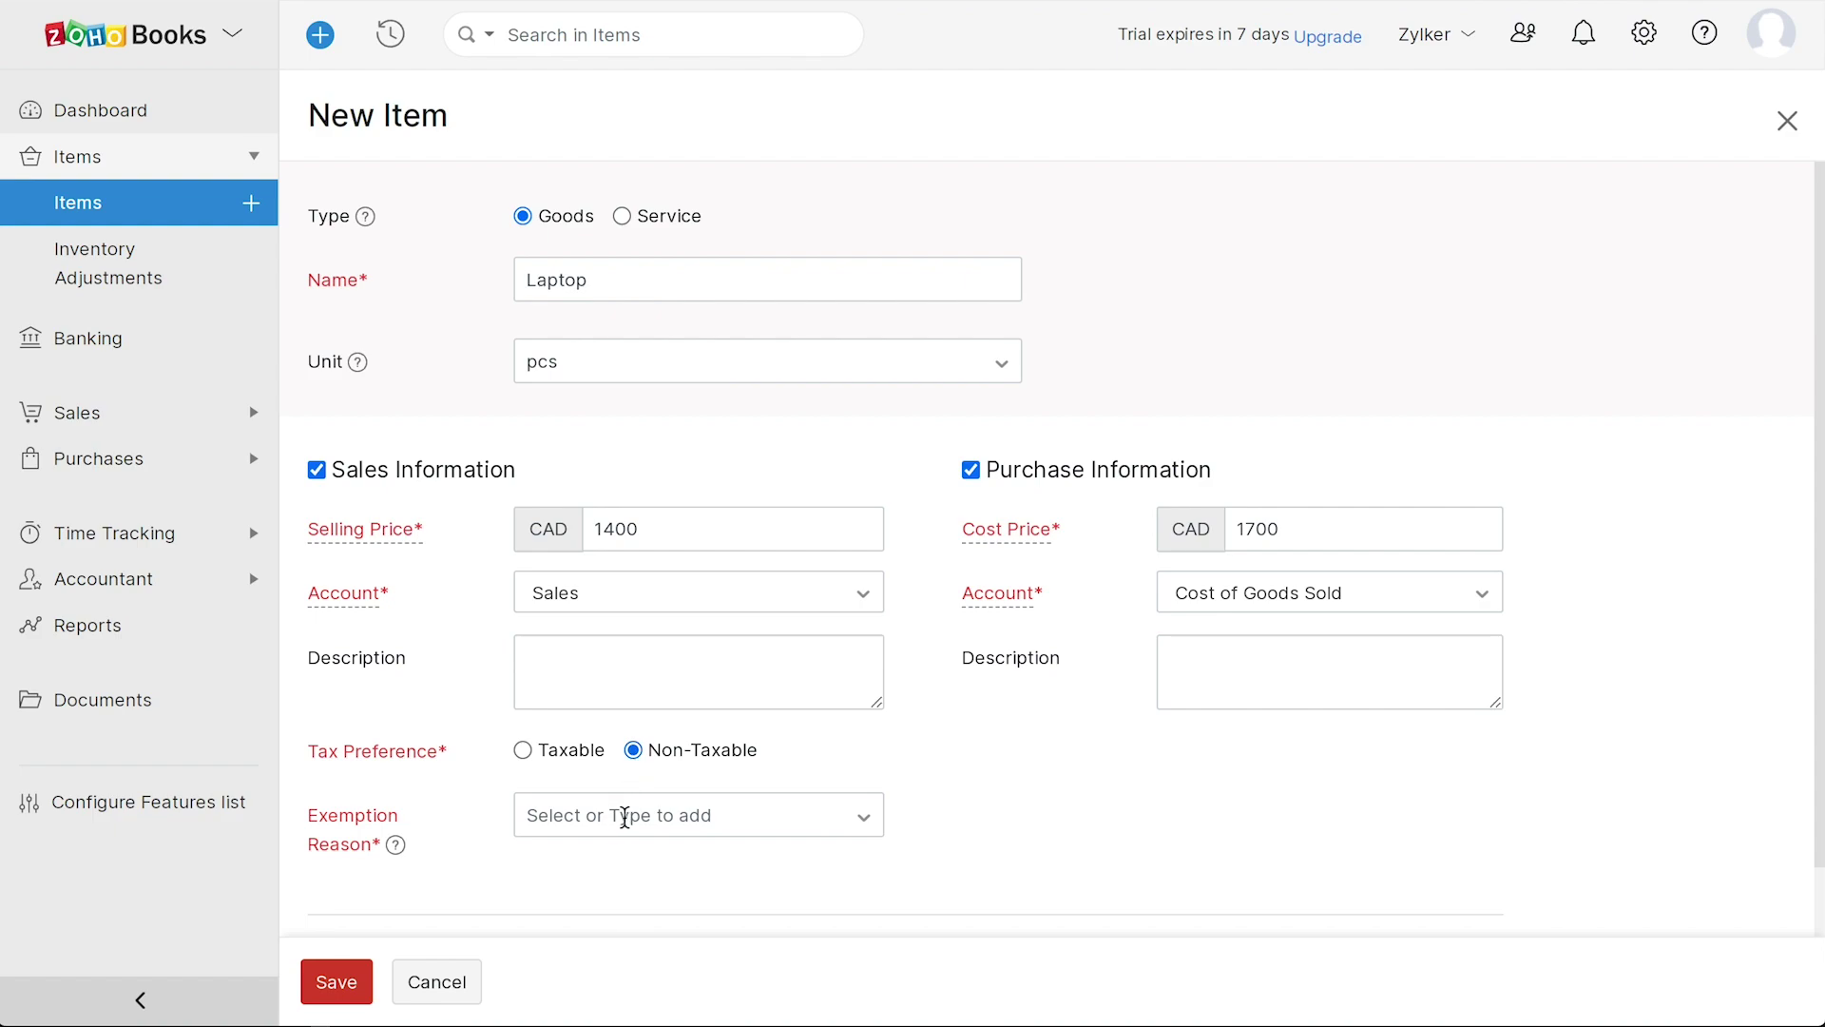
pyautogui.click(522, 751)
# - Track its inventory in Inventory Asset with 120 opening stock at 1200, and save
pyautogui.scroll(-1, 884, 823)
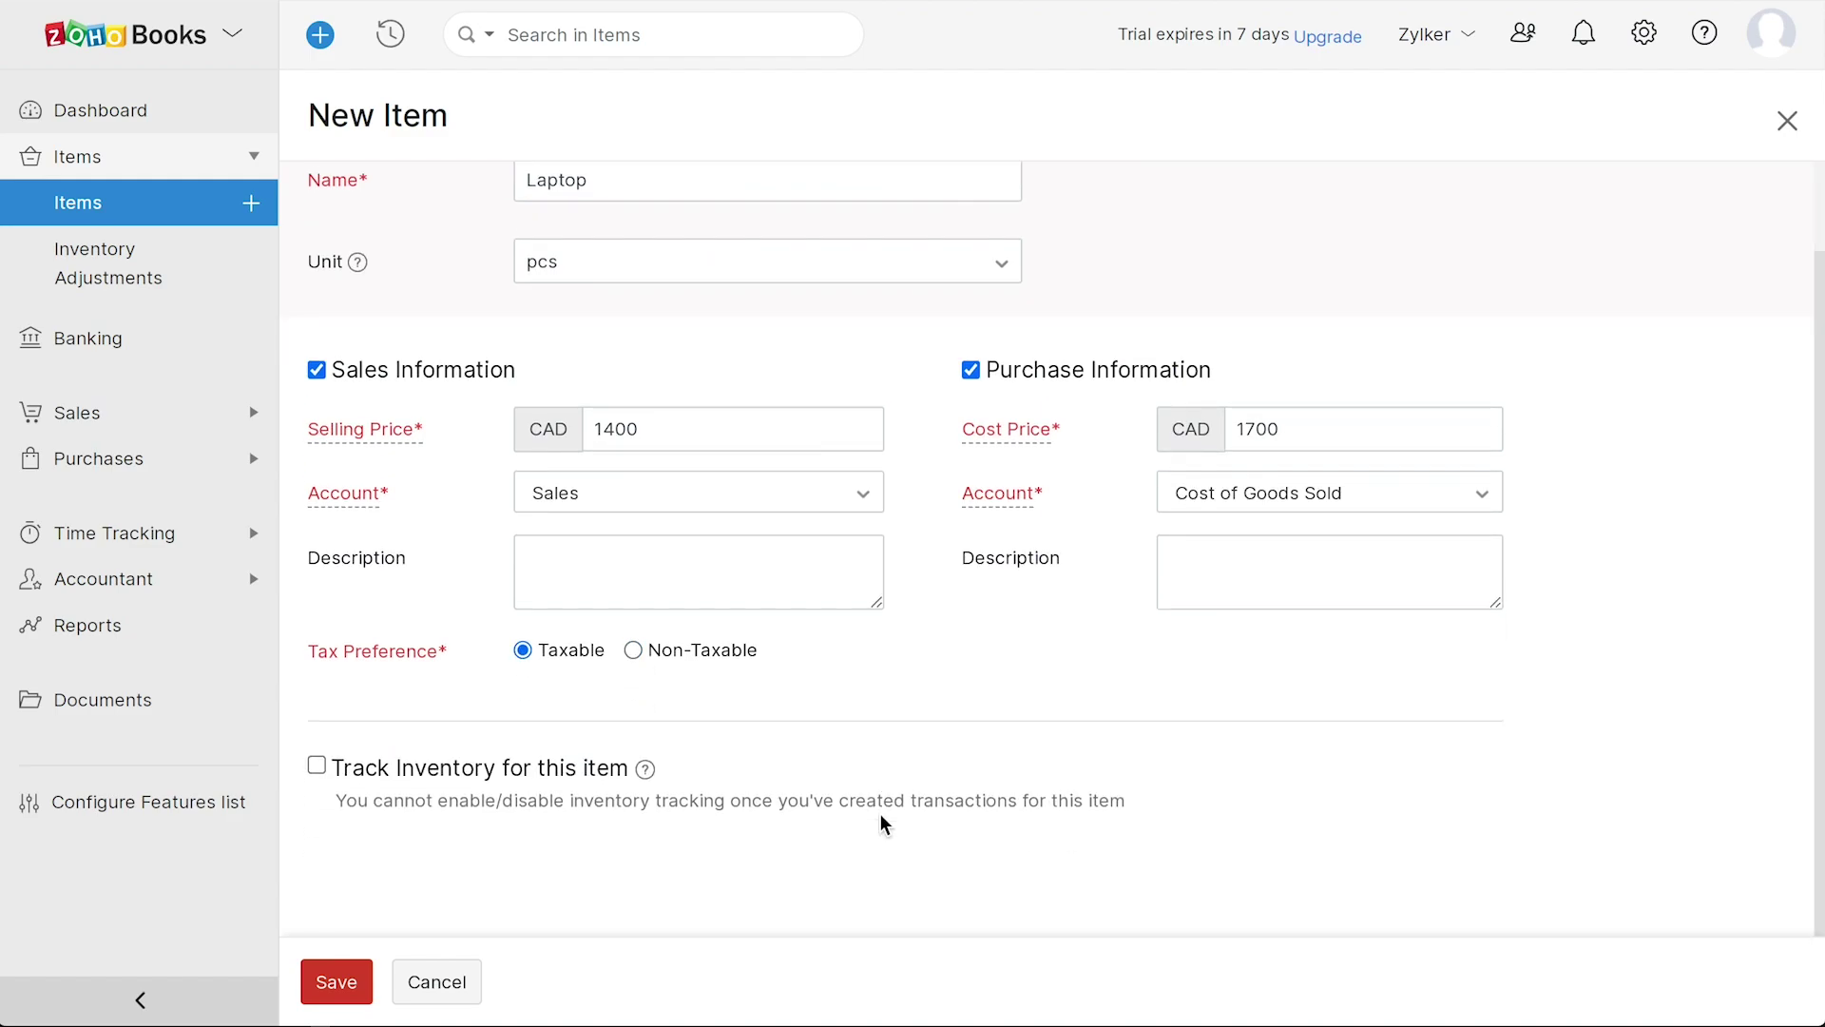
pyautogui.click(319, 766)
pyautogui.scroll(-2, 868, 790)
pyautogui.click(701, 691)
pyautogui.click(628, 829)
pyautogui.click(546, 758)
pyautogui.write('120')
pyautogui.click(1220, 769)
pyautogui.write('1200')
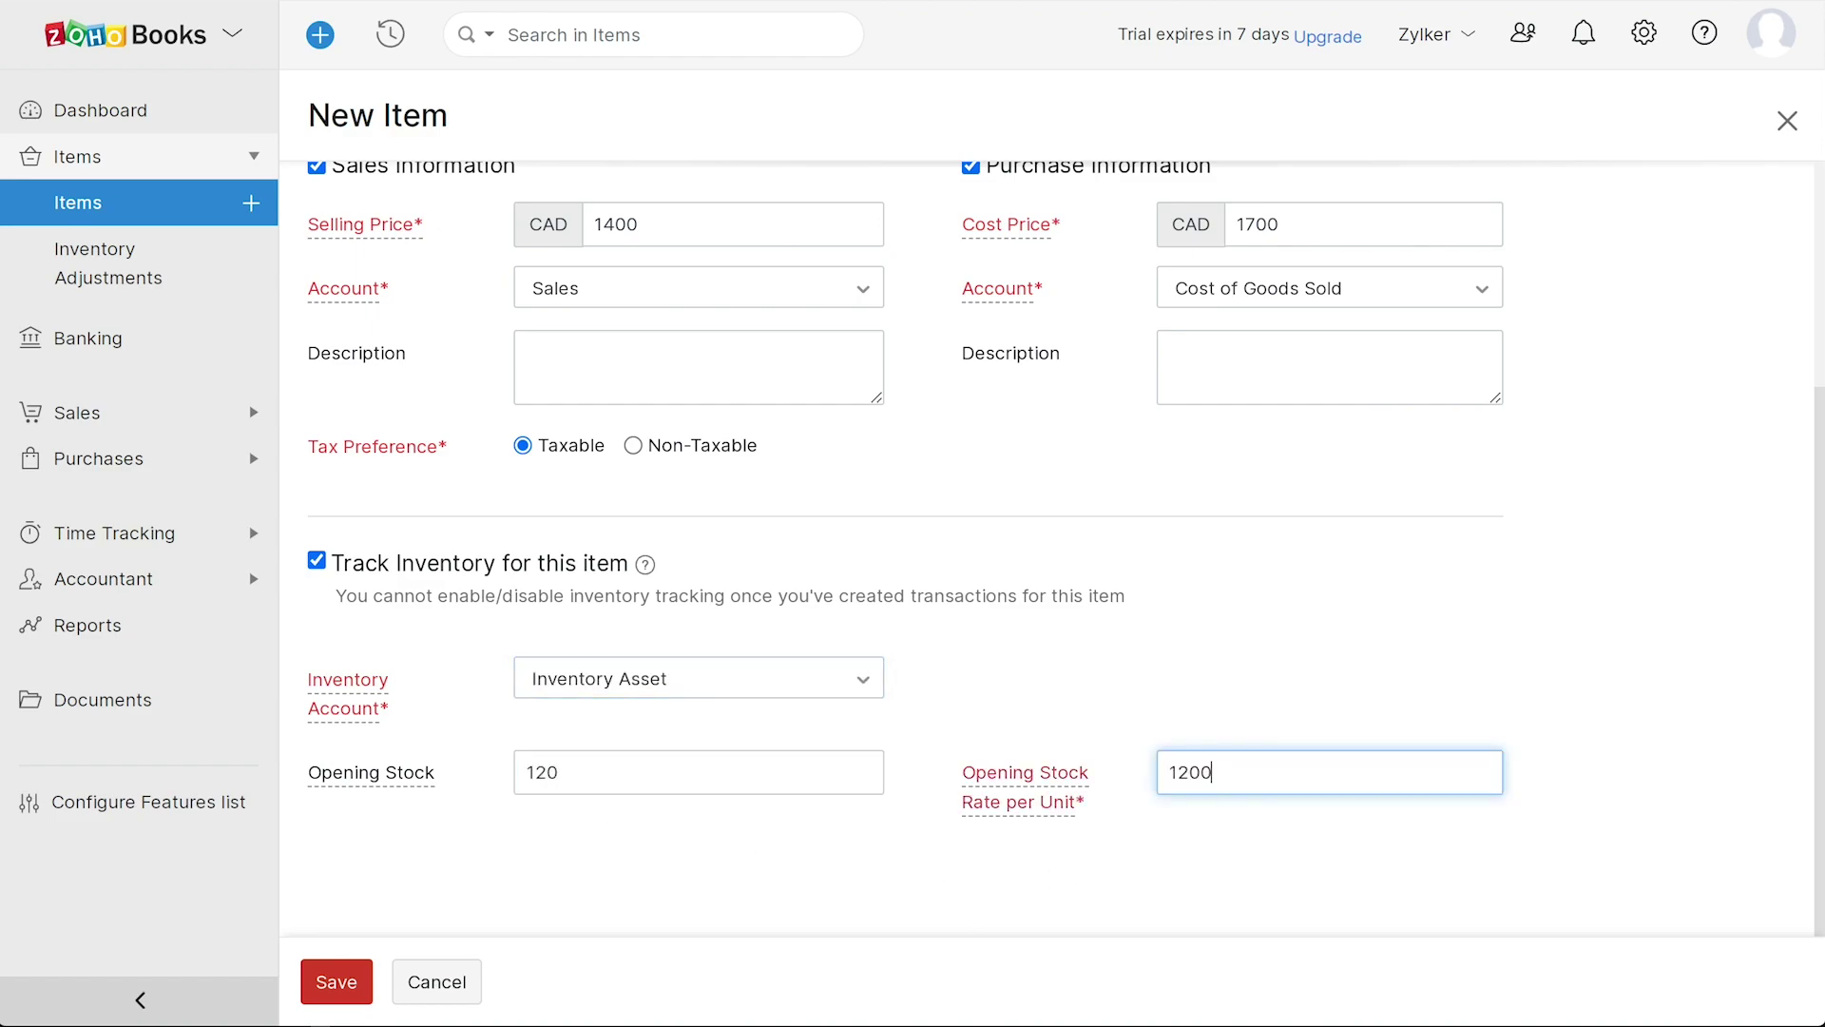
pyautogui.click(334, 982)
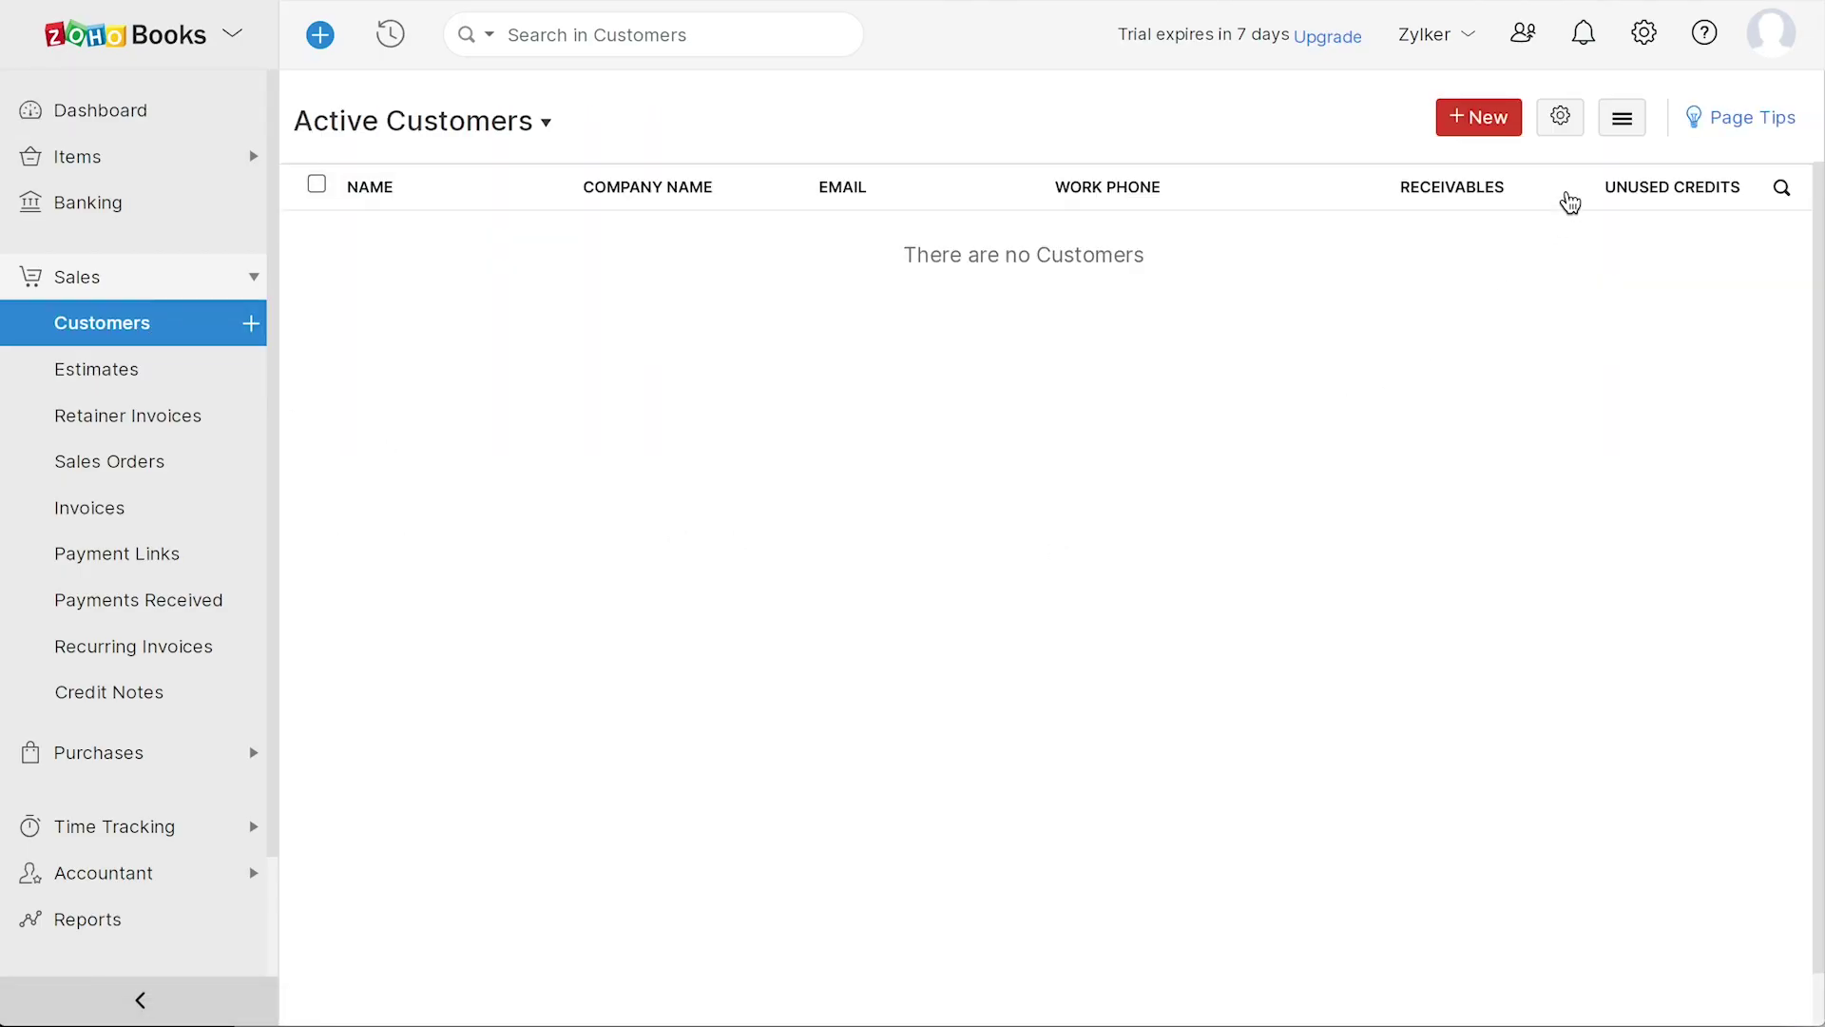
# - Dismiss the Customers options menu unused and start a New Customer form
pyautogui.click(1621, 117)
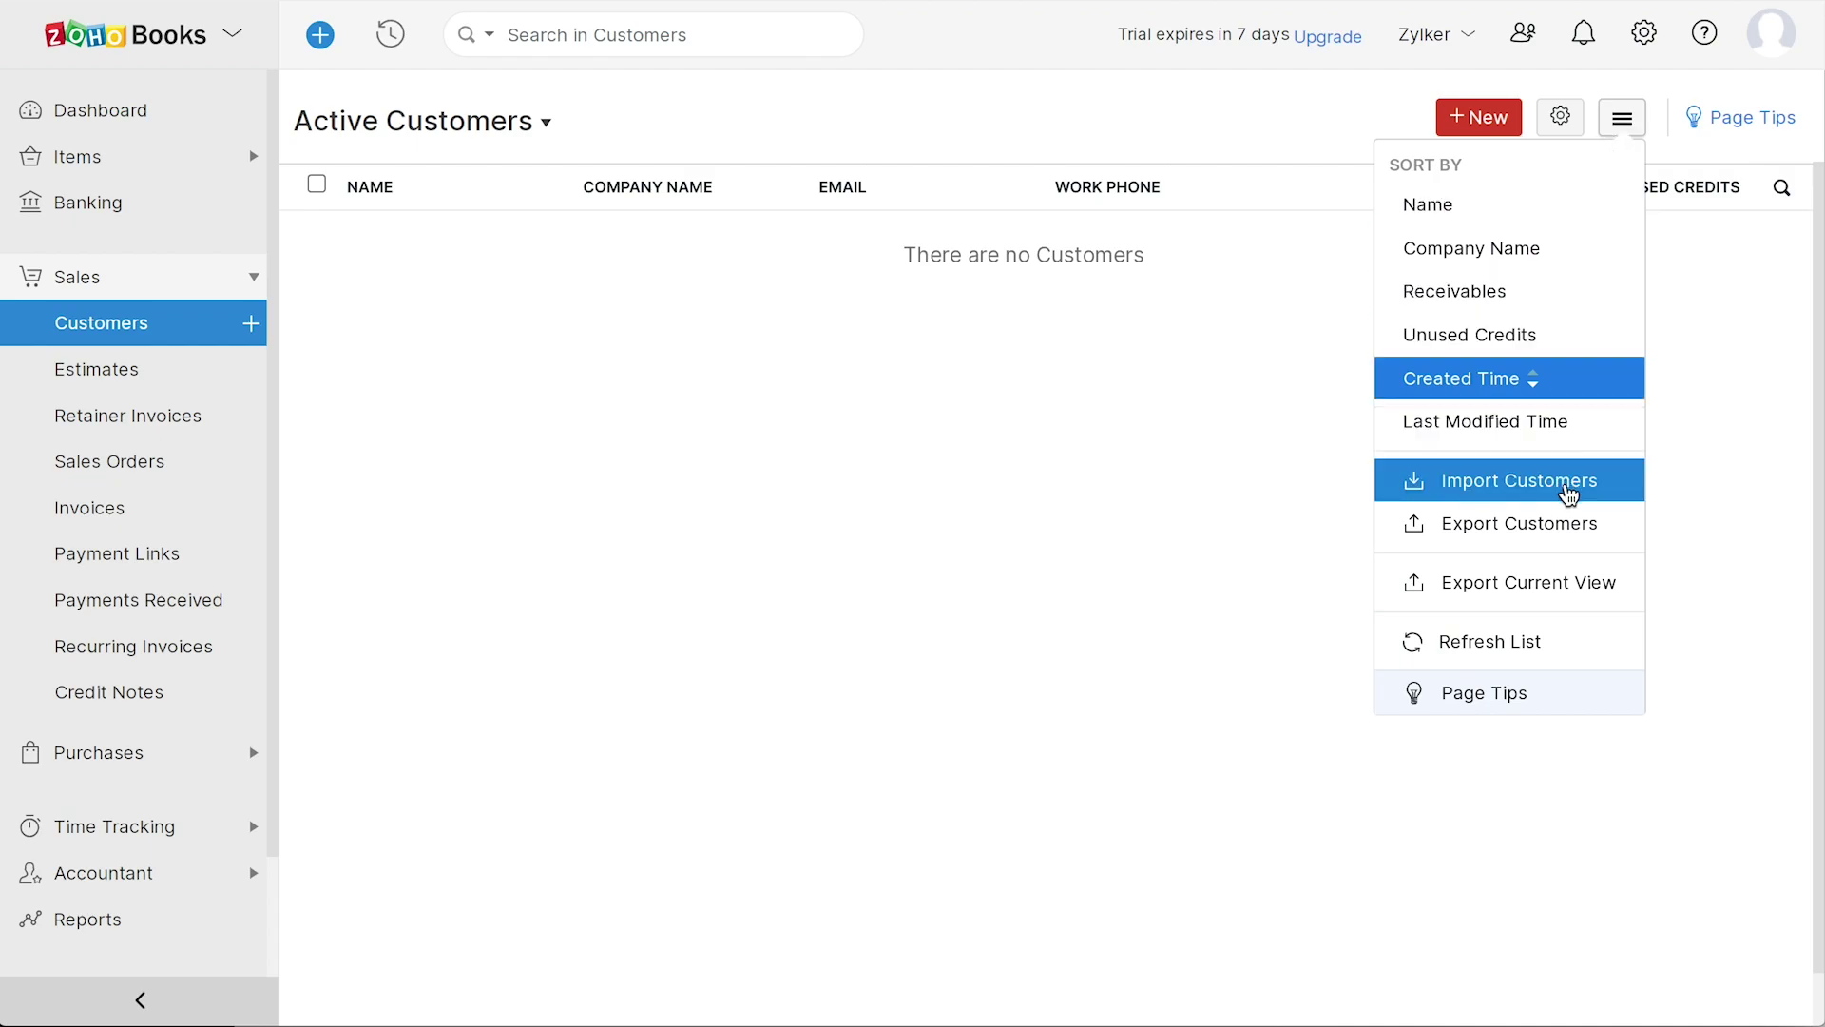
pyautogui.click(927, 531)
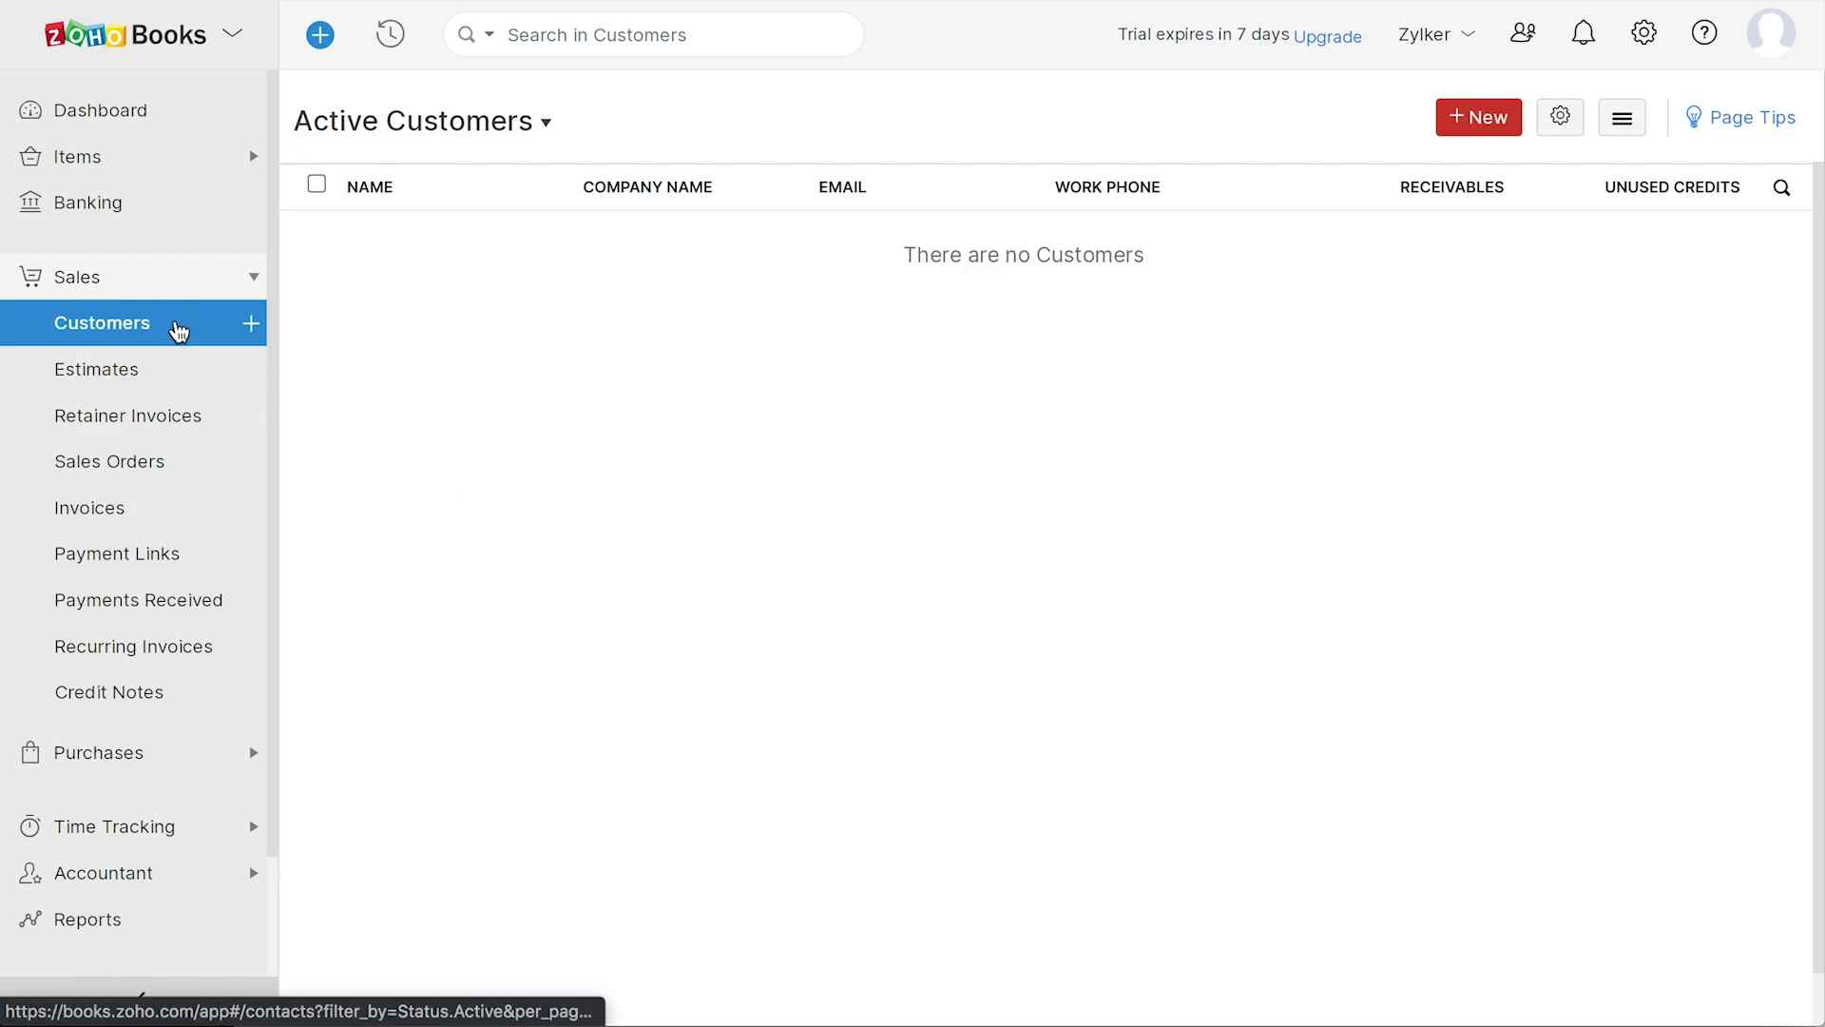
pyautogui.click(1475, 131)
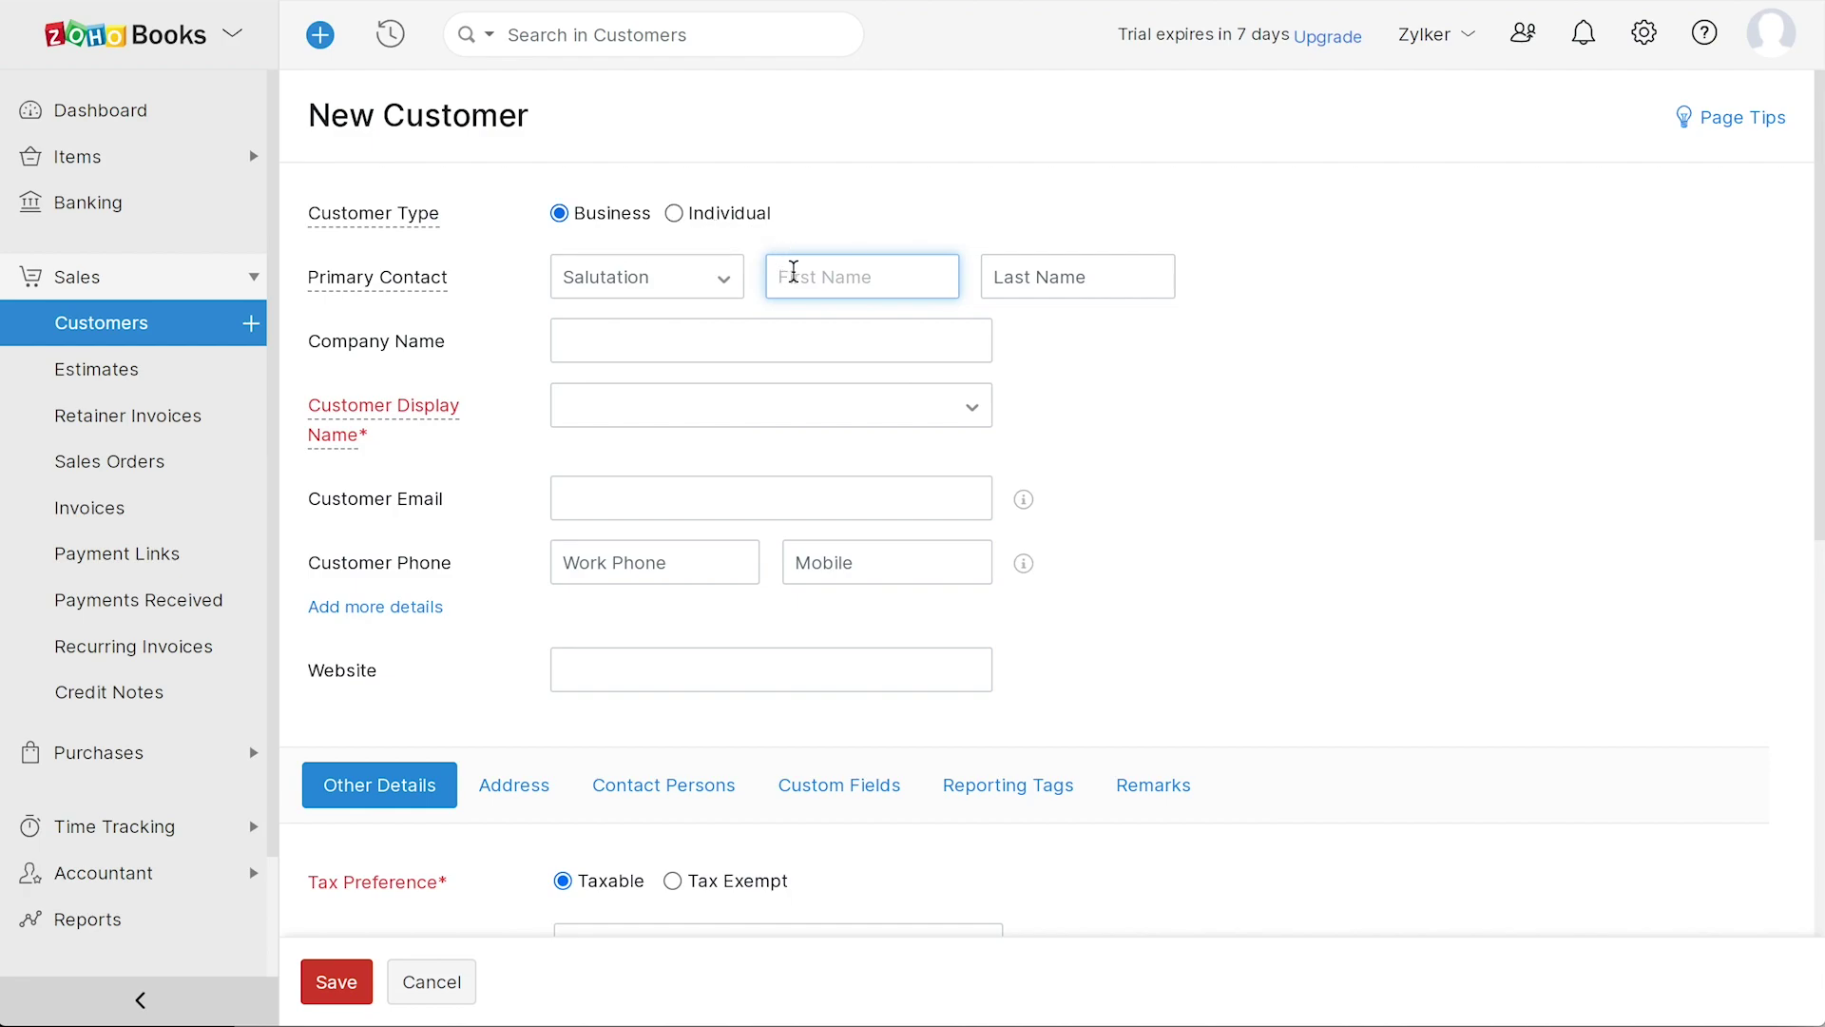
# - Enter the contact's first and last name, company name APT, and choose APT as display name
pyautogui.click(998, 277)
pyautogui.click(567, 348)
pyautogui.write('APT')
pyautogui.click(568, 410)
pyautogui.click(579, 518)
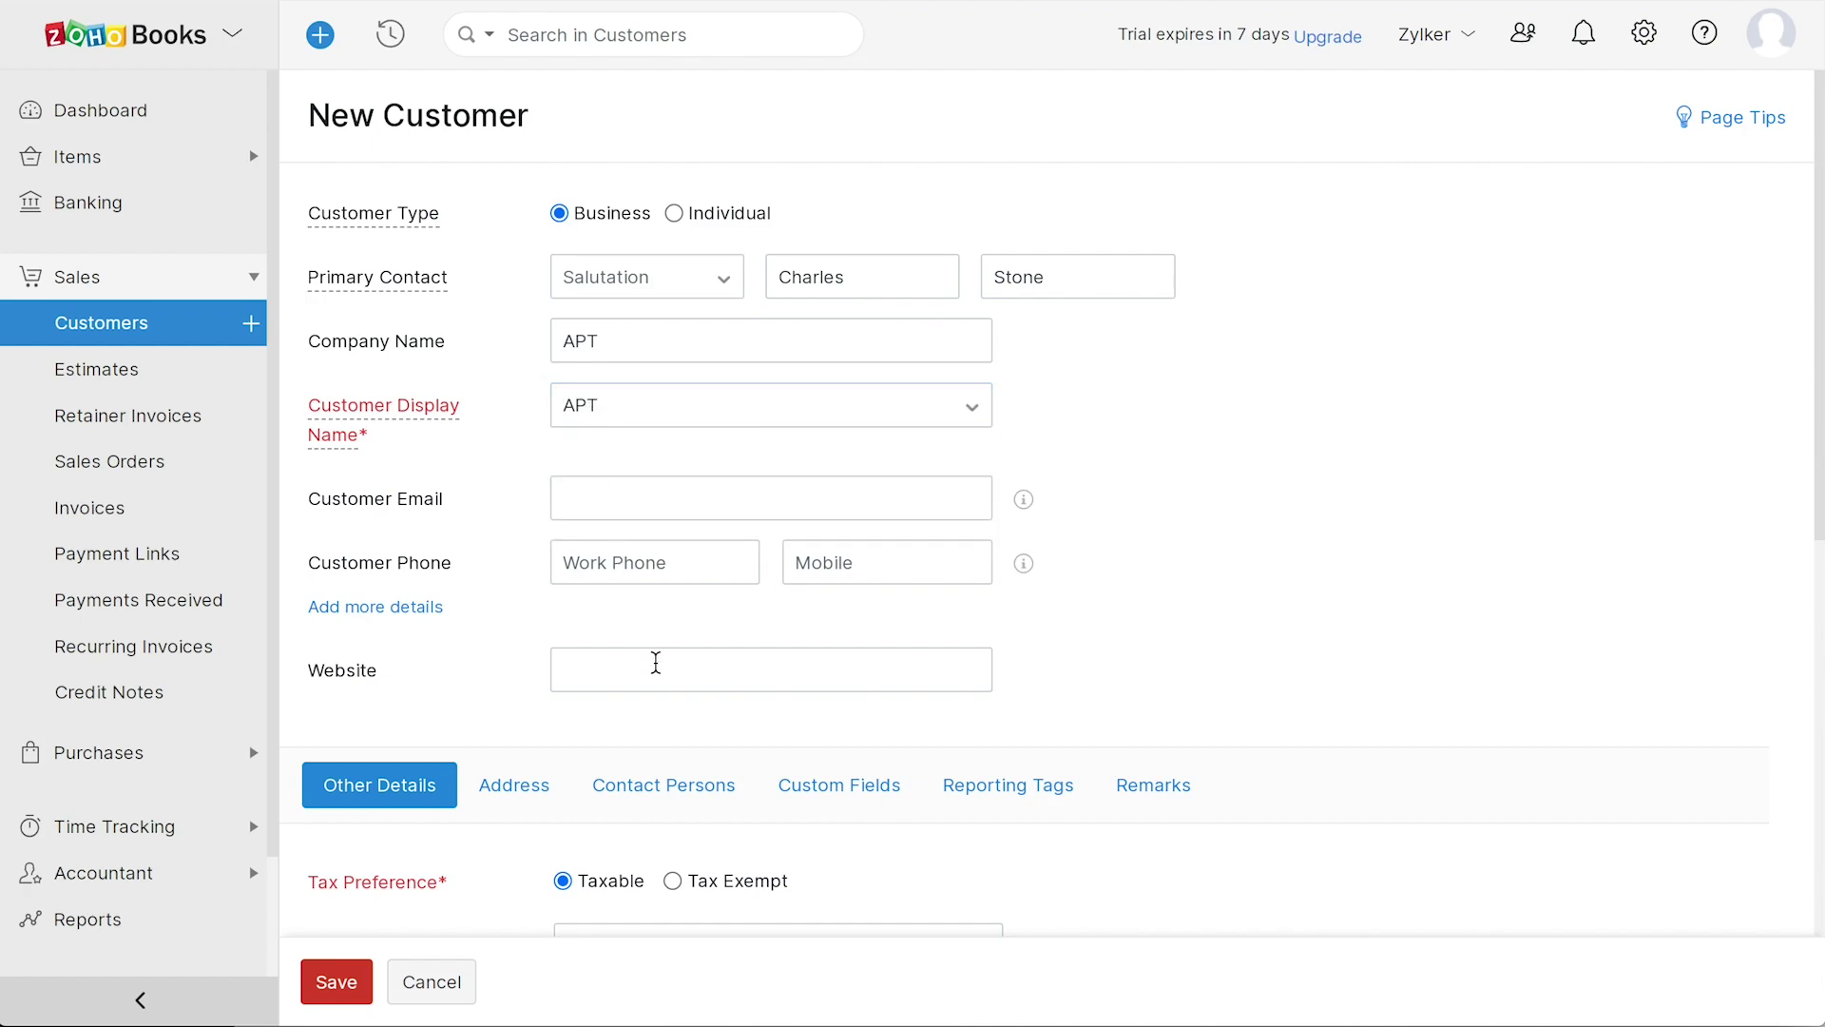
# - Set the customer's tax rate to GST [5%] in the tax settings
pyautogui.scroll(-8, 1085, 861)
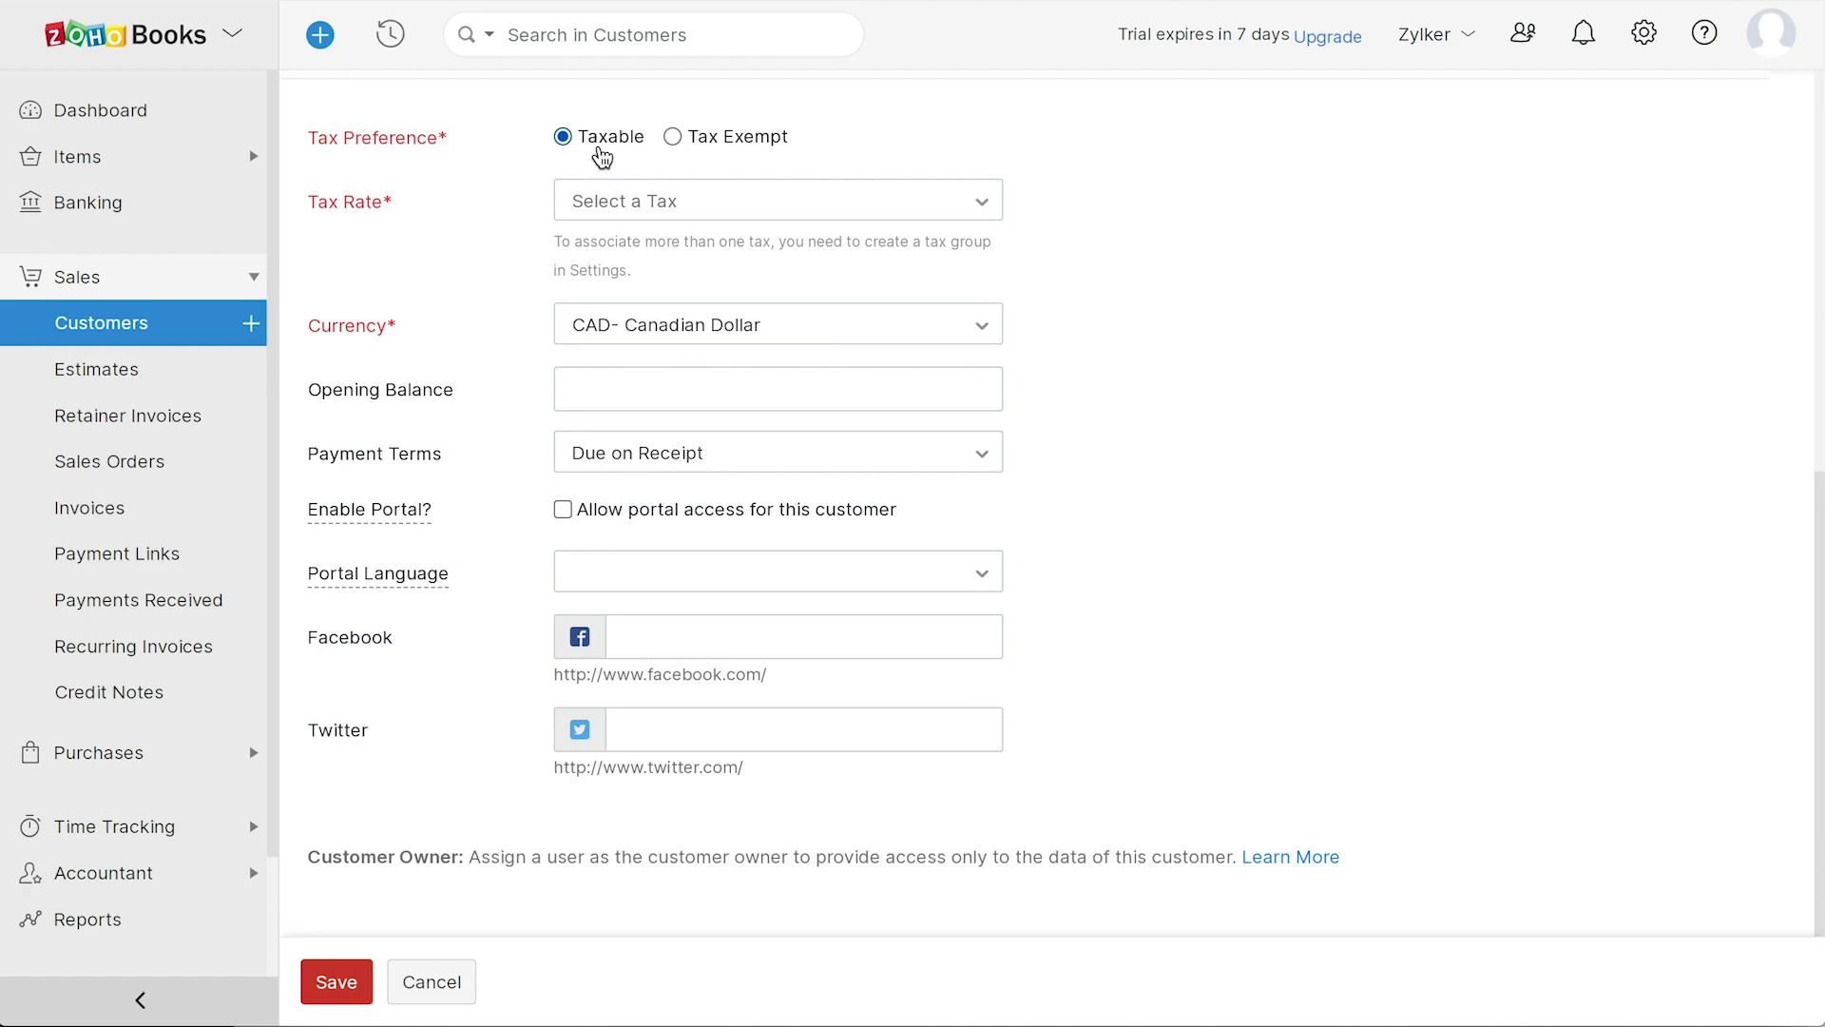
pyautogui.click(665, 203)
pyautogui.click(668, 211)
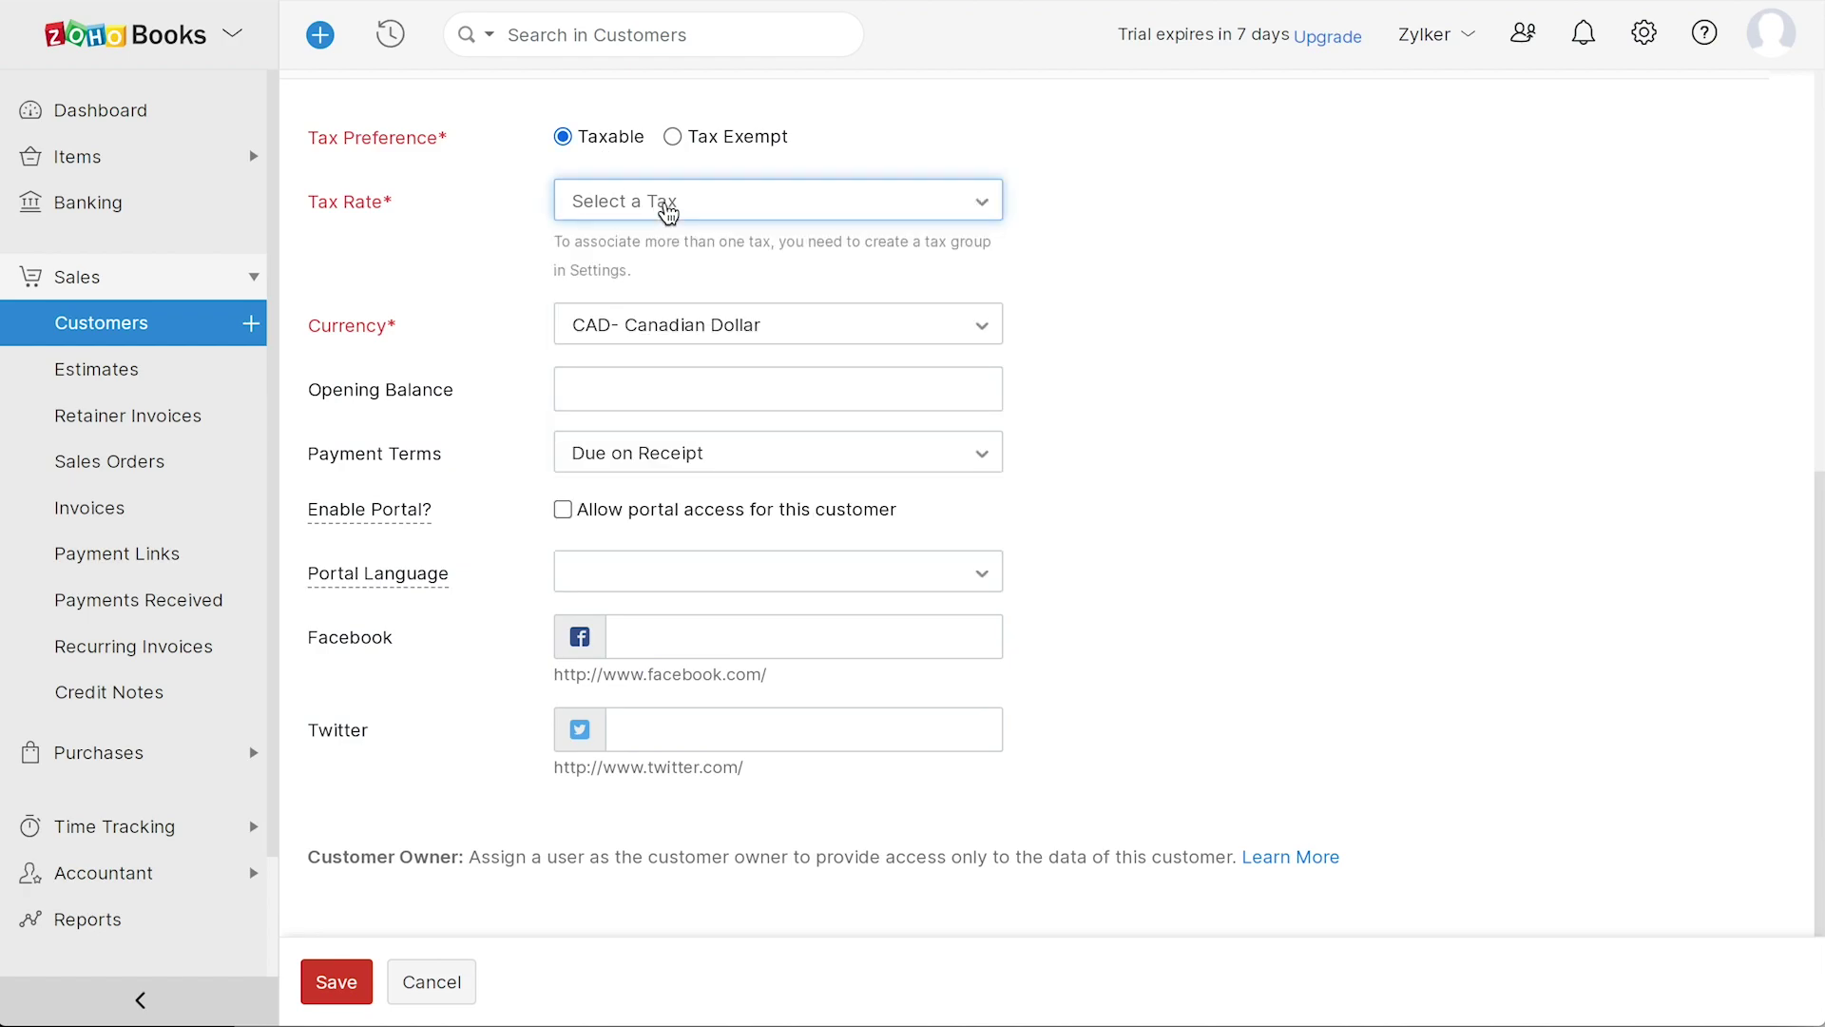
pyautogui.click(673, 137)
pyautogui.click(583, 391)
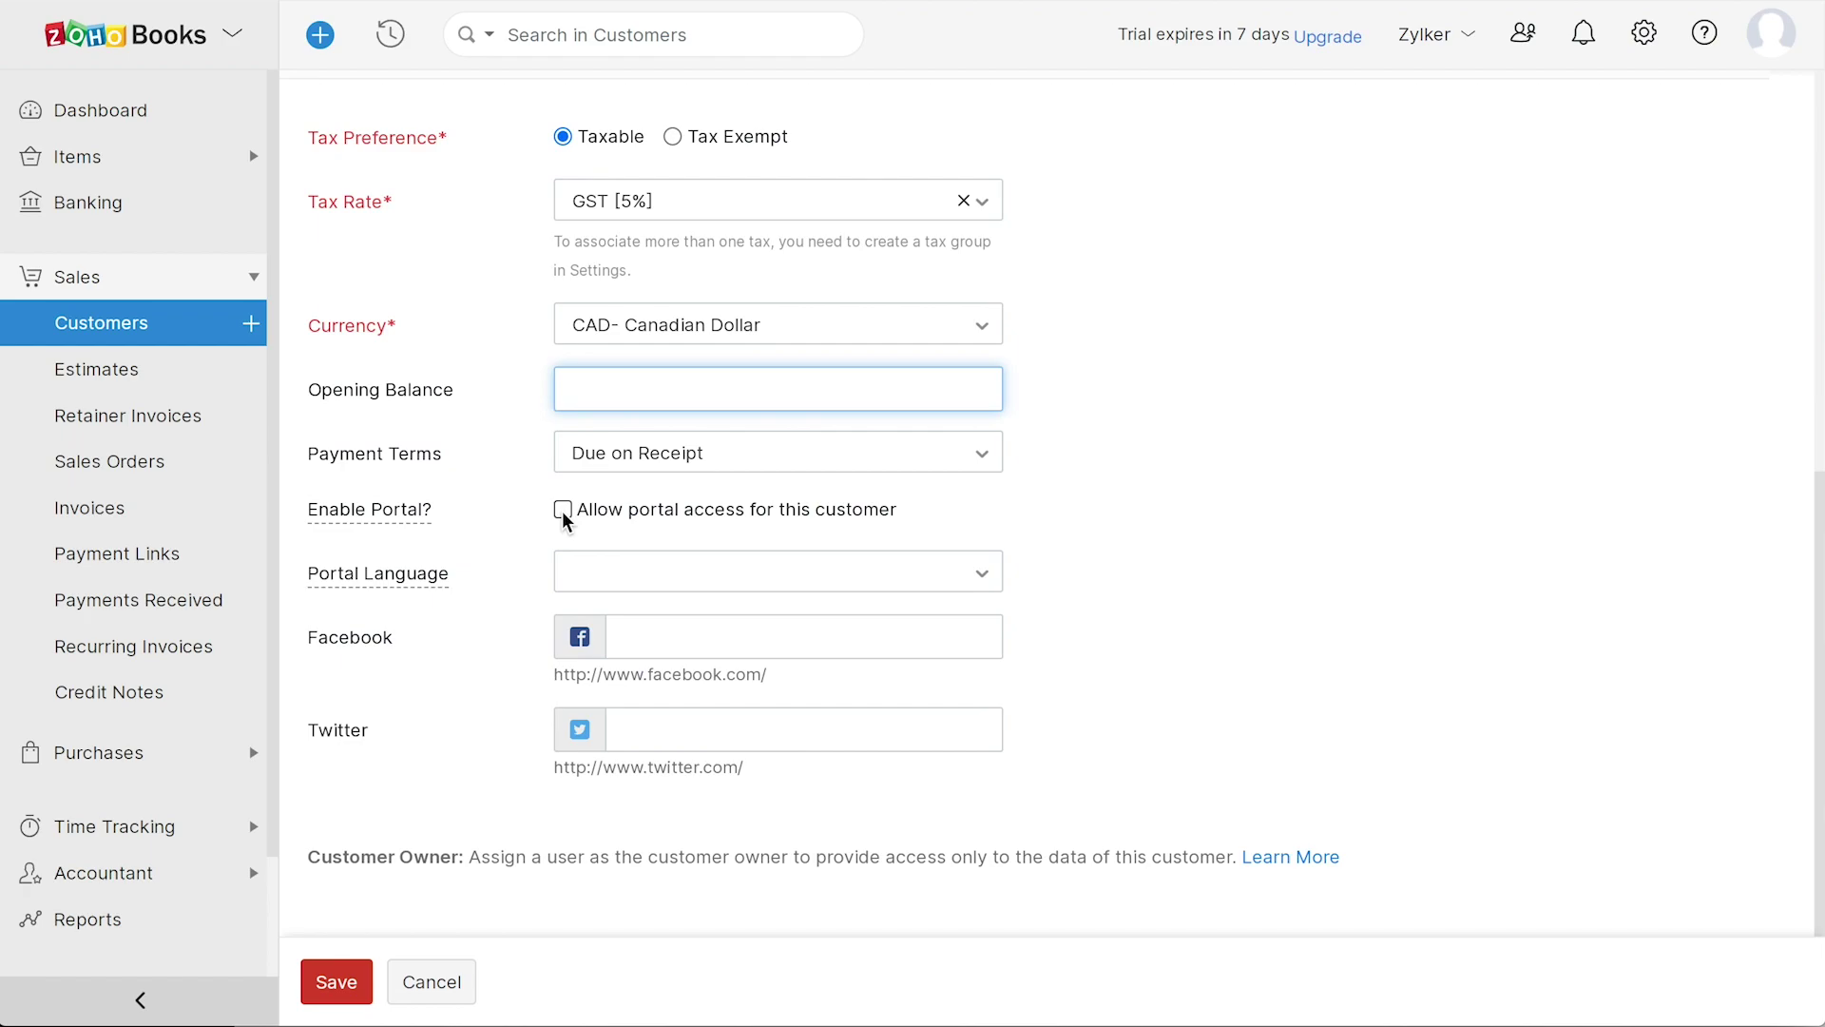
# - Review the Address, Contact Persons, Custom Fields, Reporting Tags and Remarks tabs, then save customer APT
pyautogui.scroll(2, 667, 441)
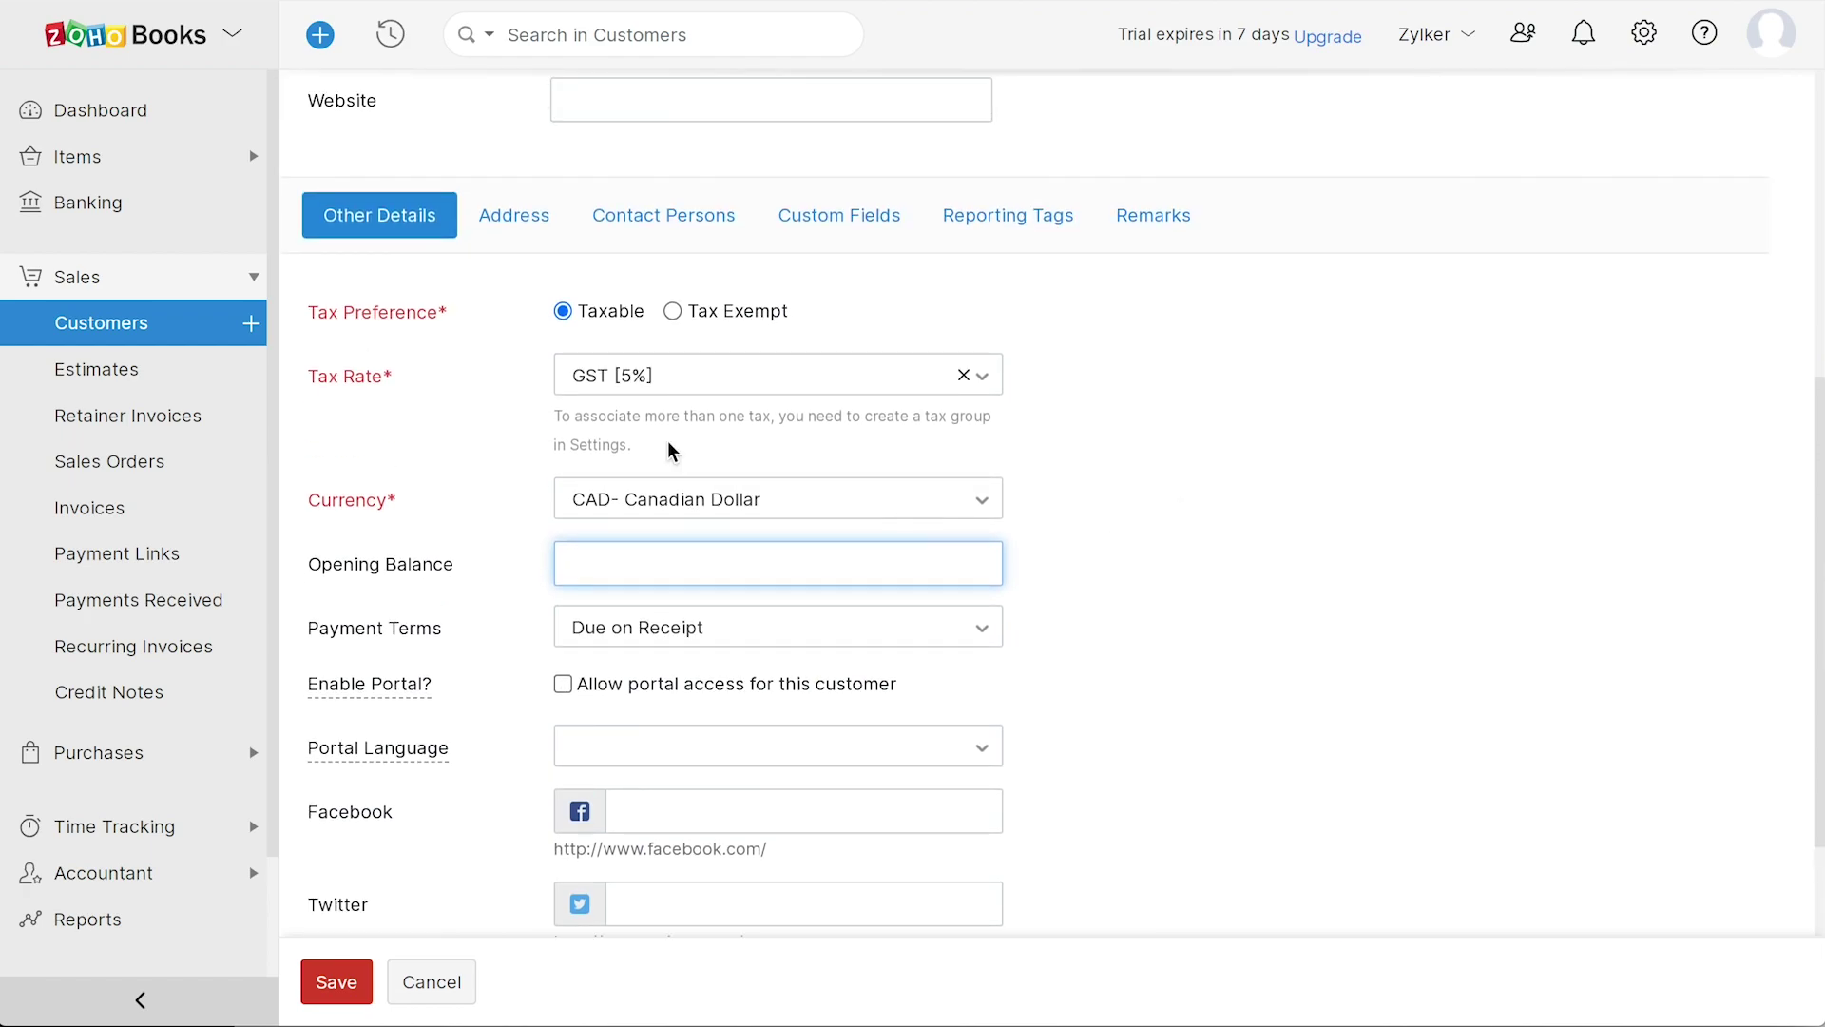
pyautogui.click(514, 219)
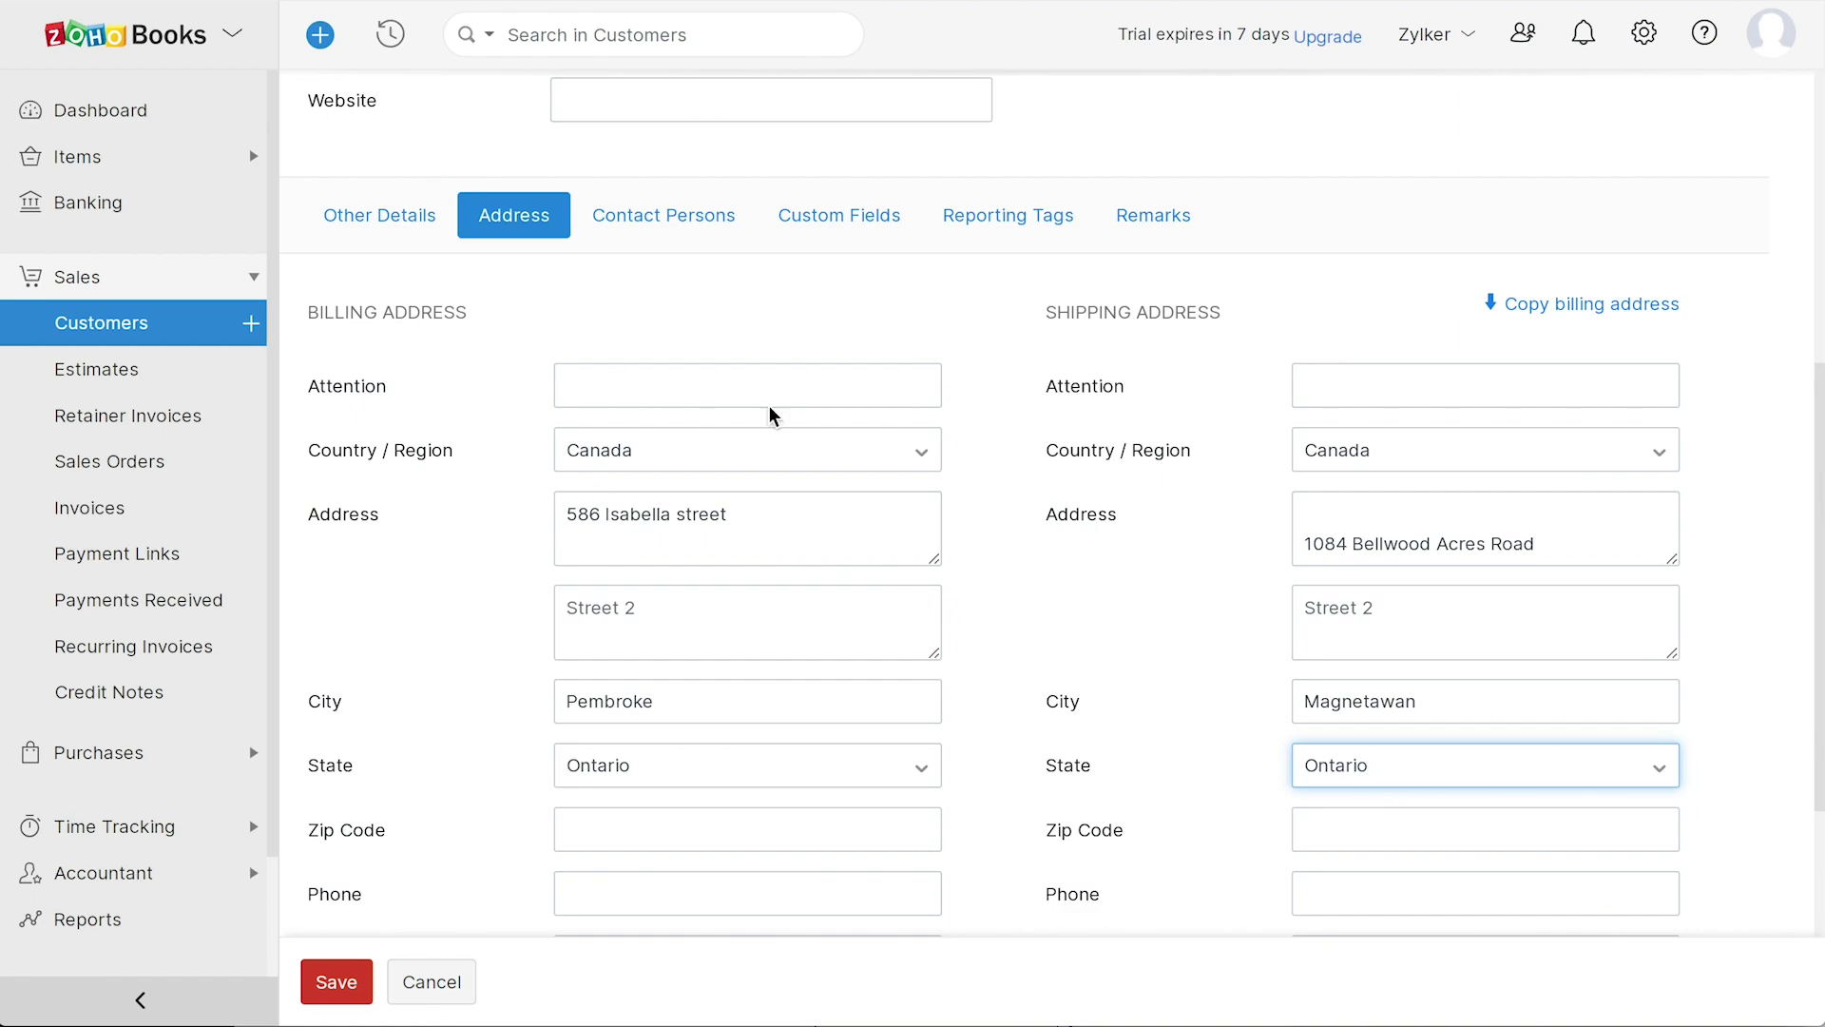
pyautogui.click(682, 217)
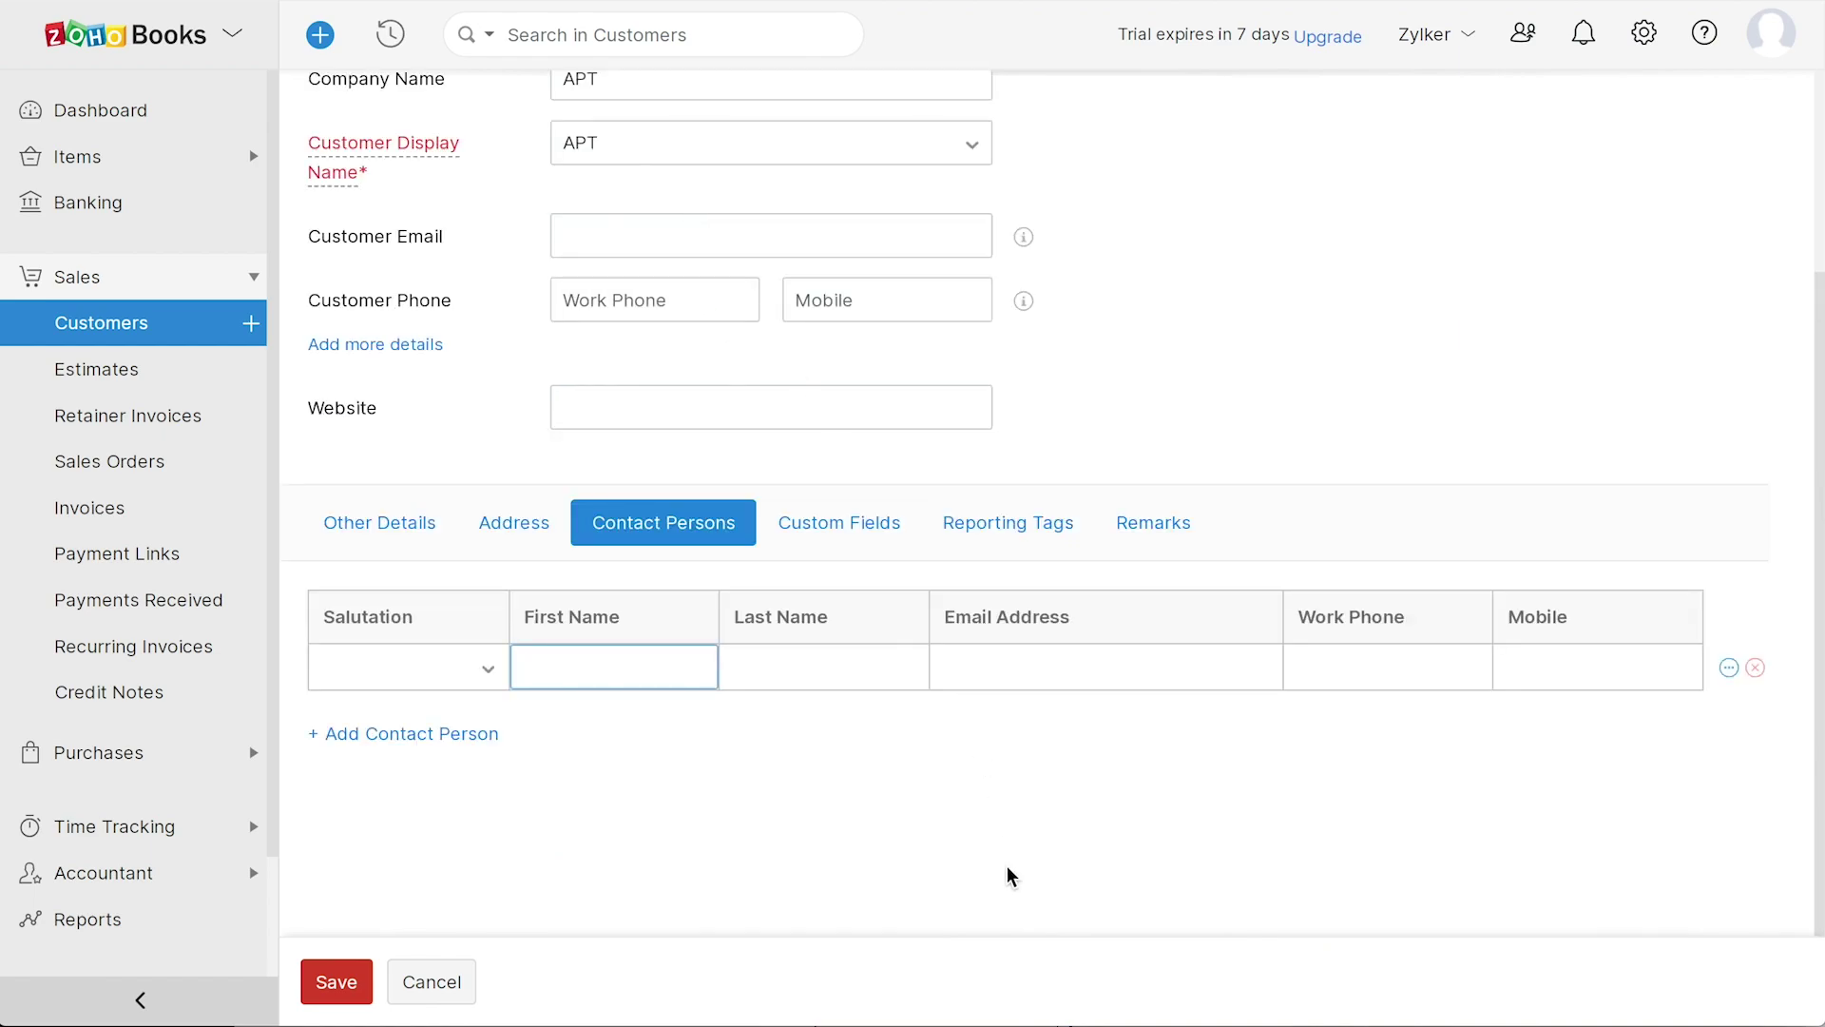
pyautogui.click(844, 543)
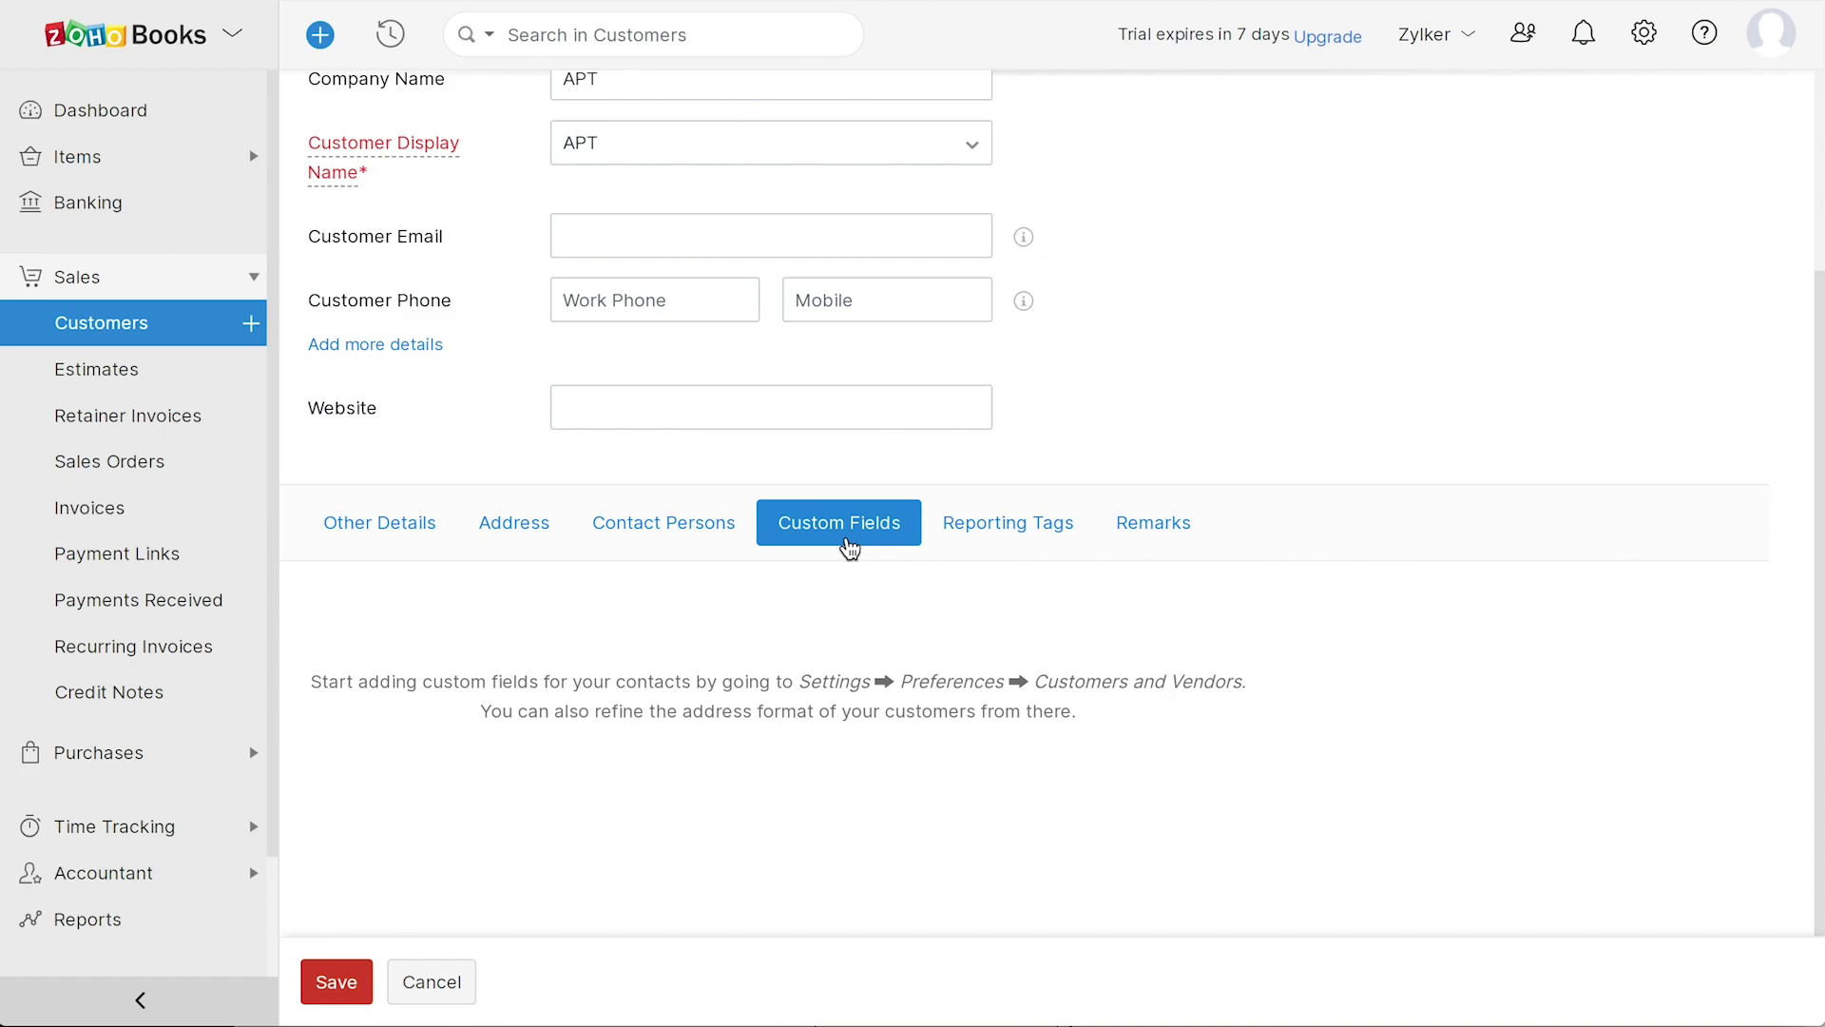
pyautogui.click(982, 548)
pyautogui.click(1156, 535)
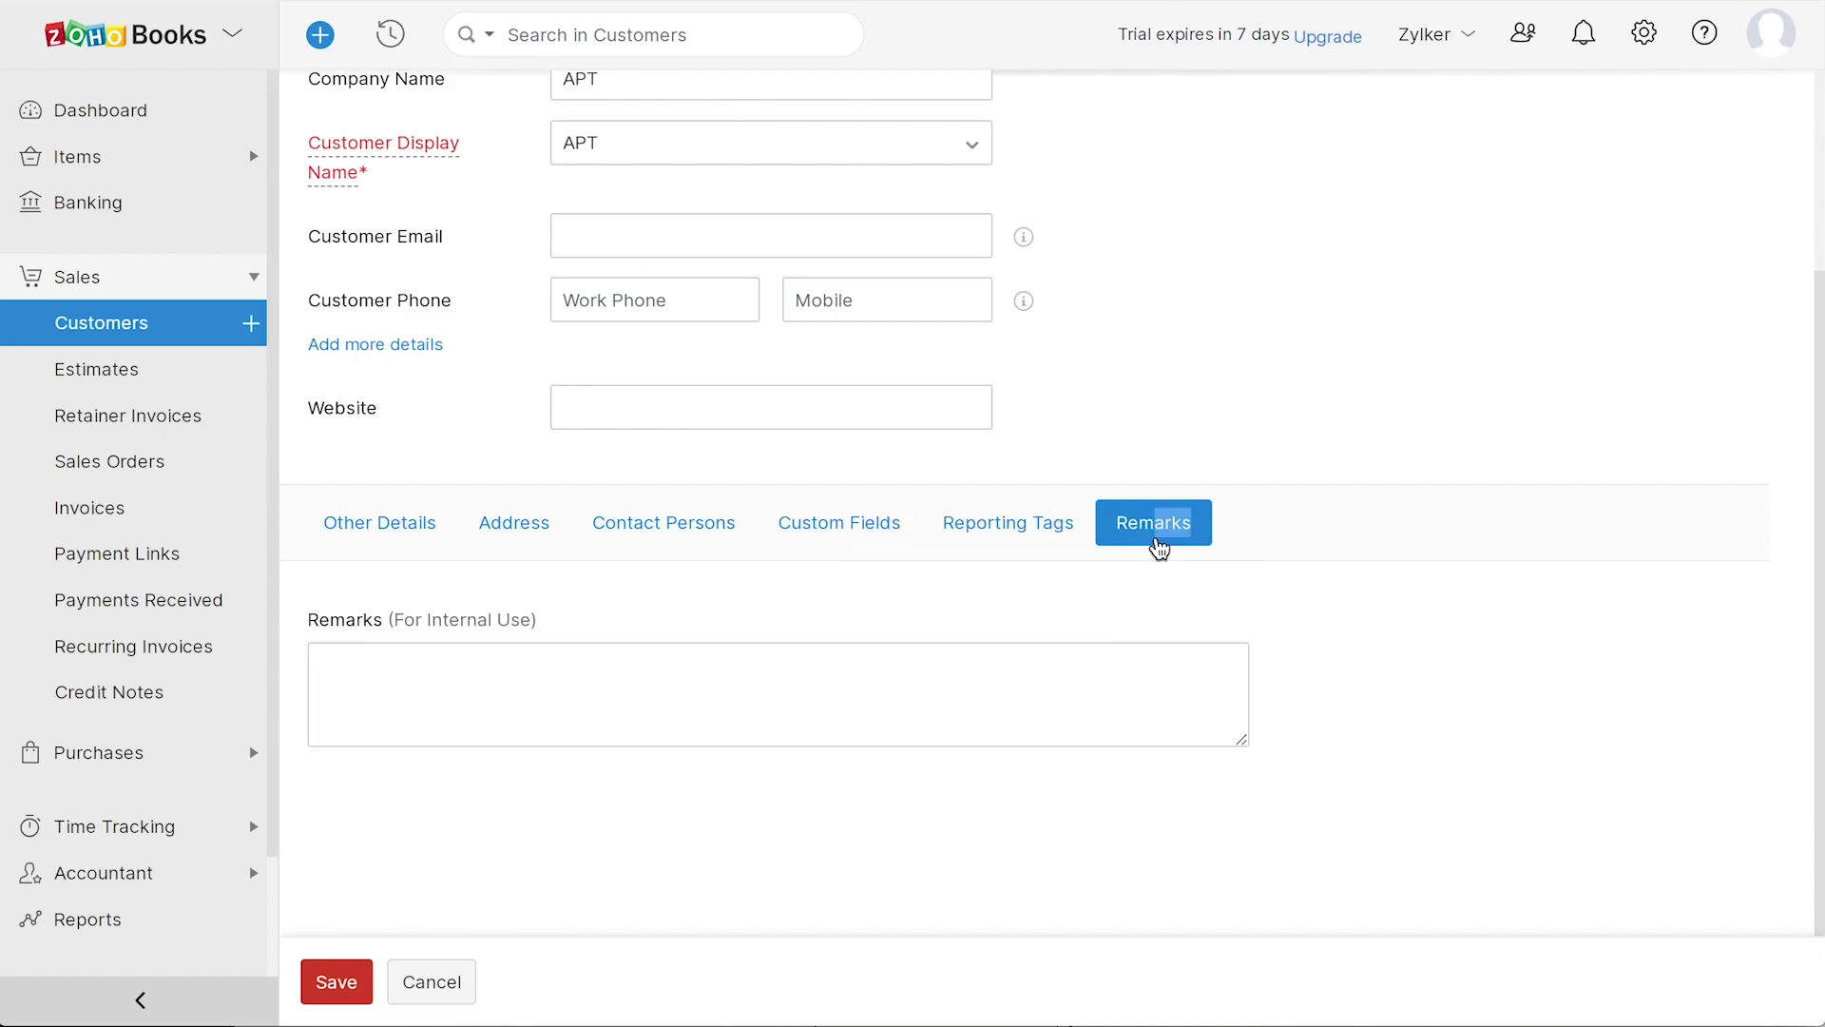
pyautogui.click(348, 980)
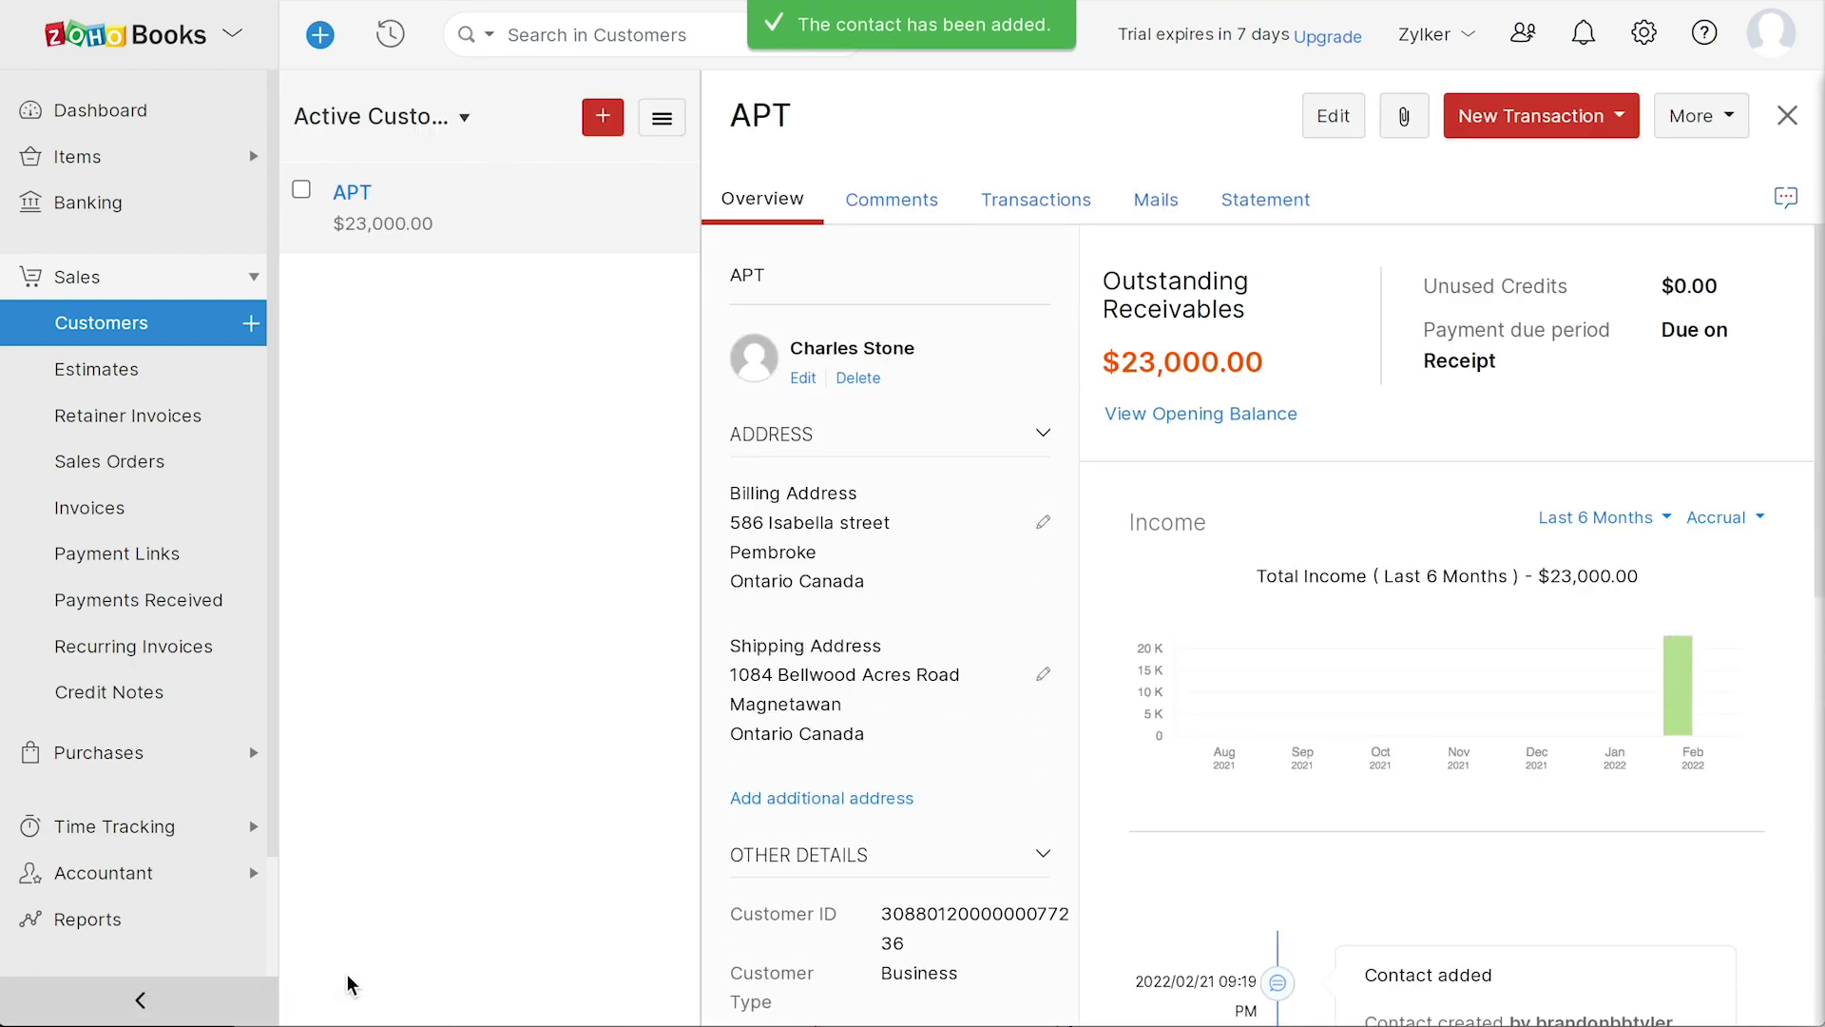
pyautogui.click(67, 756)
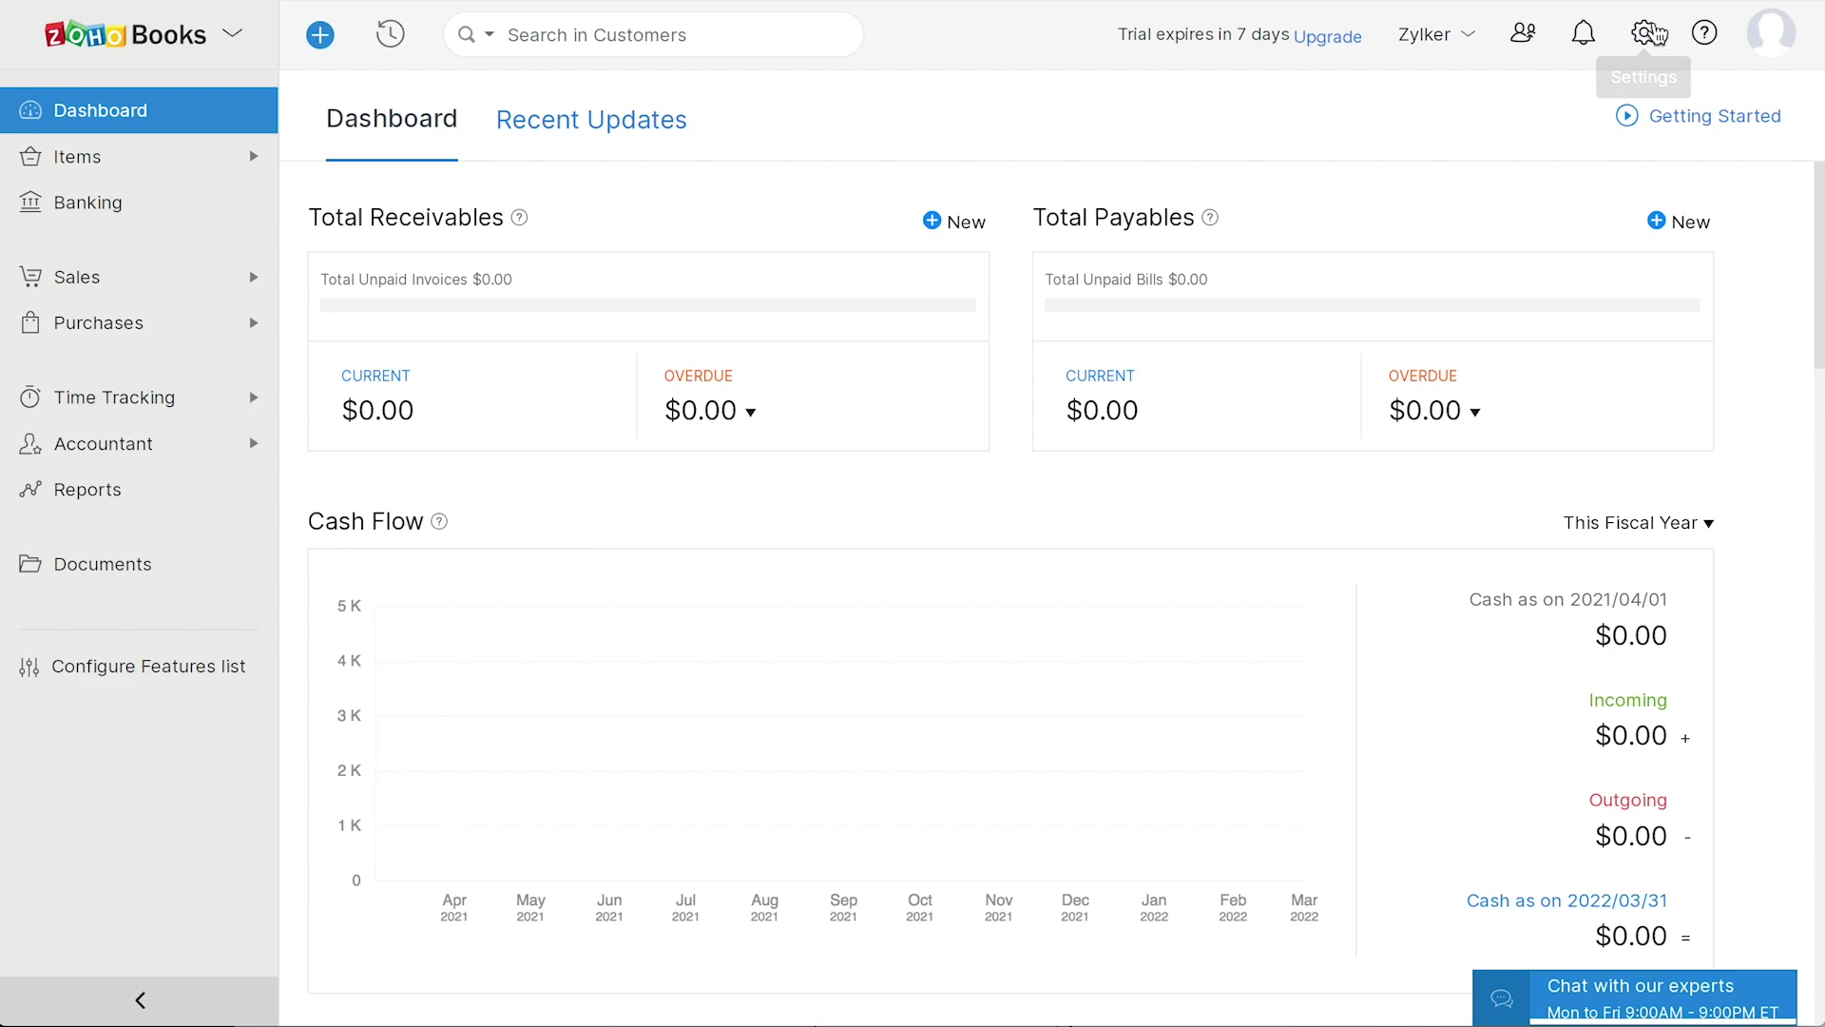
# - Review Opening Balances in settings and confirm the 18700.00 debit and credit totals as of 2022/02/14
pyautogui.click(1643, 34)
pyautogui.click(1482, 309)
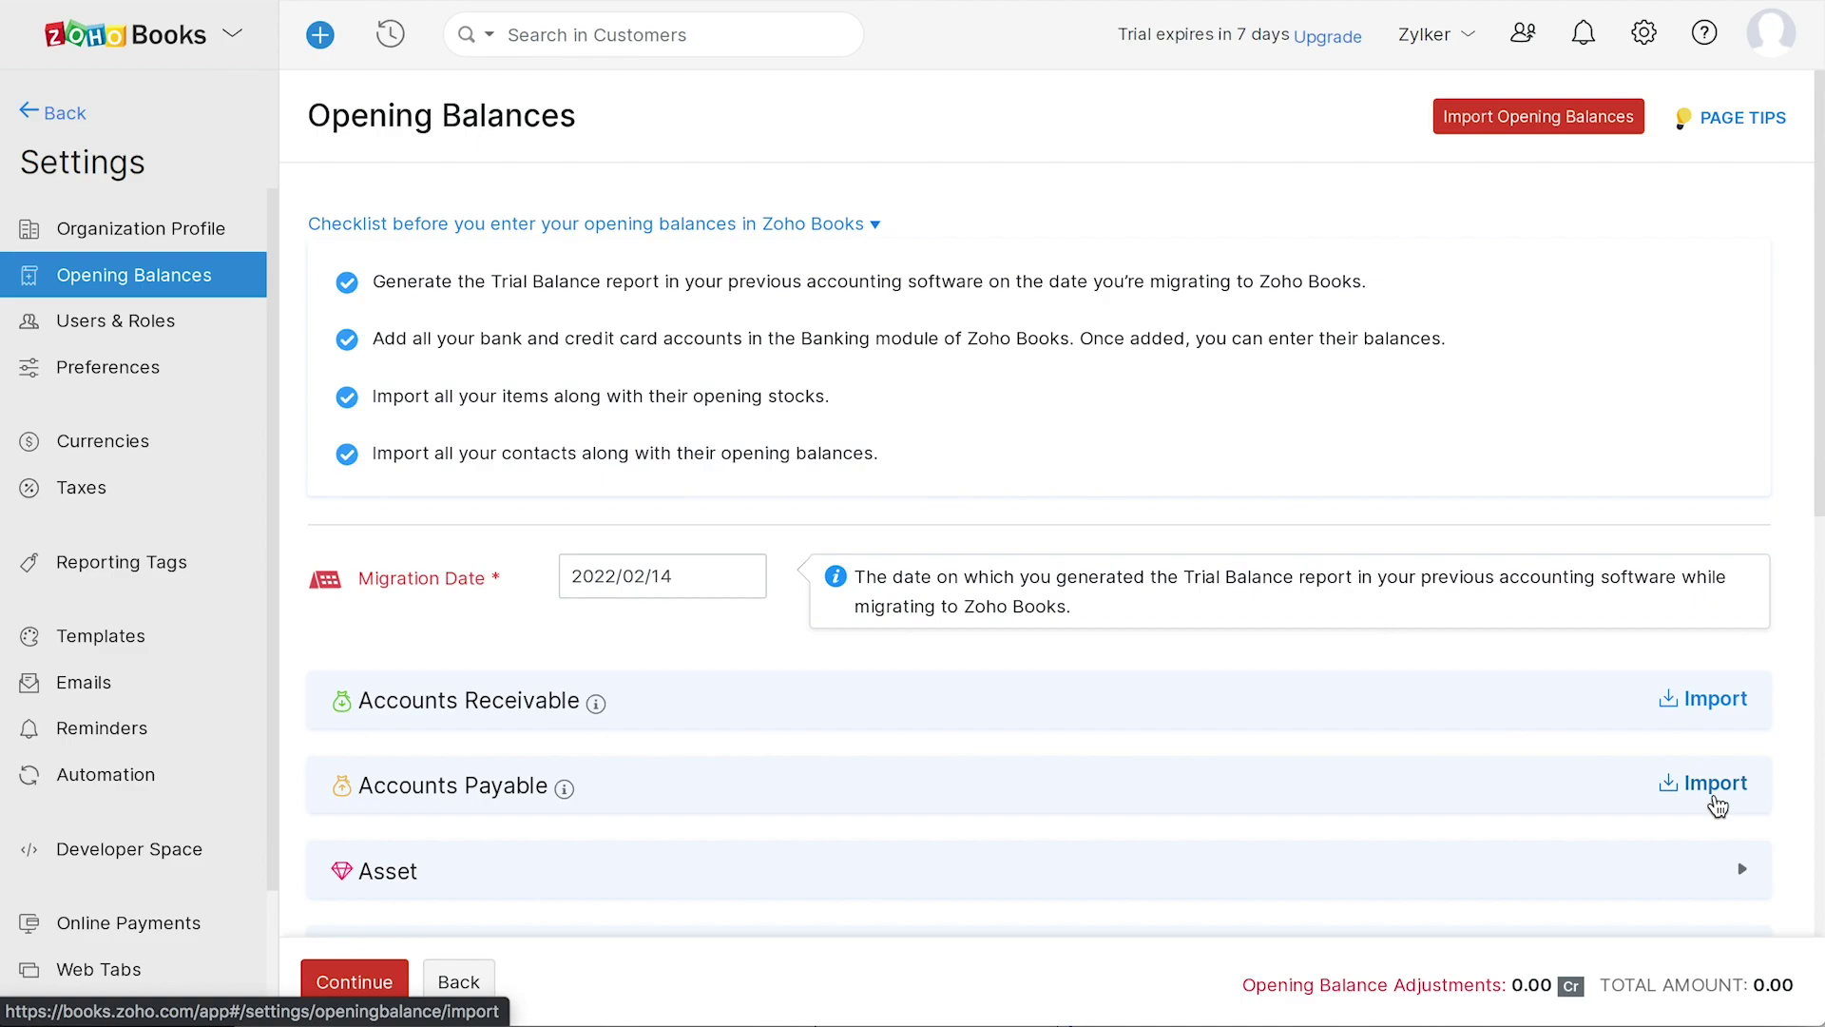
pyautogui.scroll(-7, 1110, 898)
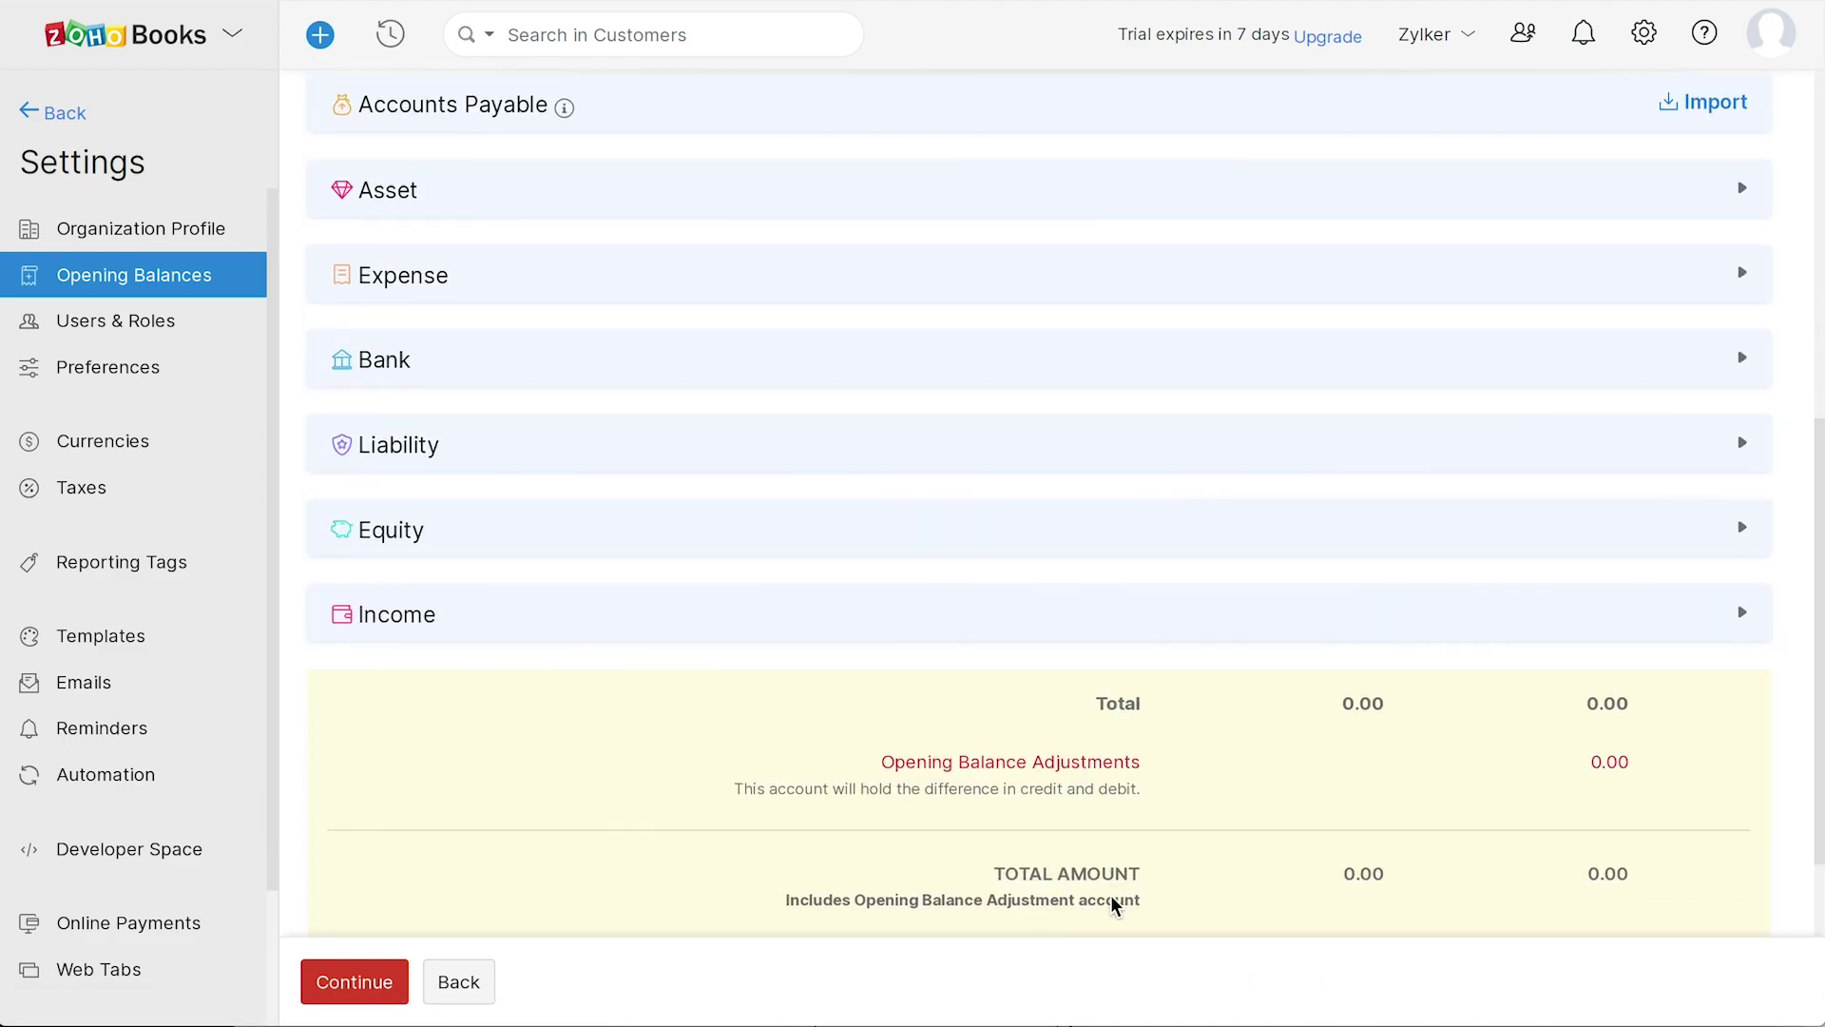
pyautogui.scroll(2, 1112, 898)
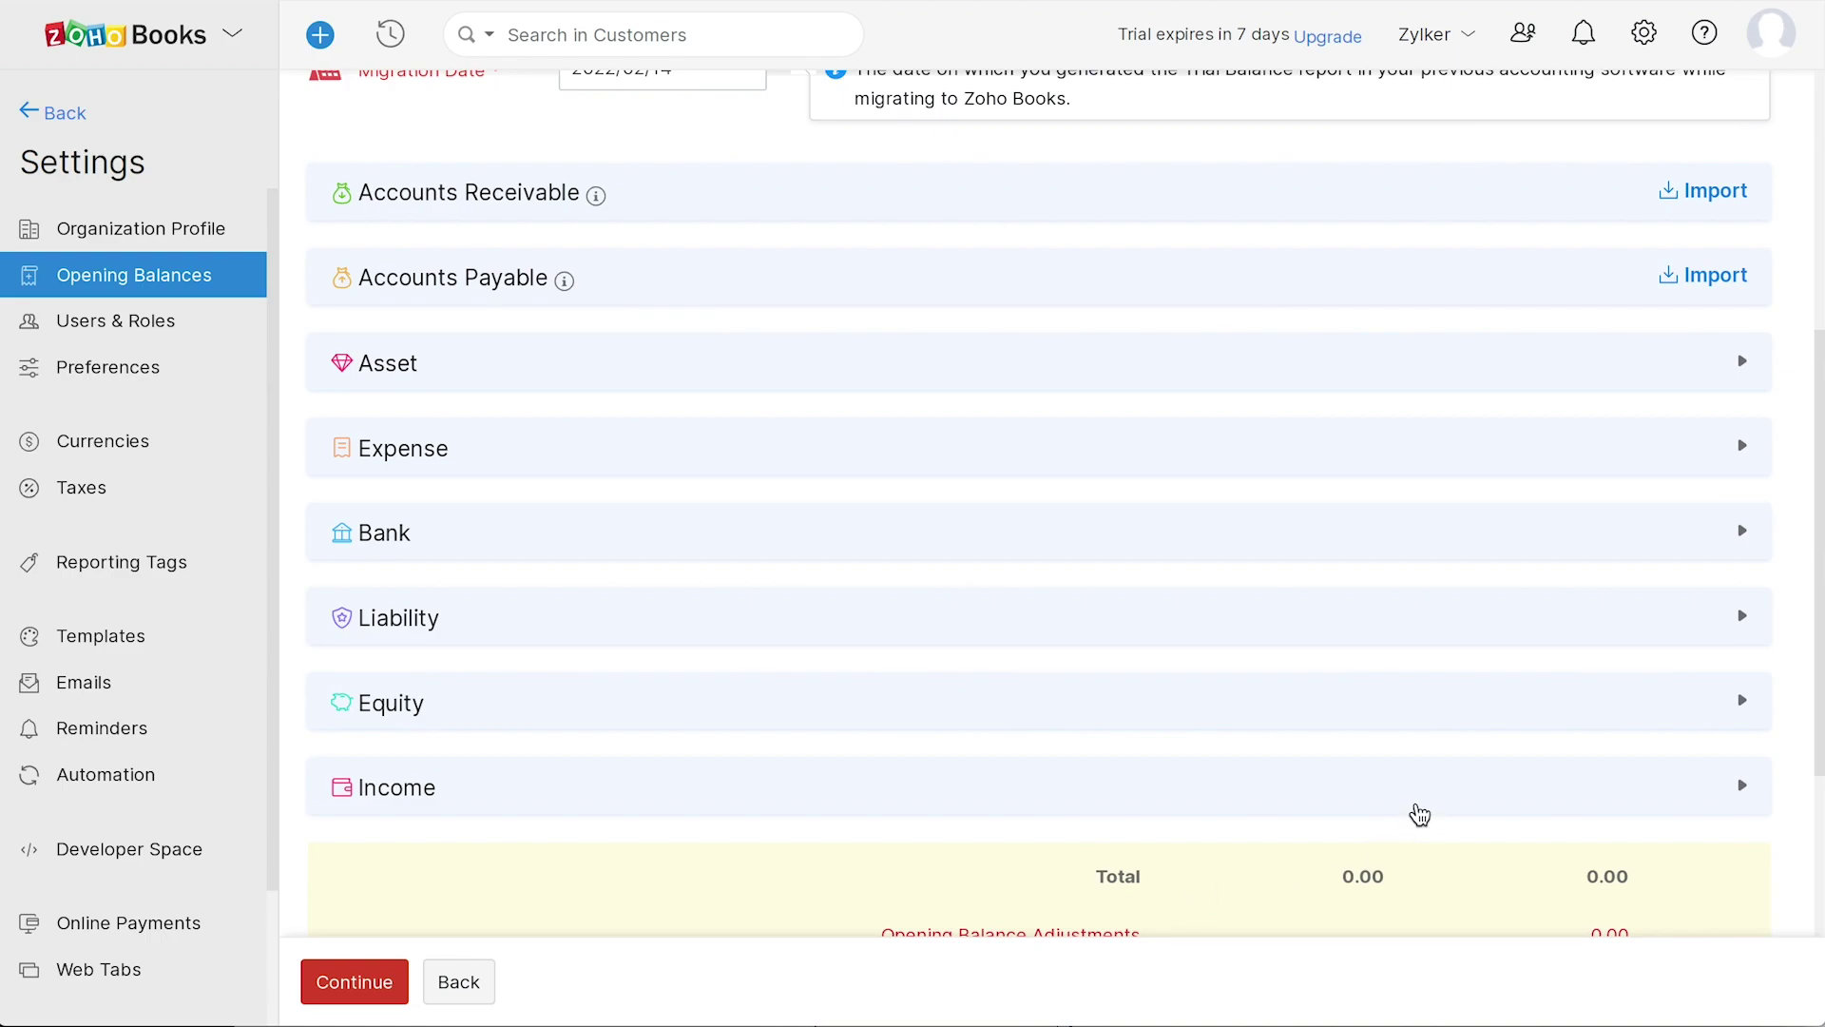
pyautogui.click(1415, 805)
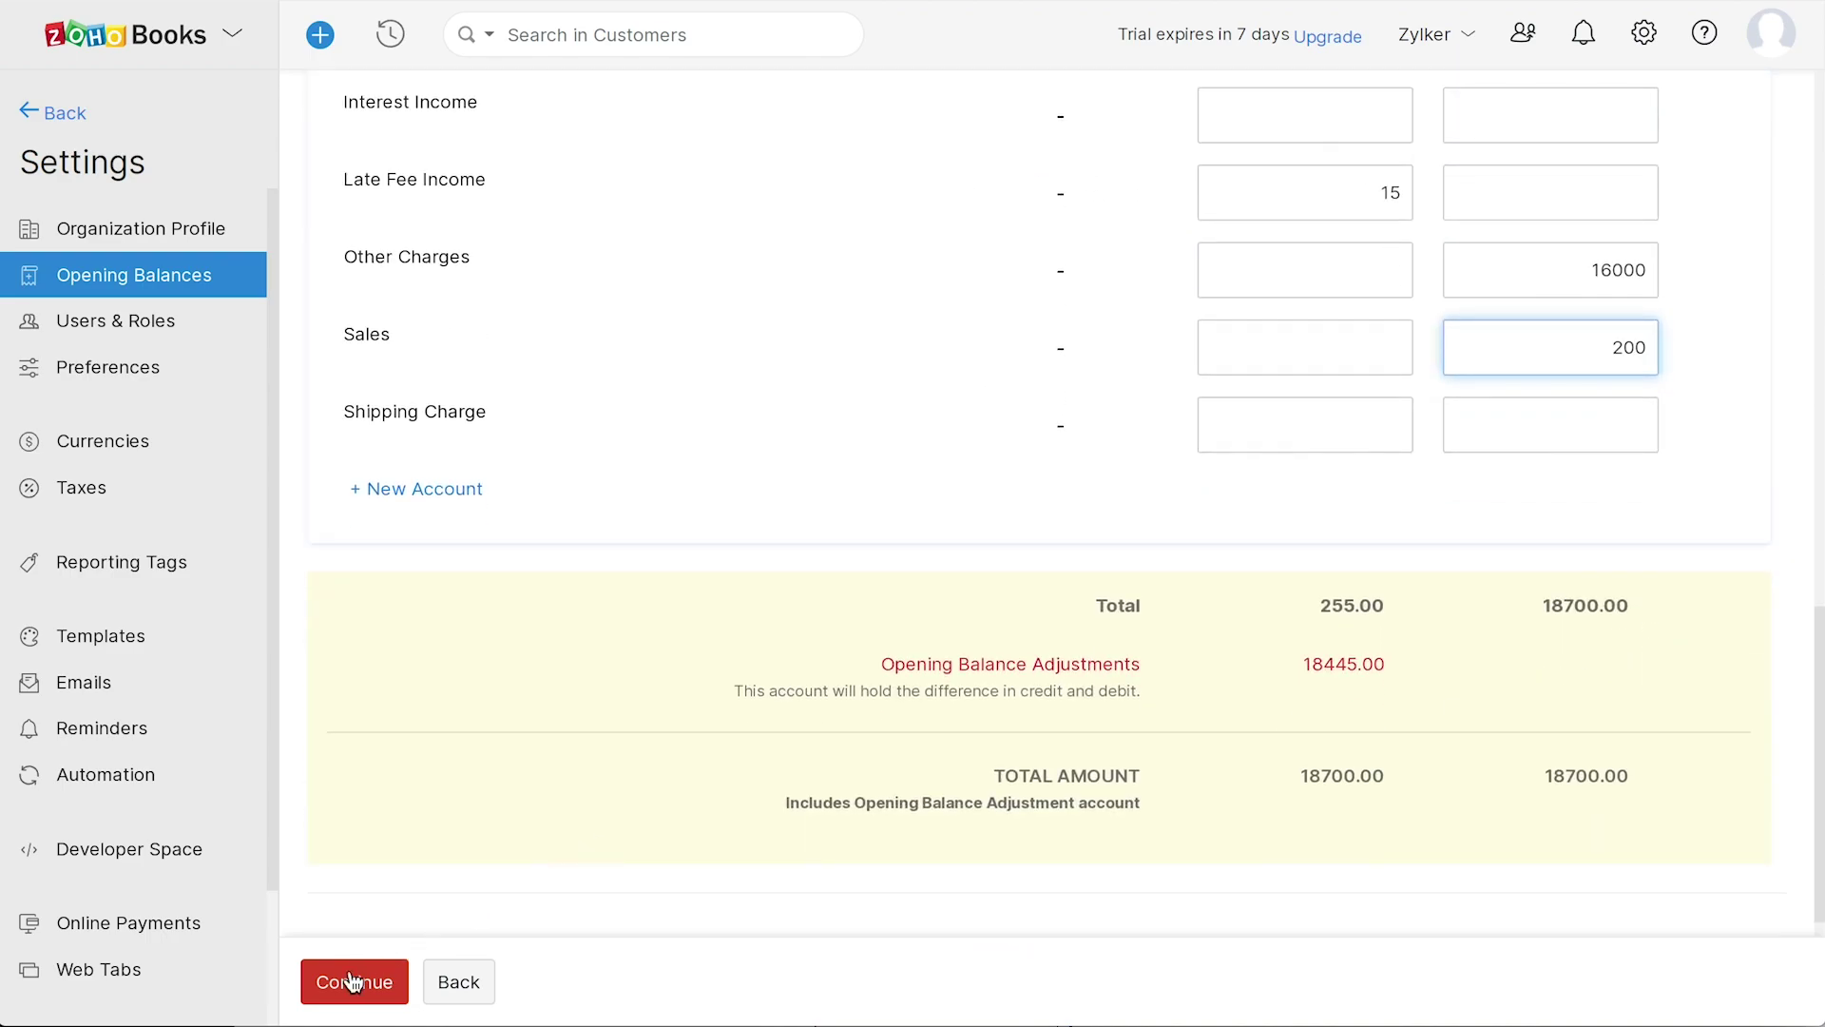
pyautogui.click(351, 984)
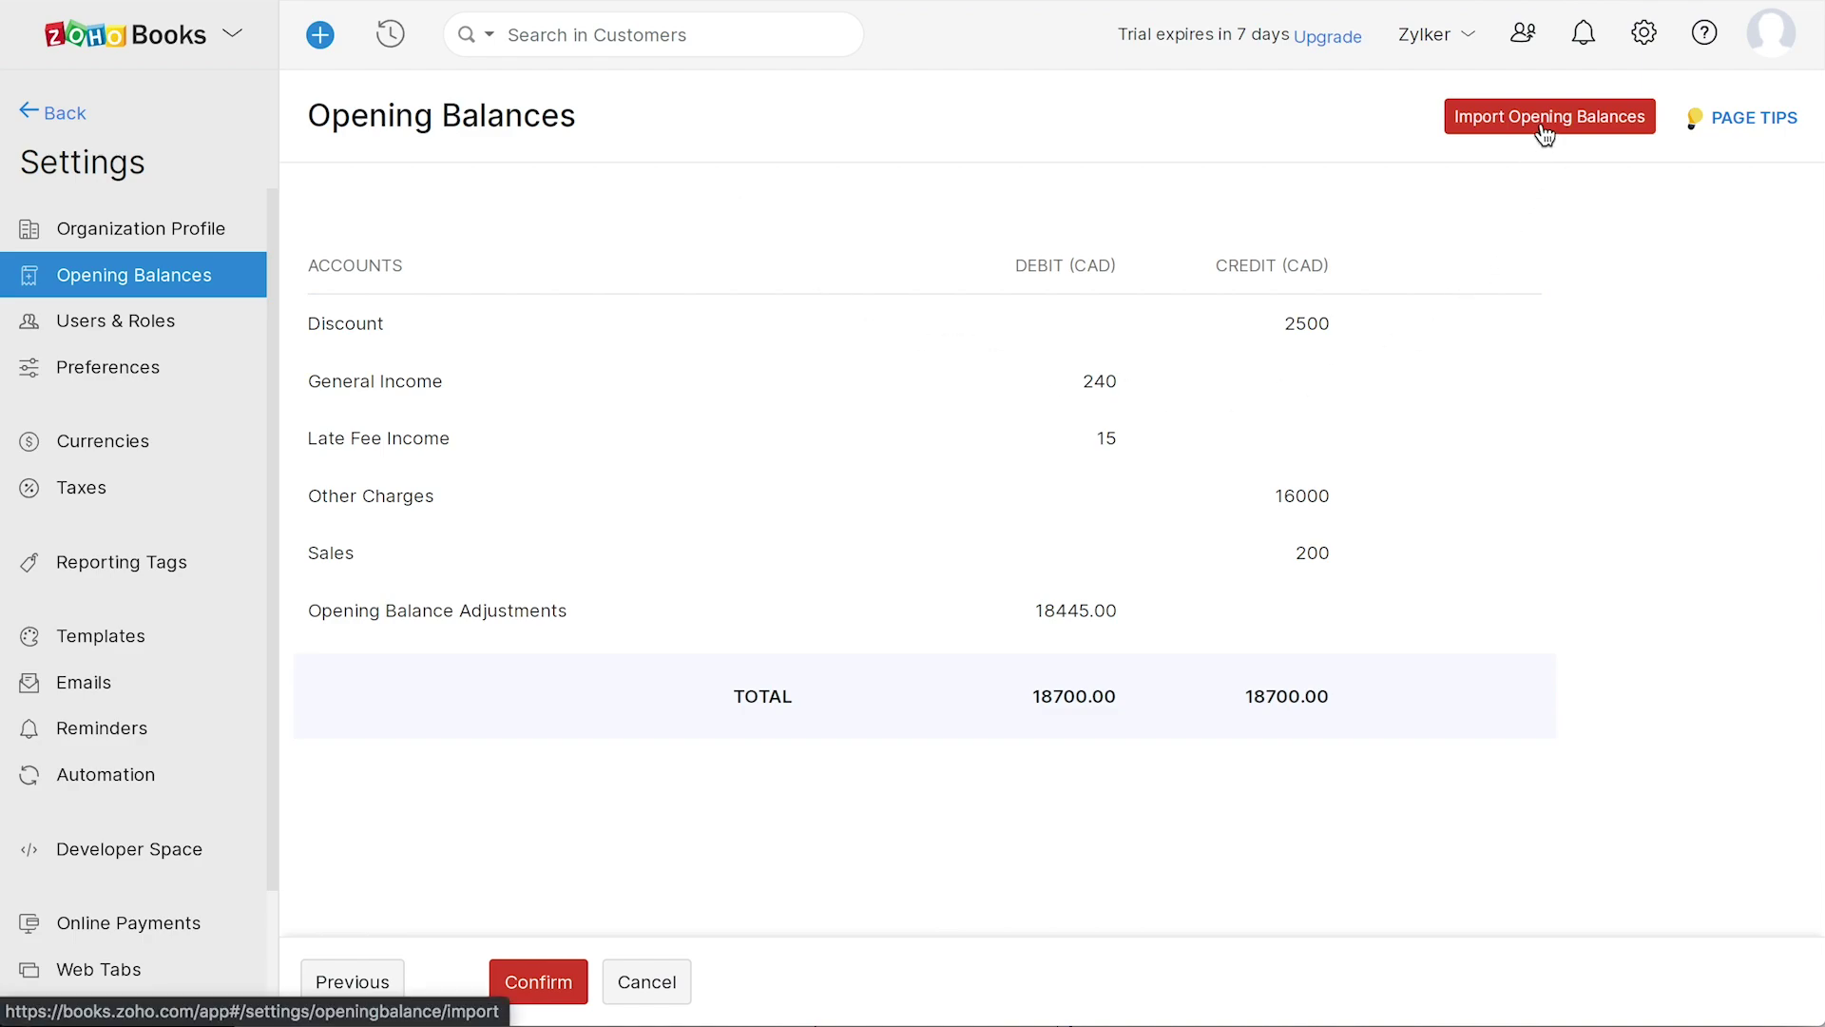
pyautogui.click(533, 985)
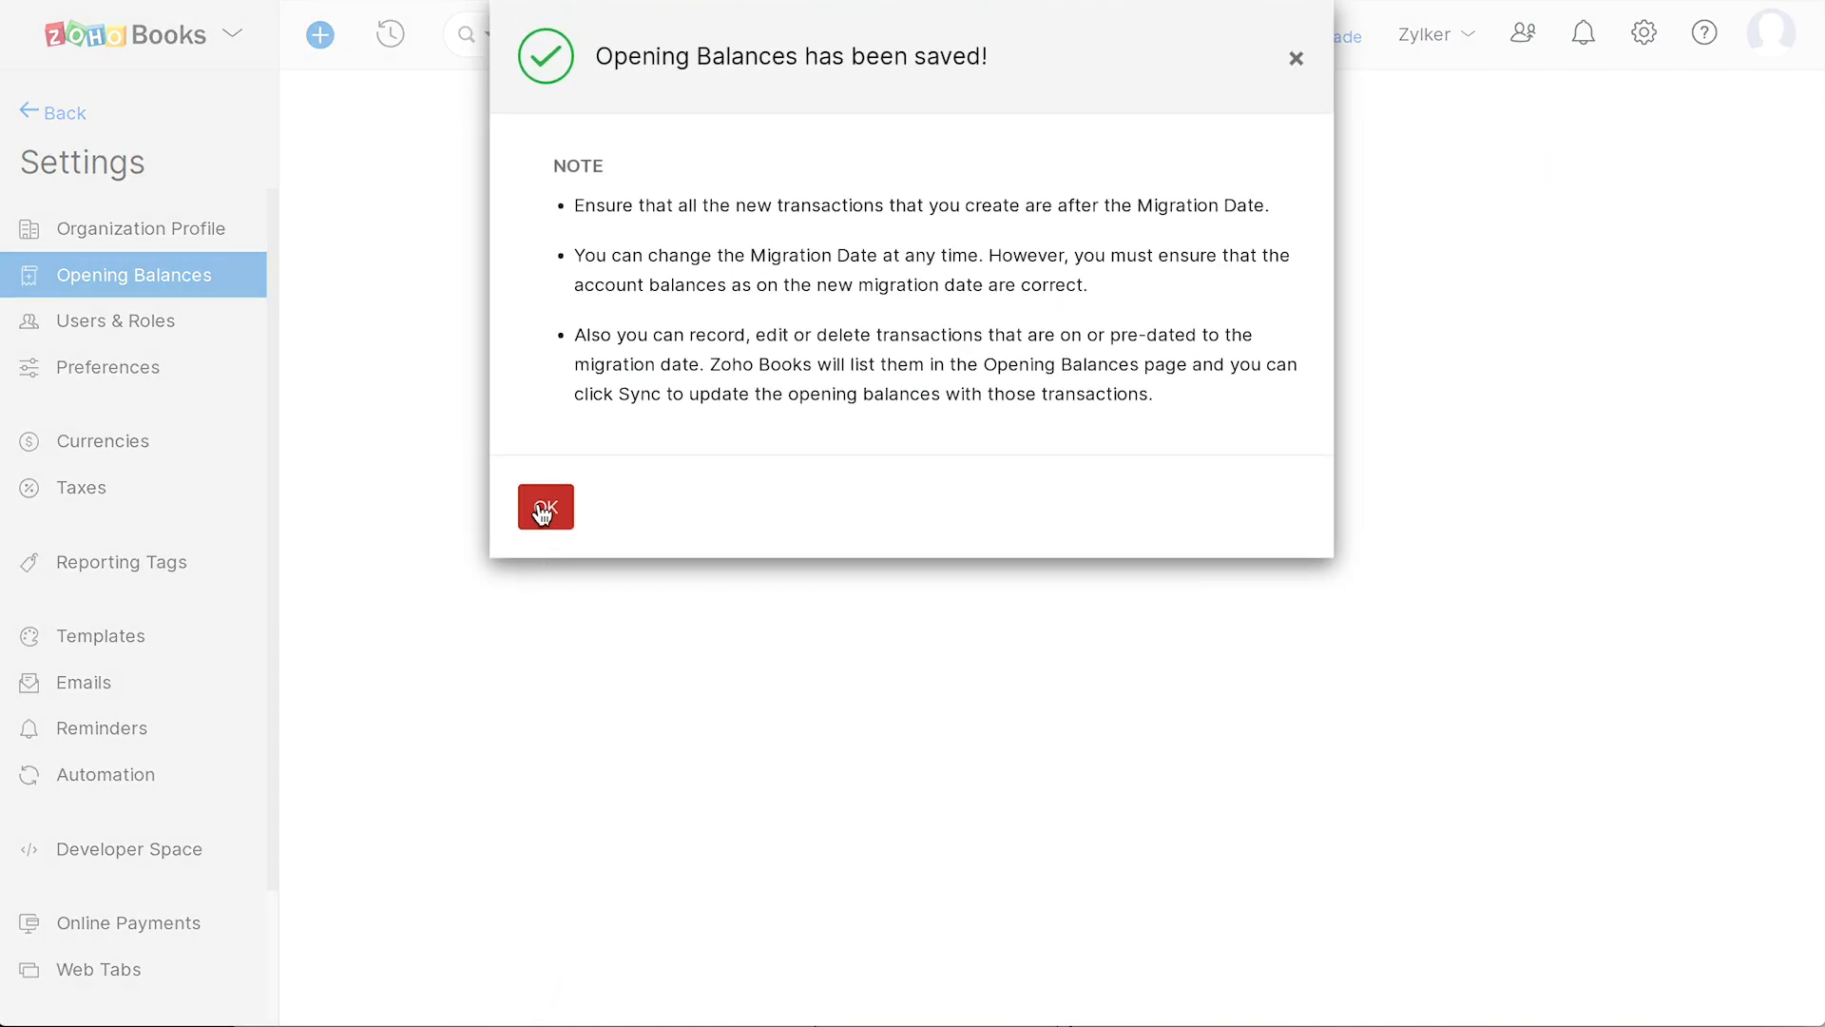
pyautogui.click(543, 514)
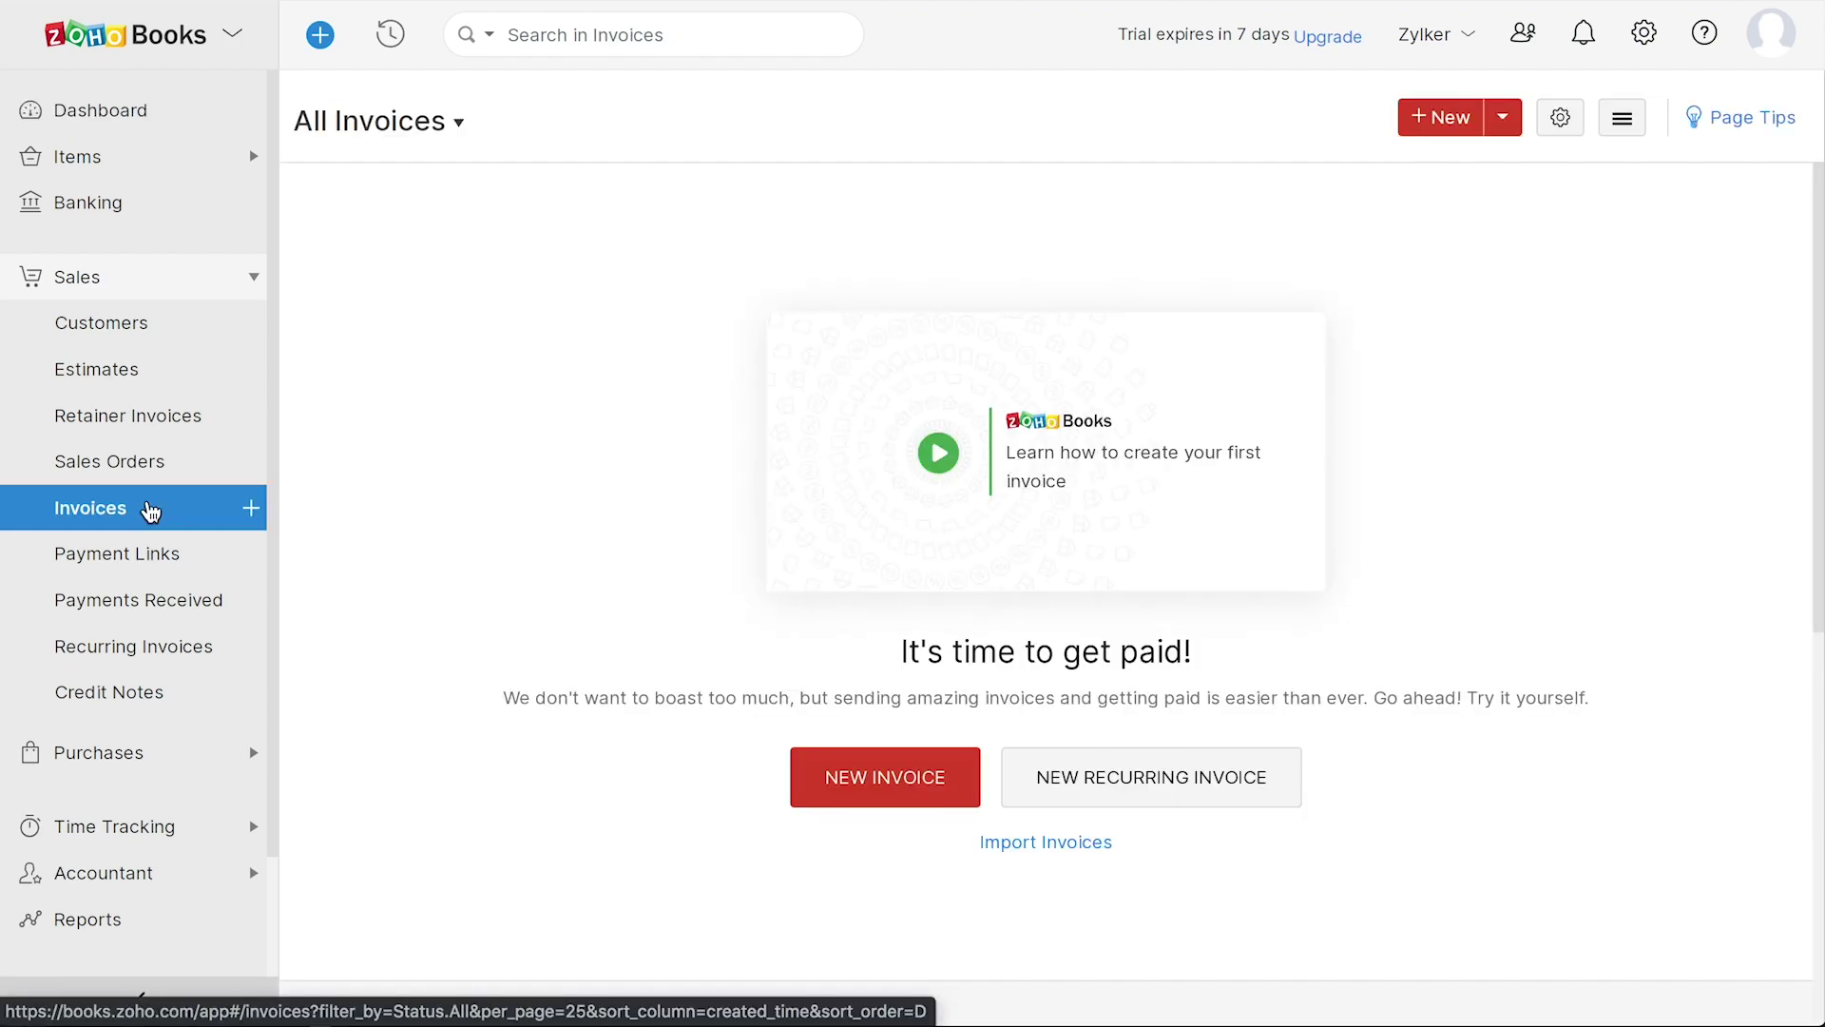
# - Start a new invoice for the existing customer, leaving invoice numbering settings unchanged
pyautogui.click(1454, 122)
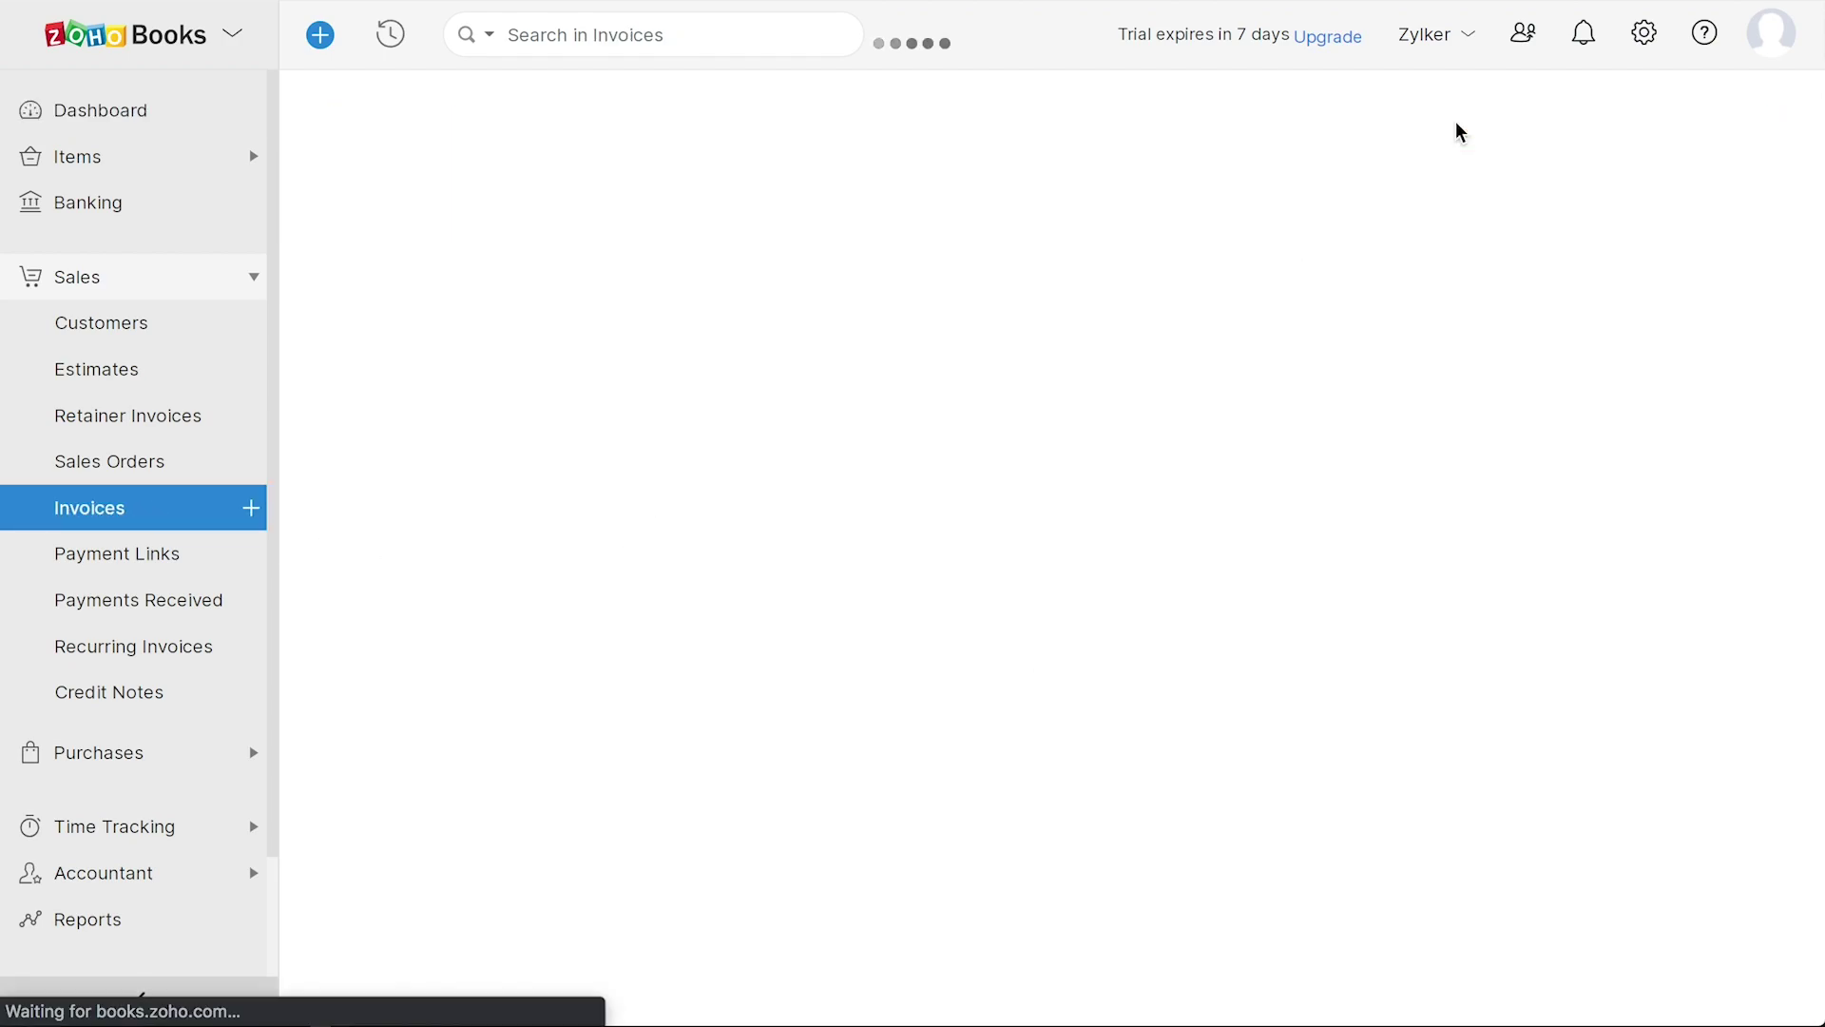
pyautogui.click(652, 228)
pyautogui.click(629, 339)
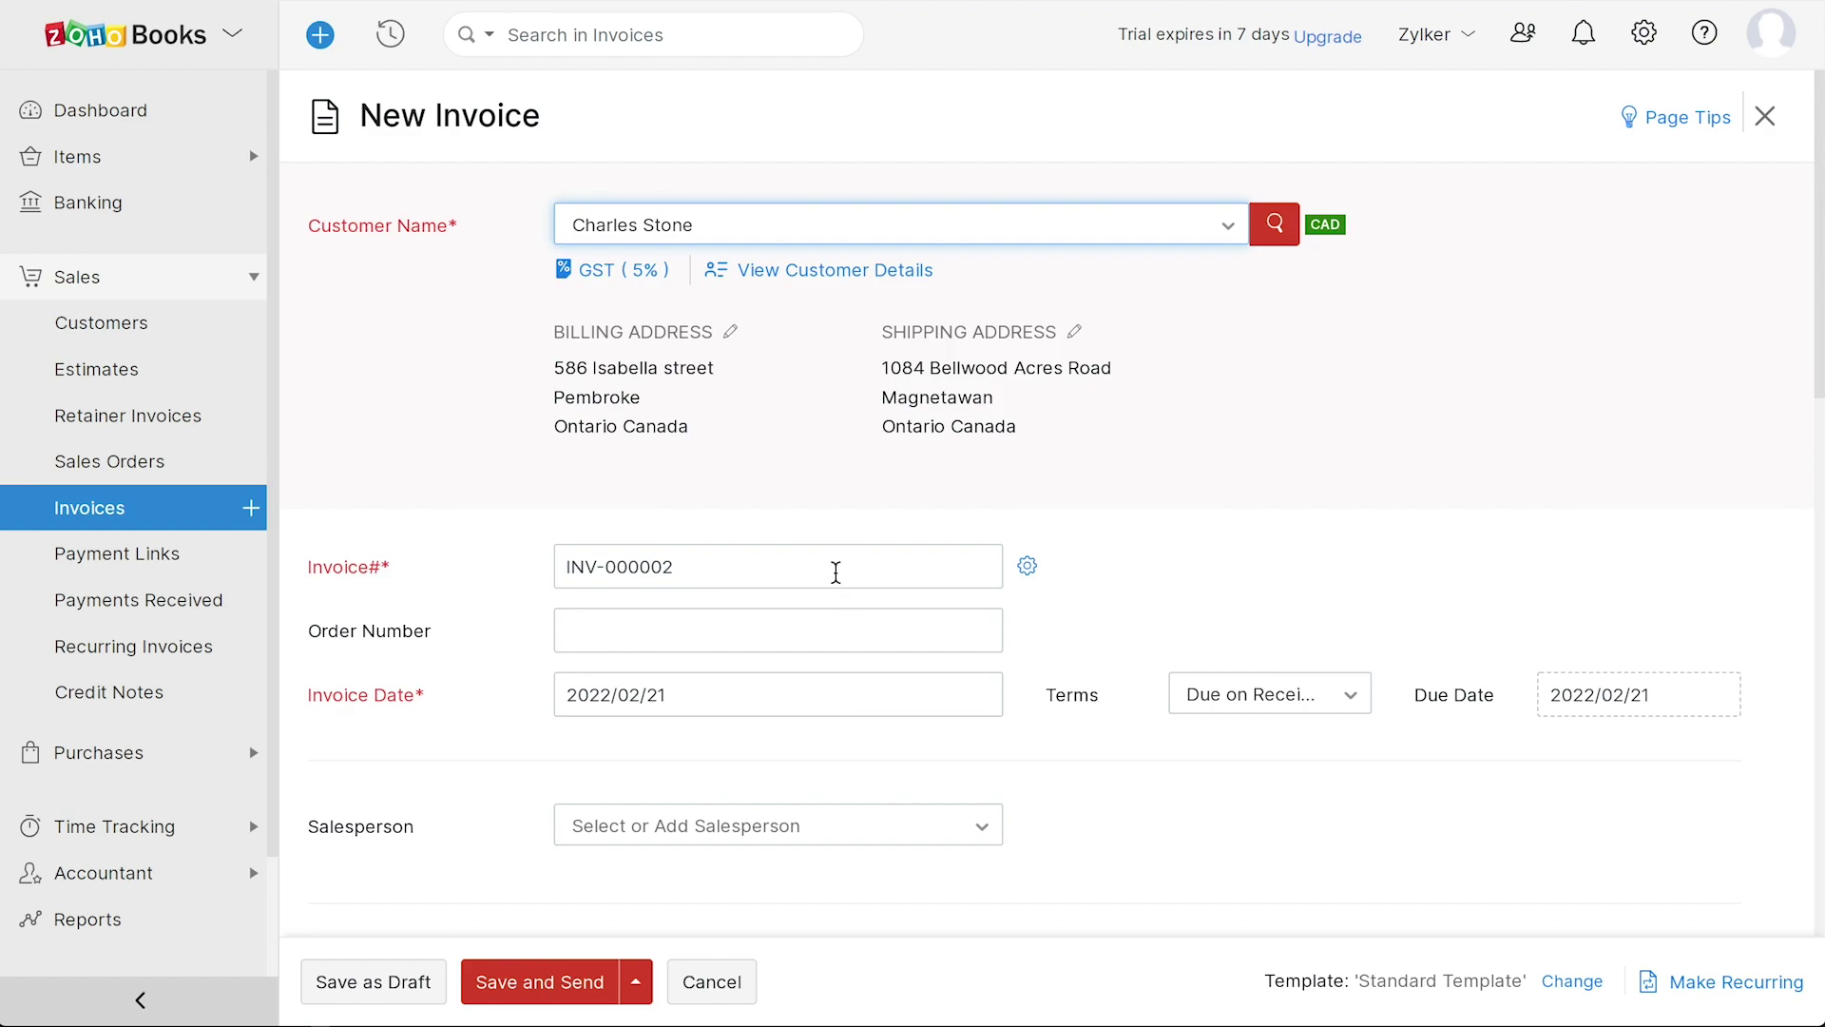
pyautogui.click(1028, 570)
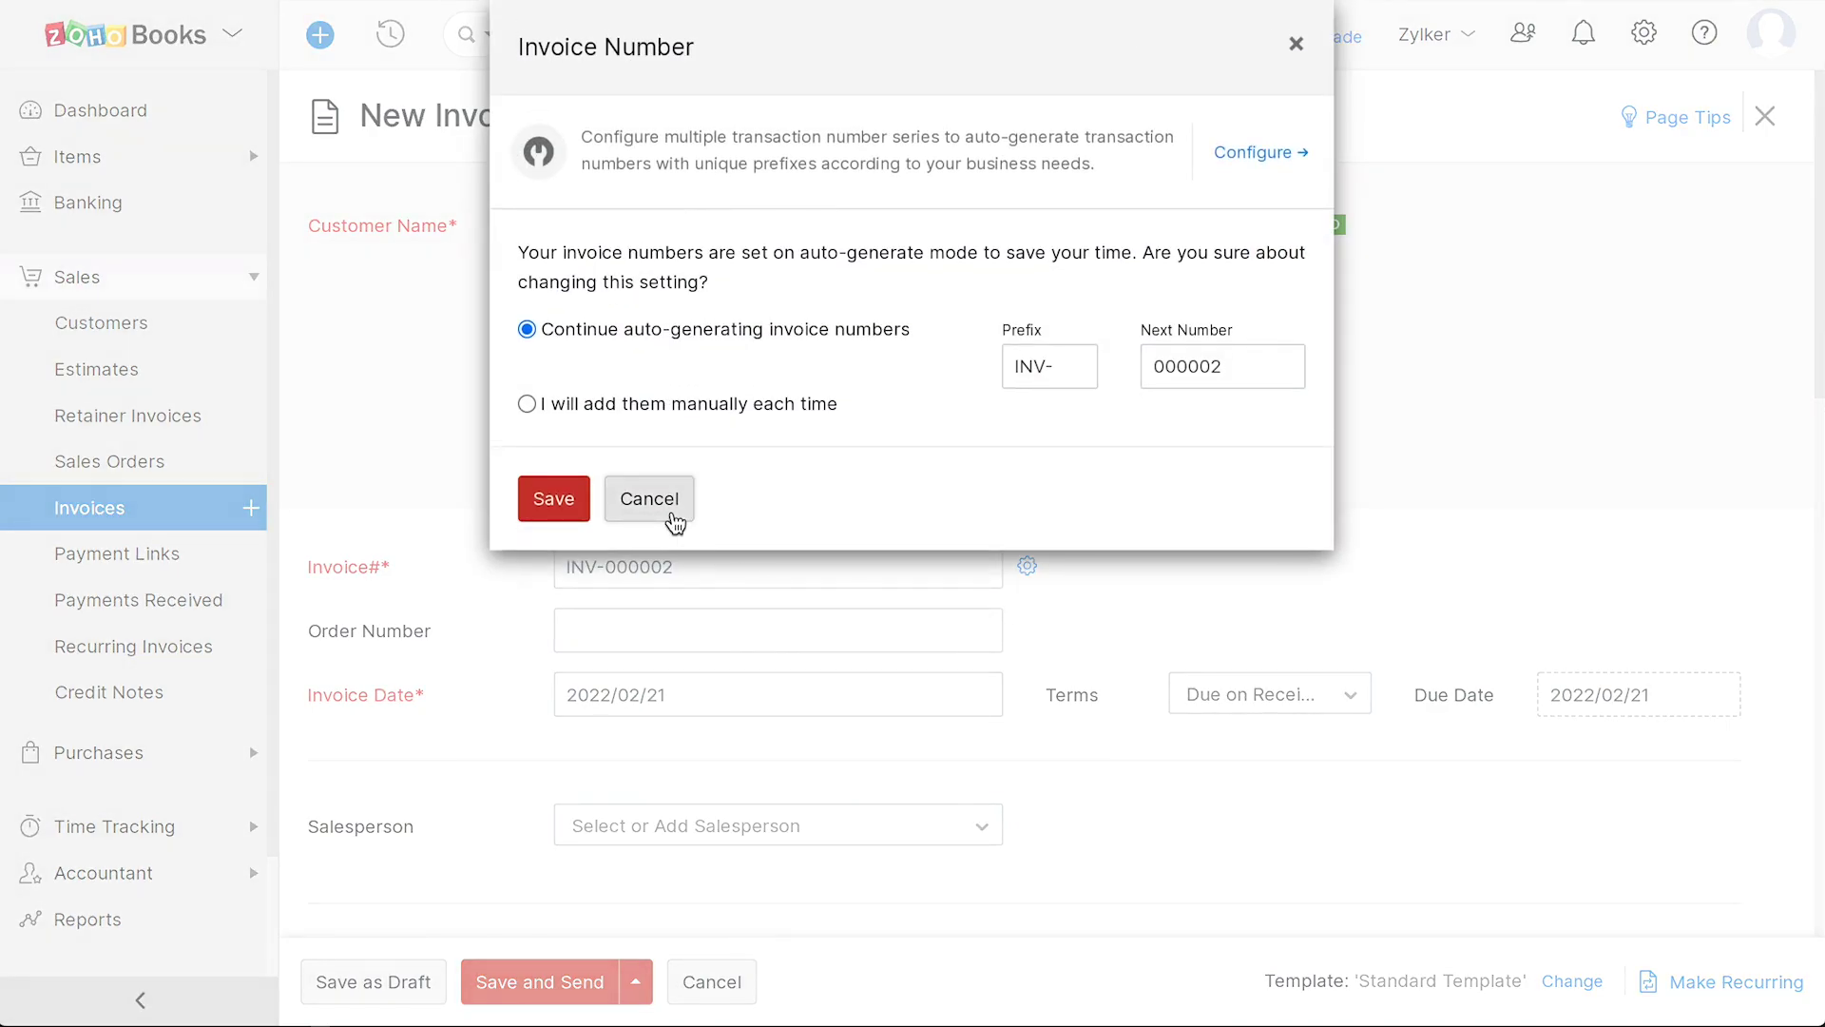
pyautogui.click(673, 516)
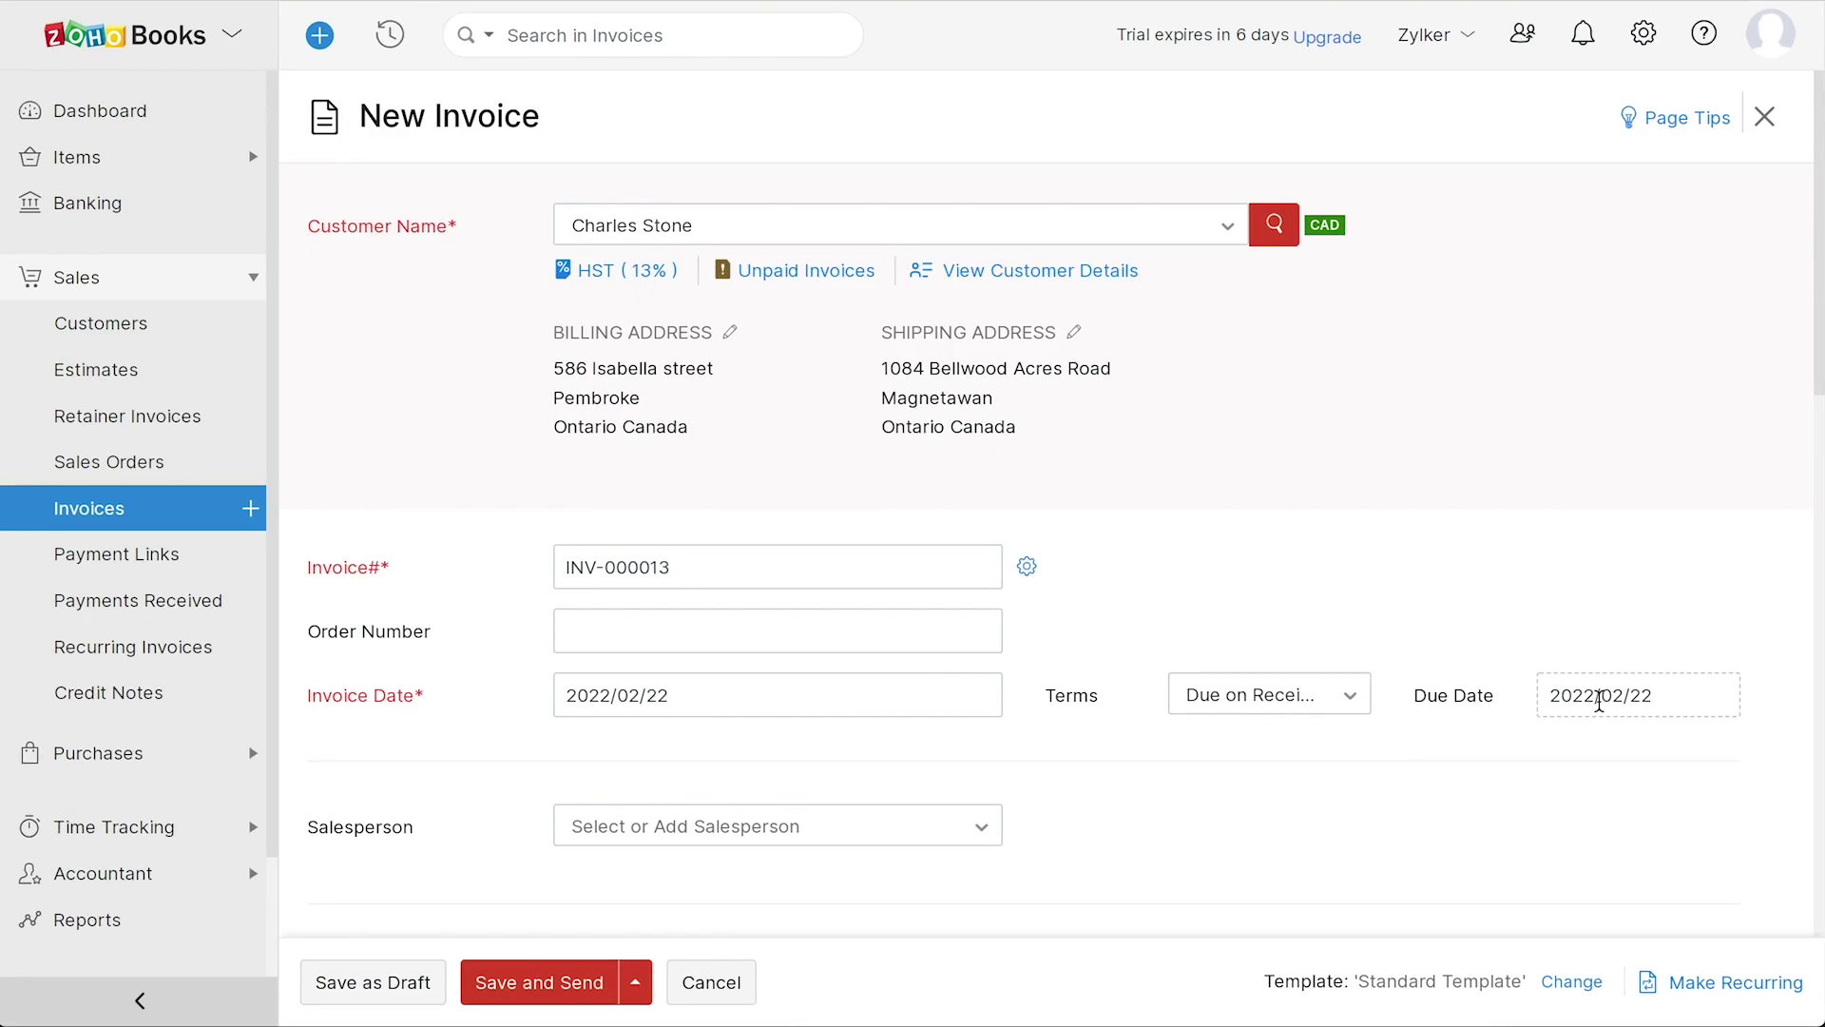
# - Add a Laptop line at 1400 with HST [13%], bringing the total to 1,582.00
pyautogui.scroll(-5, 1599, 700)
pyautogui.click(566, 812)
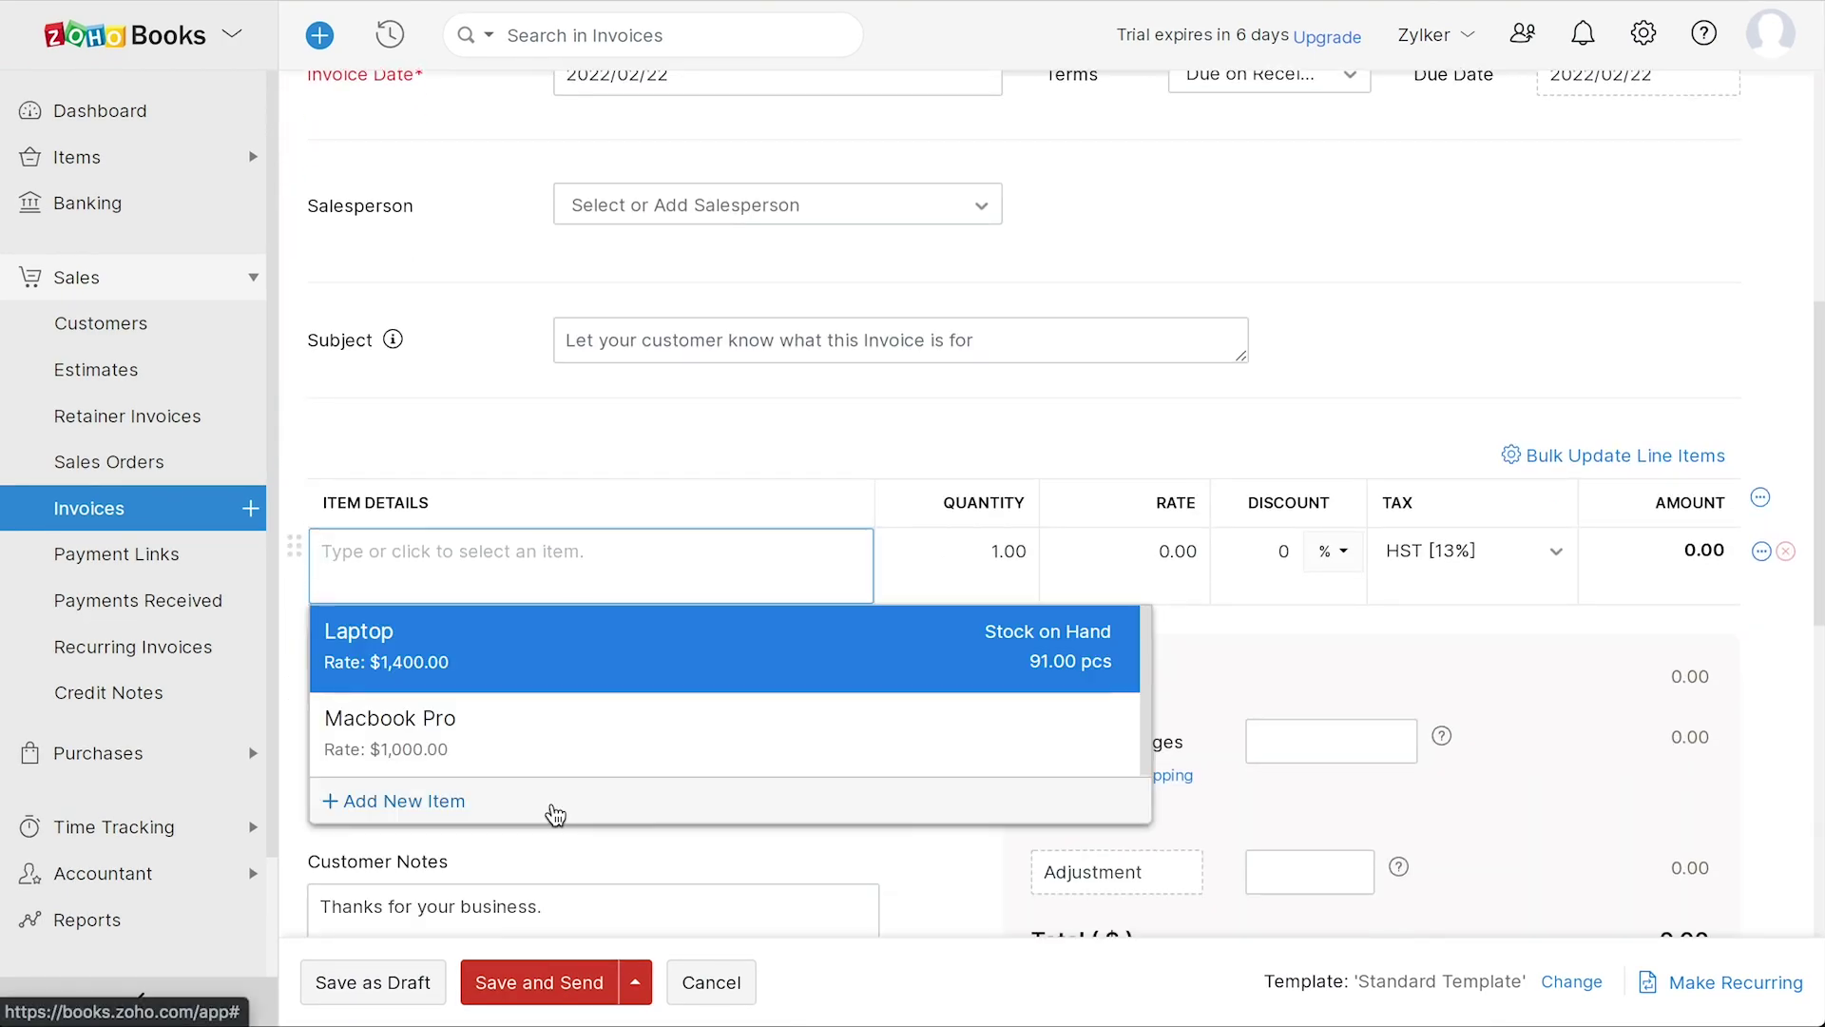
pyautogui.click(426, 659)
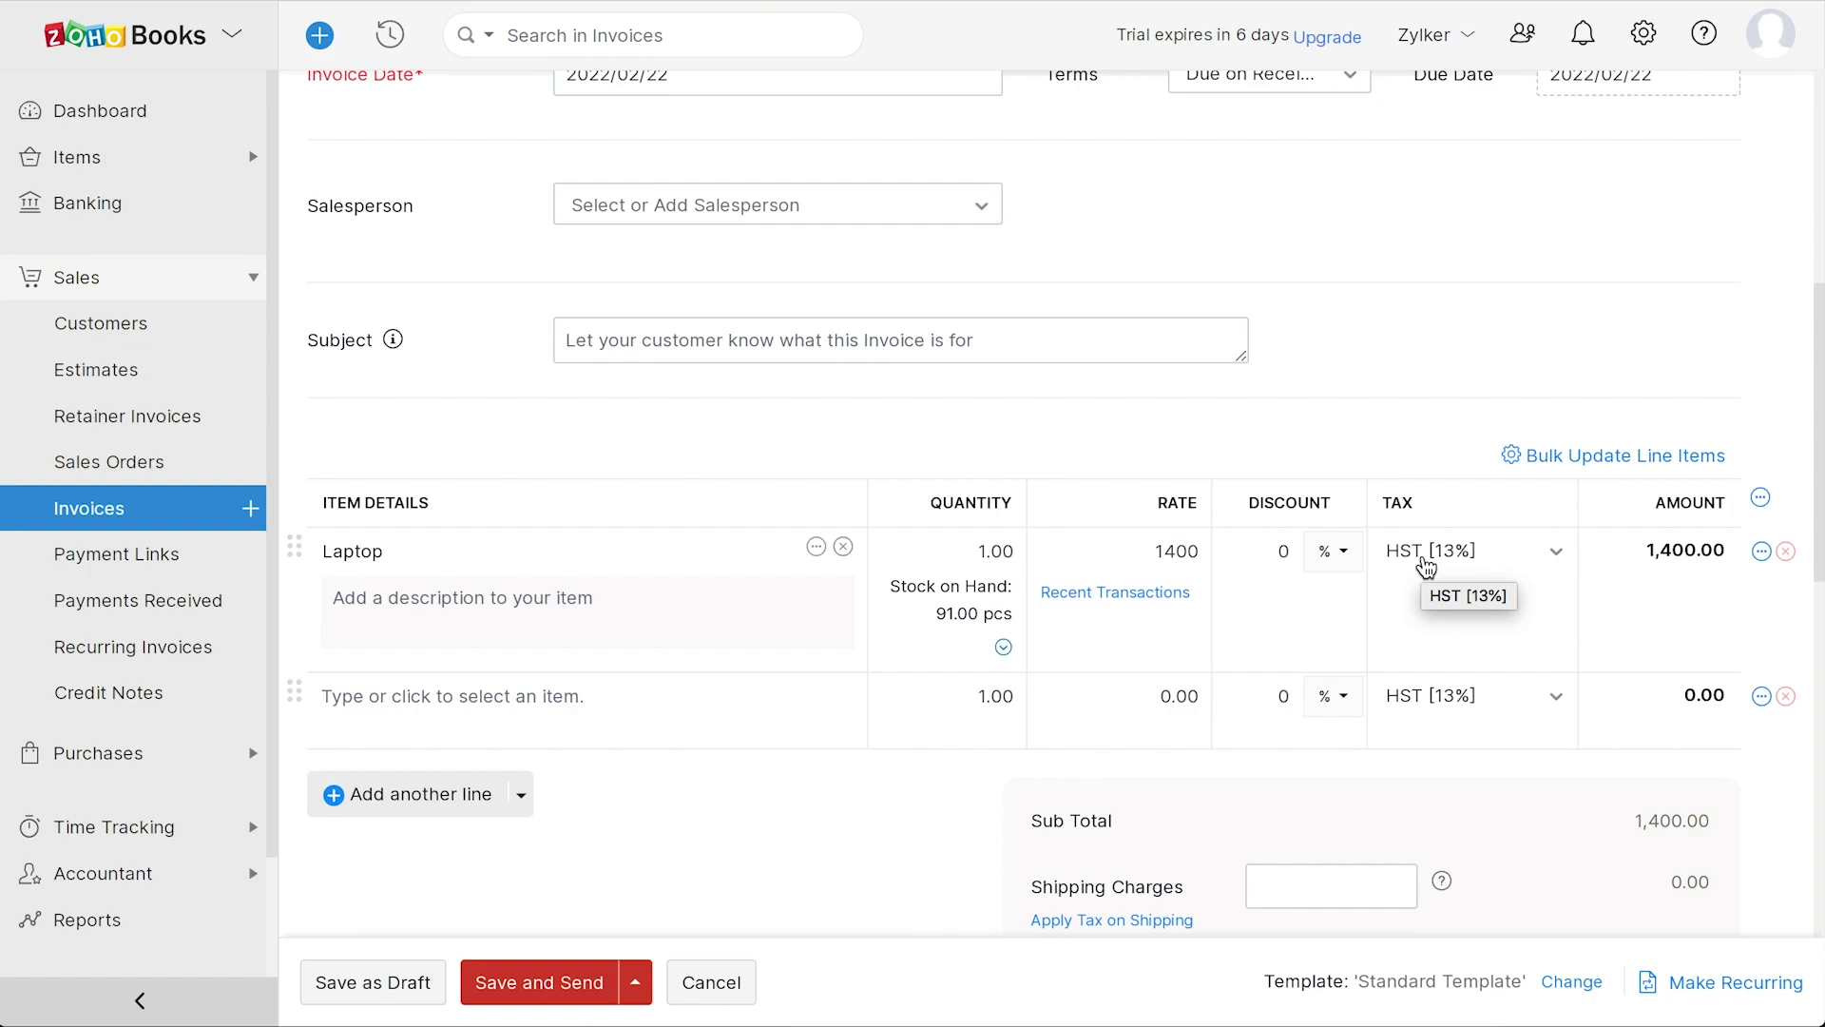
pyautogui.scroll(-7, 1426, 565)
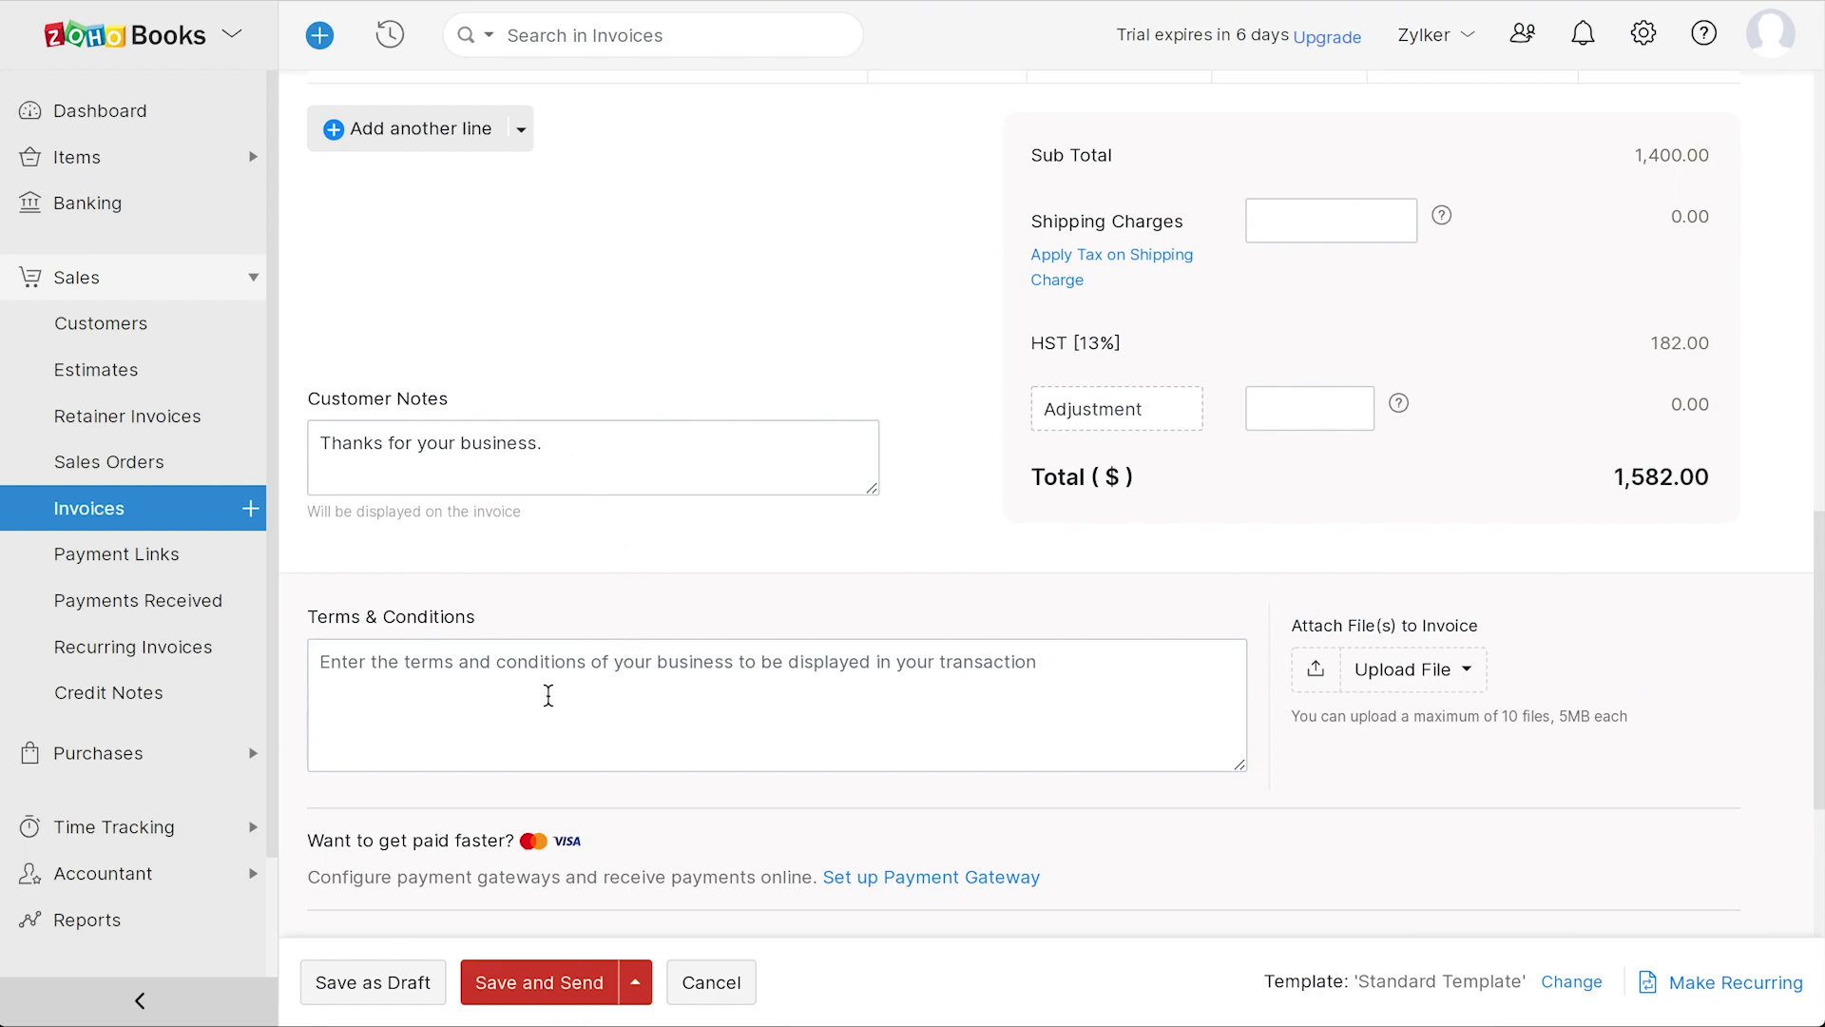
pyautogui.scroll(-4, 549, 696)
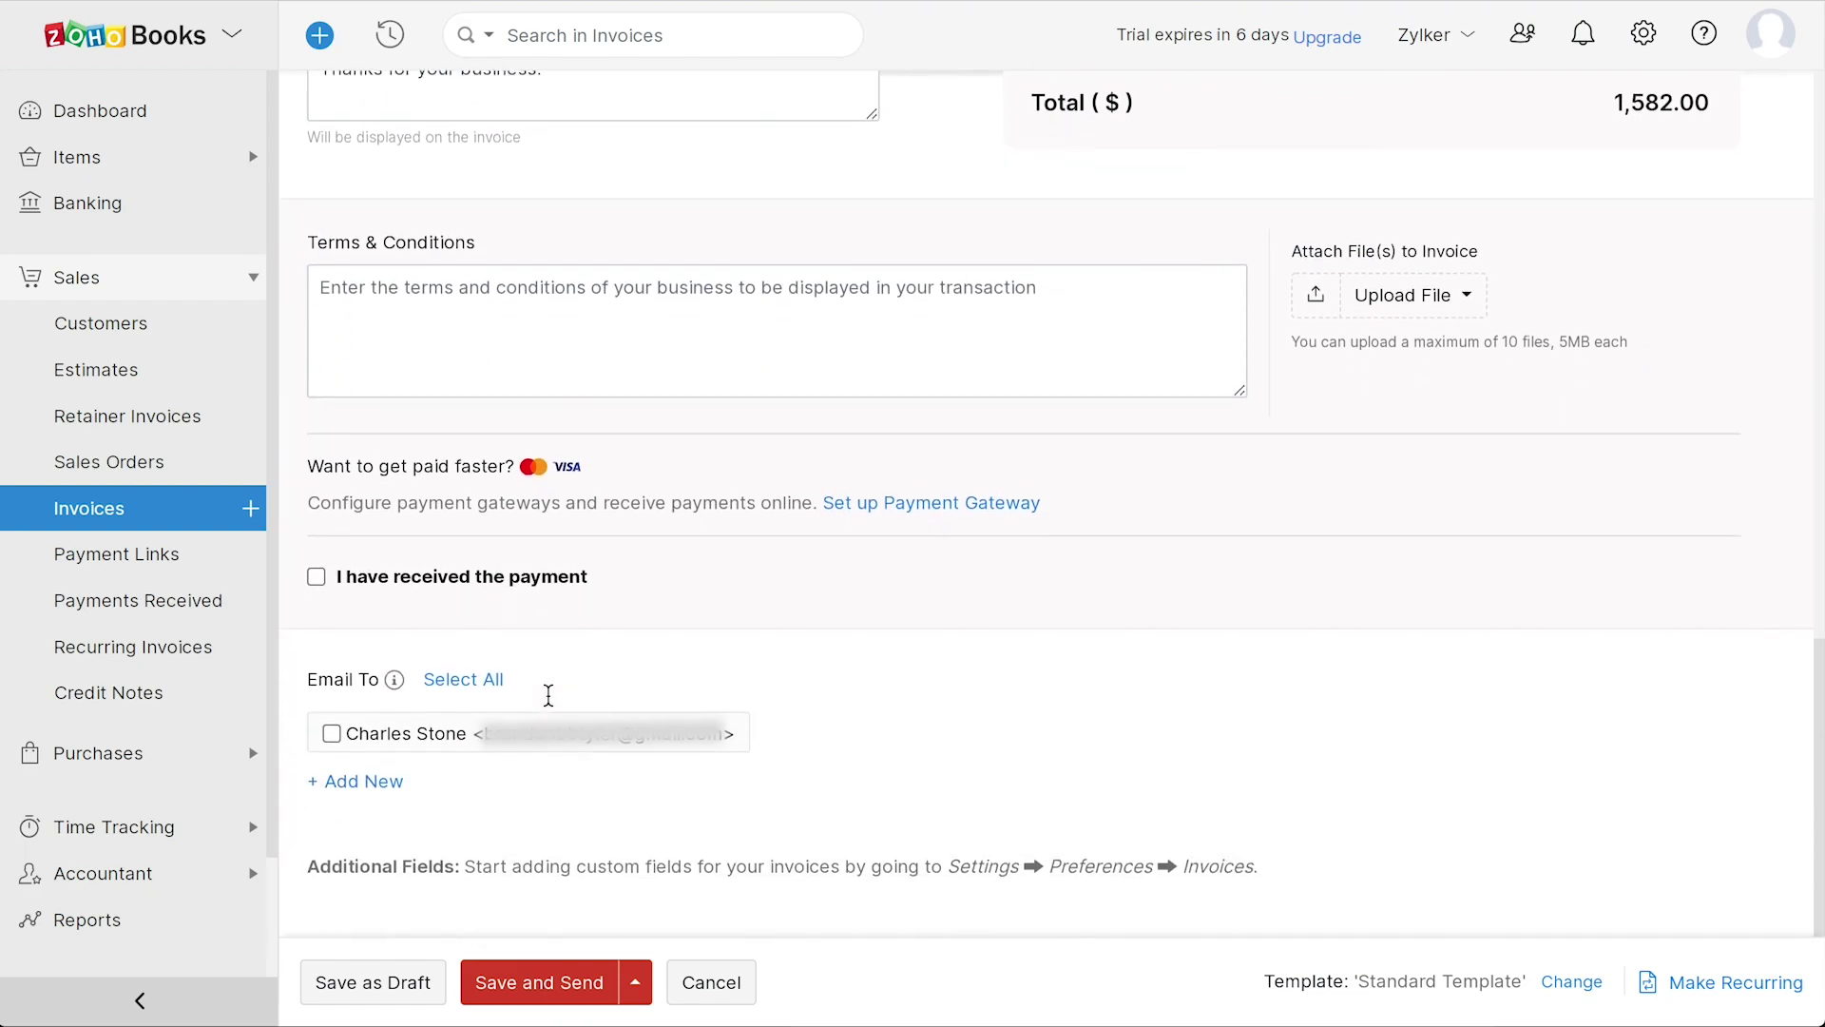
# - Skip payment gateway setup and save invoice INV-000002 for 1,470.00 as a draft
pyautogui.click(911, 504)
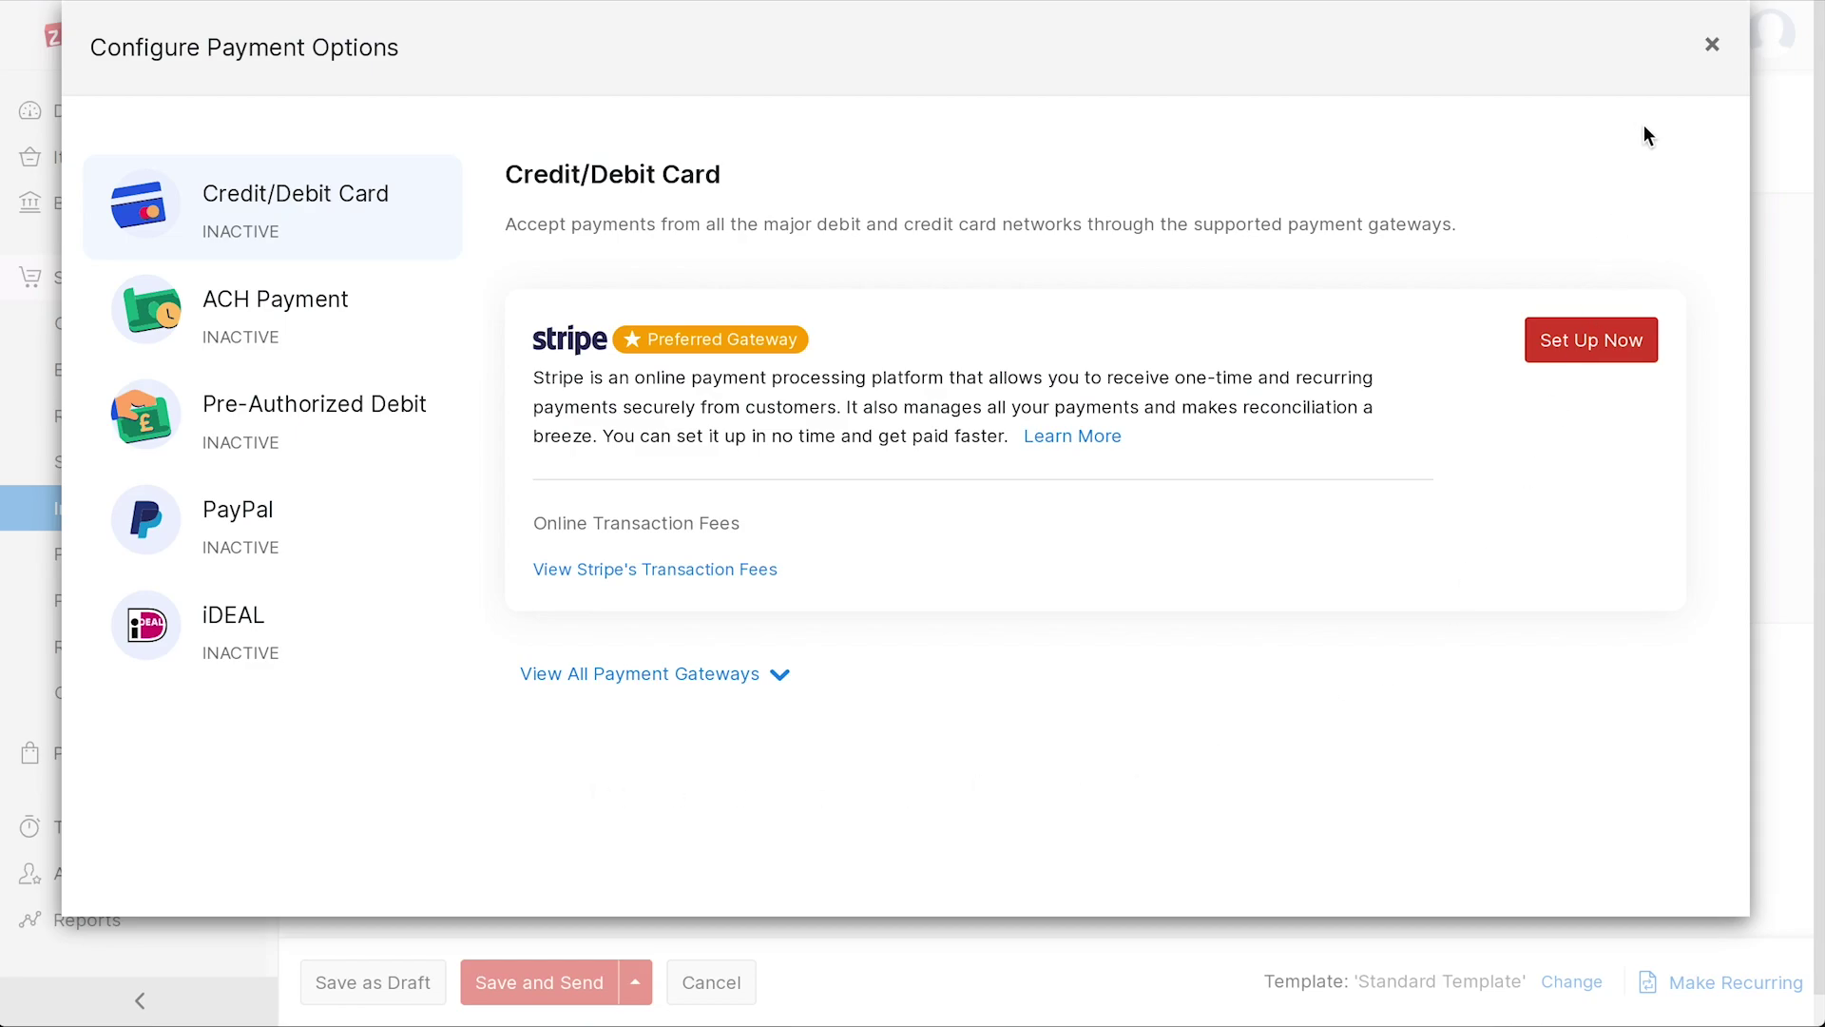
pyautogui.click(1712, 44)
pyautogui.scroll(-2, 1164, 704)
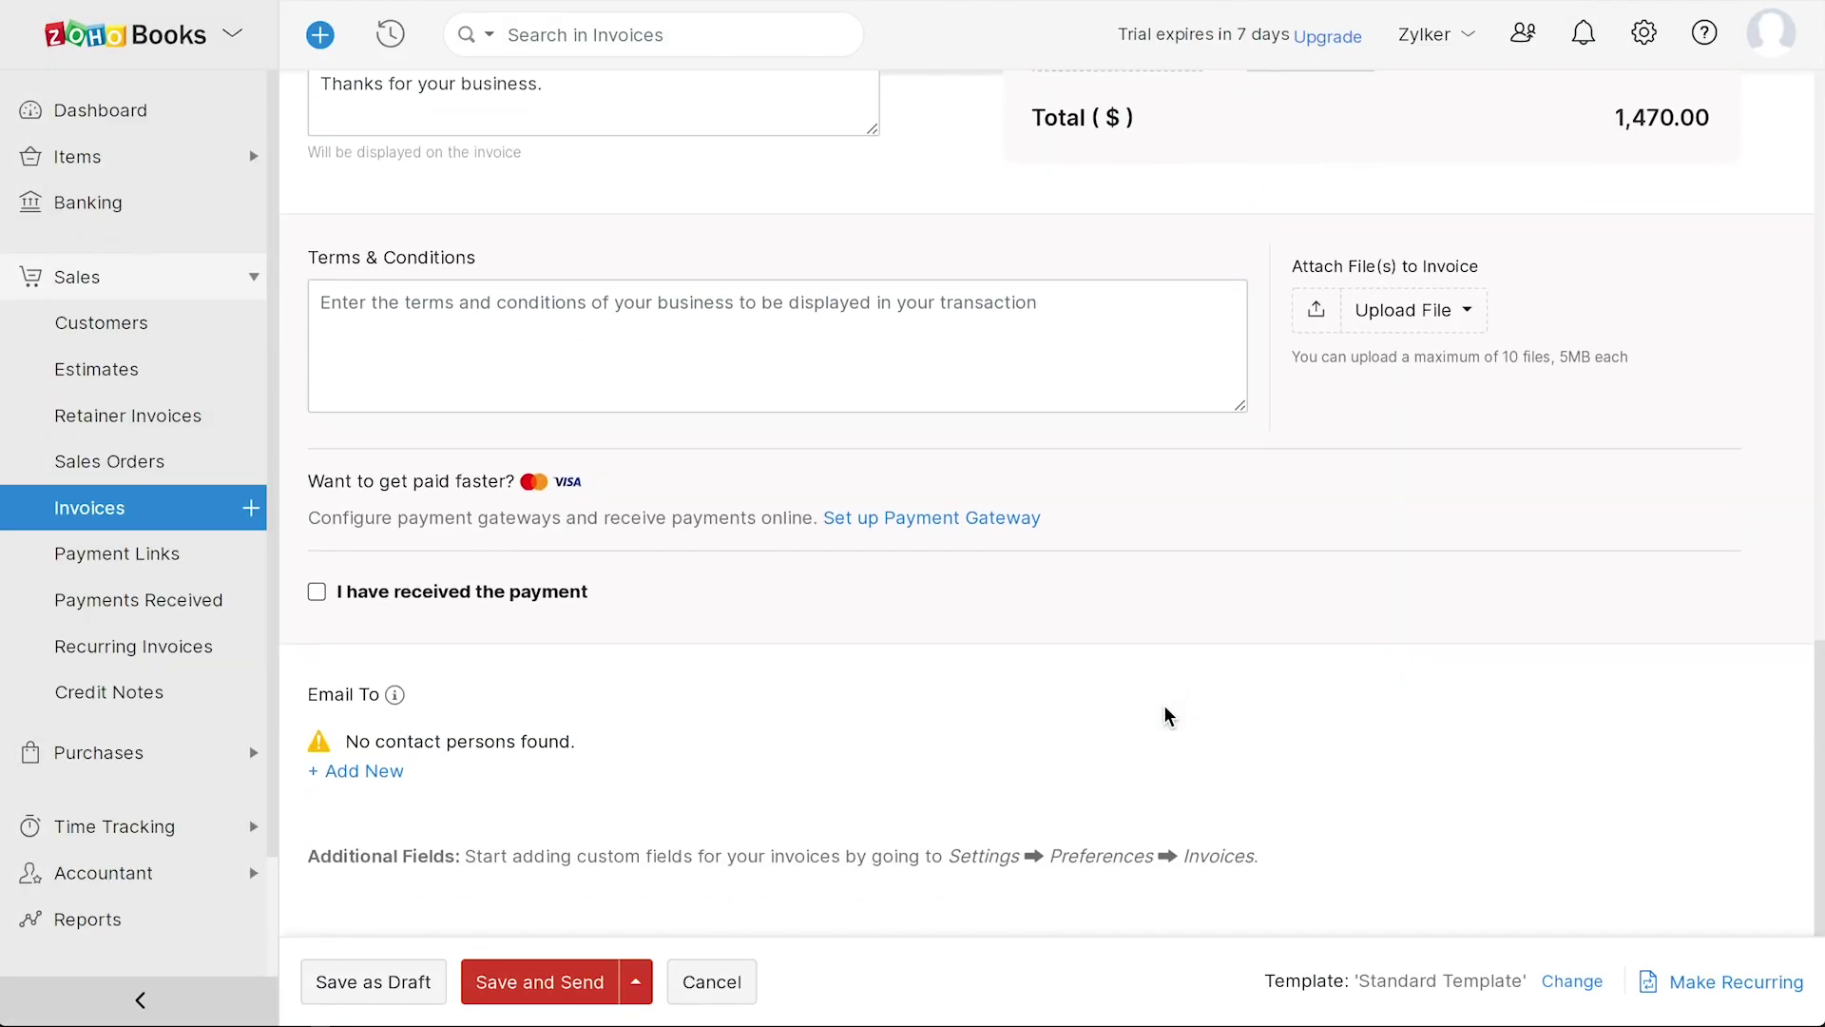
pyautogui.click(384, 979)
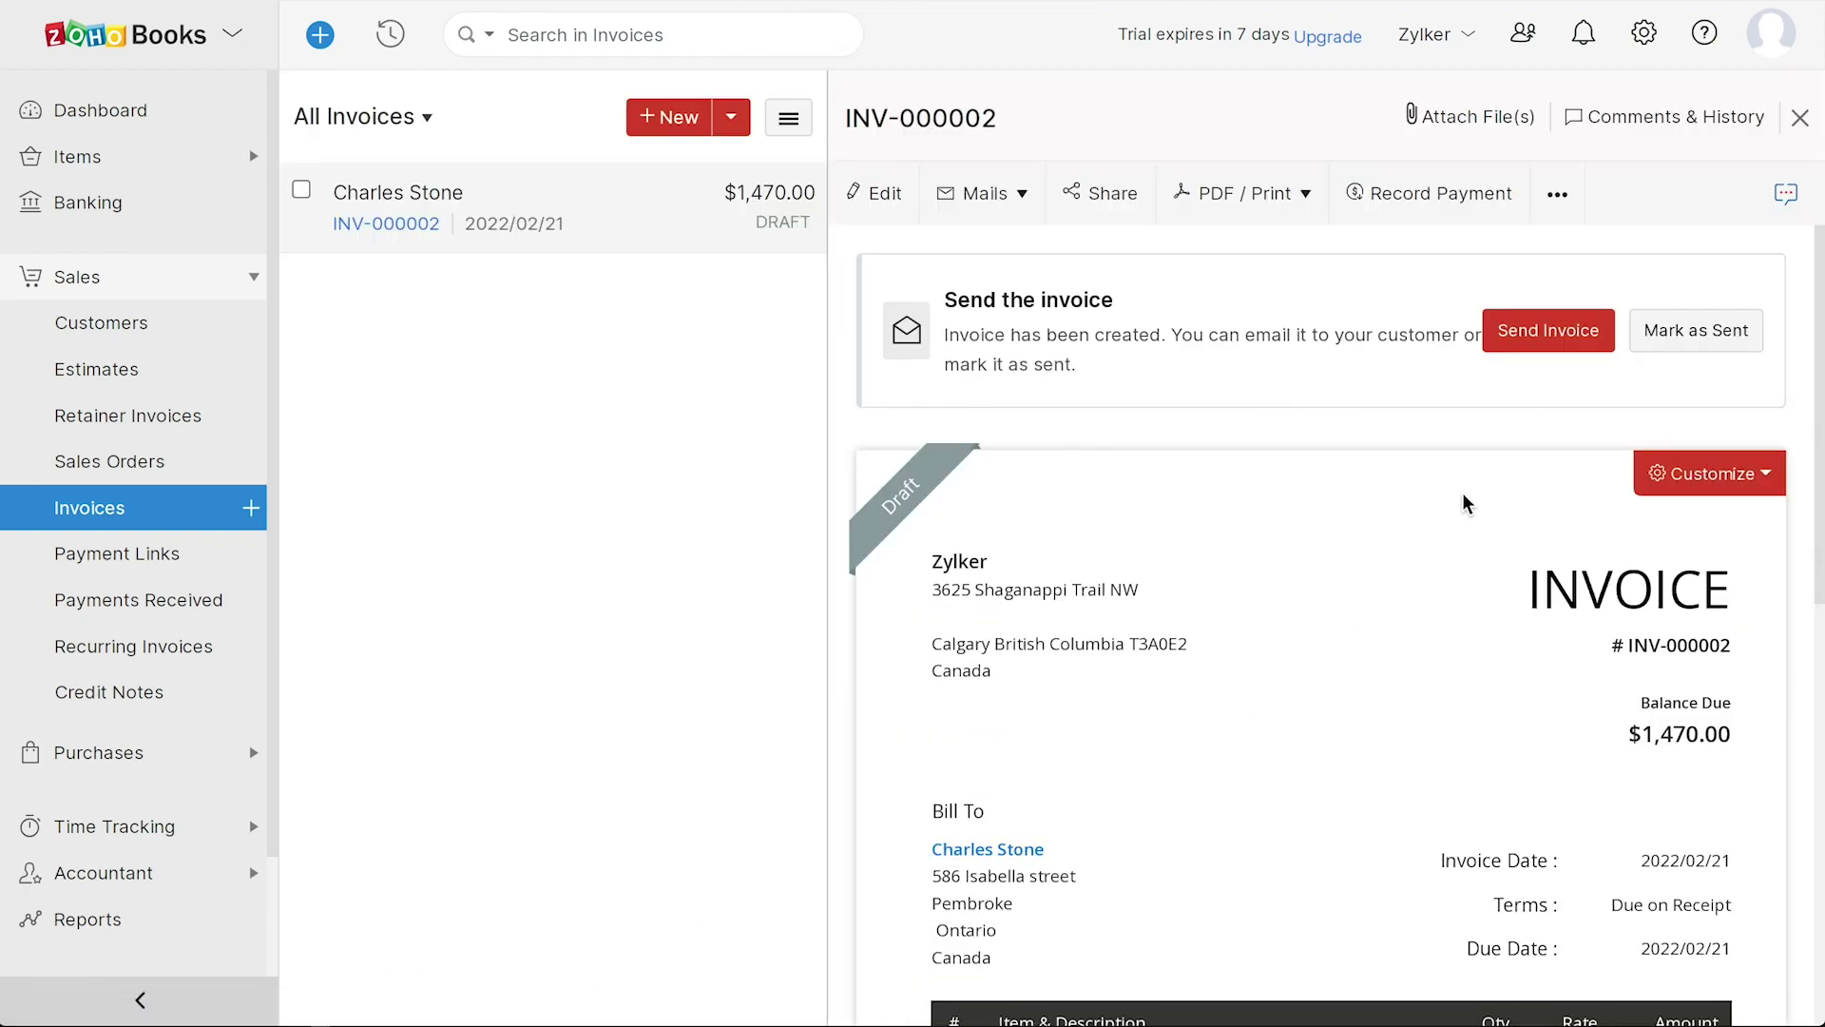
pyautogui.click(1652, 43)
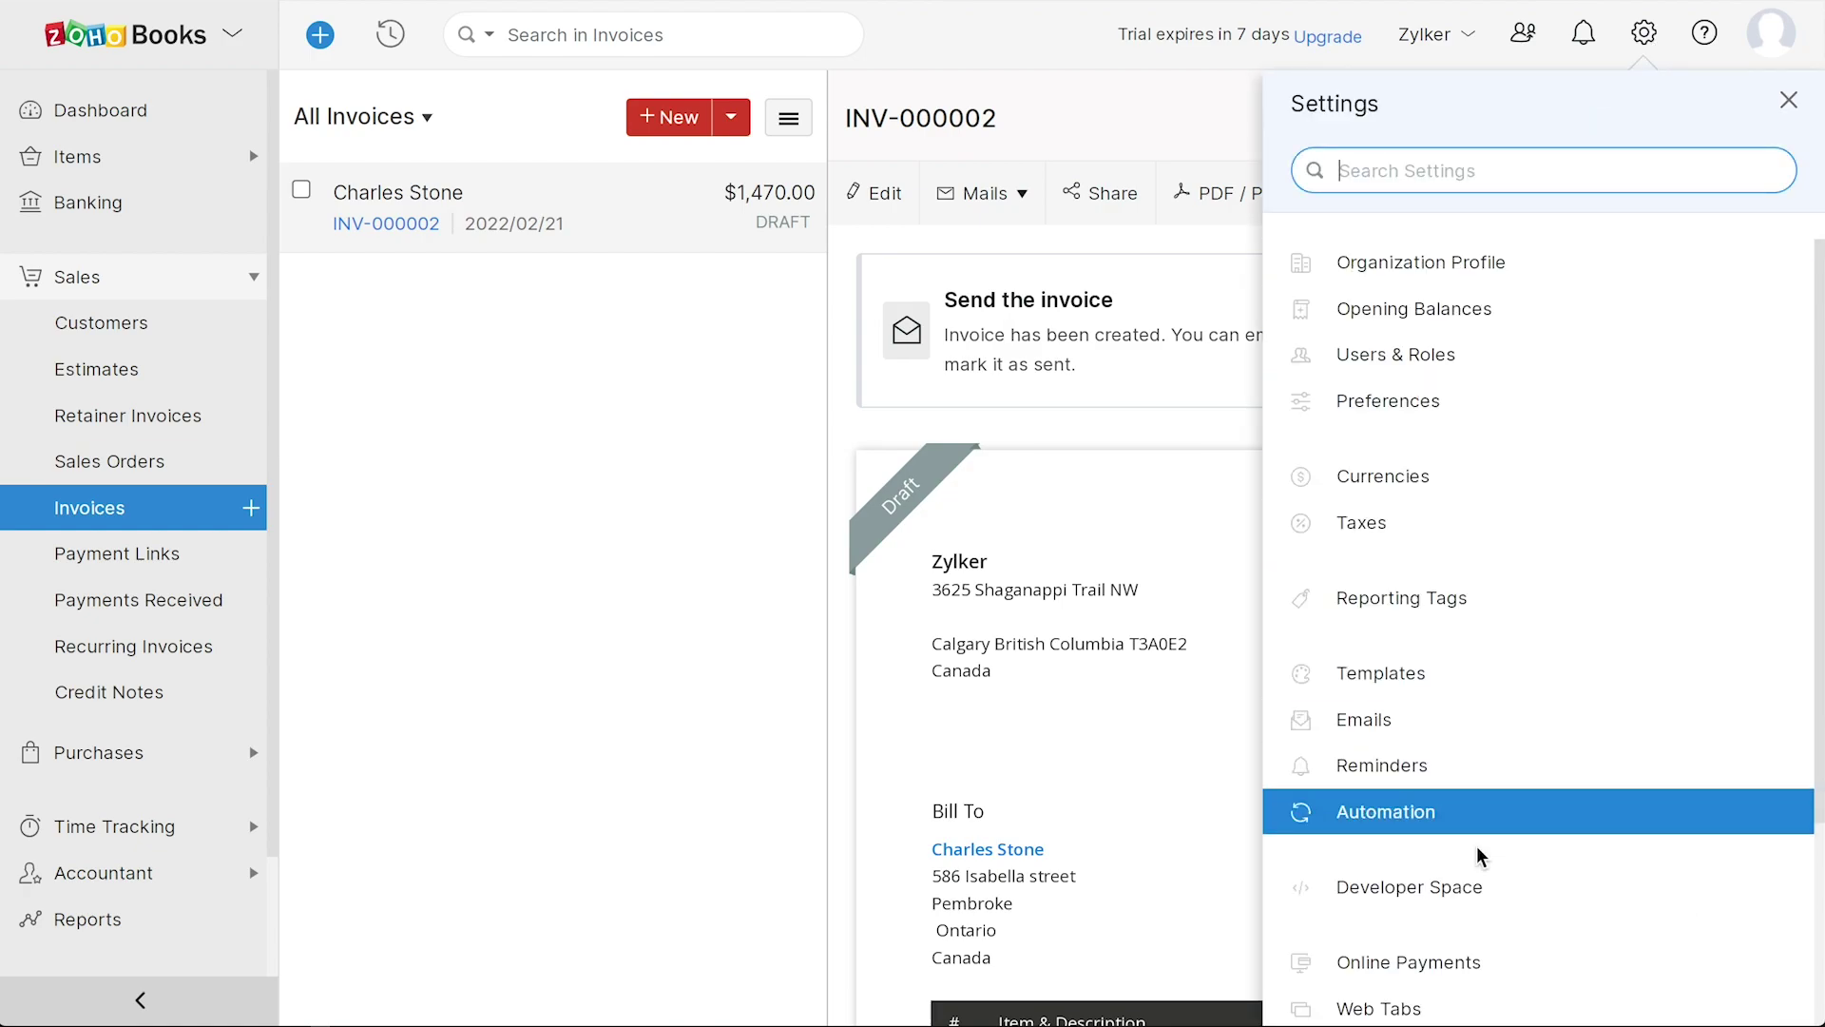
# - Email invoice INV-000002 to the customer
pyautogui.click(1464, 964)
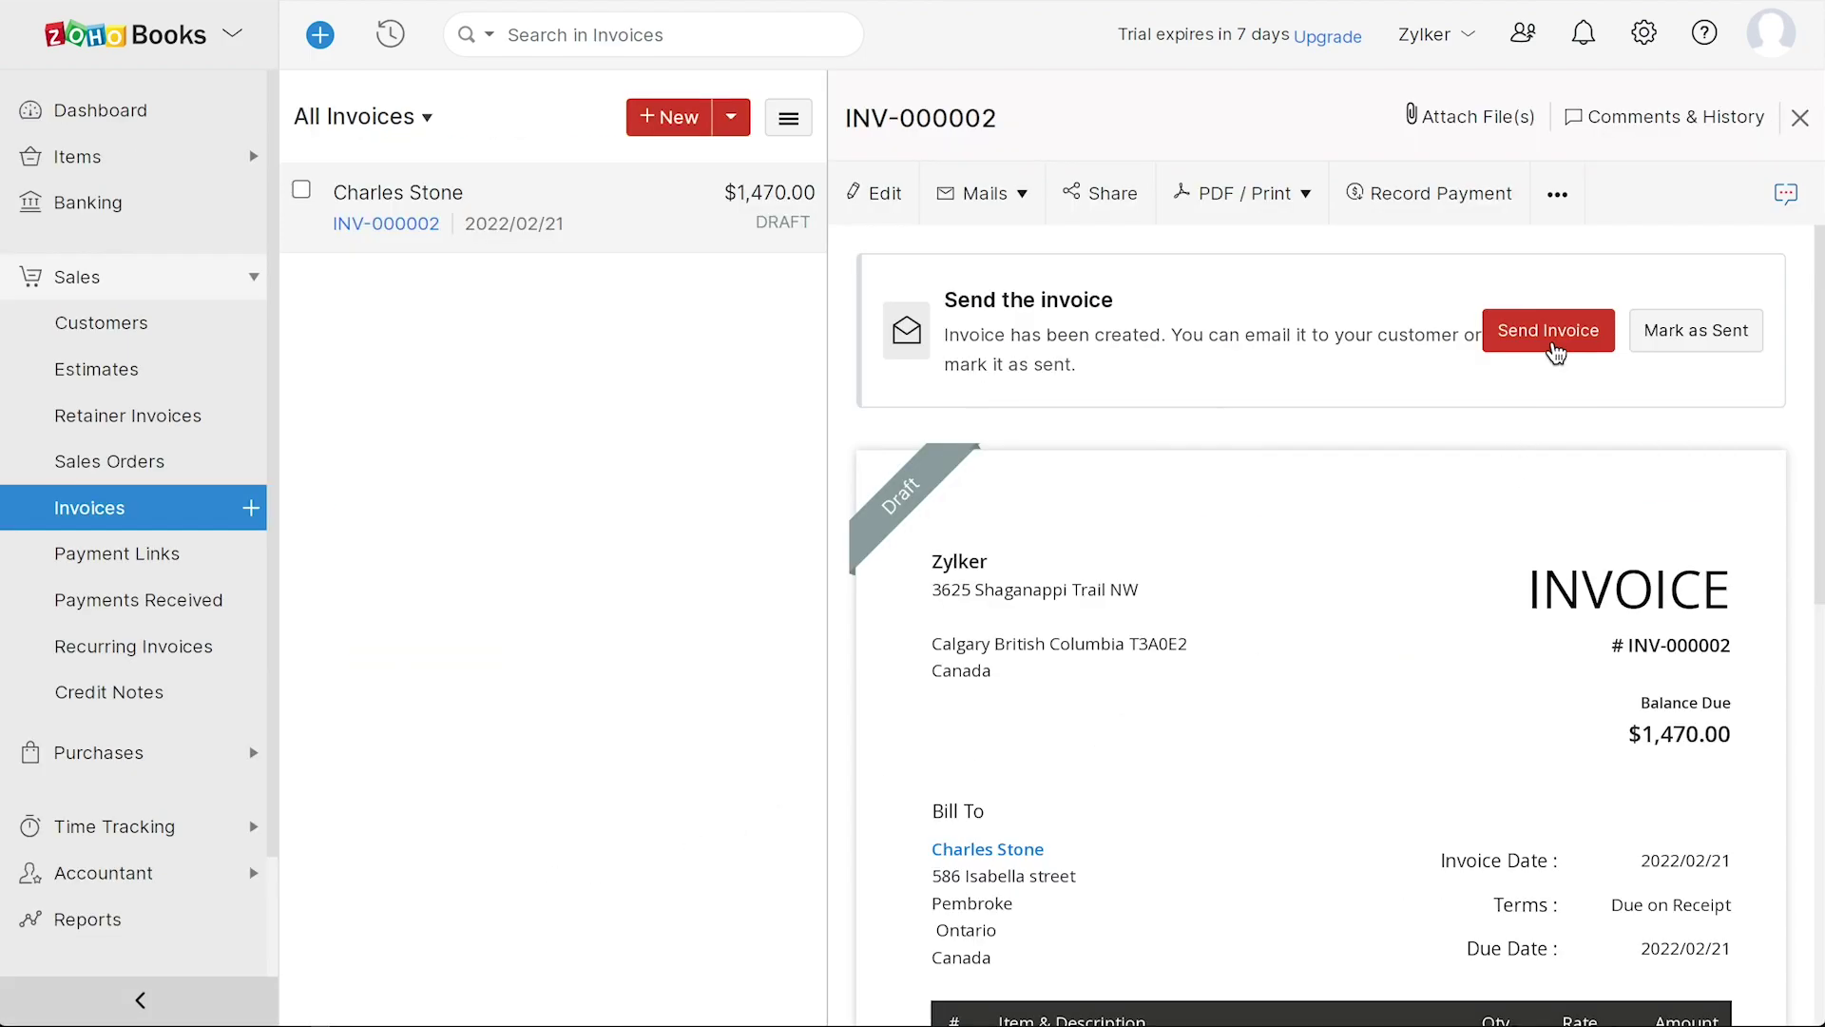
pyautogui.click(1551, 334)
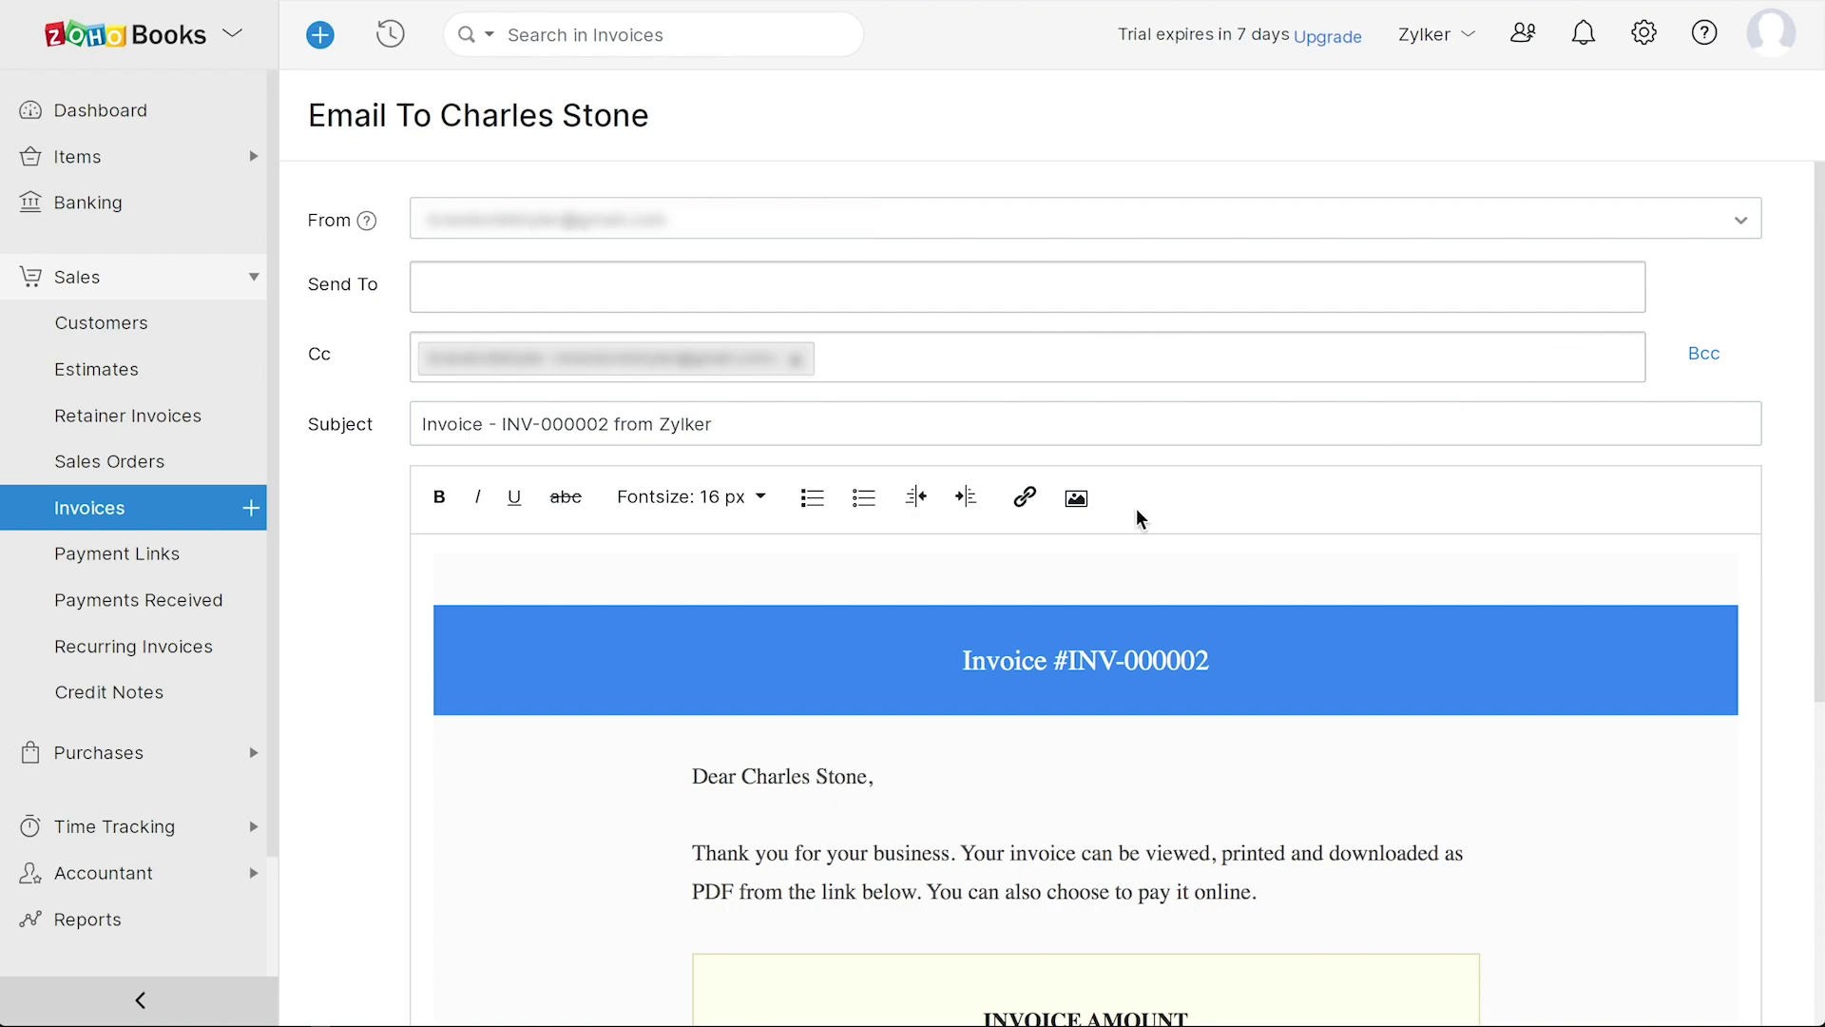
pyautogui.scroll(-6, 553, 809)
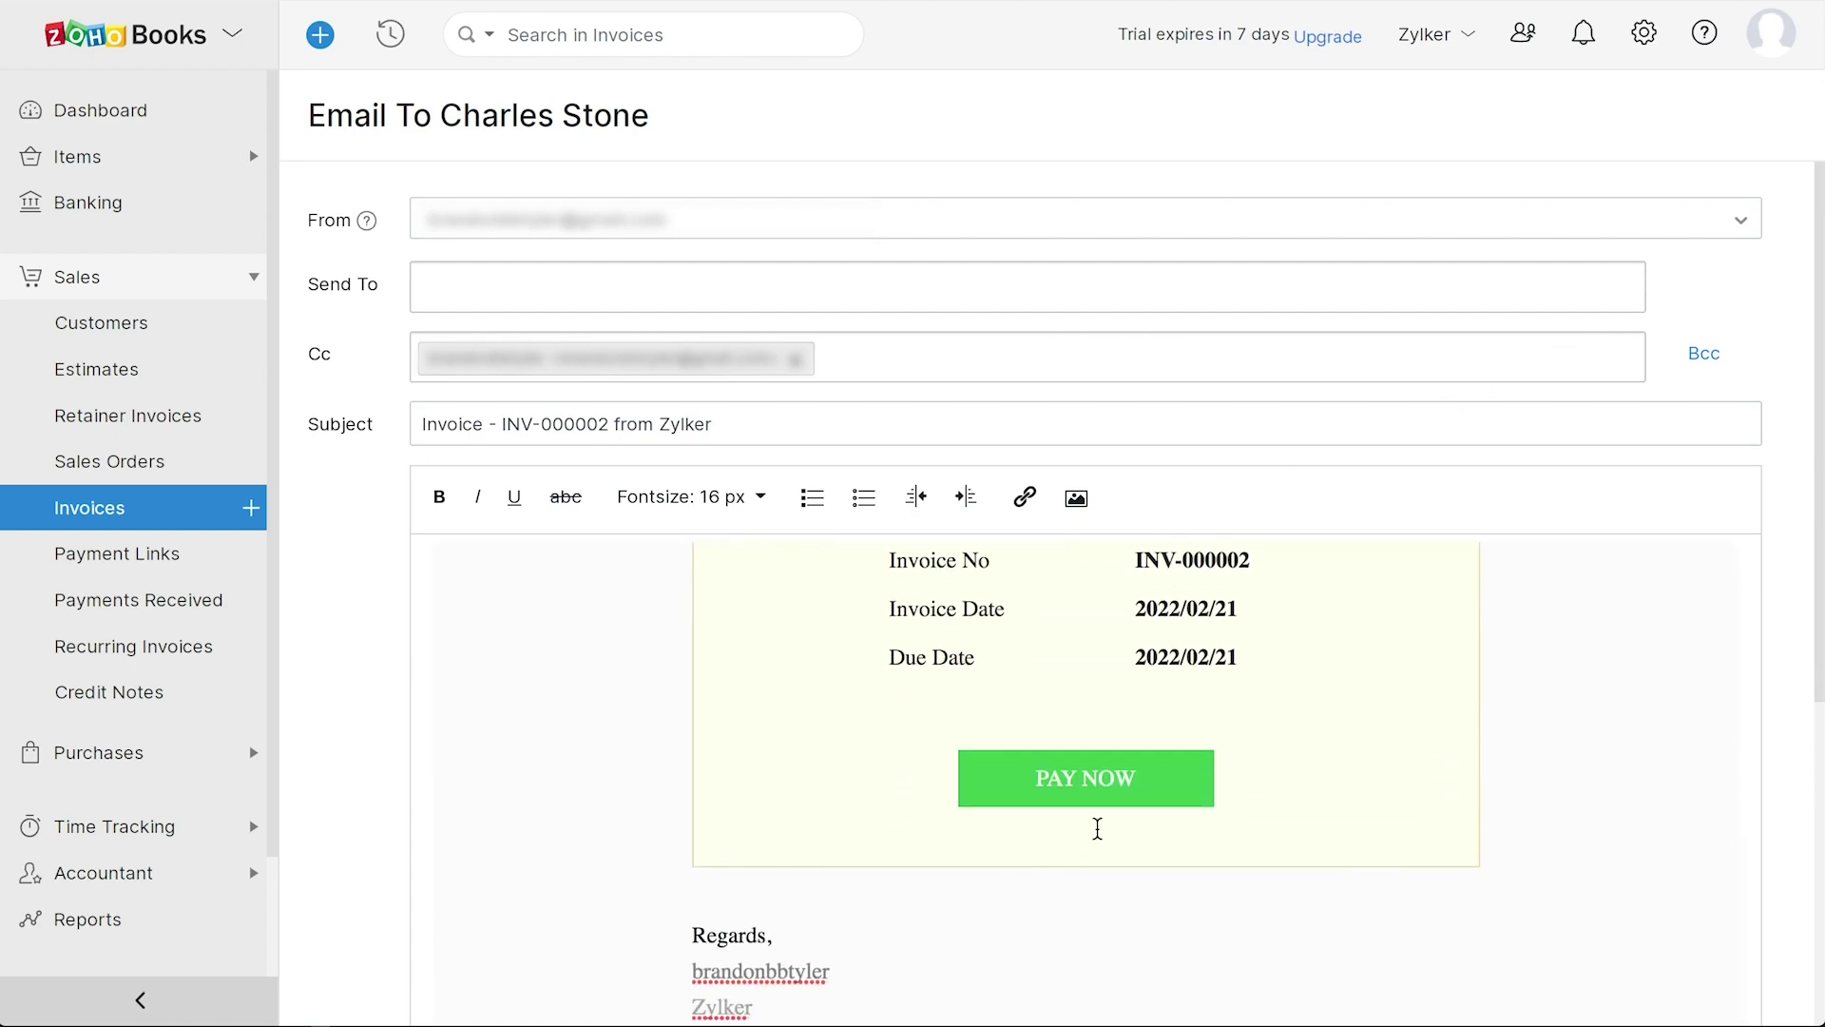
pyautogui.scroll(-6, 613, 734)
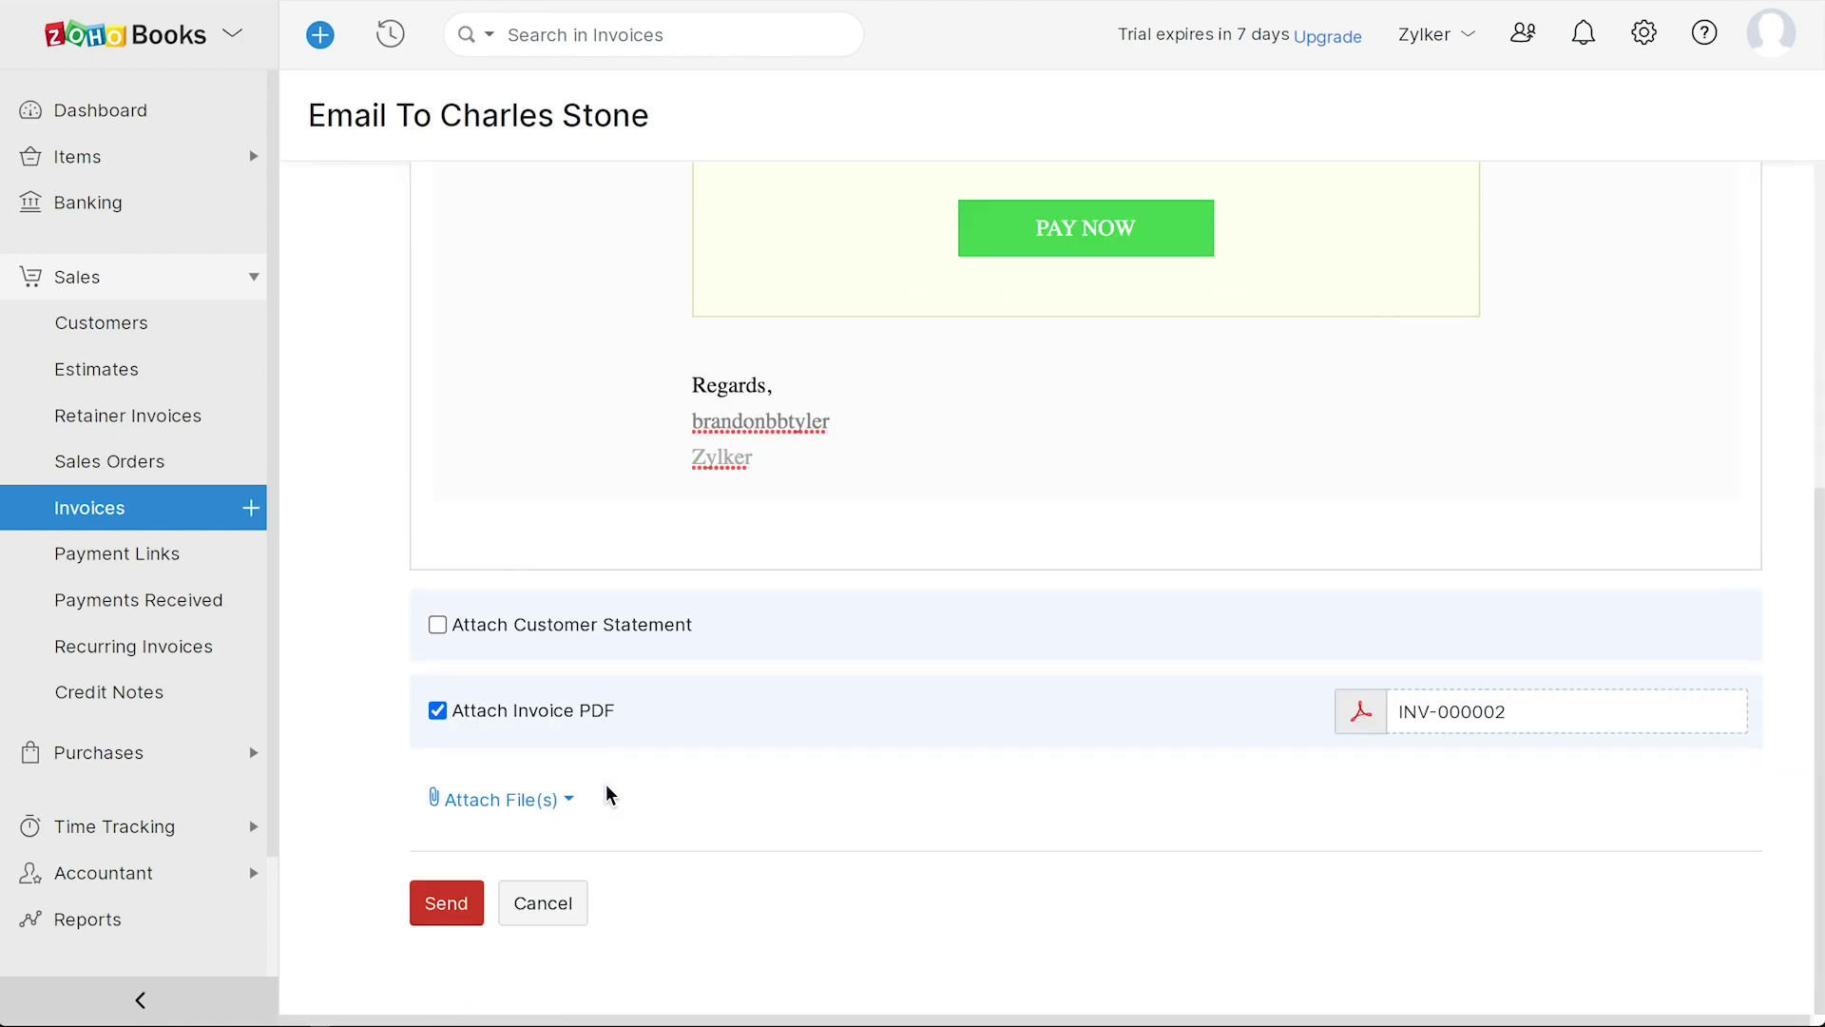
pyautogui.click(444, 908)
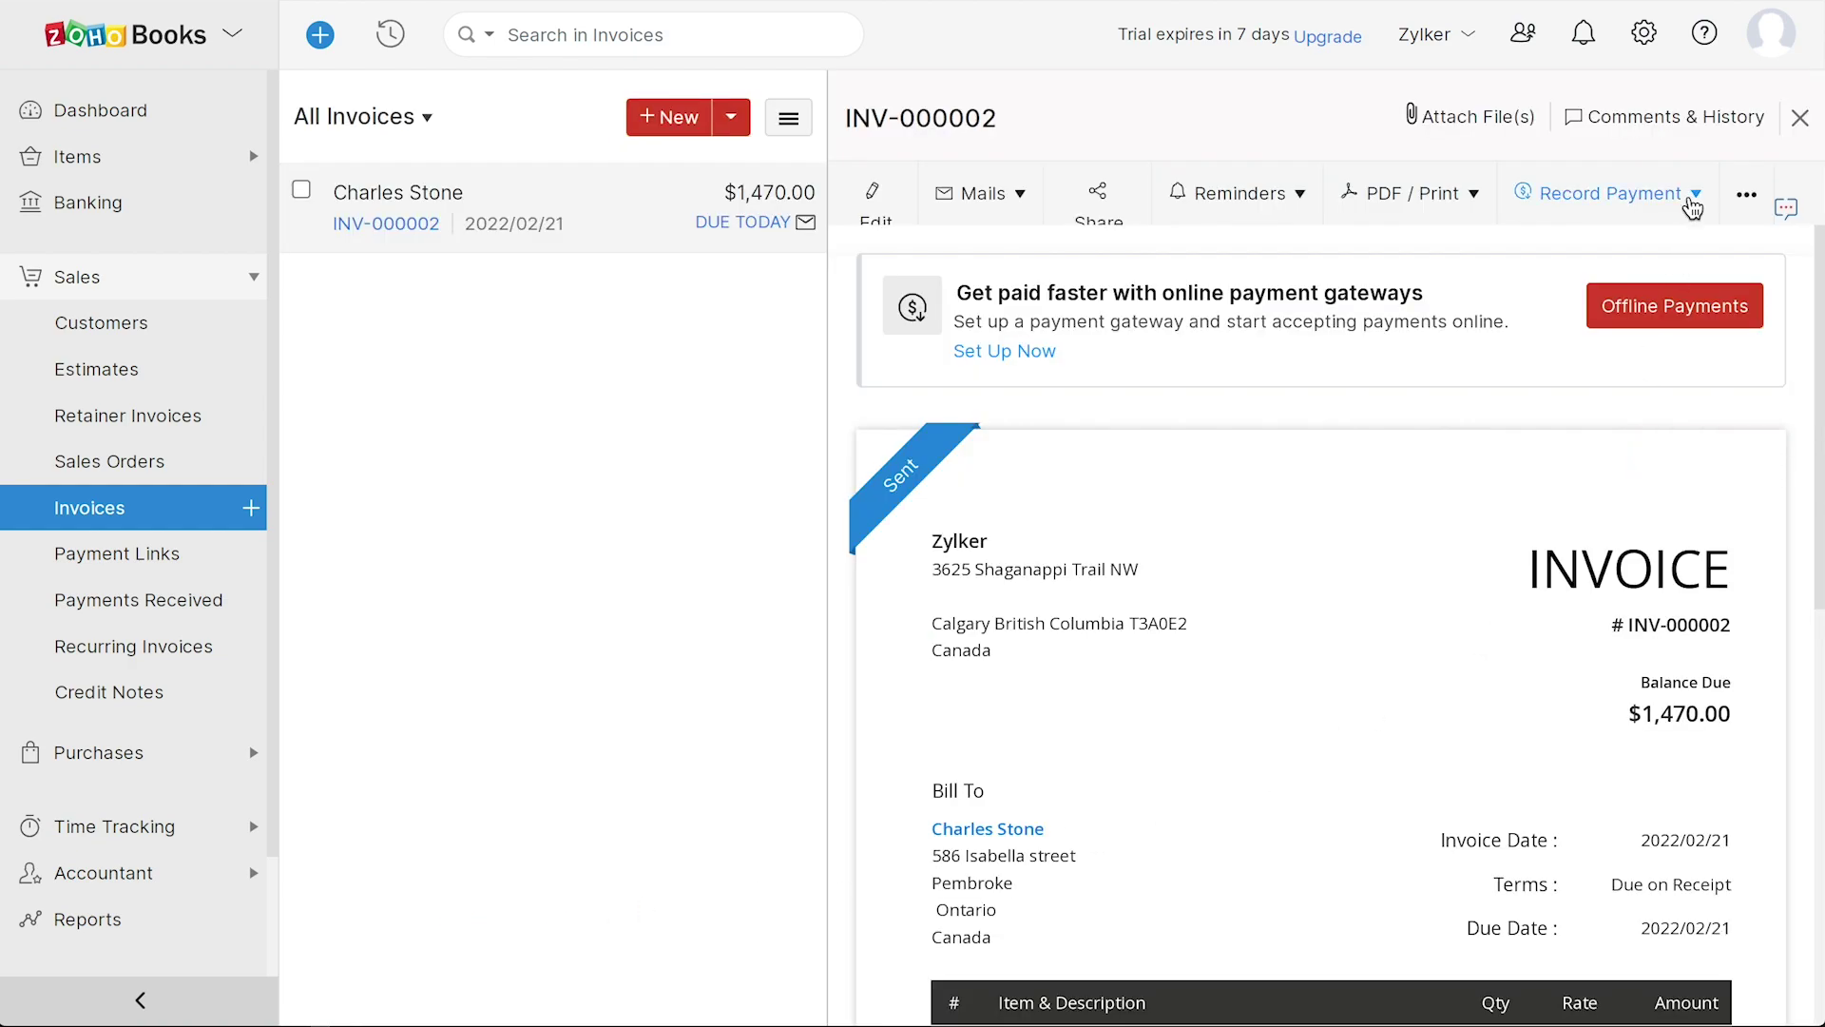
# - Record the full 1470 payment so the invoice shows Paid with $0.00 due
pyautogui.click(1694, 196)
pyautogui.click(1644, 287)
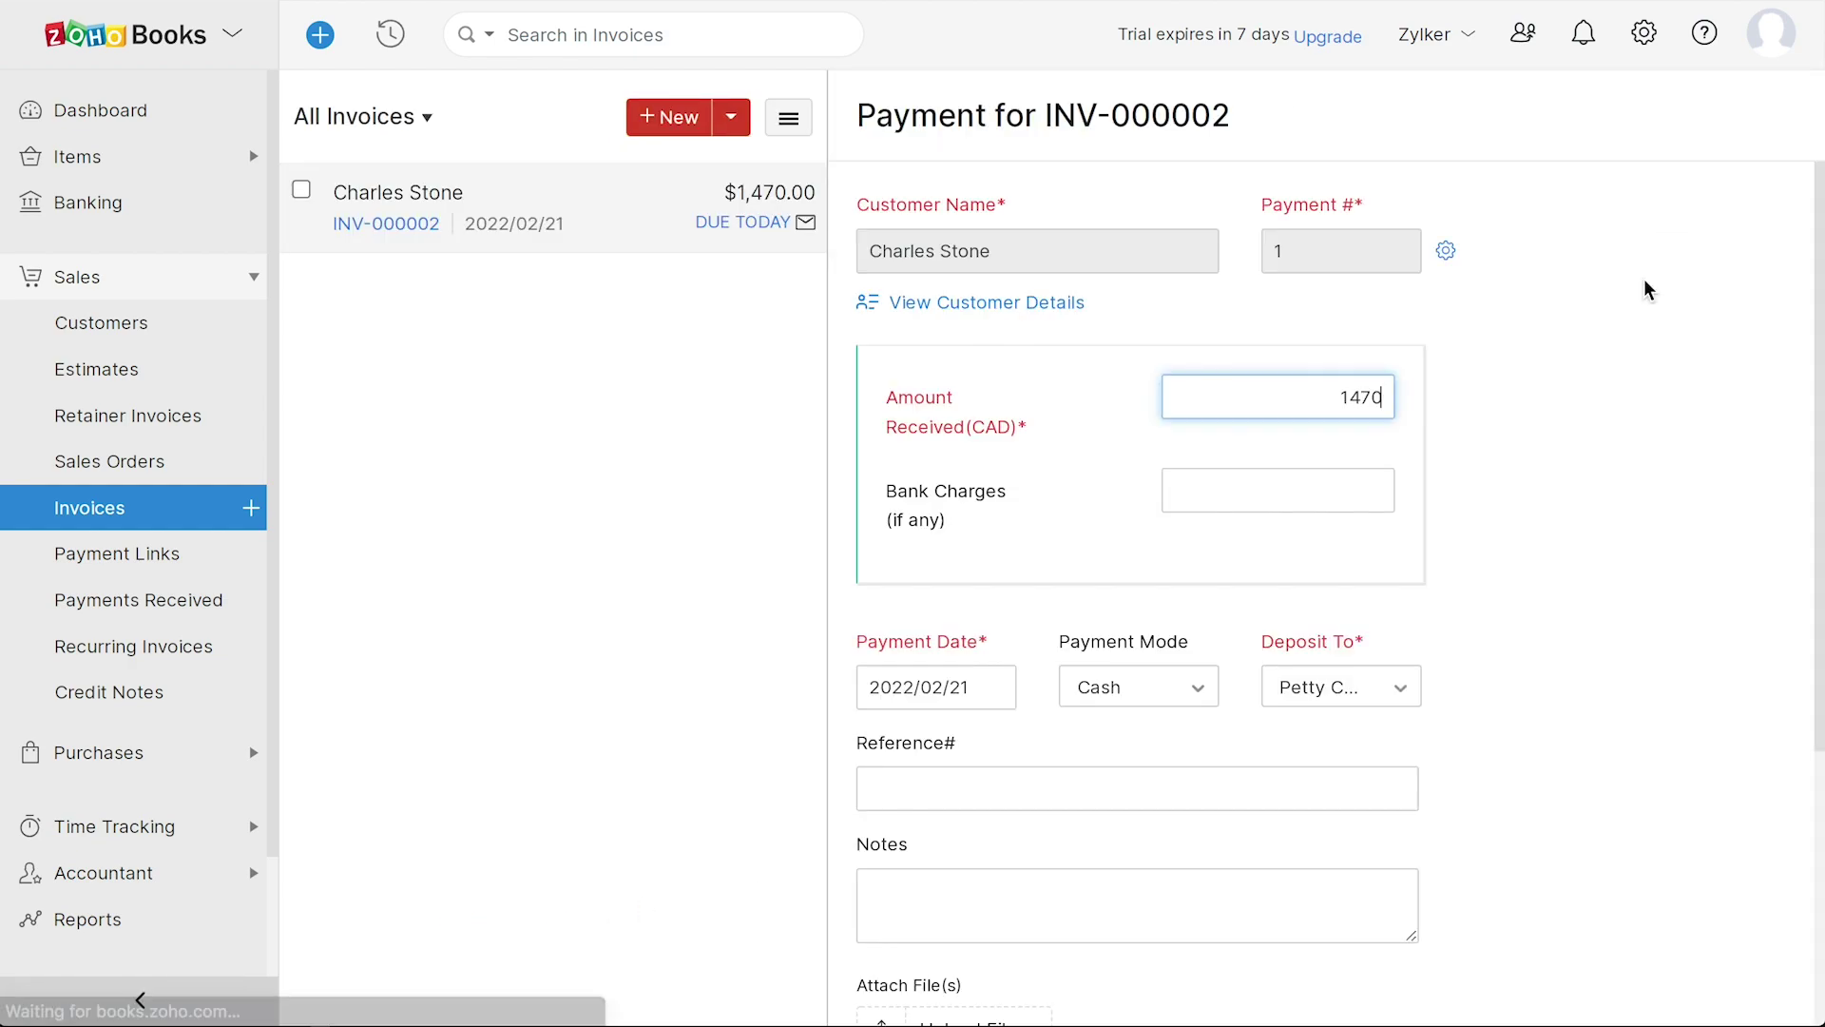
pyautogui.scroll(-4, 1536, 713)
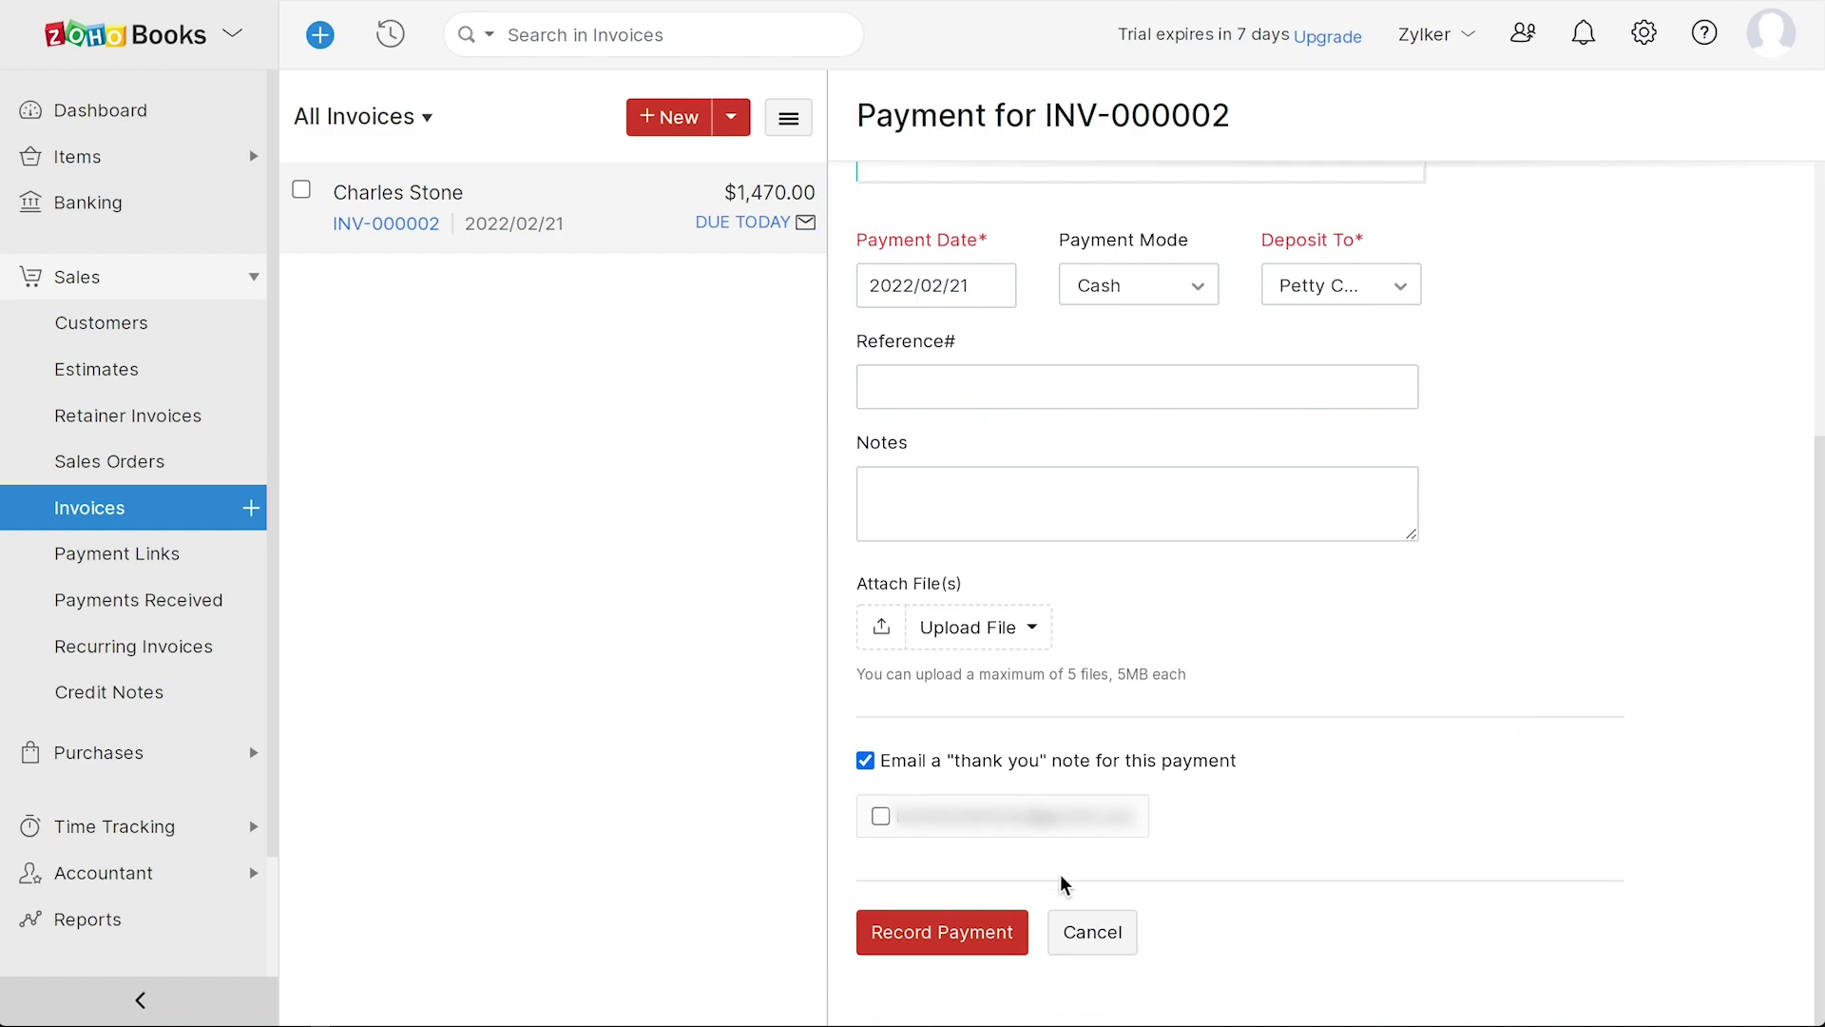
pyautogui.click(968, 936)
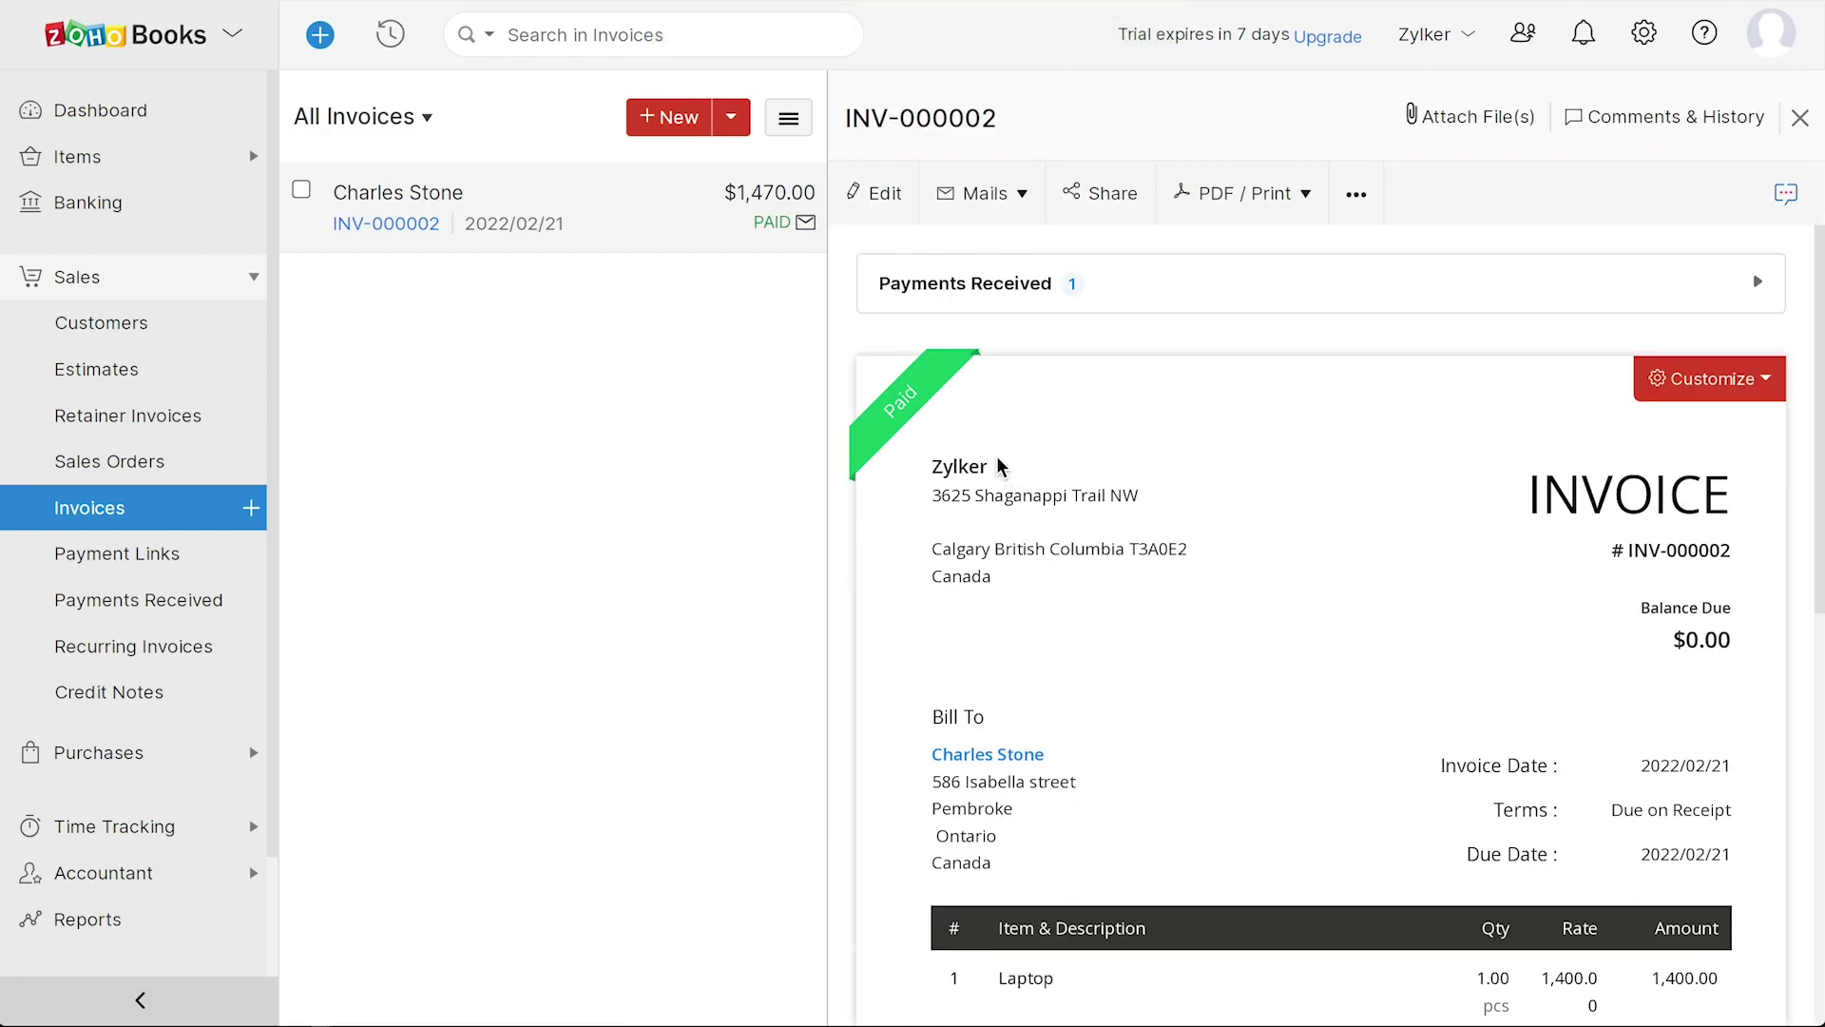
pyautogui.moveTo(939, 425)
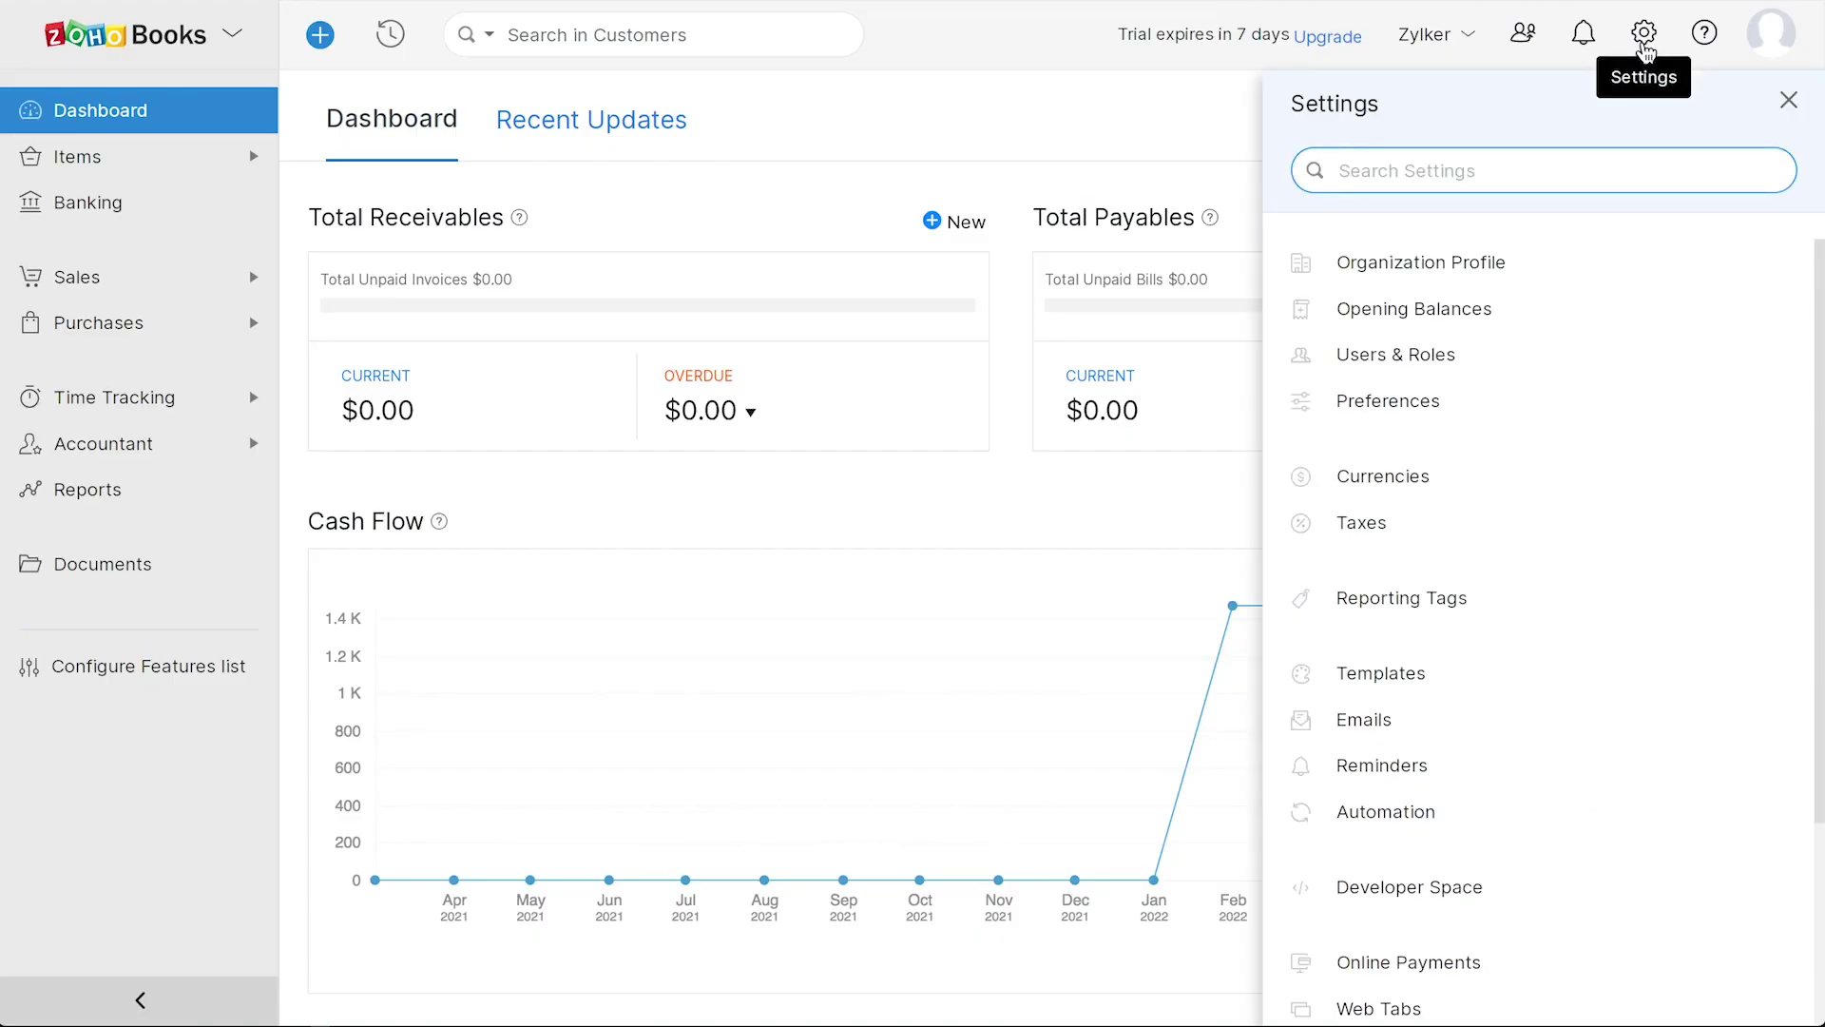
# - Save Client Portal preferences with customer sign-up and activity notifications enabled
pyautogui.click(1440, 400)
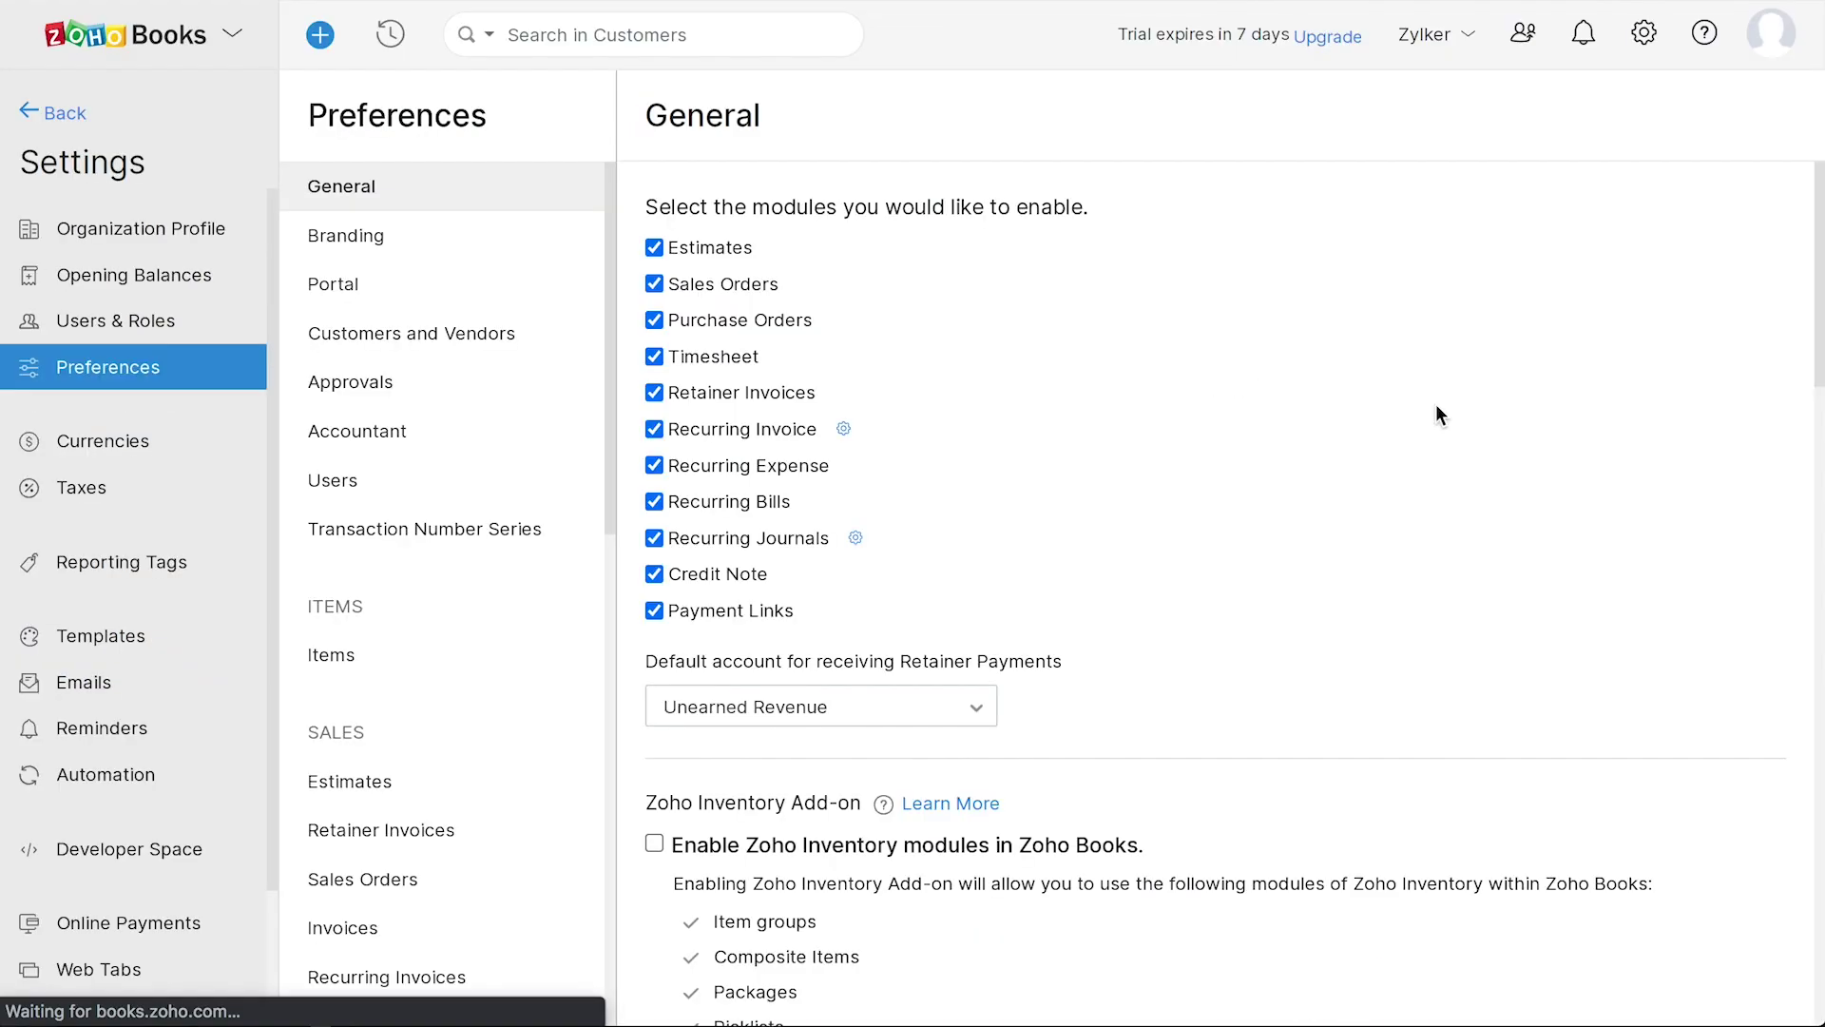
pyautogui.click(377, 294)
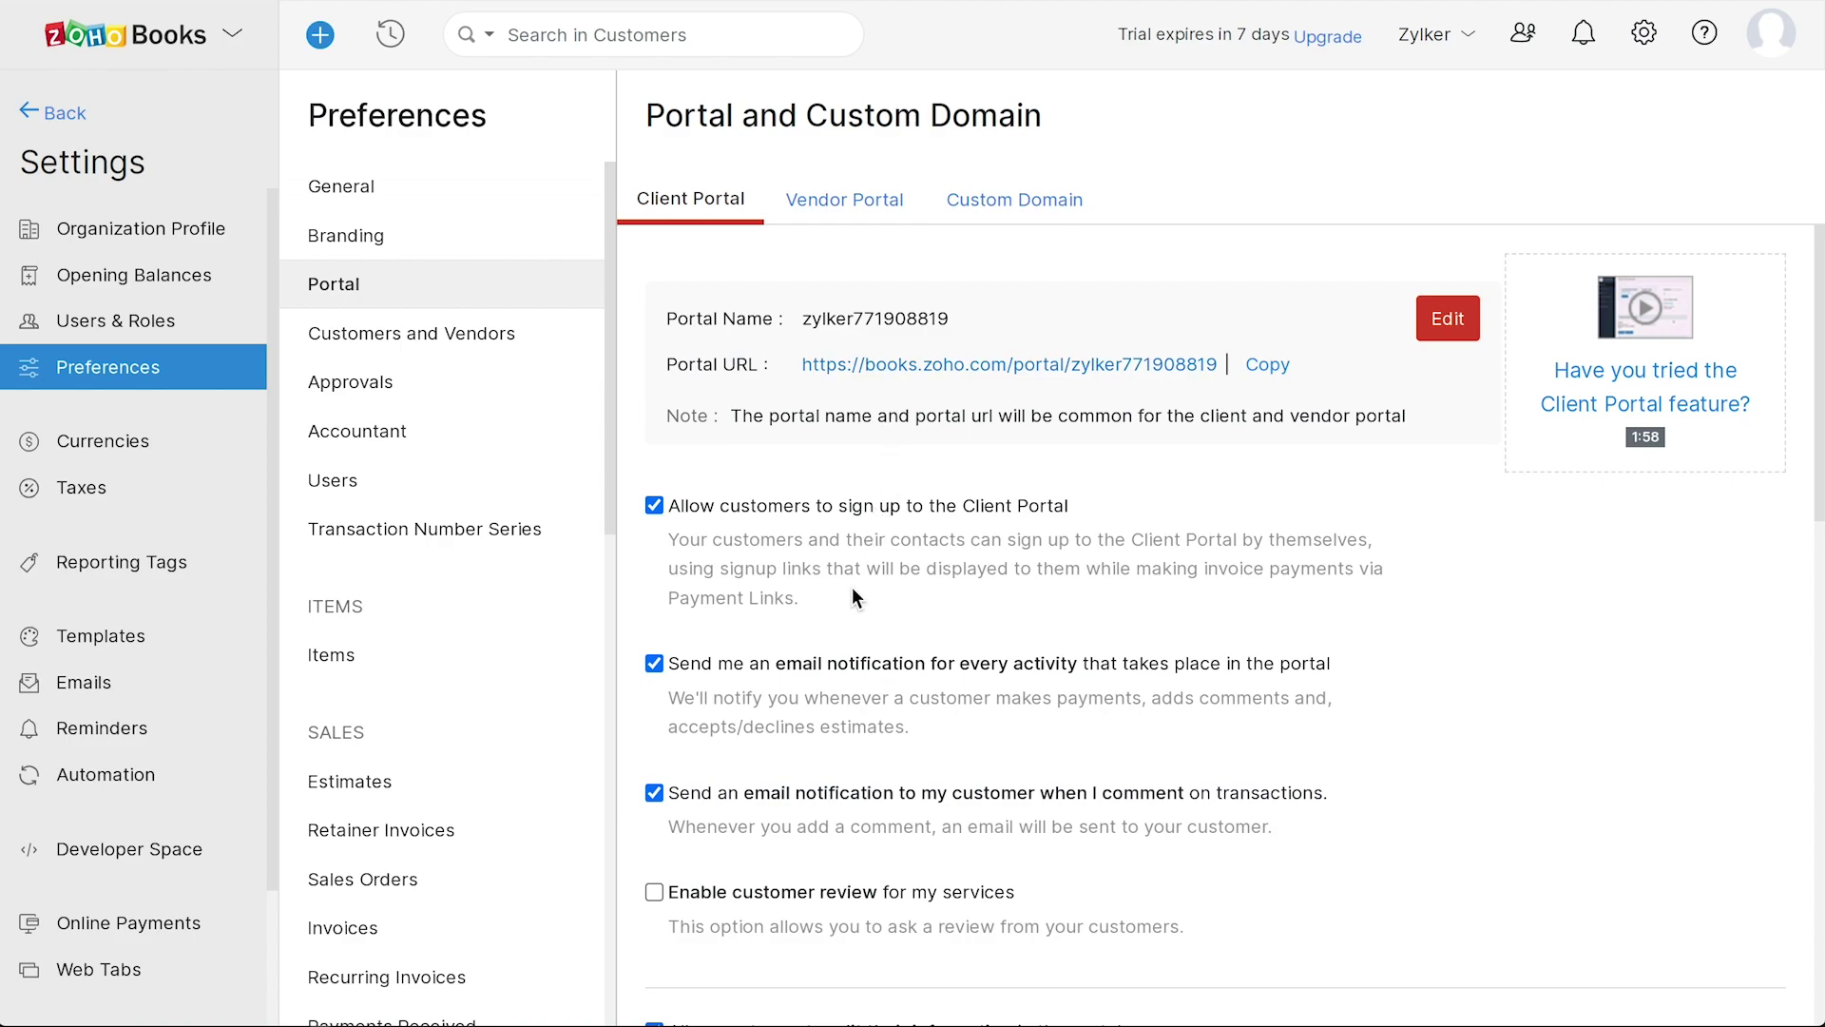
pyautogui.scroll(-6, 852, 595)
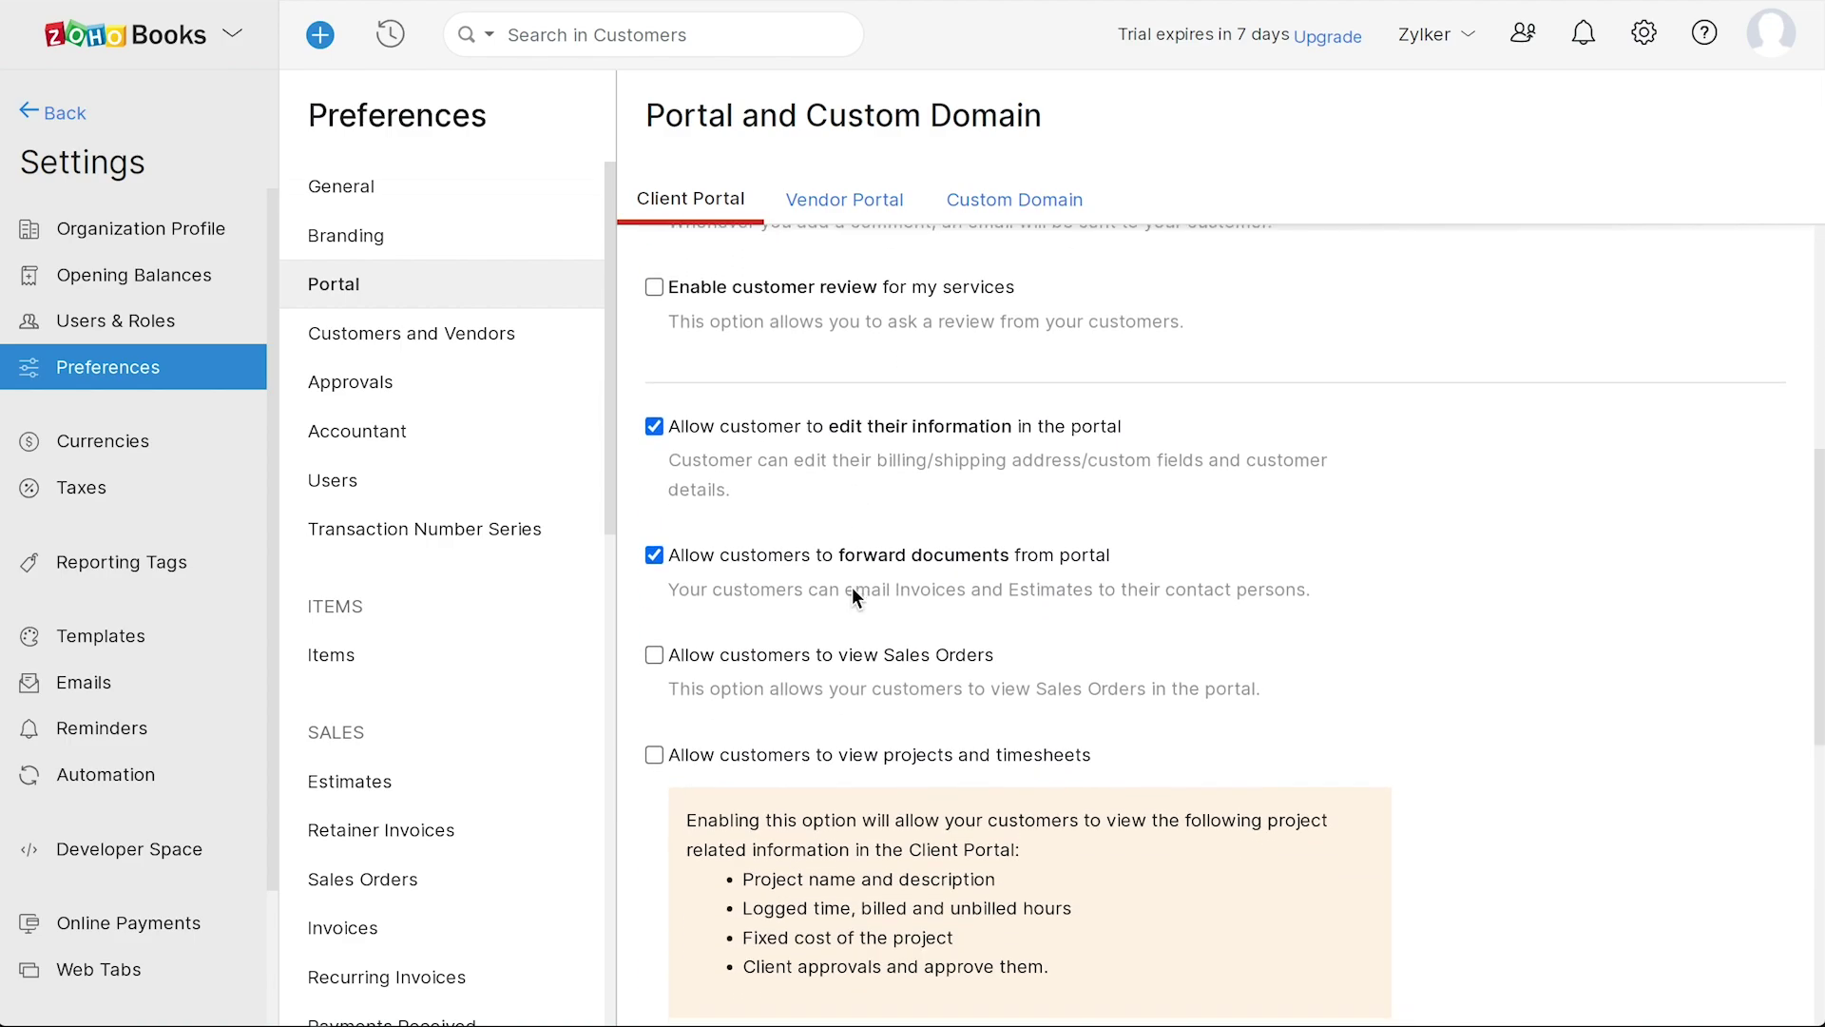
pyautogui.scroll(-8, 853, 591)
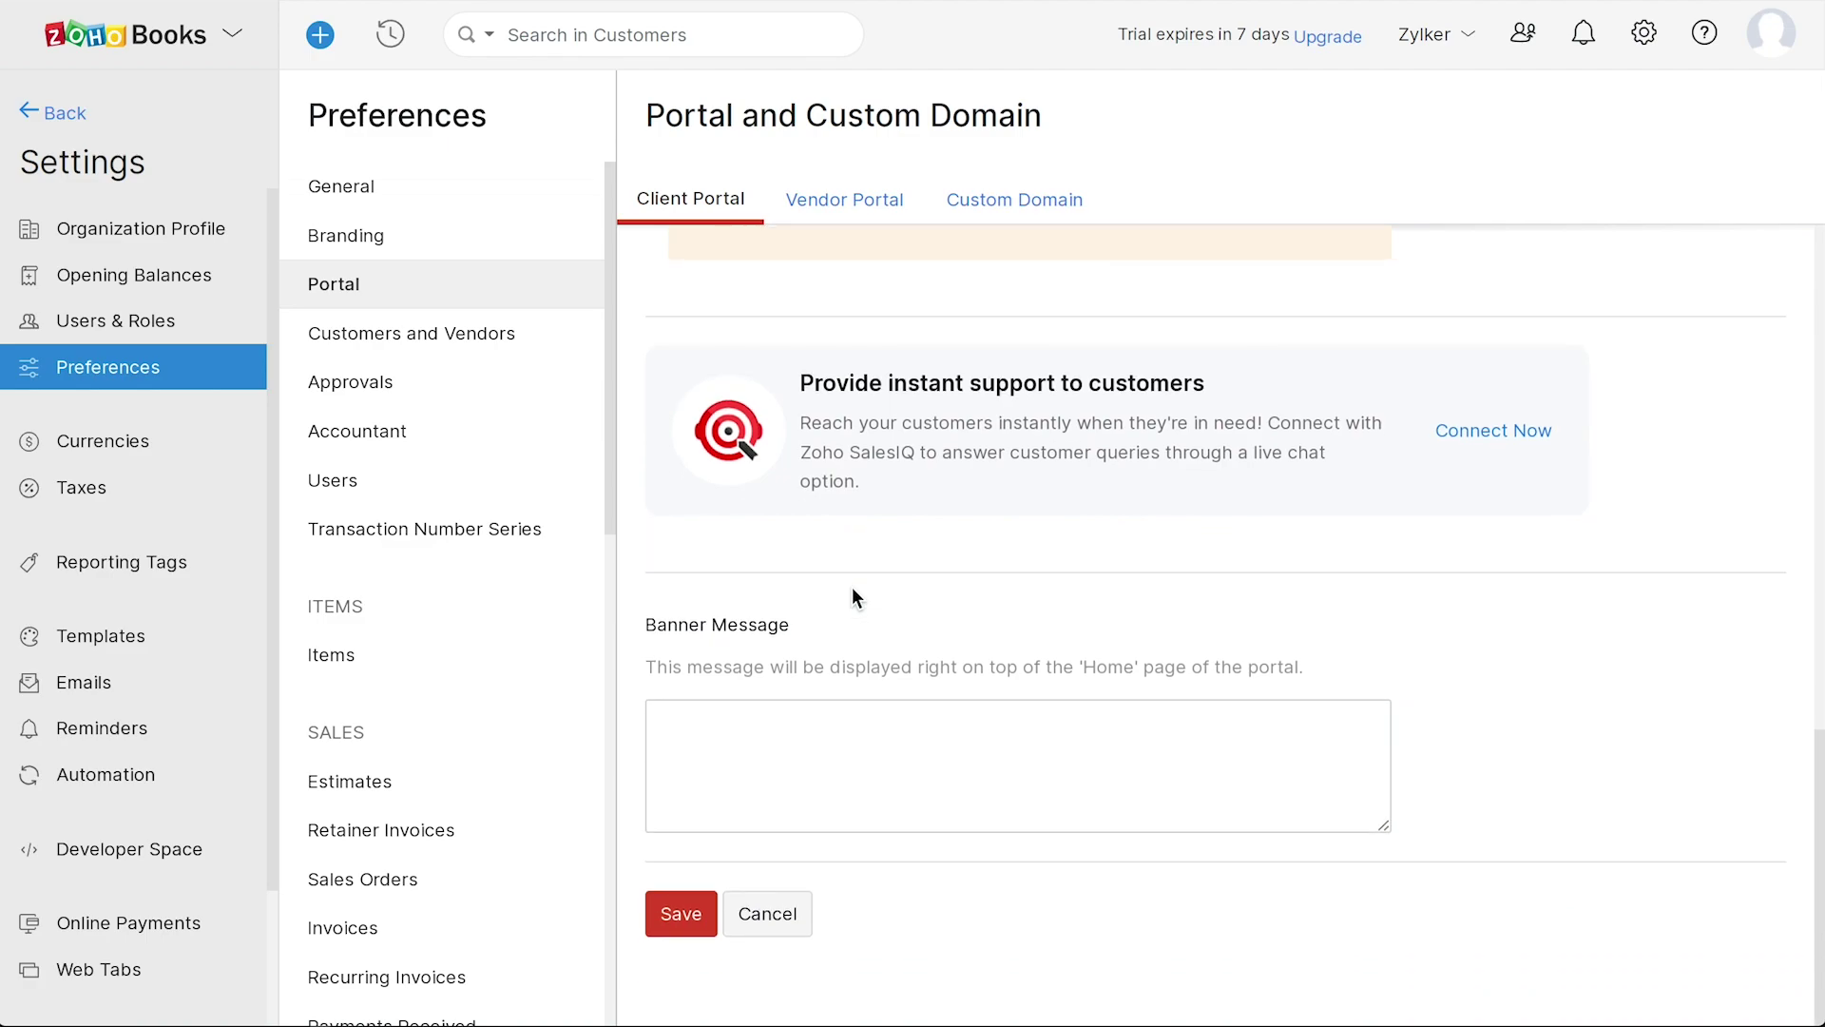
pyautogui.click(681, 913)
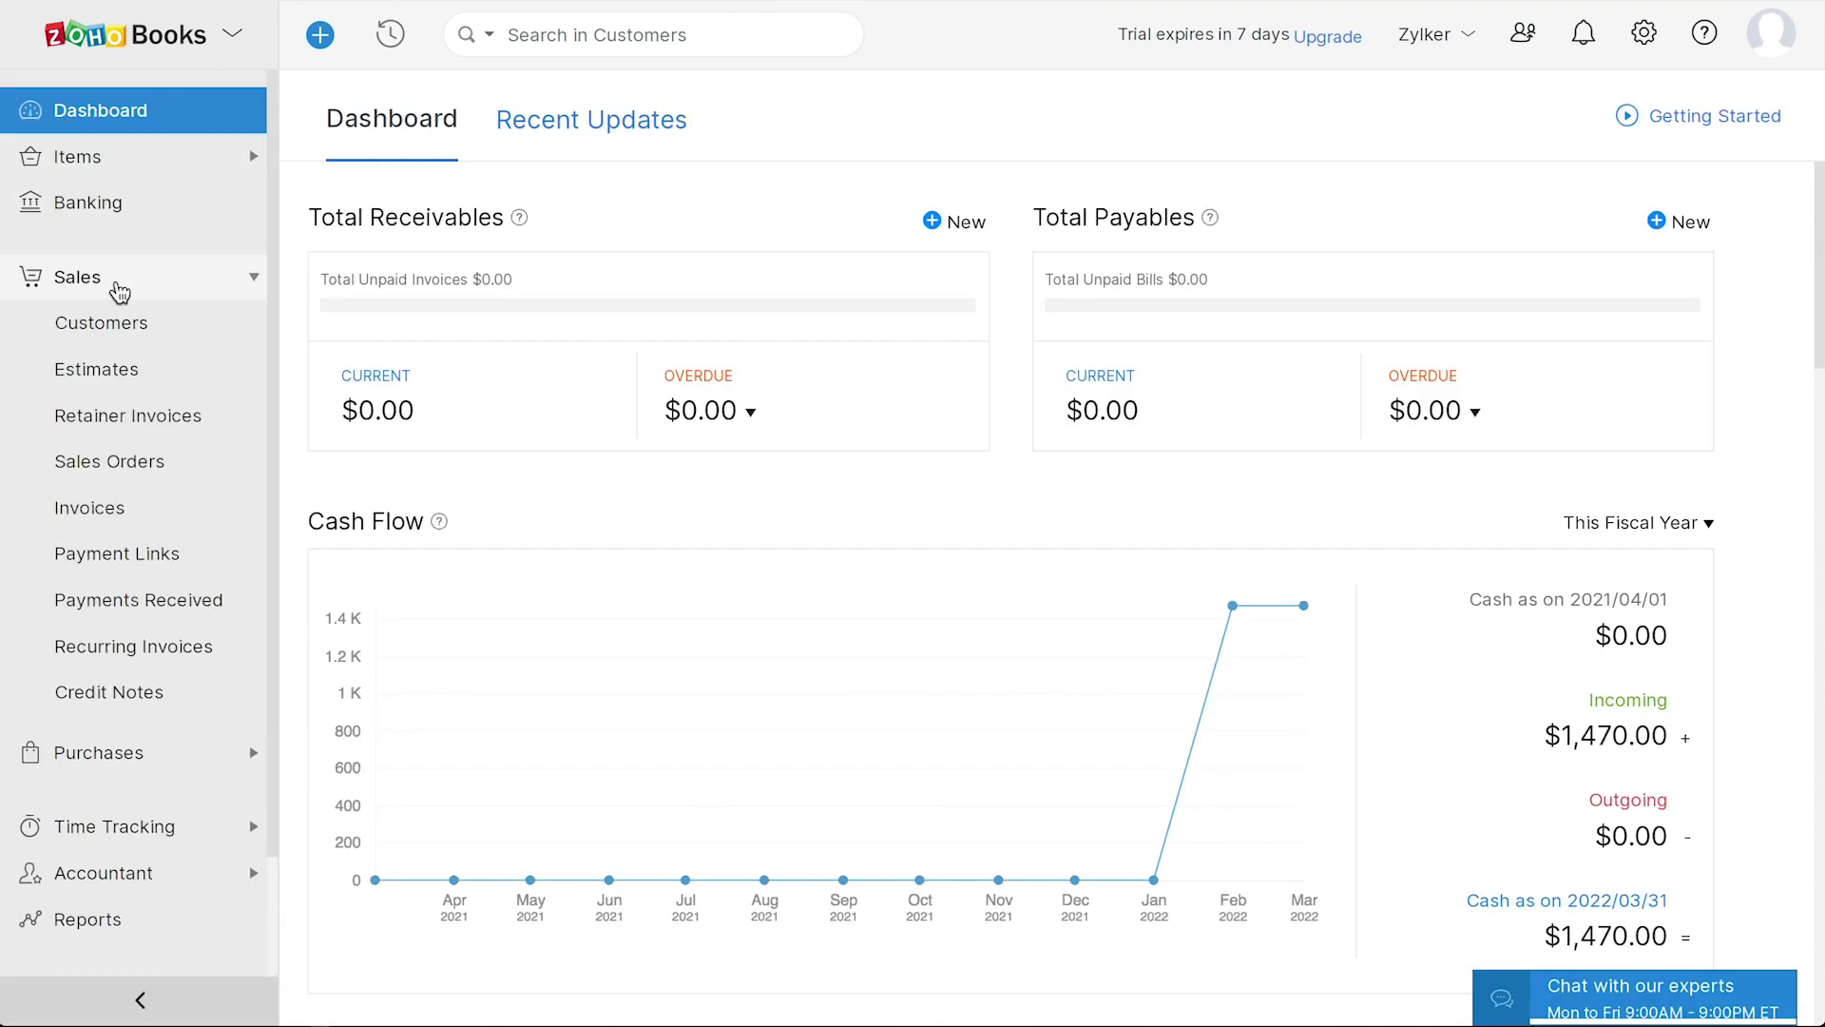
# - Configure the customer's client portal, granting access to the contact with an e-mail address
pyautogui.click(112, 324)
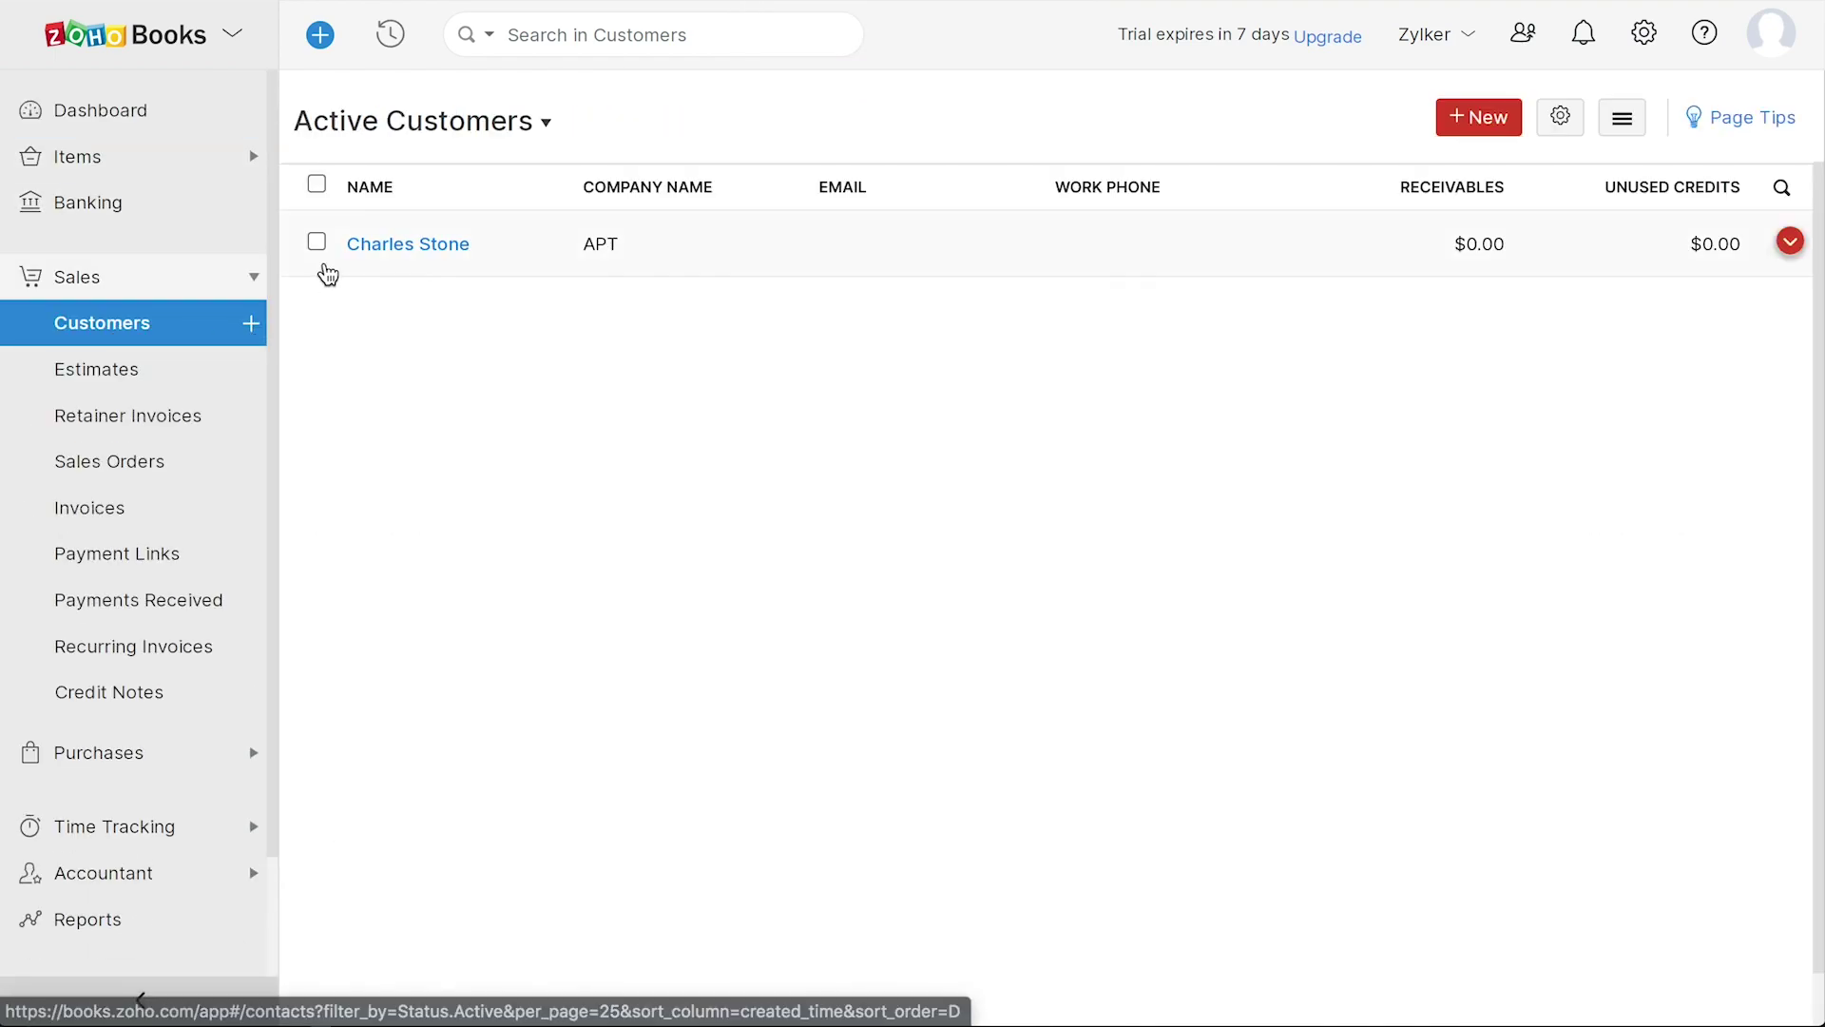
pyautogui.click(335, 269)
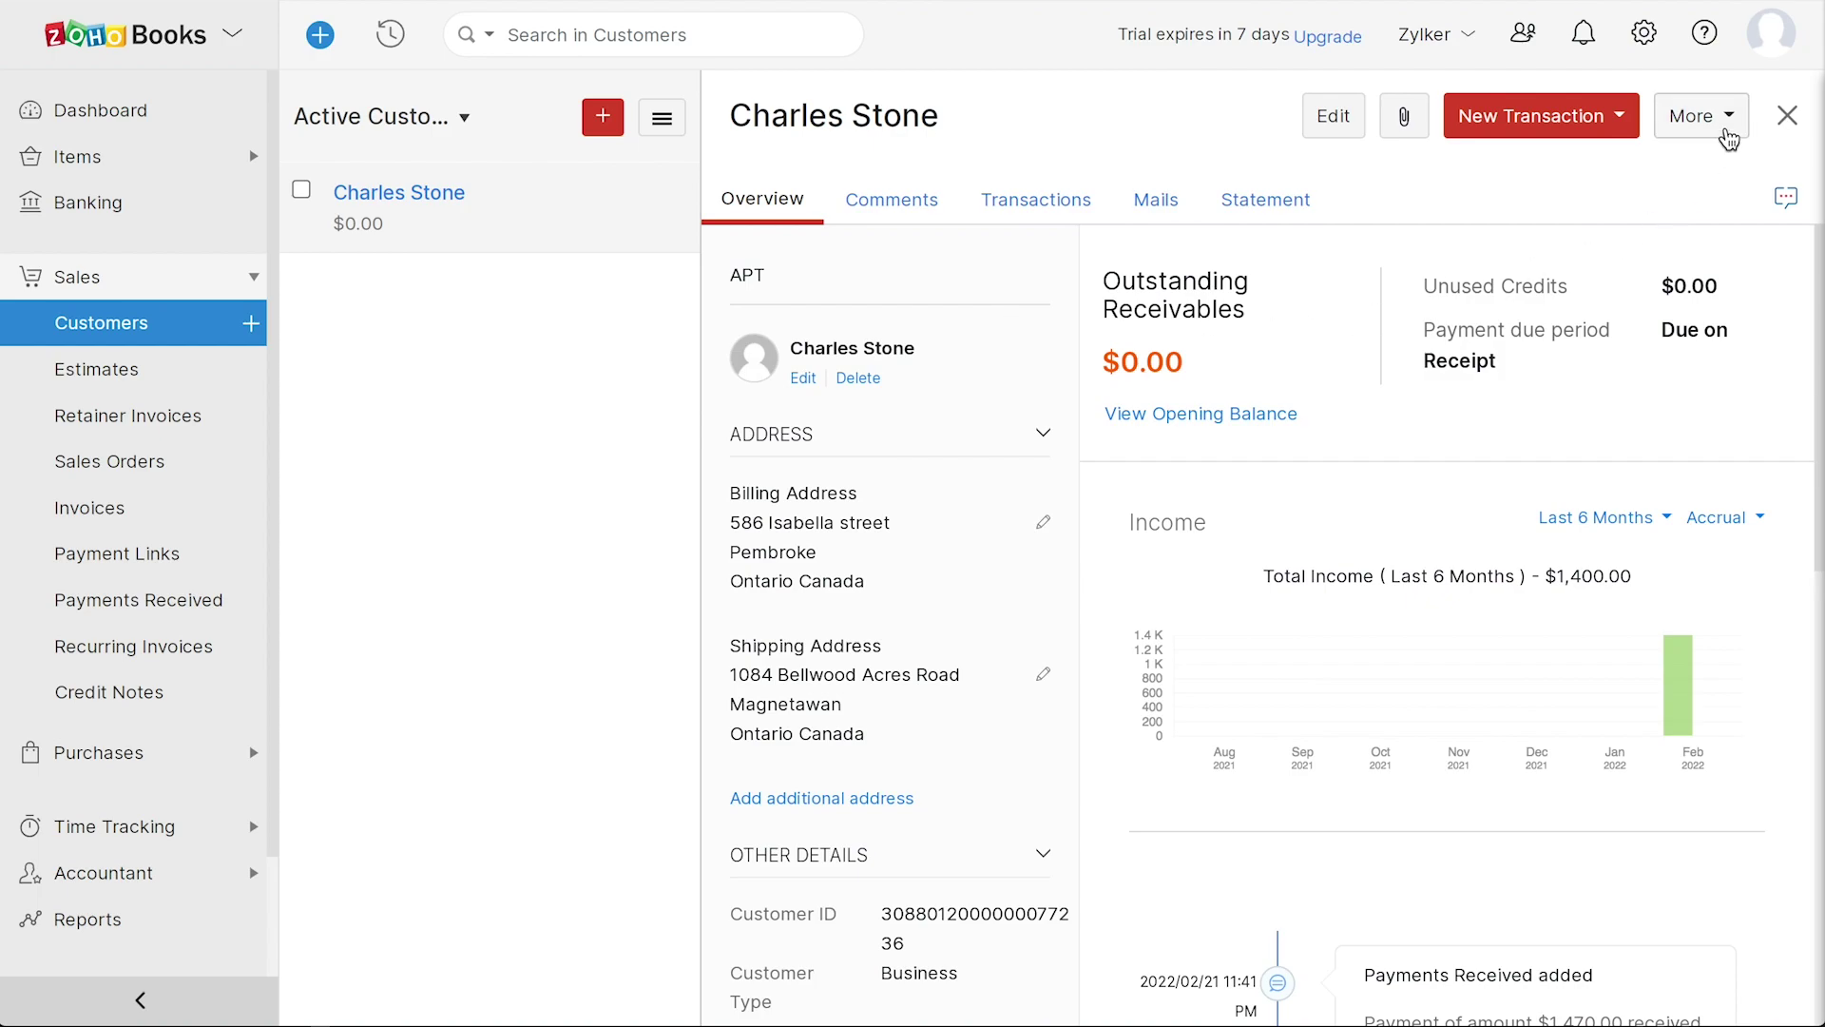
pyautogui.click(1728, 139)
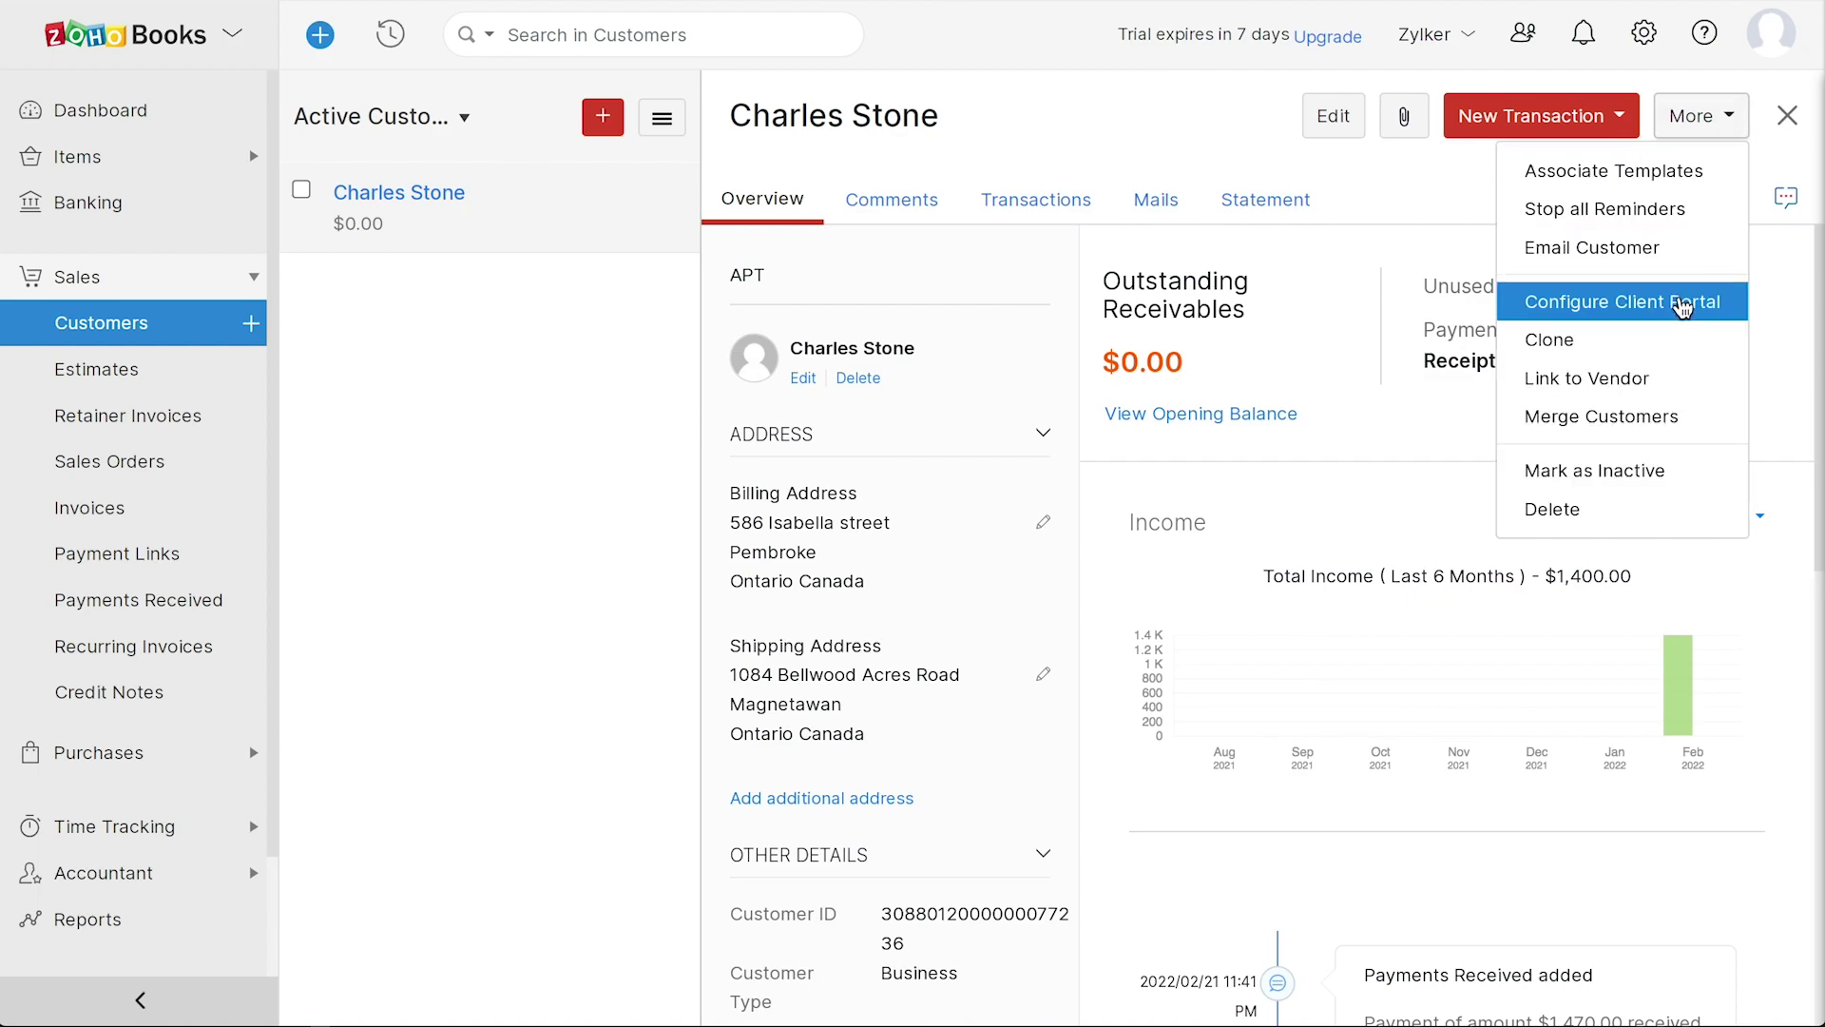
pyautogui.click(1691, 301)
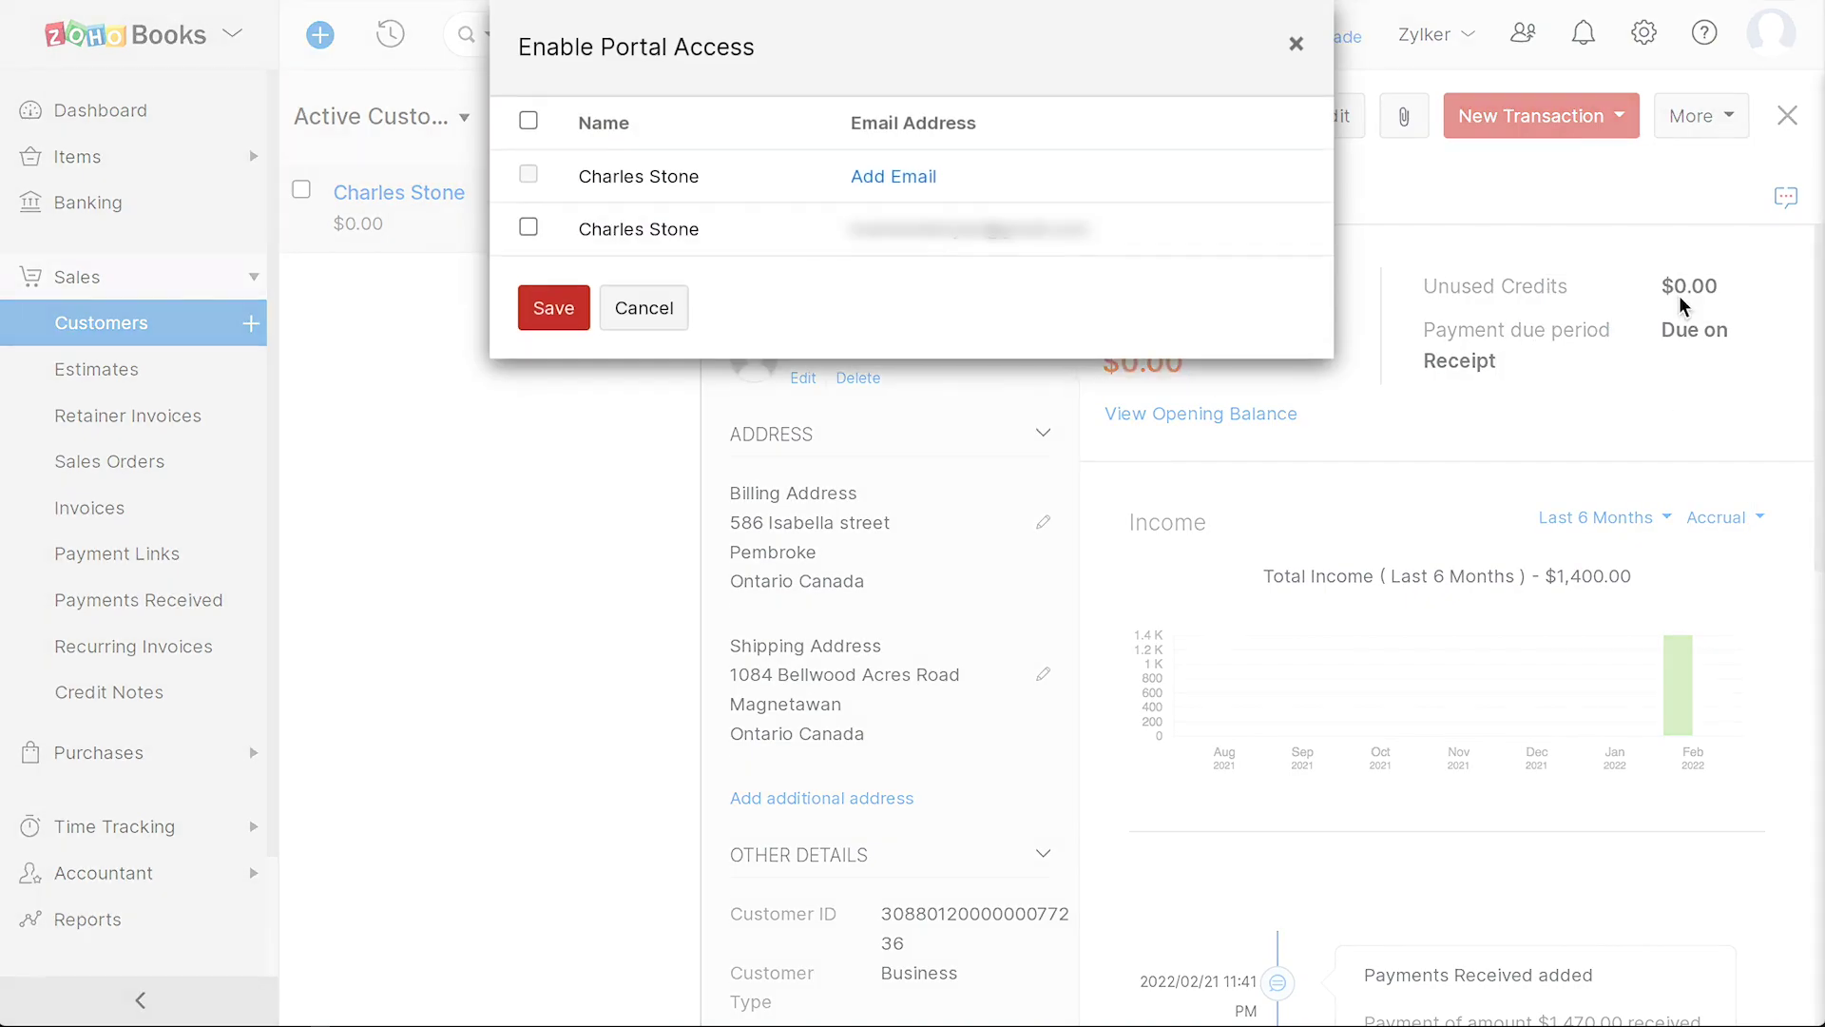
pyautogui.click(529, 229)
pyautogui.click(560, 314)
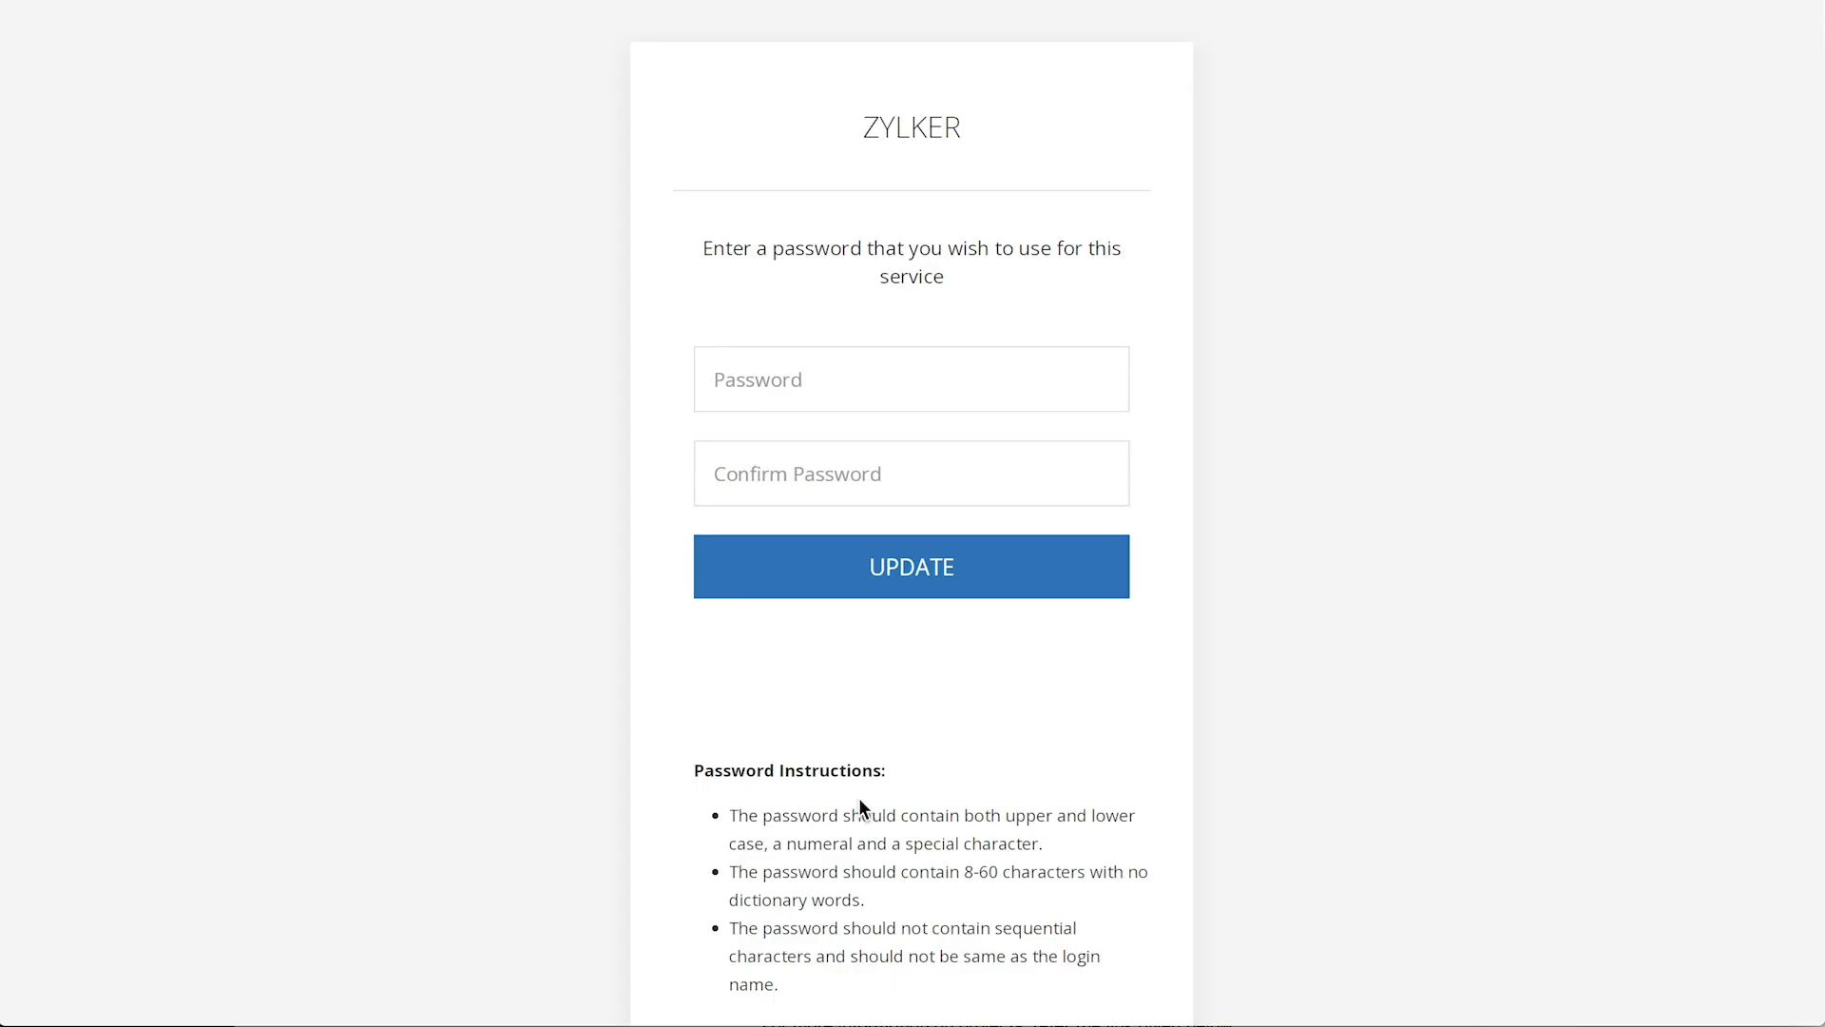
# - Set and confirm a portal password, then dismiss the Zylker portal welcome message
pyautogui.scroll(-1, 859, 796)
pyautogui.scroll(1, 859, 797)
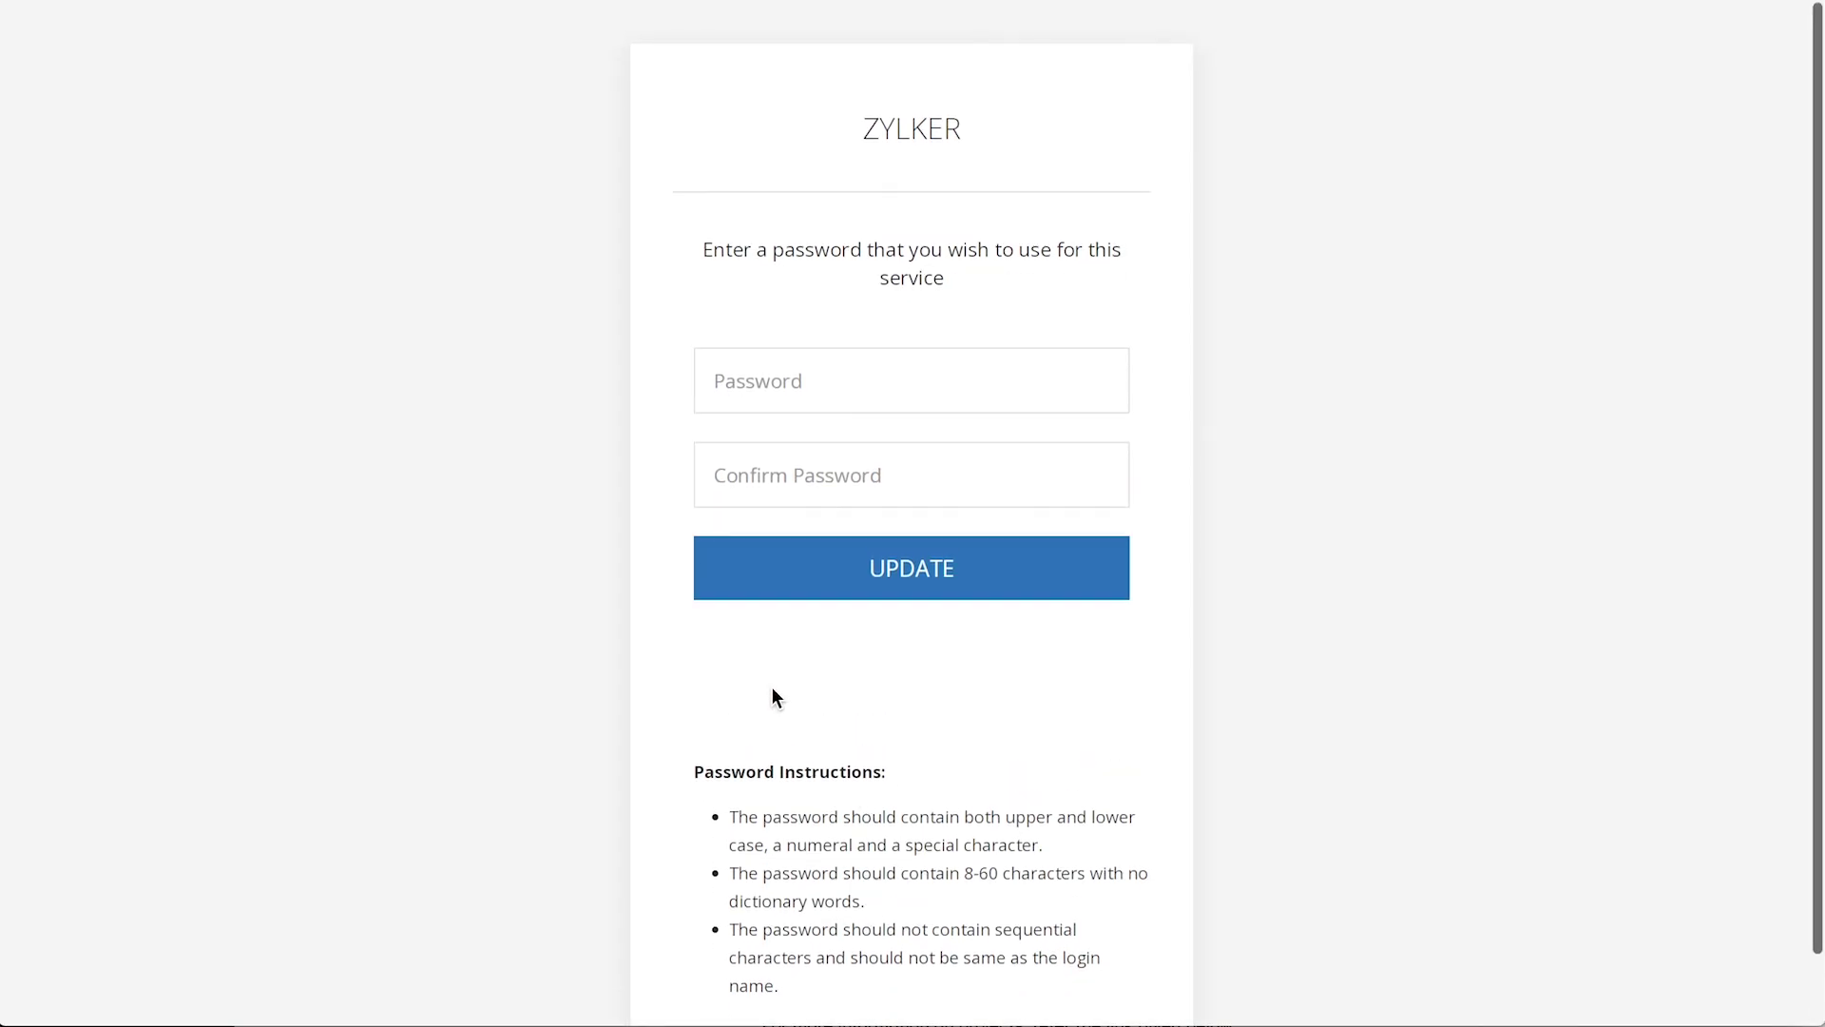
pyautogui.click(725, 387)
pyautogui.hotkey('ctrl', 'v')
pyautogui.press('Tab')
pyautogui.hotkey('ctrl', 'v')
pyautogui.click(787, 562)
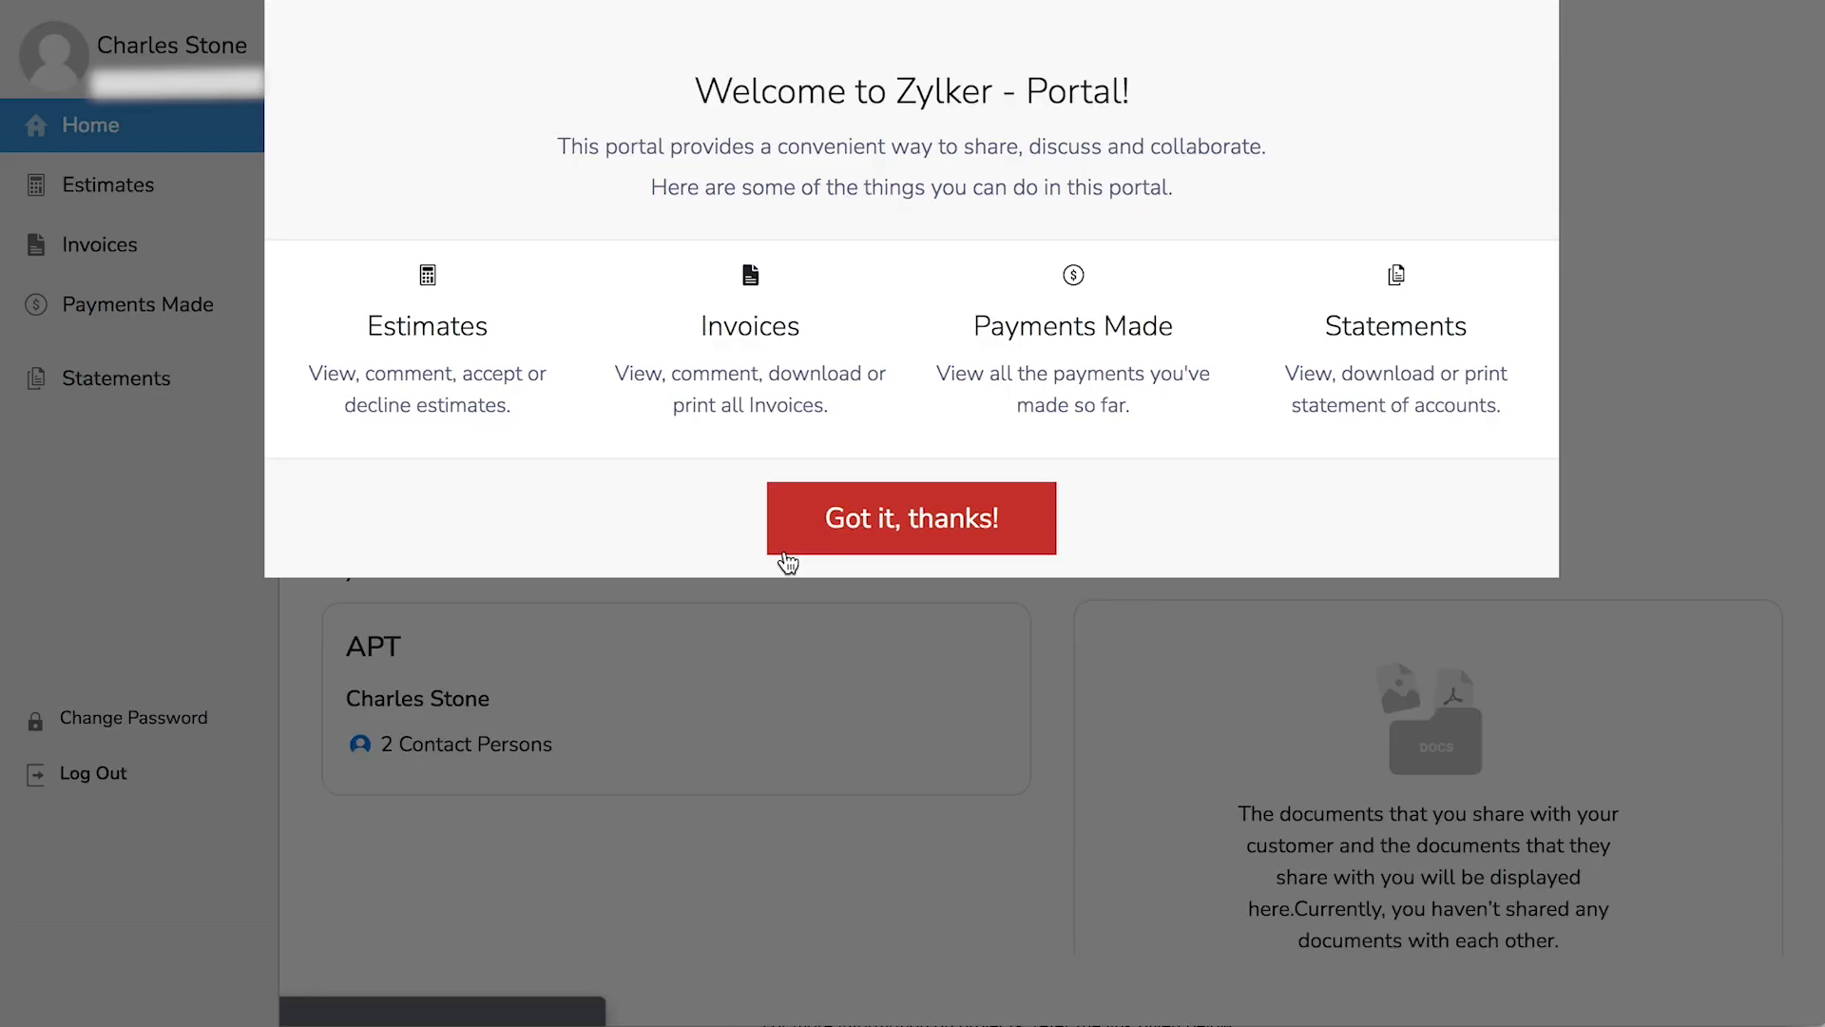
pyautogui.click(911, 540)
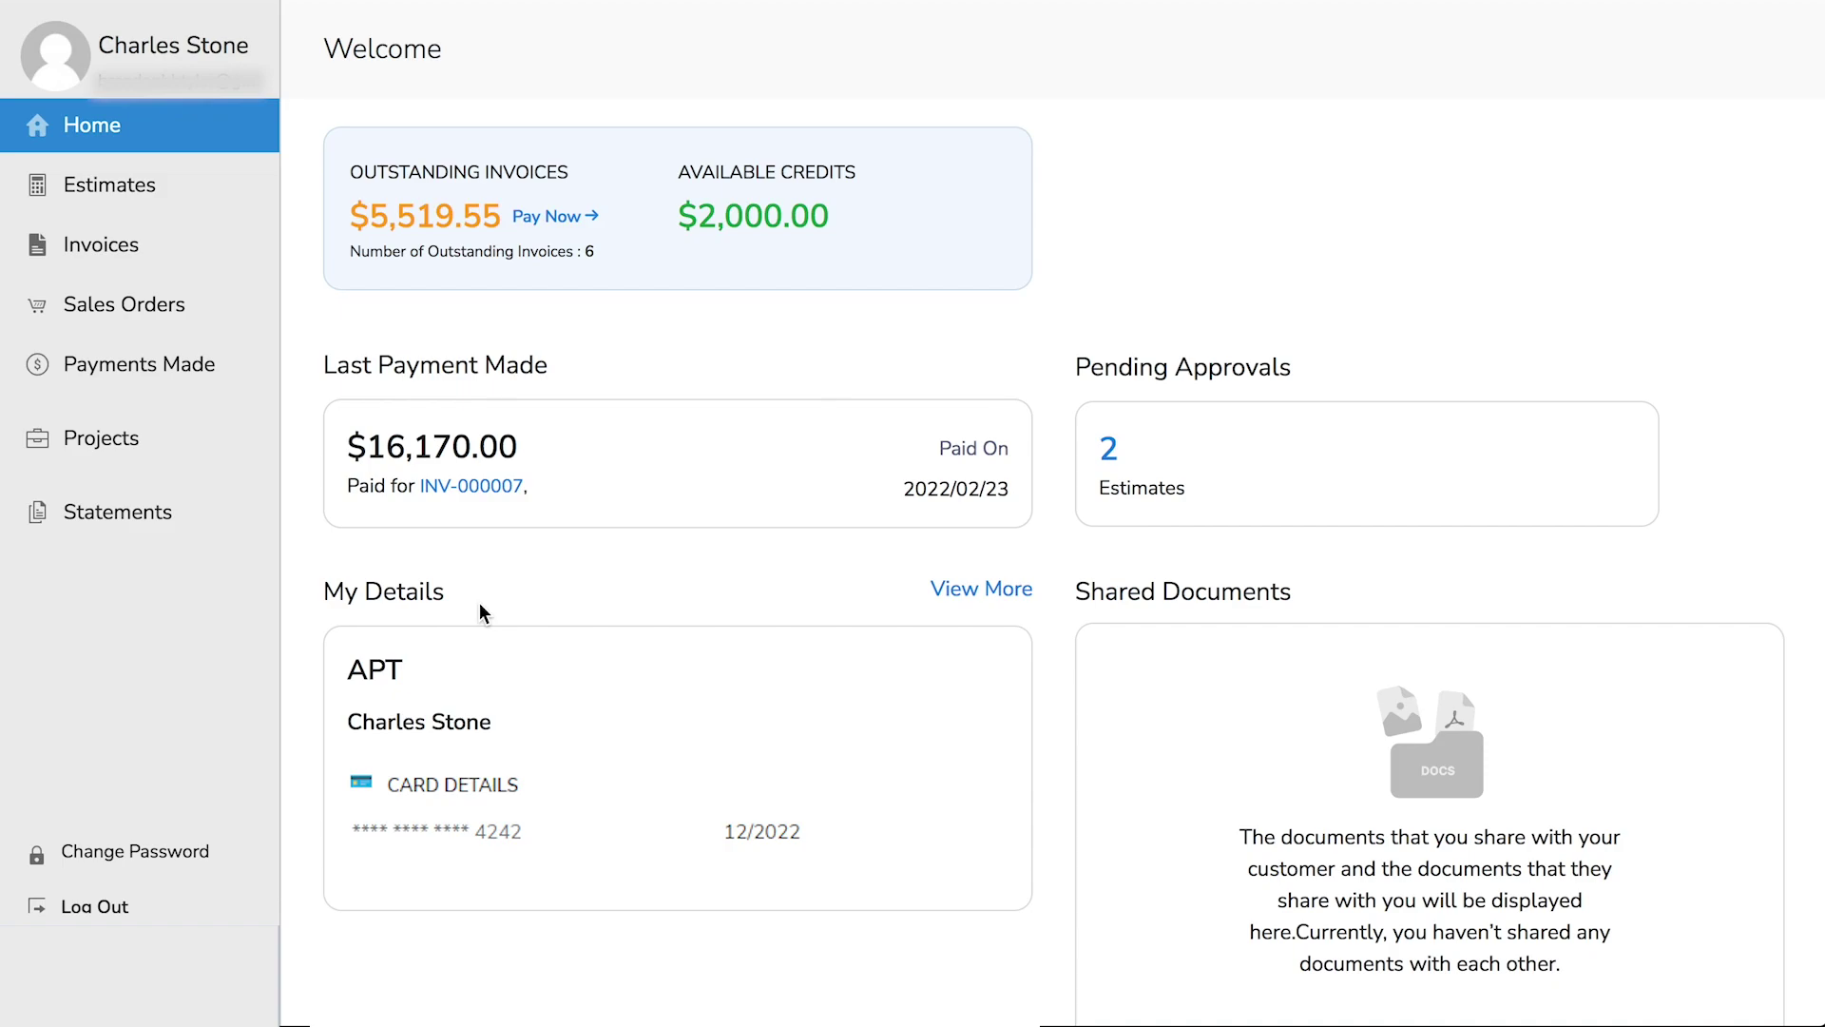
# - Browse the portal's Estimates, Invoices, Sales Orders, Payments Made, Projects and Statements pages
pyautogui.click(147, 200)
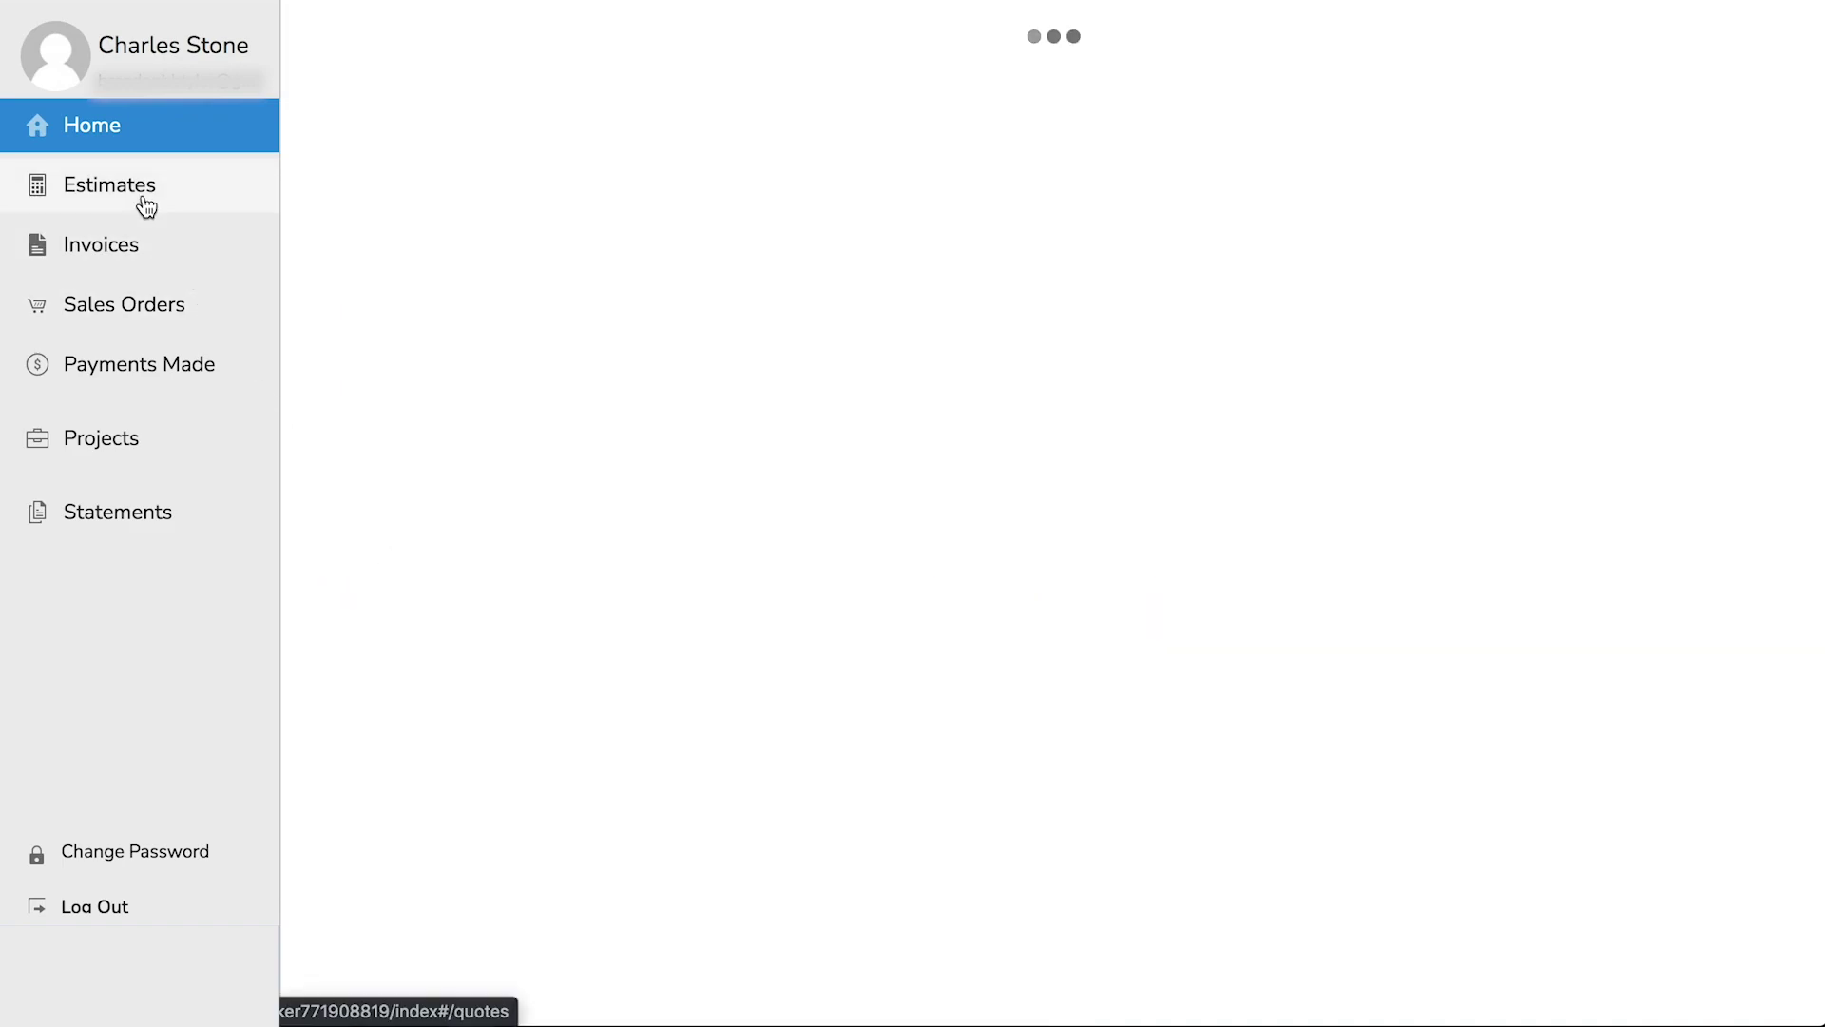
pyautogui.click(143, 258)
pyautogui.click(180, 314)
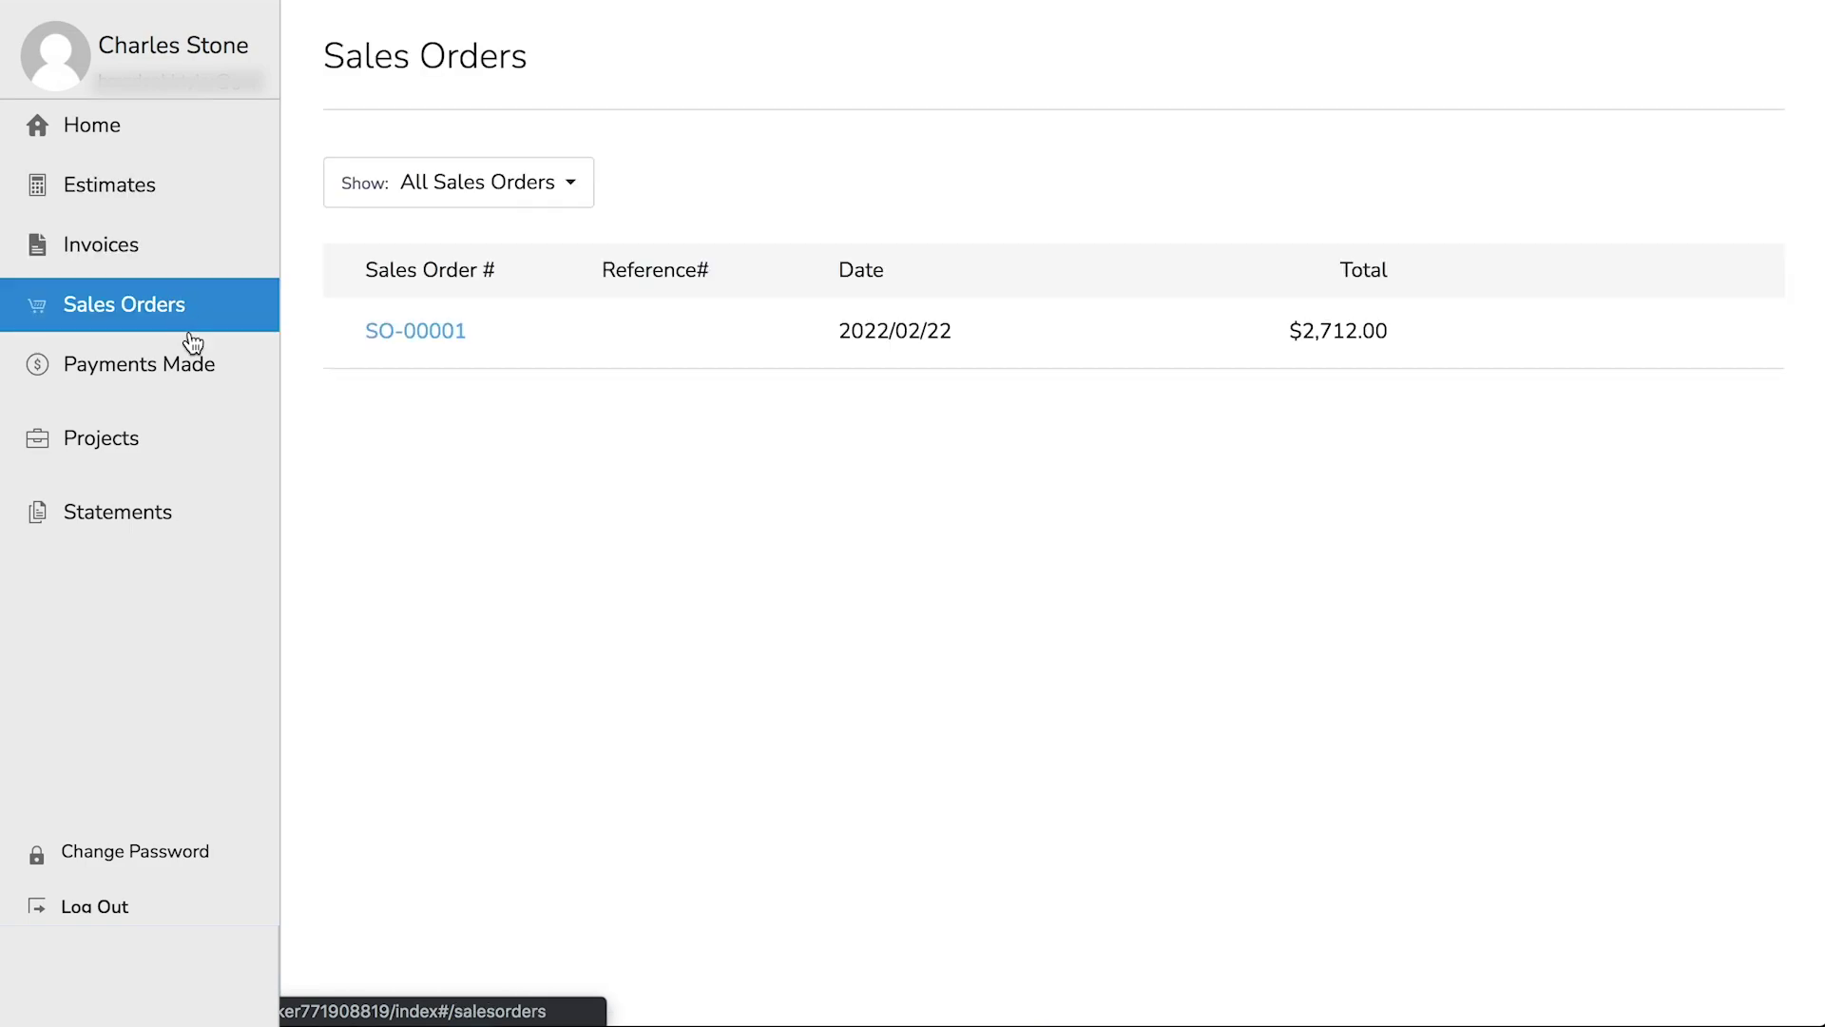
pyautogui.click(195, 369)
pyautogui.click(142, 450)
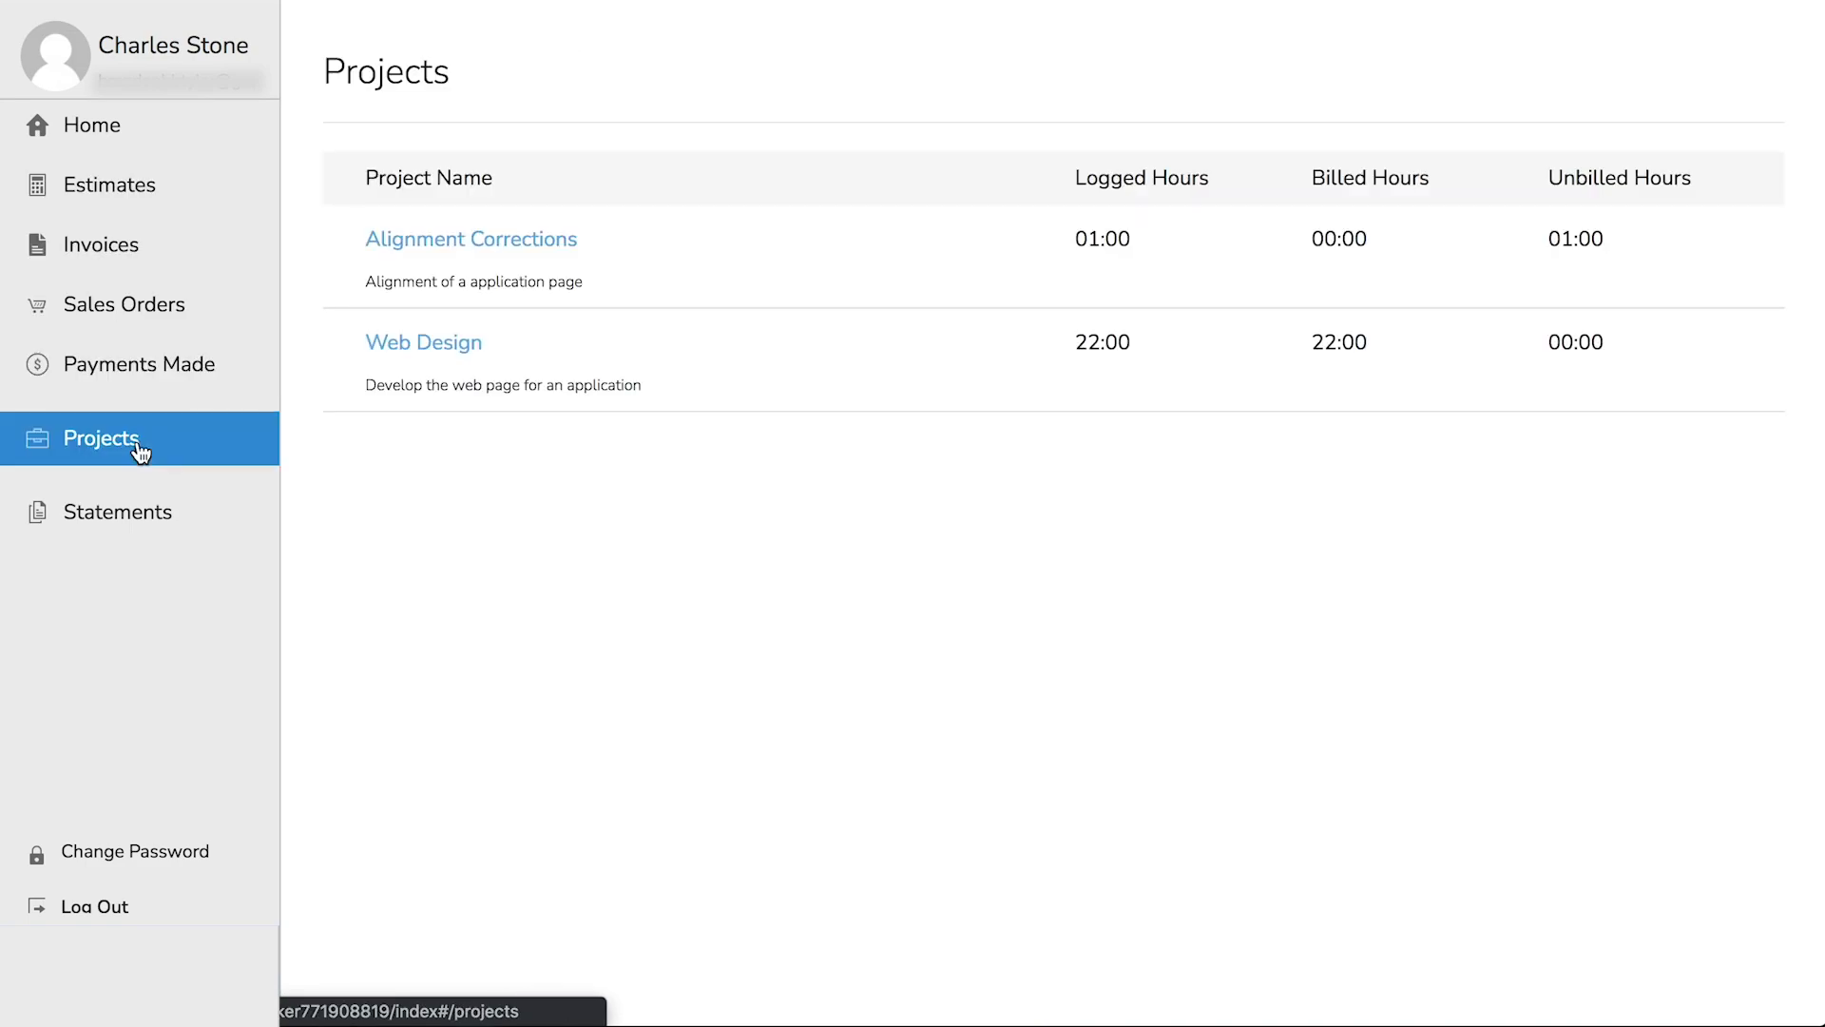
pyautogui.click(158, 525)
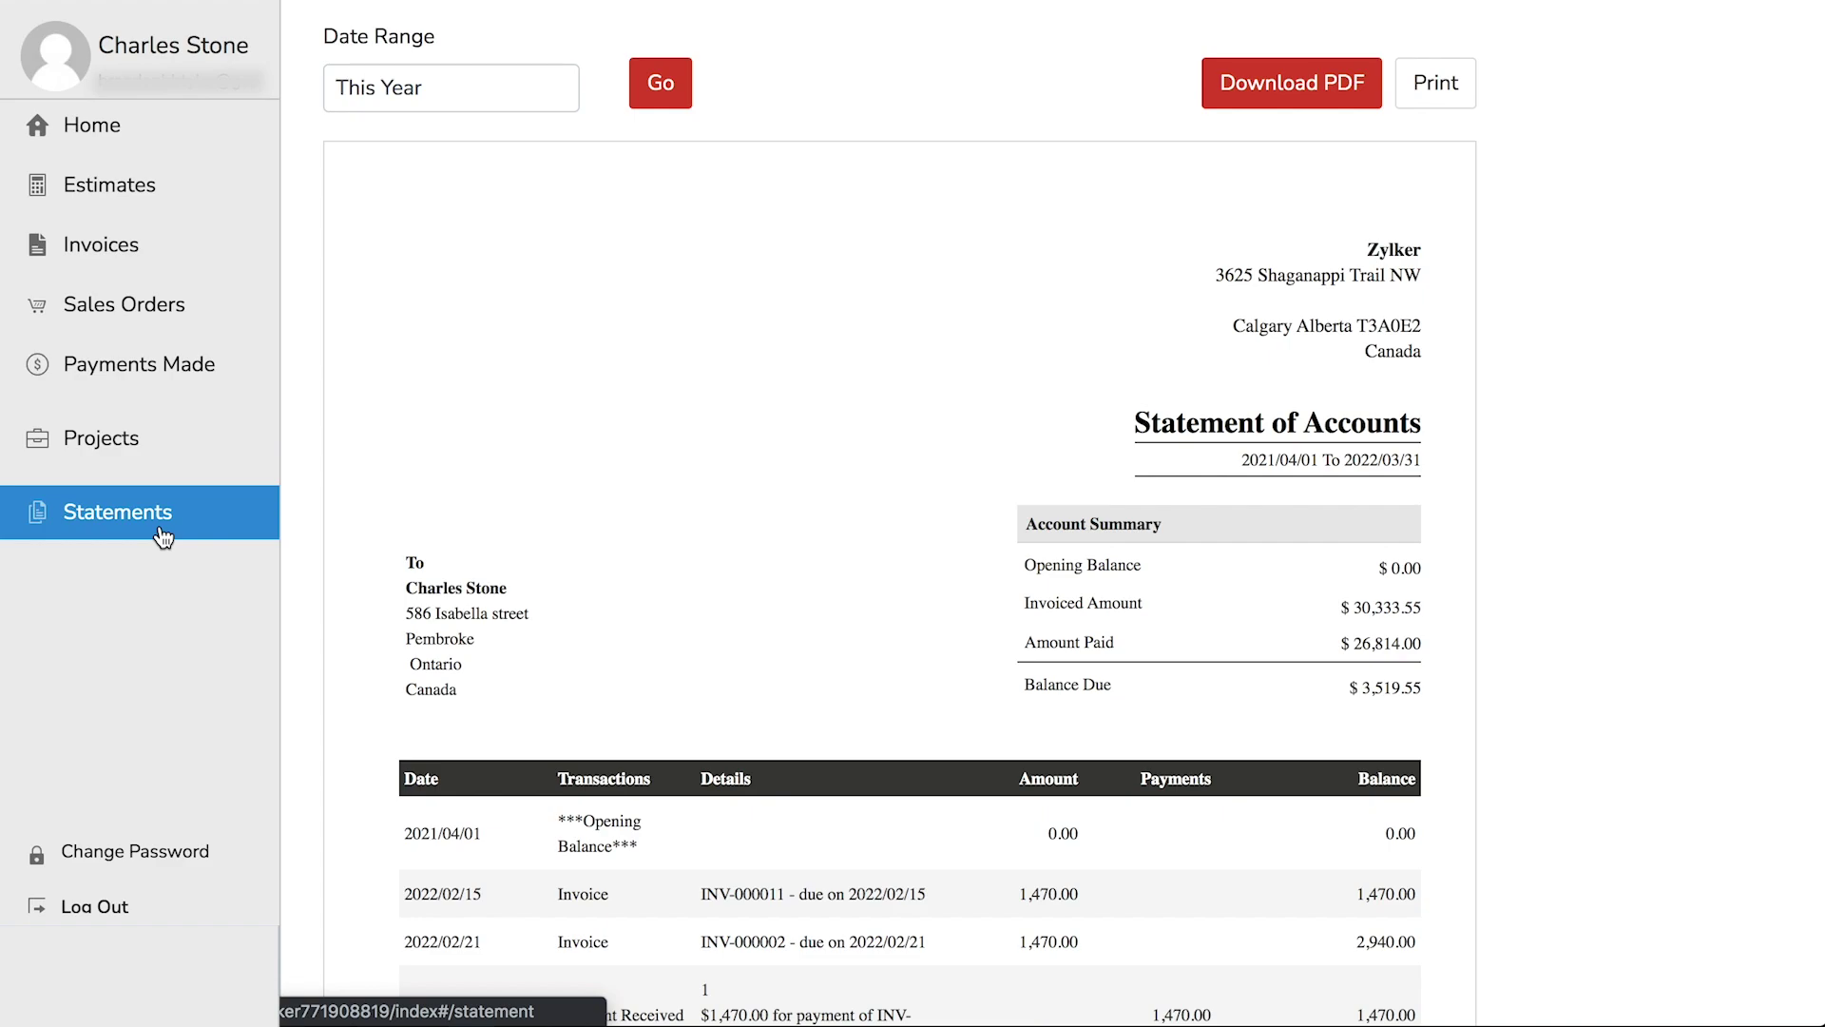
# - Open an estimate's comment area, then revisit the Invoices, Payments and Projects lists
pyautogui.click(135, 192)
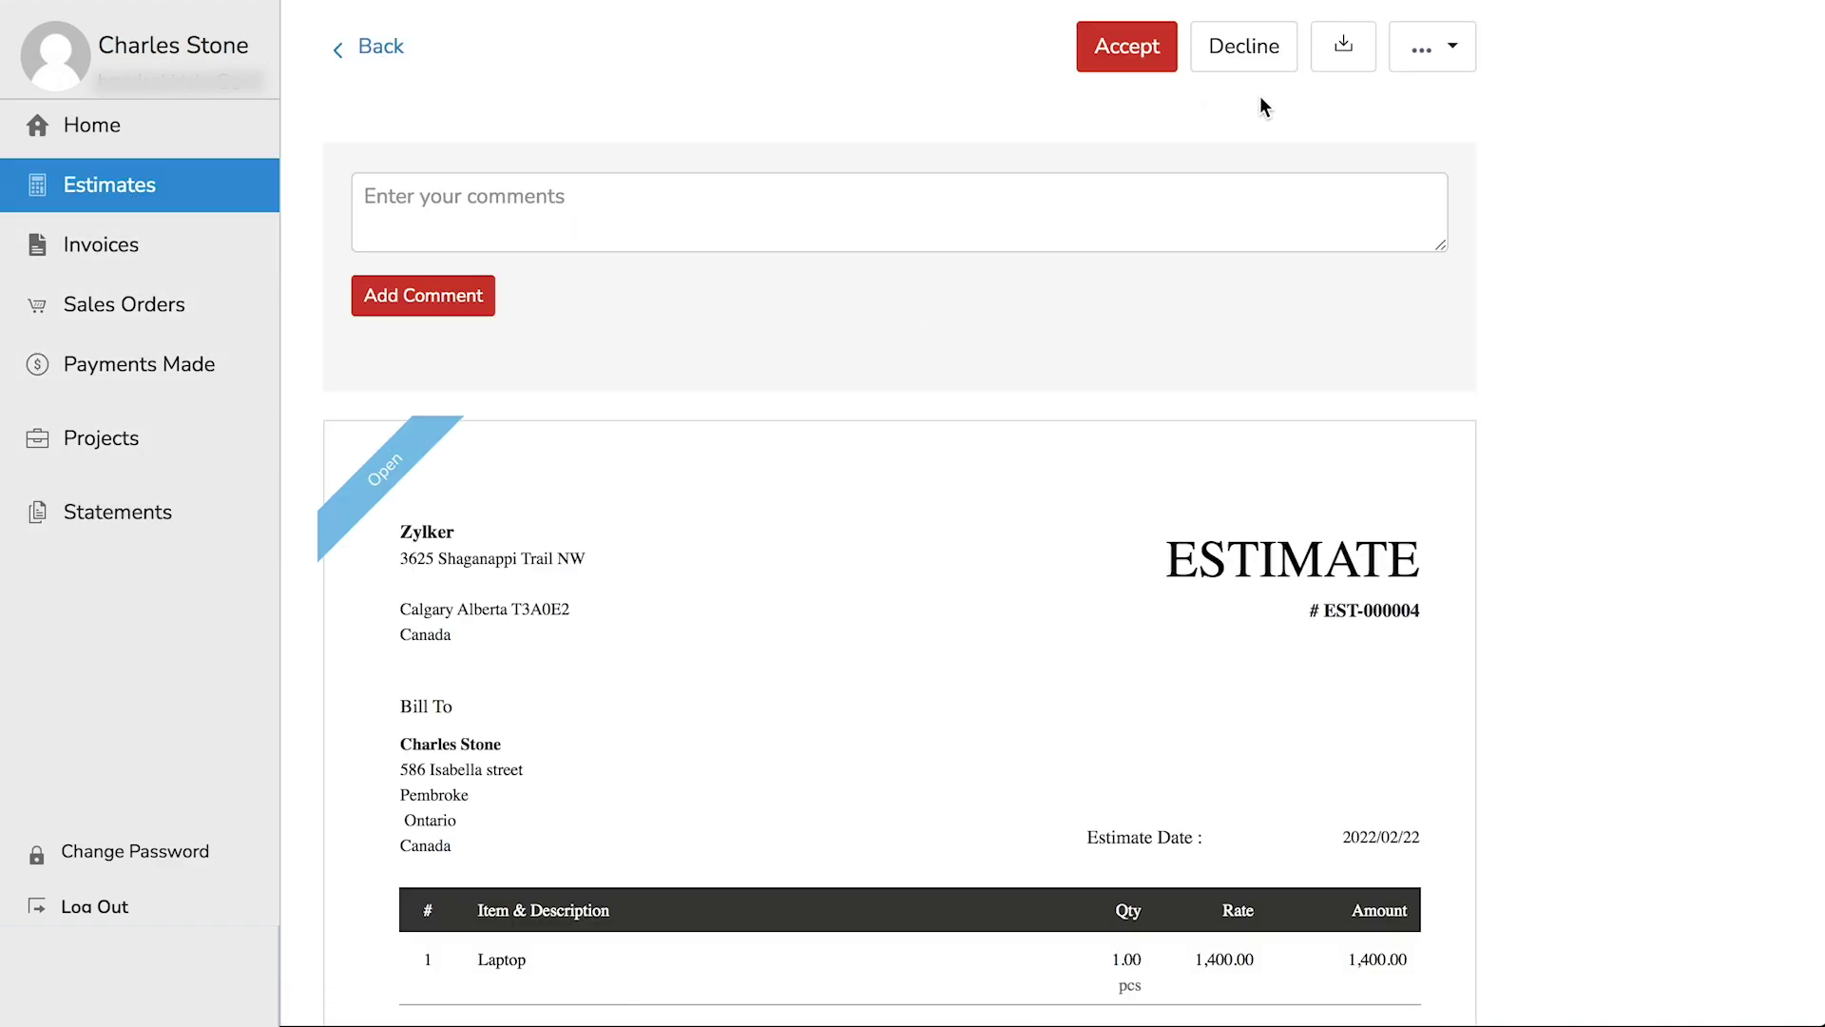
pyautogui.click(382, 197)
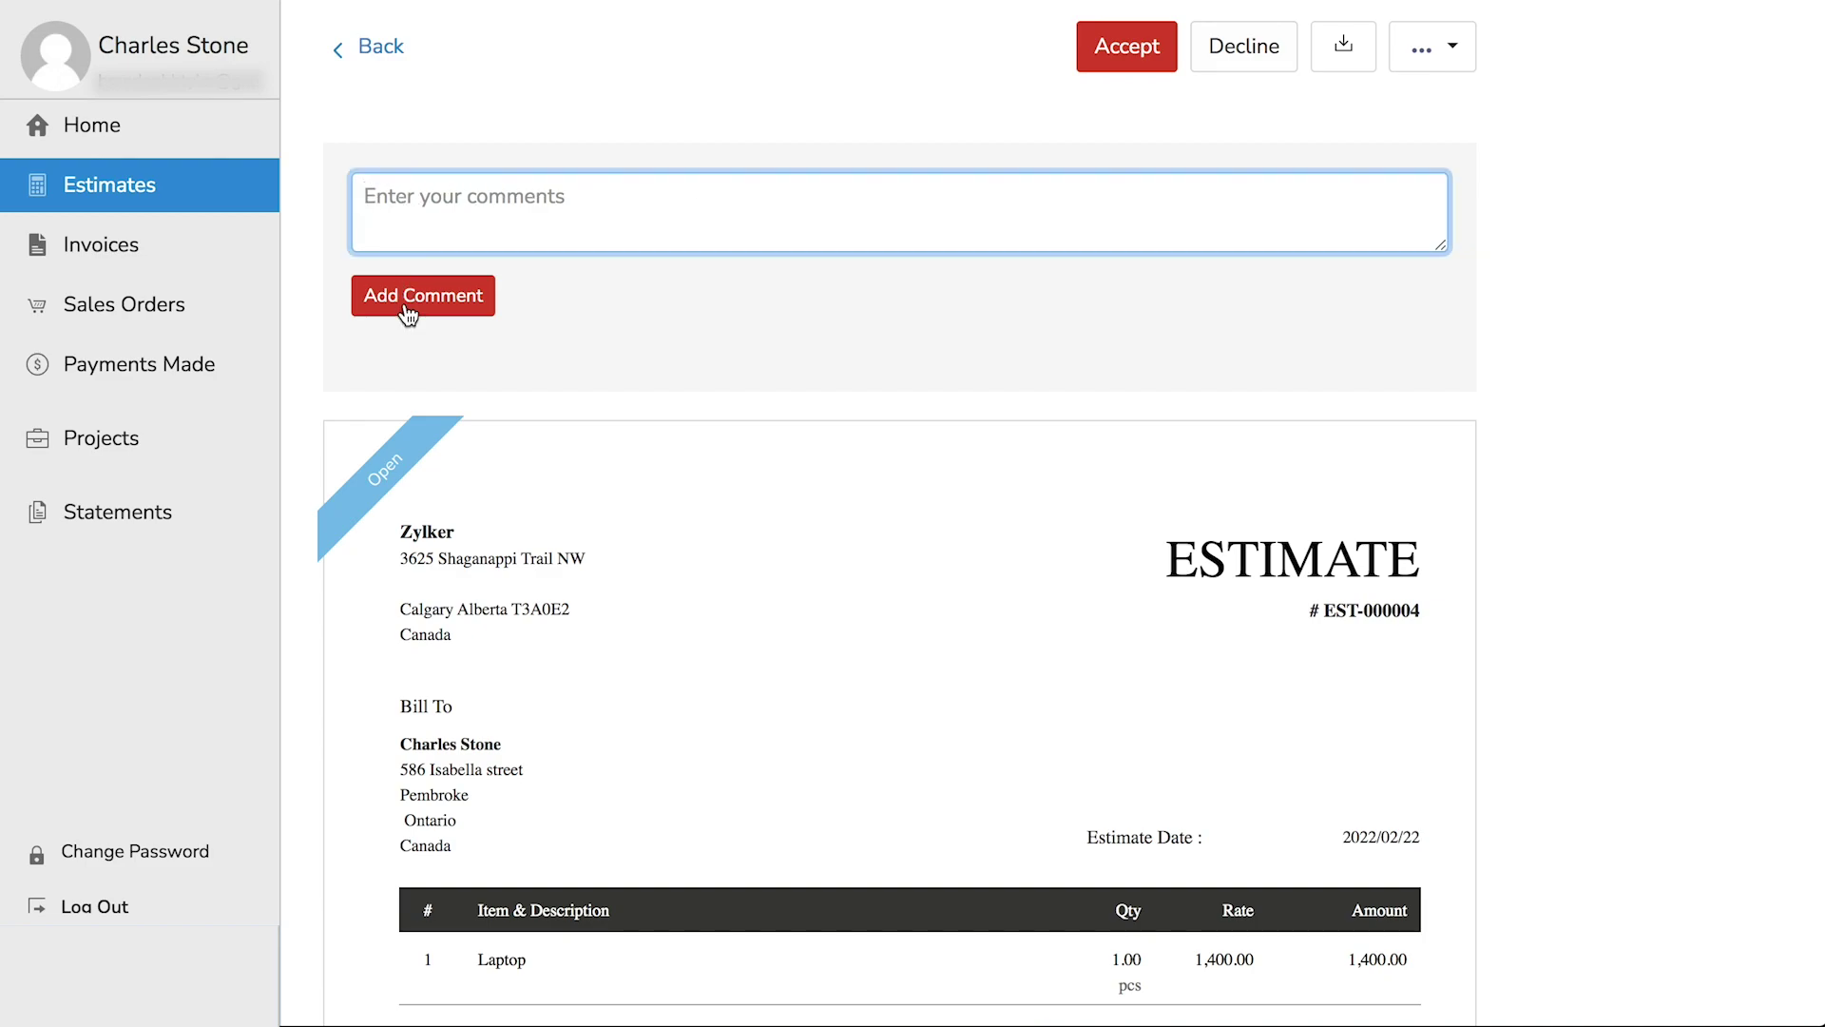
pyautogui.click(107, 249)
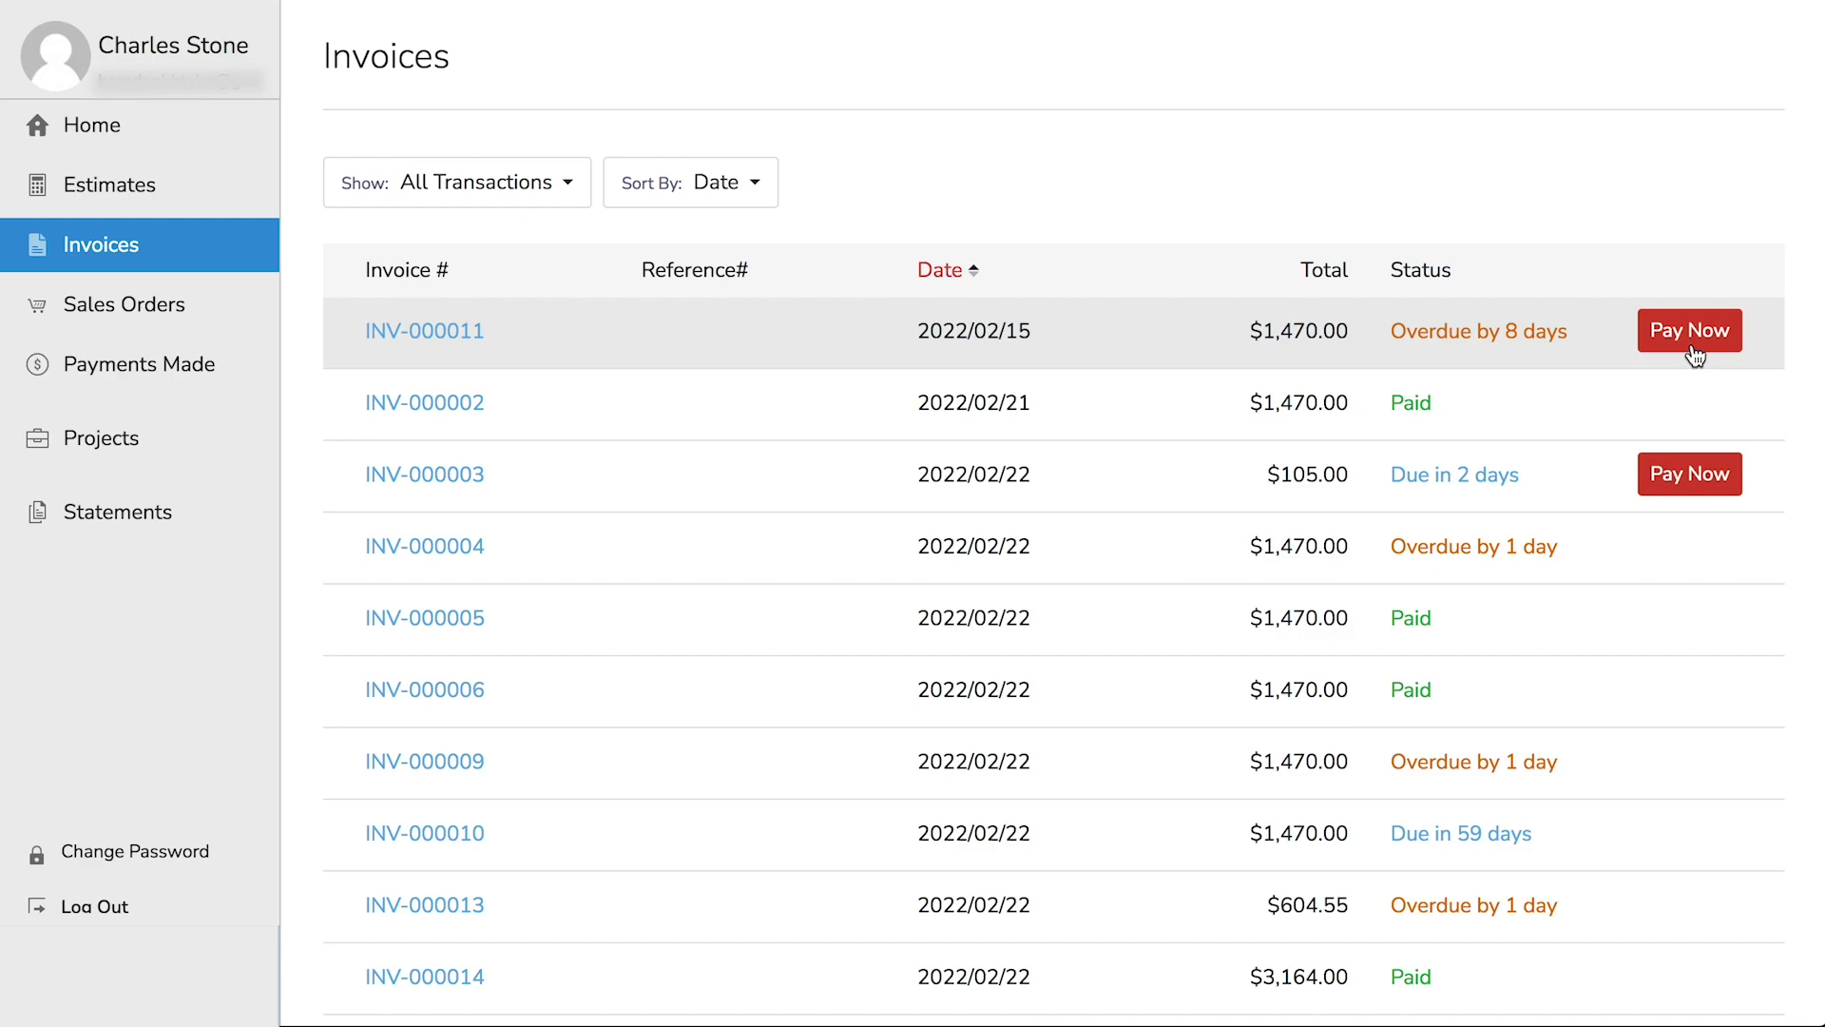
pyautogui.click(212, 362)
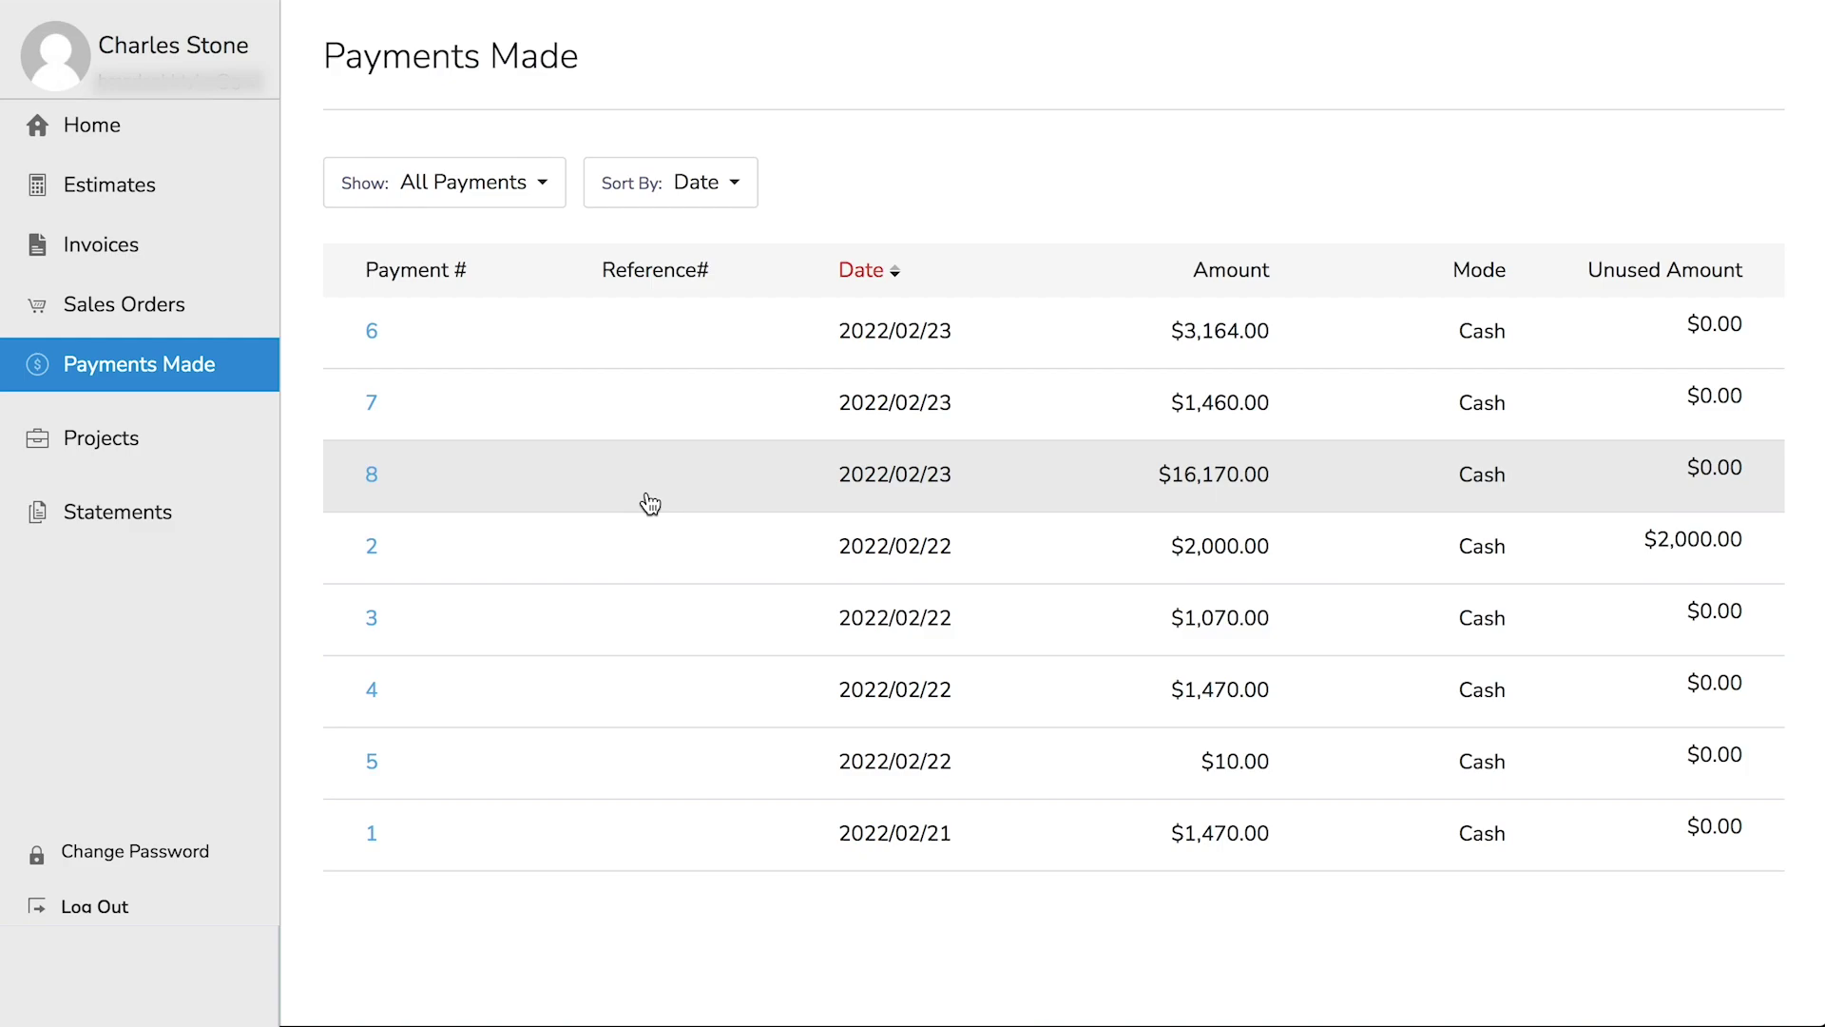
pyautogui.click(143, 437)
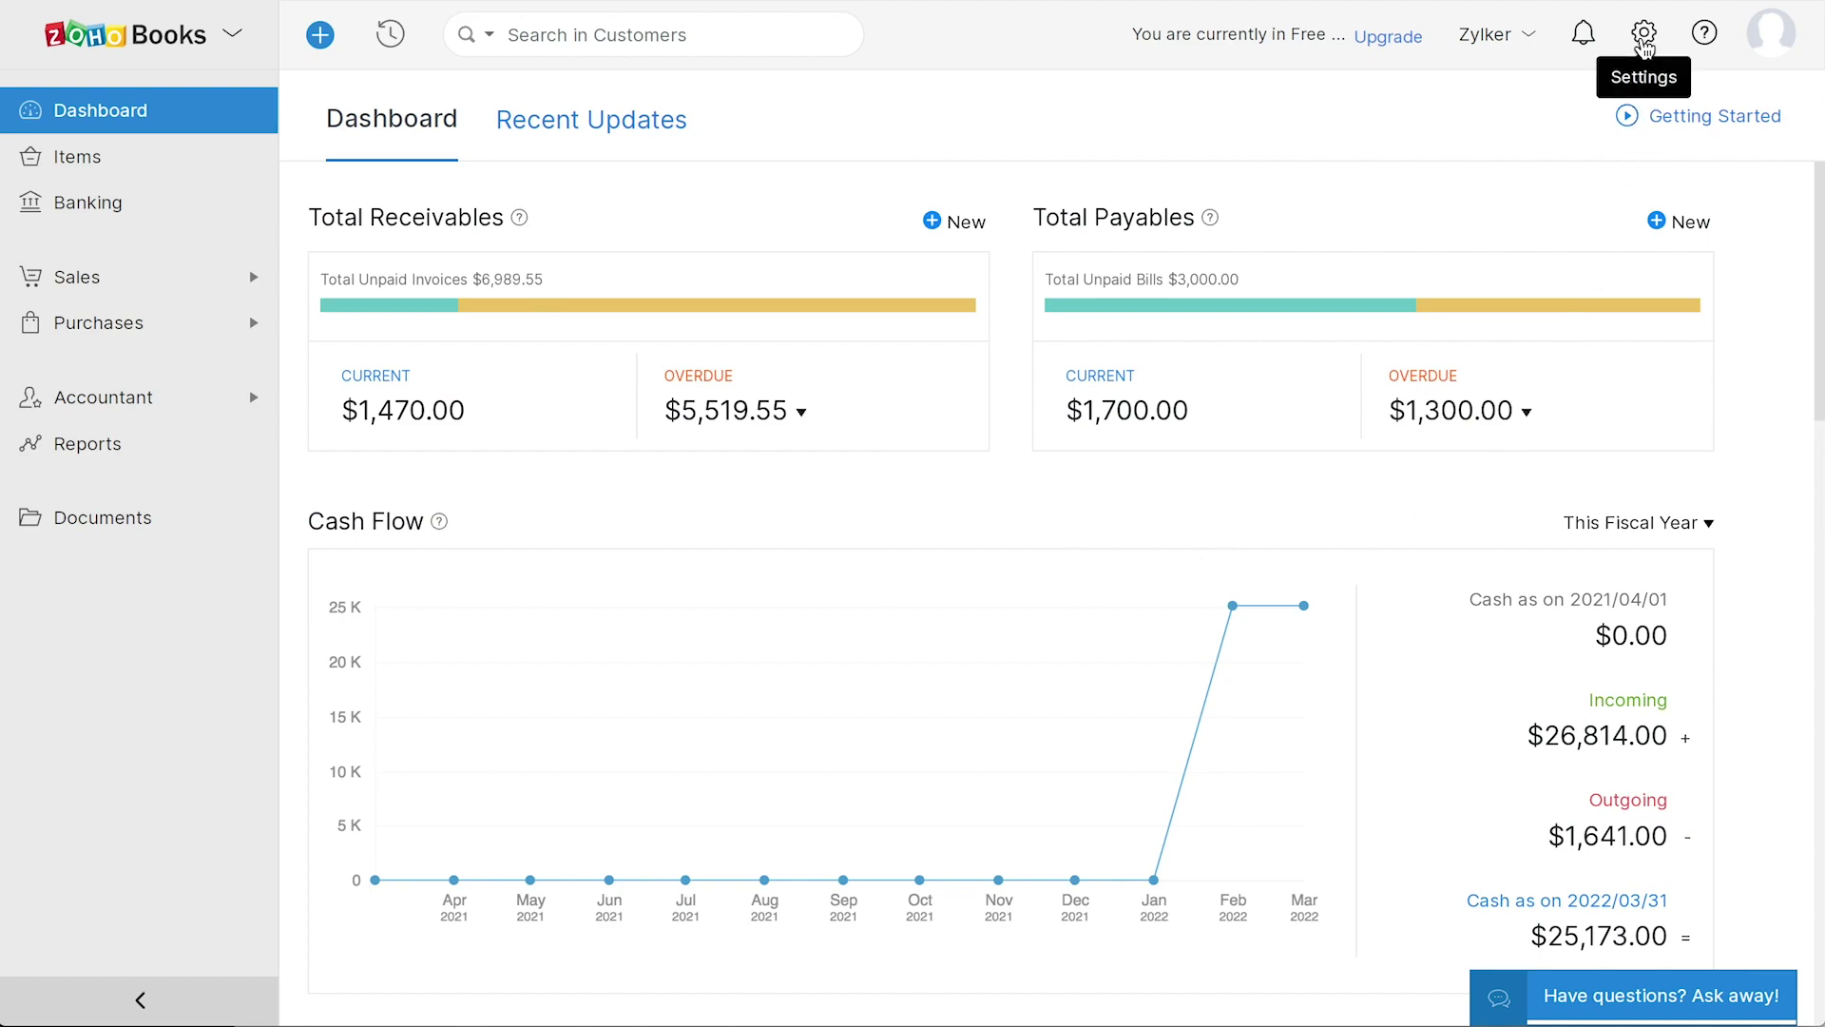
pyautogui.click(1644, 34)
pyautogui.click(1434, 817)
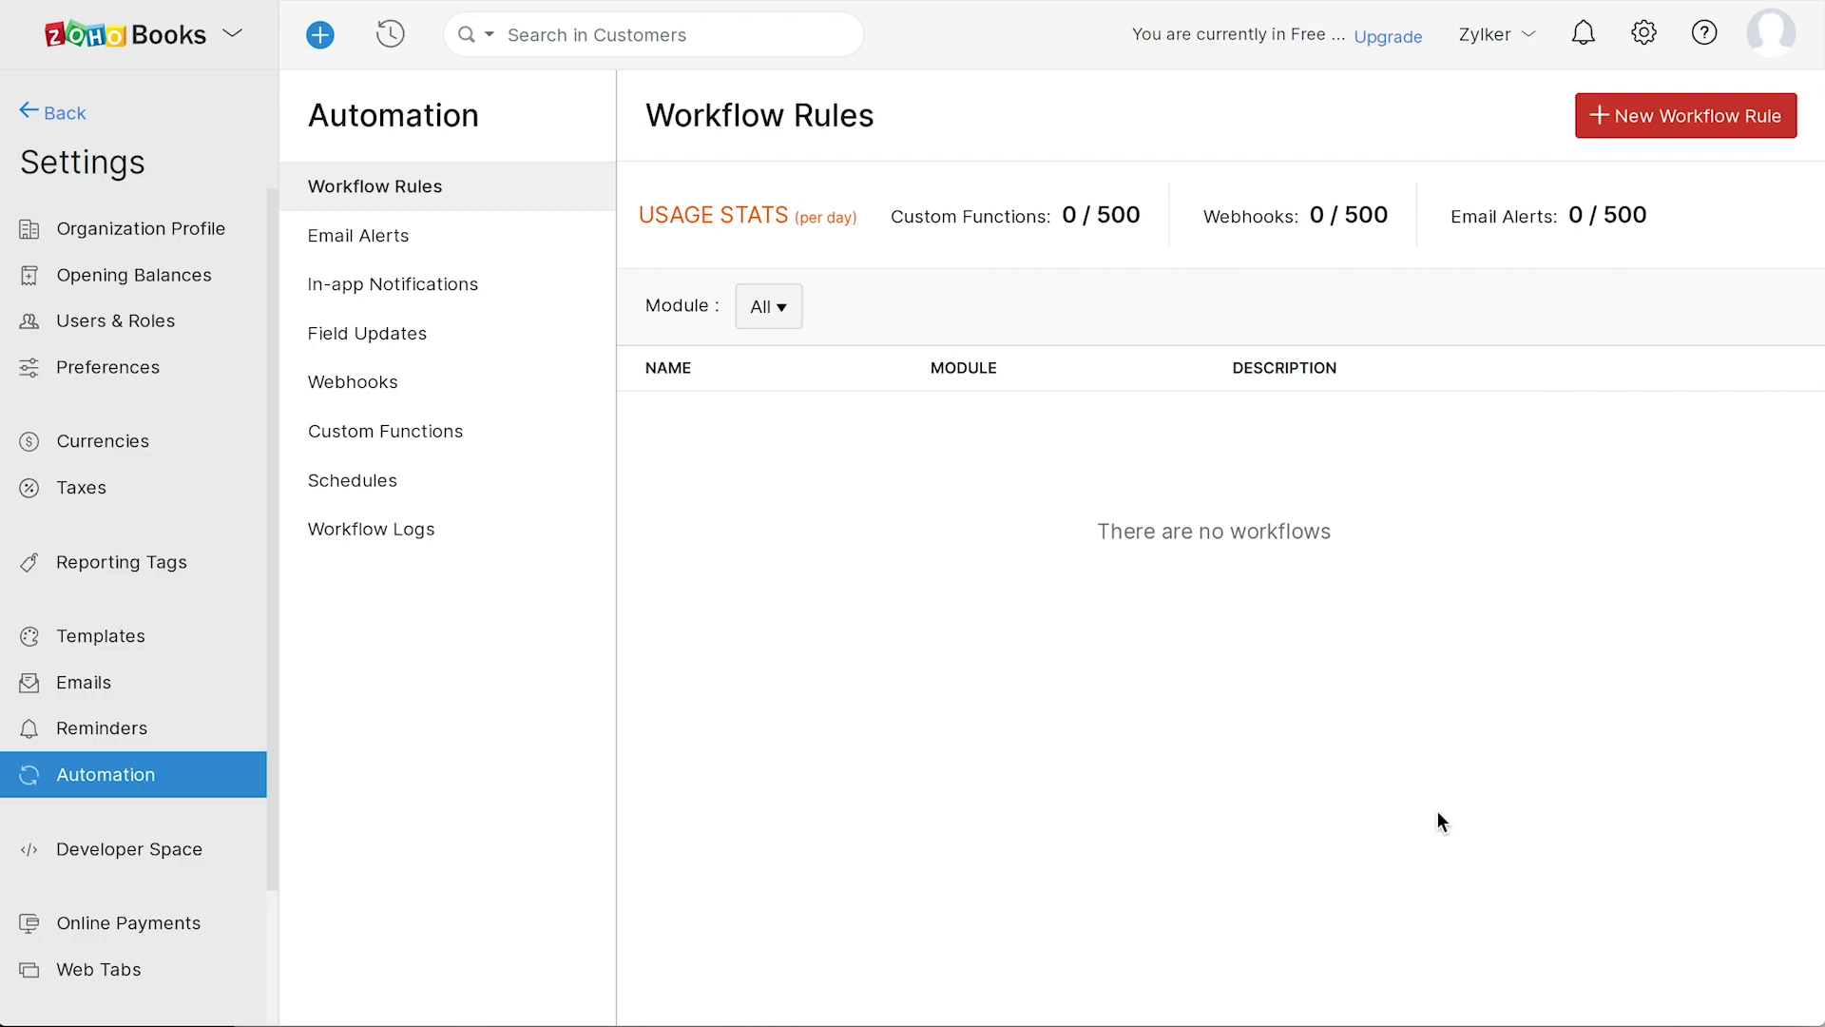
pyautogui.click(431, 240)
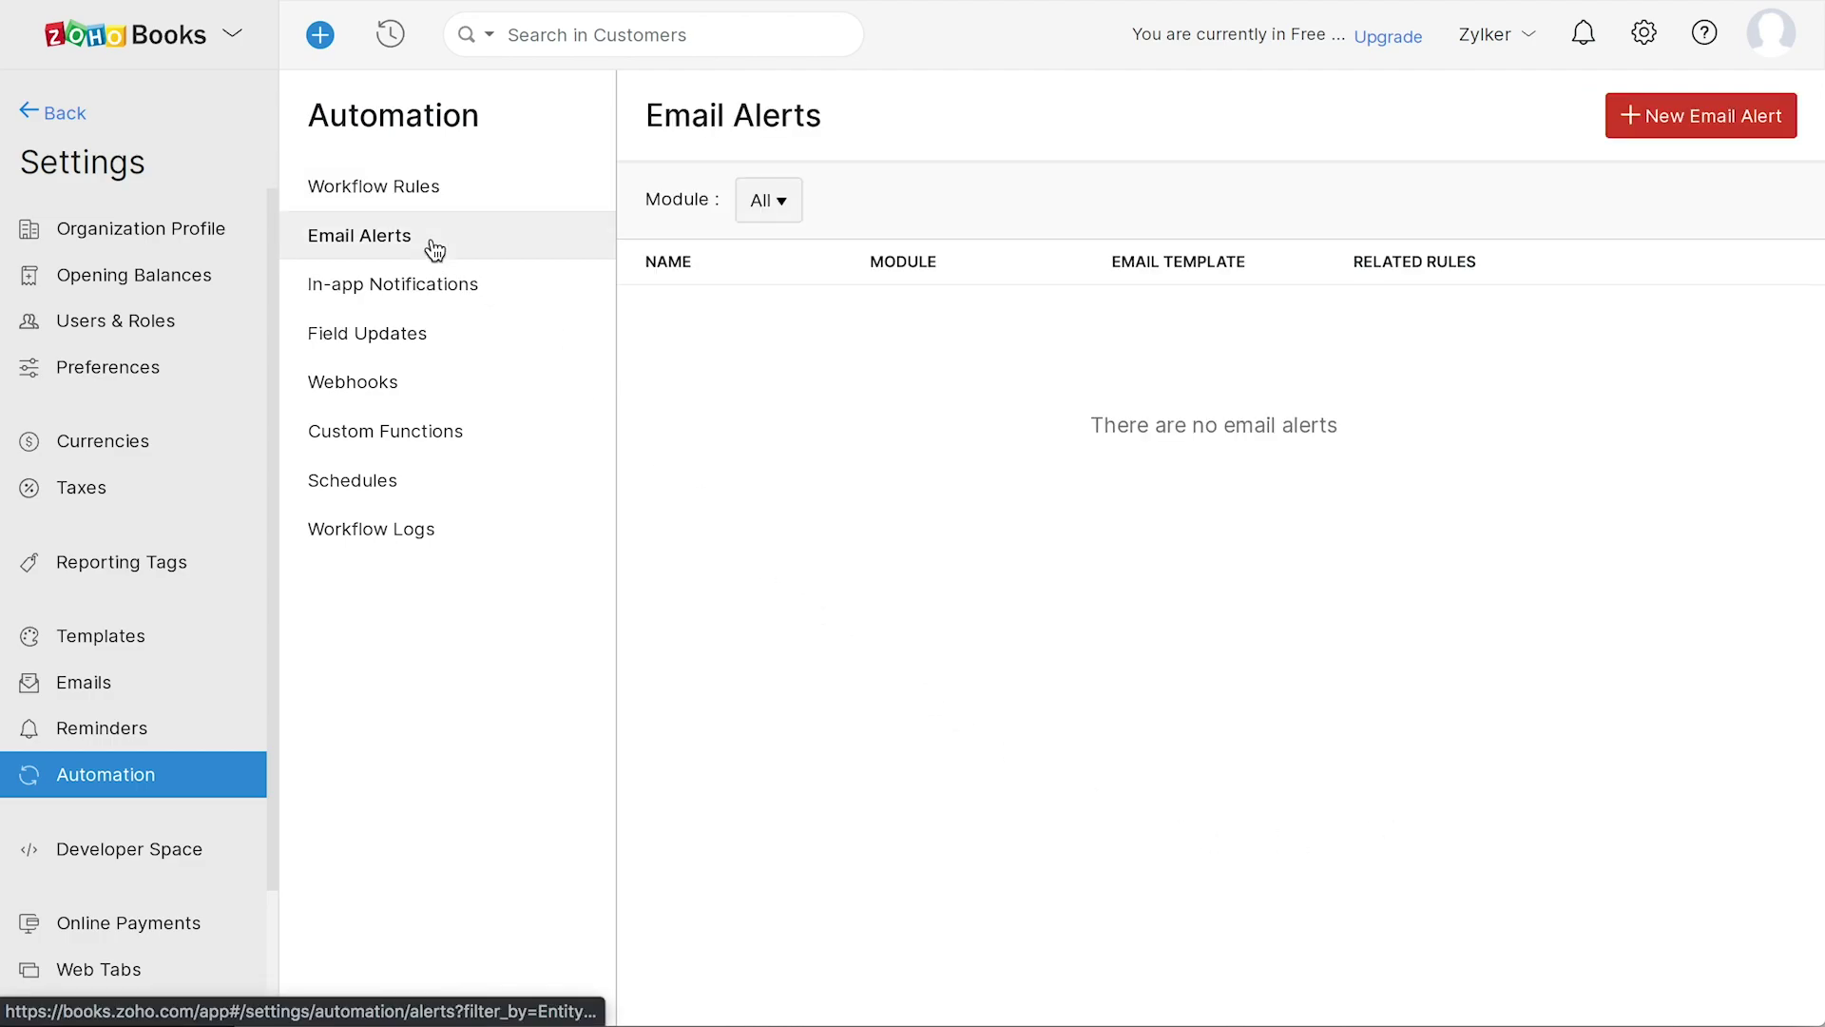
pyautogui.click(434, 291)
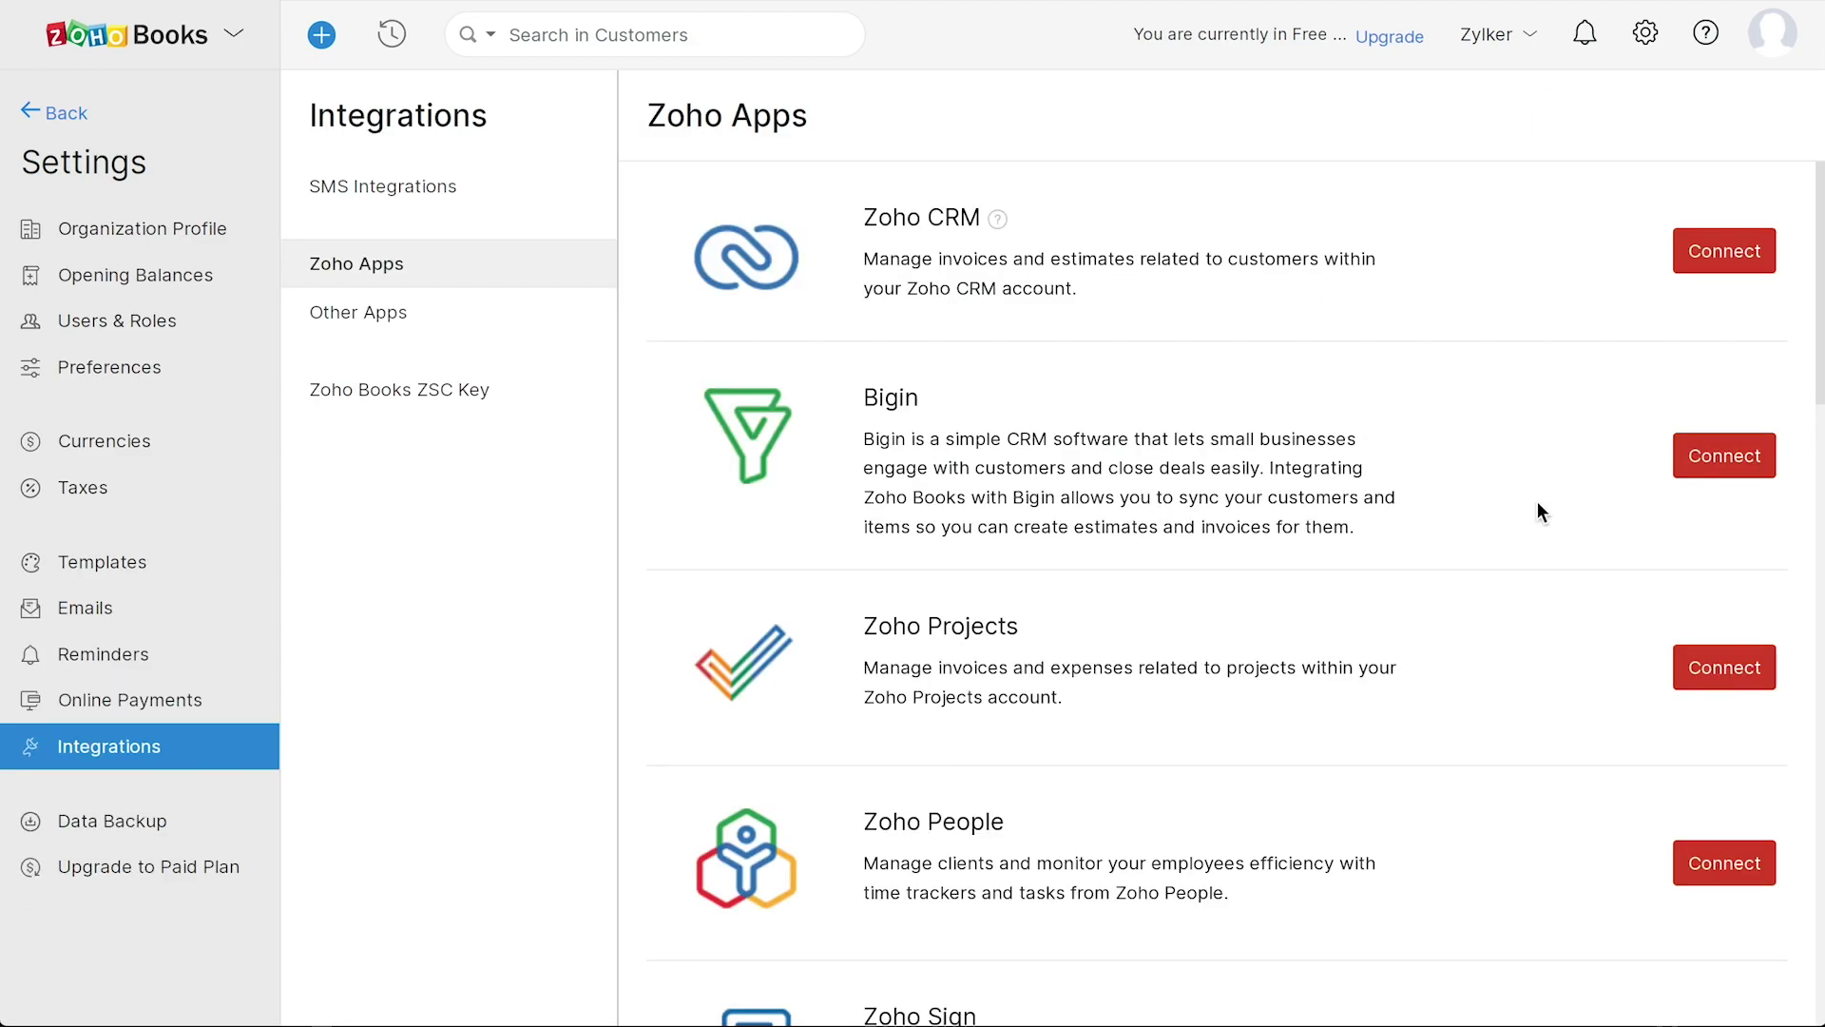
pyautogui.scroll(-15, 1491, 486)
pyautogui.scroll(-5, 1491, 486)
pyautogui.scroll(15, 1490, 487)
pyautogui.click(399, 314)
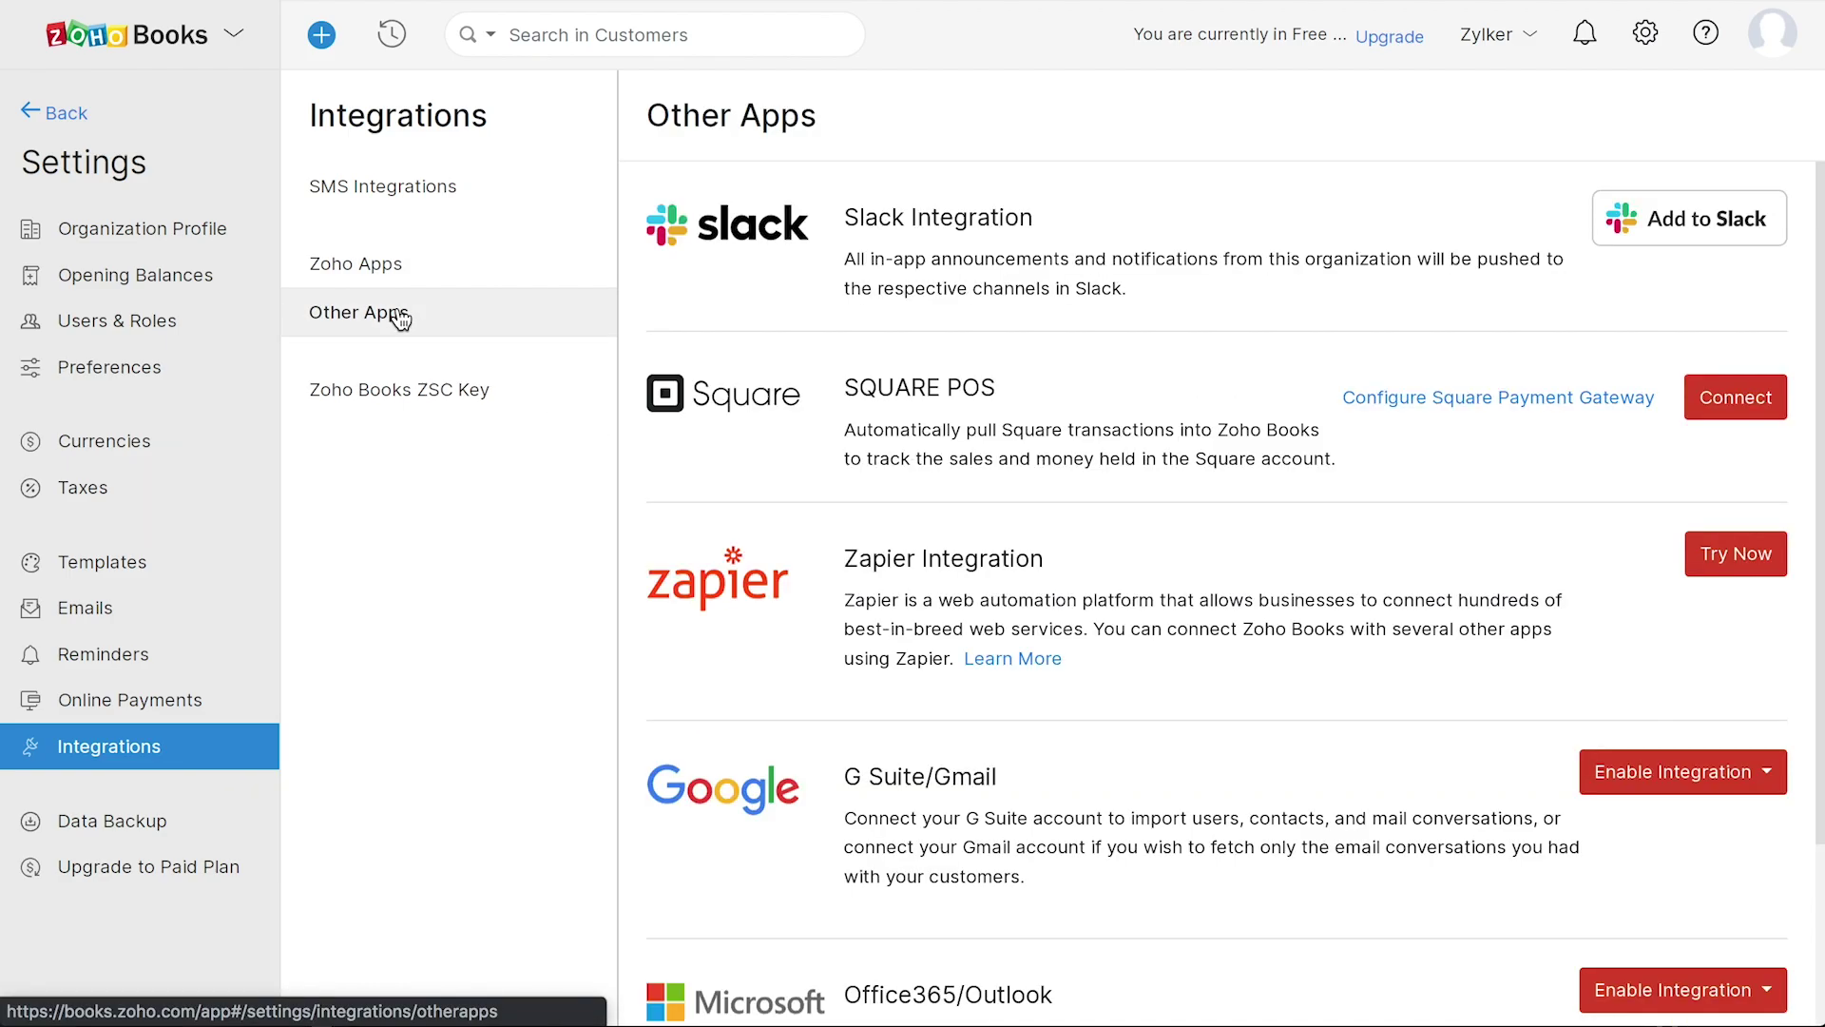
pyautogui.scroll(-2, 1240, 619)
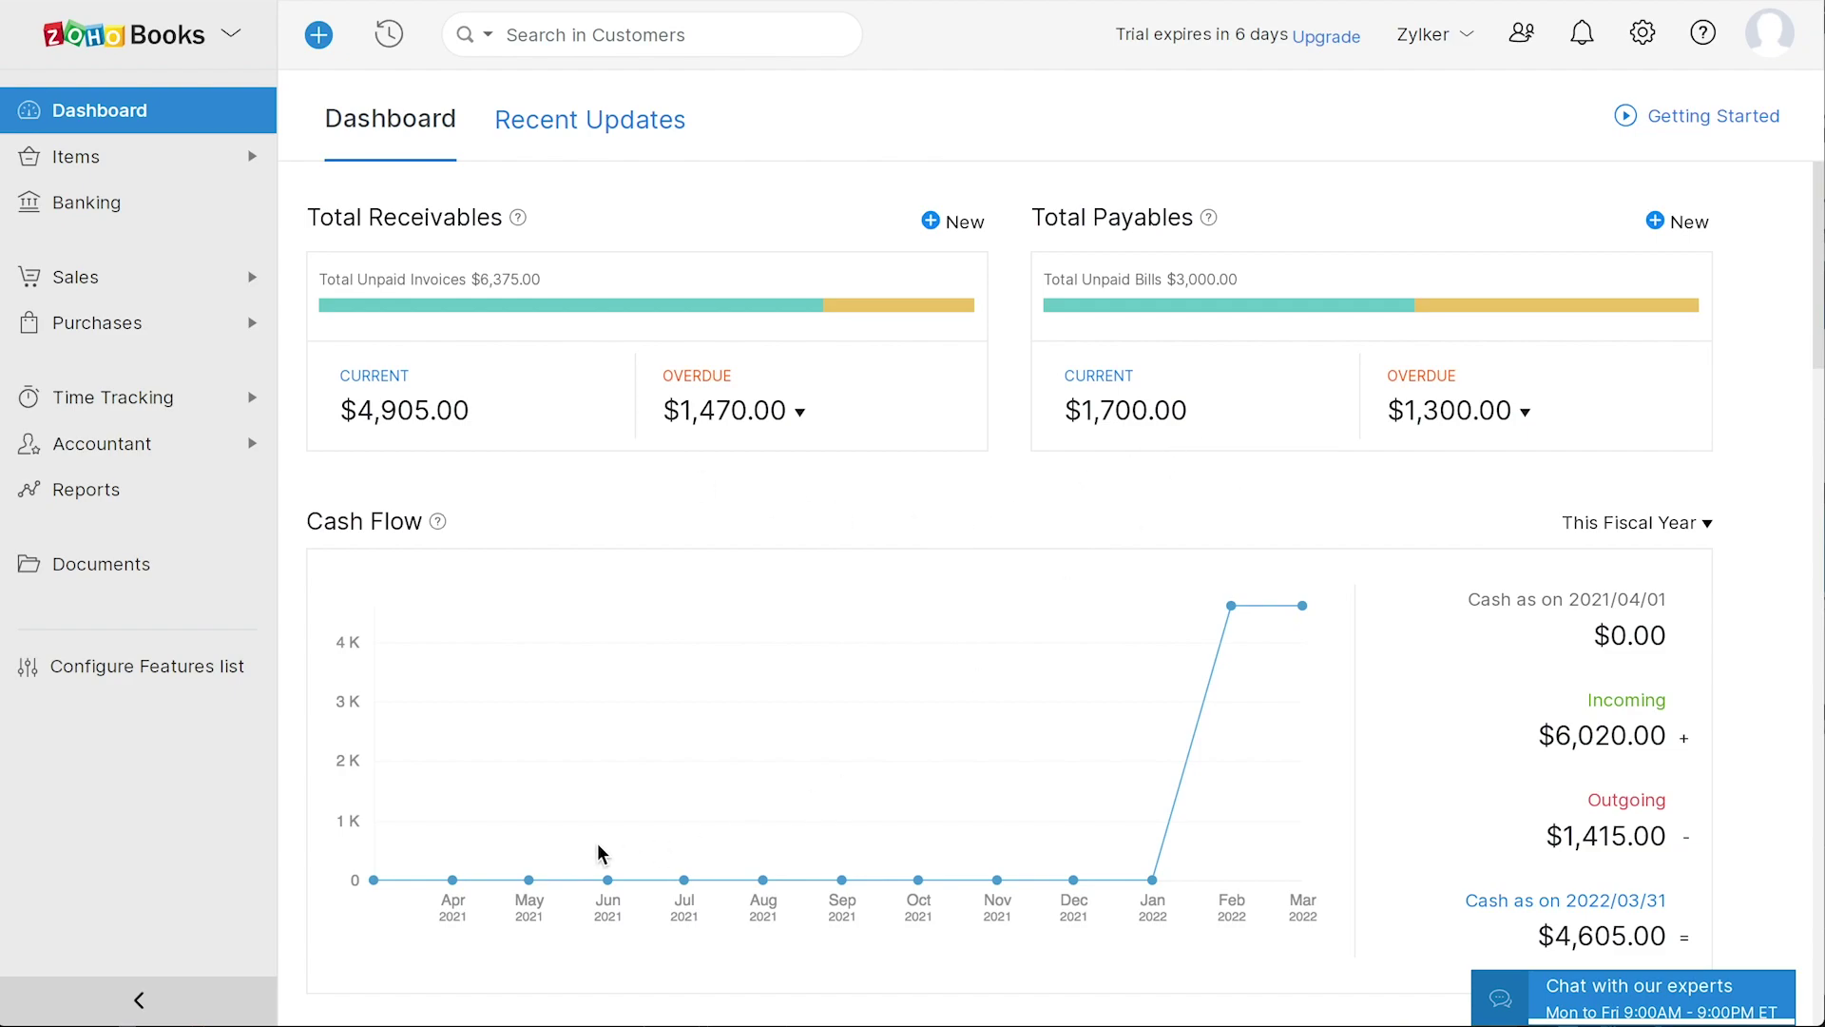
pyautogui.scroll(-7, 599, 851)
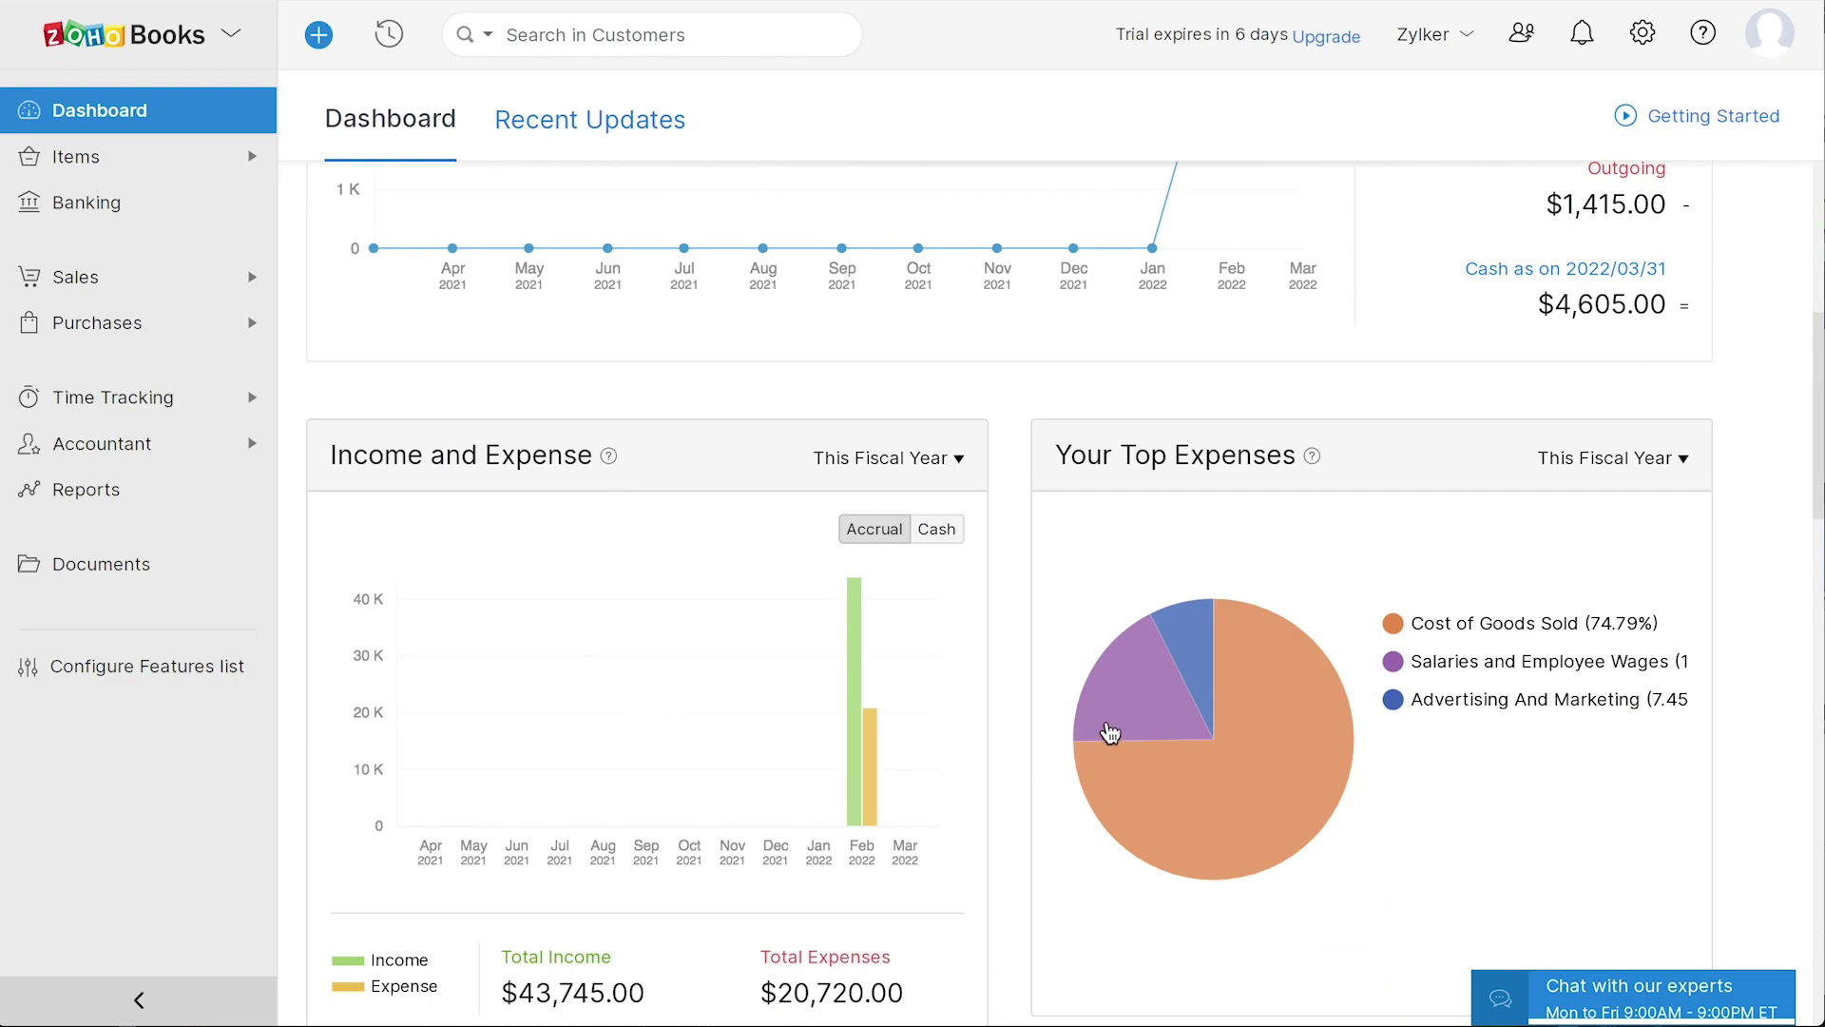
pyautogui.scroll(-8, 1385, 785)
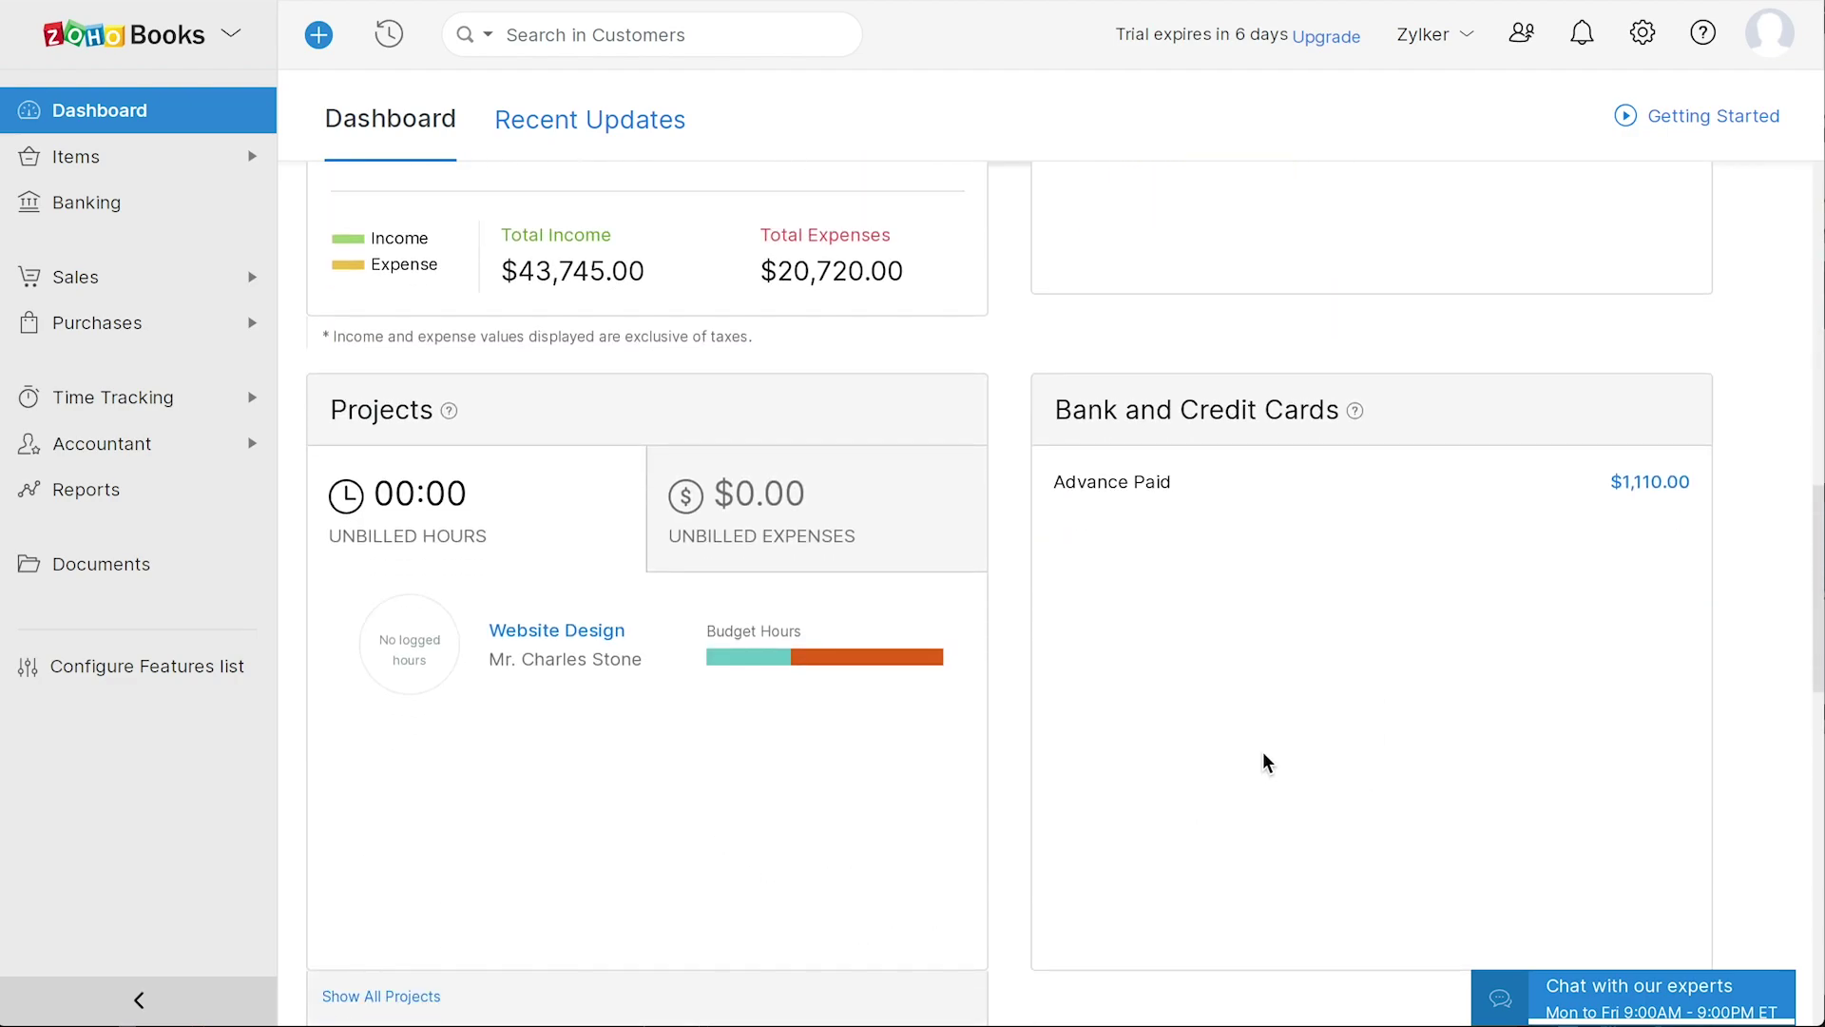
pyautogui.scroll(-8, 1264, 754)
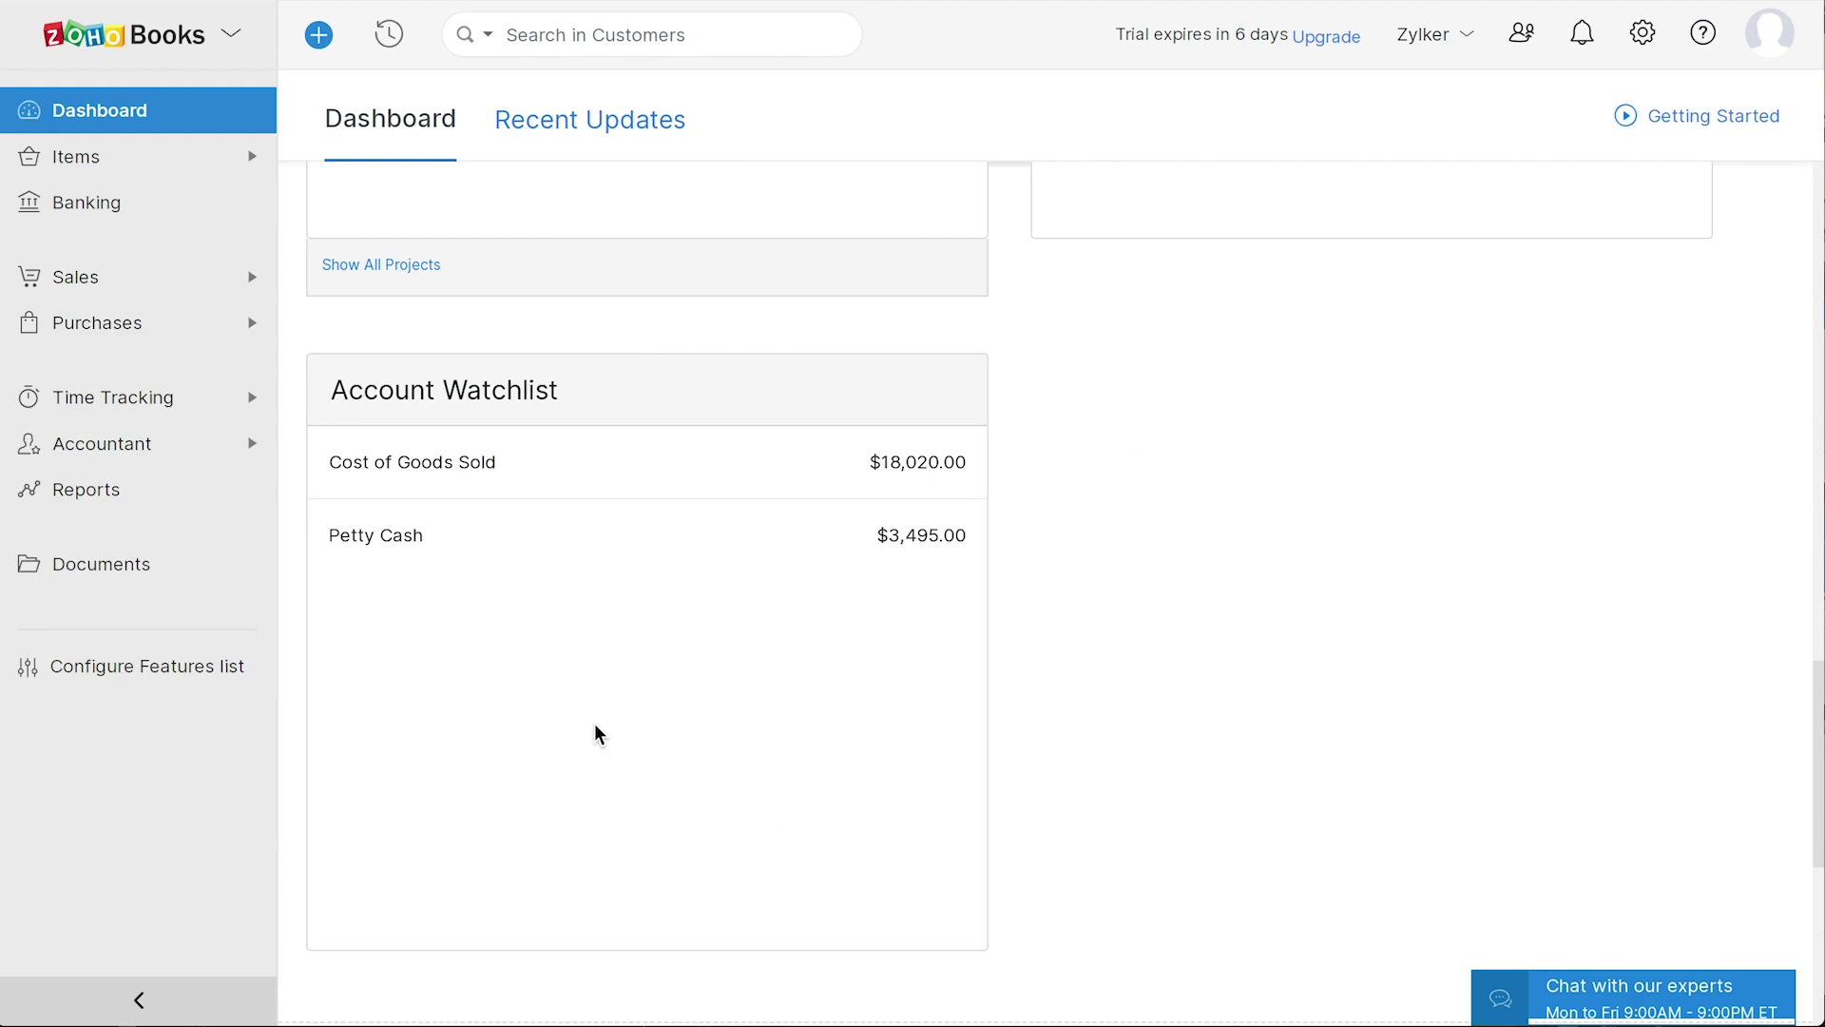
# - Show the Recent Updates feed, view the profile's organizations, then scroll Help & Support's assistance options and tutorials
pyautogui.click(623, 116)
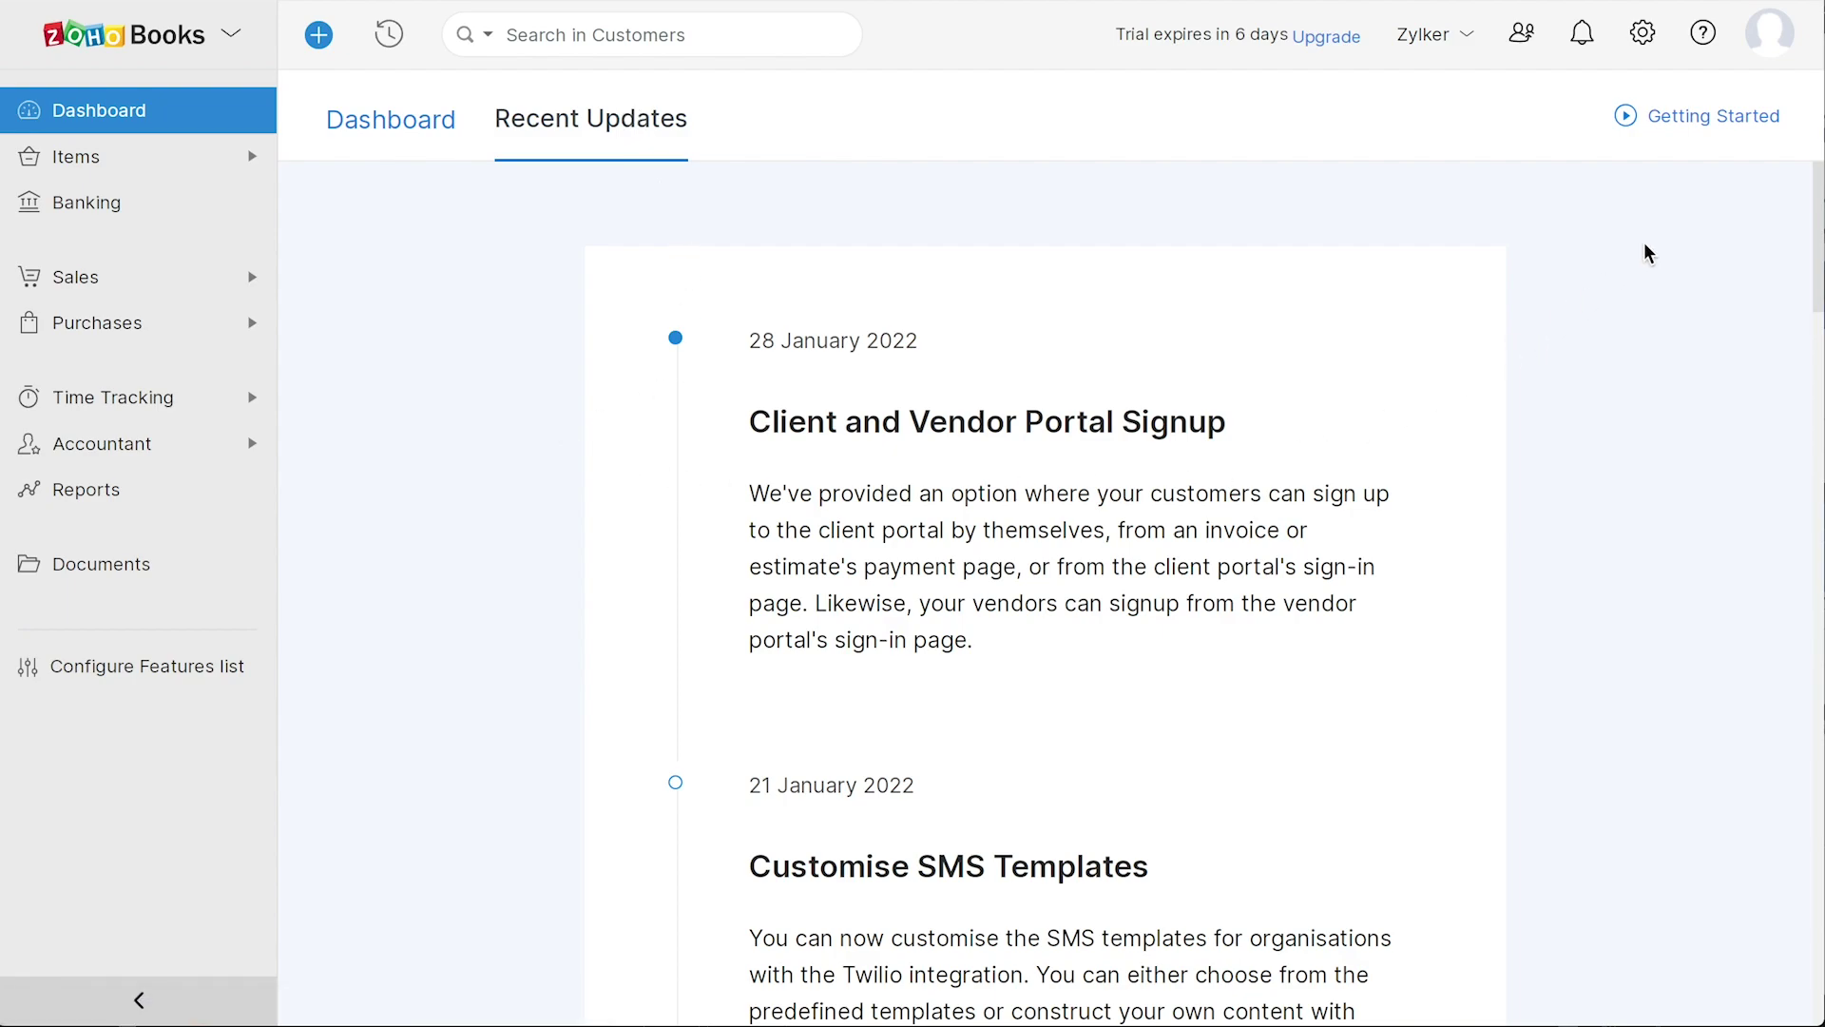
pyautogui.click(1771, 38)
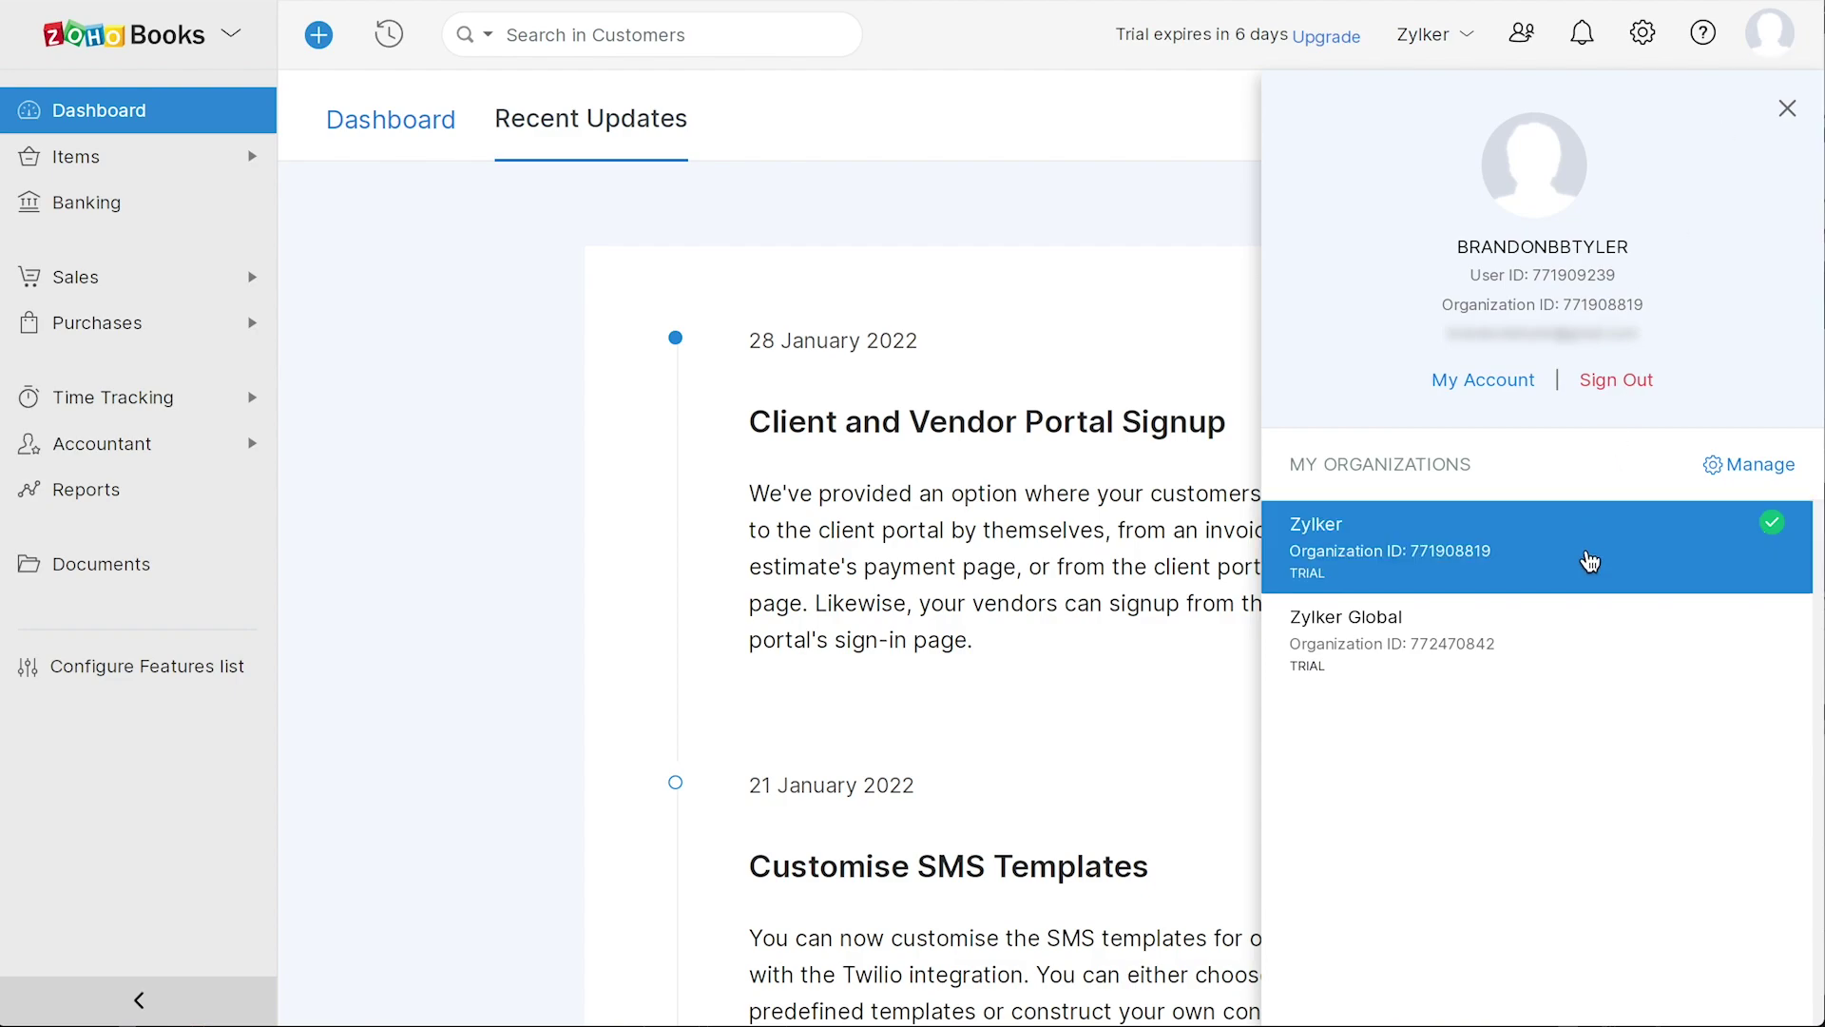
pyautogui.click(1704, 43)
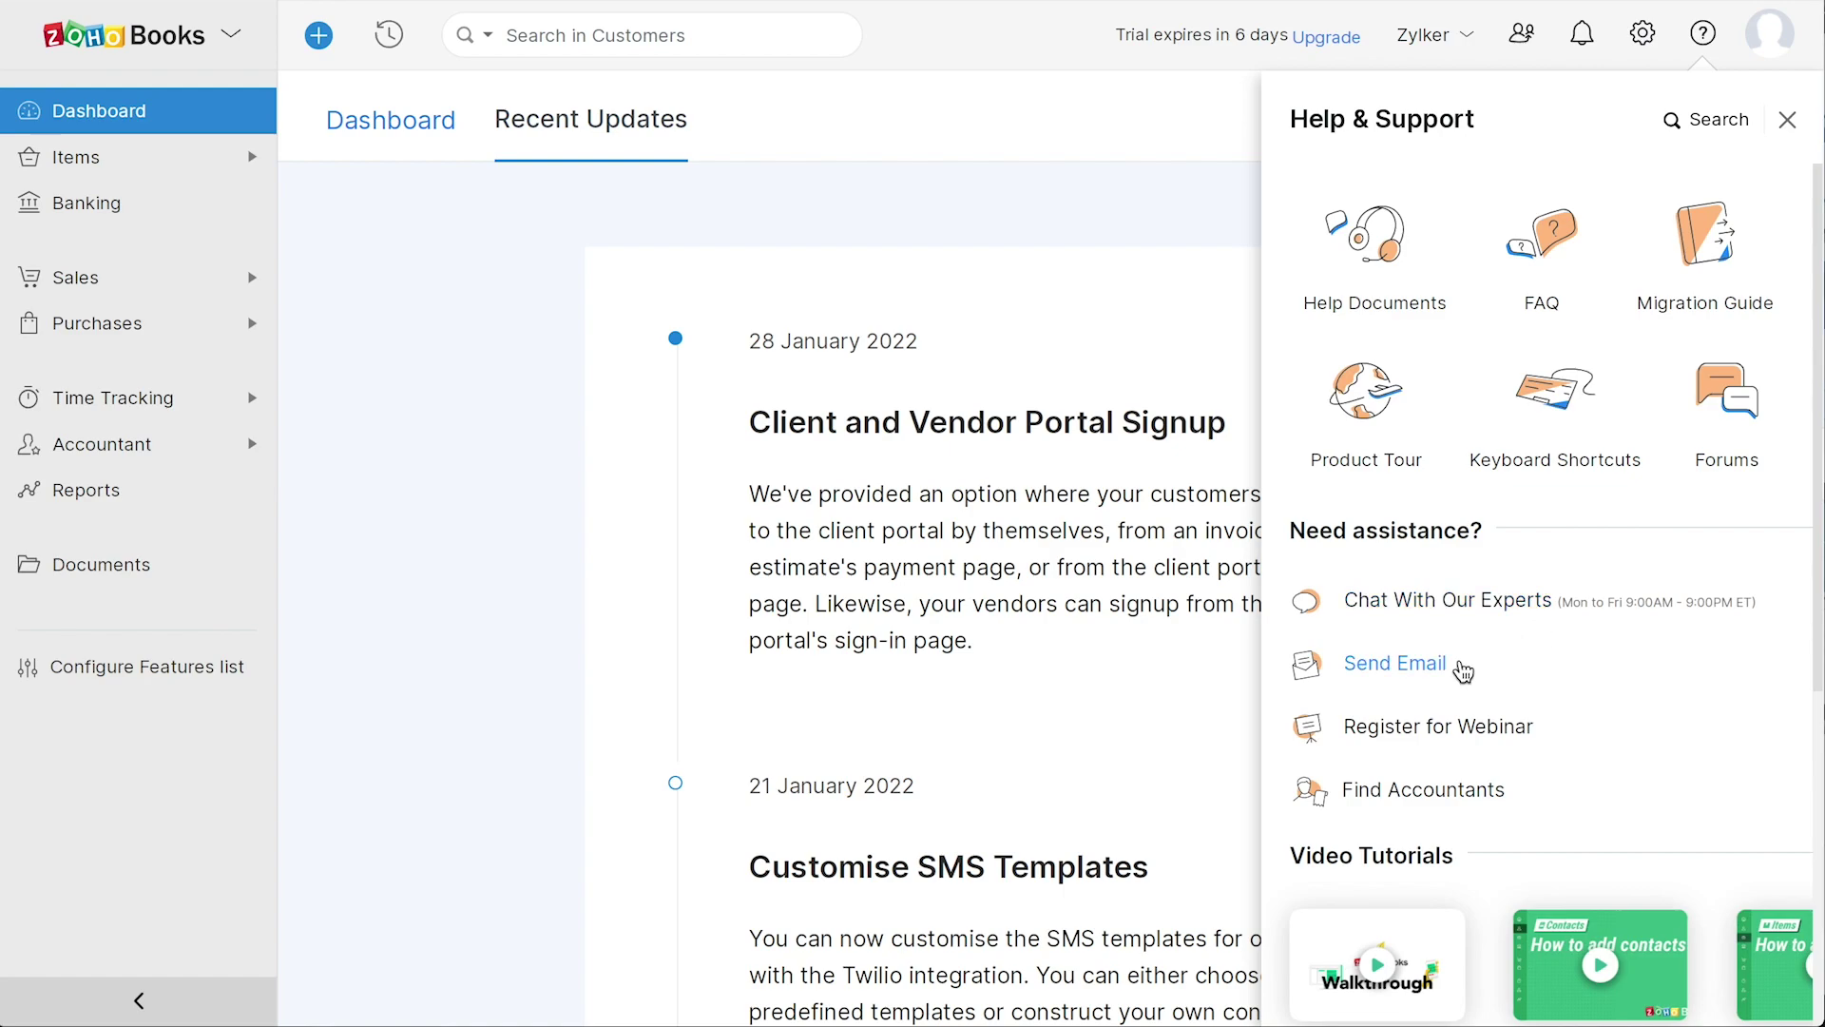
pyautogui.scroll(-5, 1597, 760)
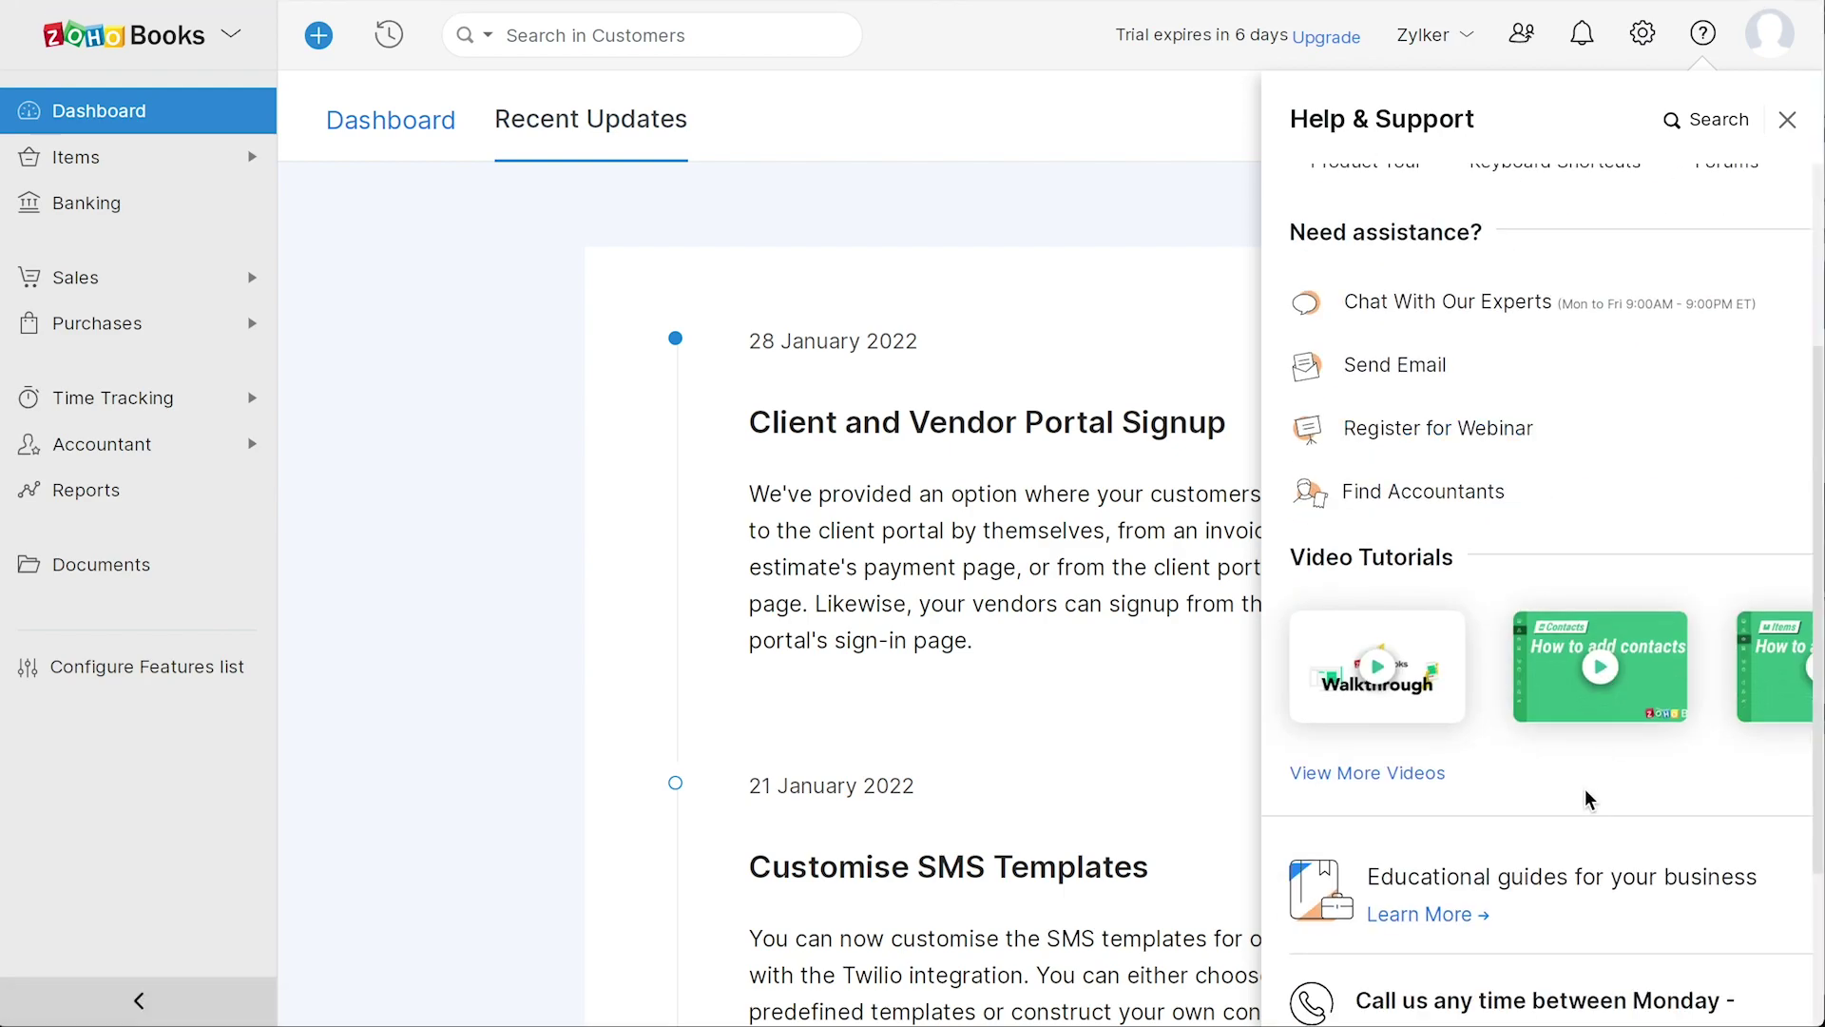